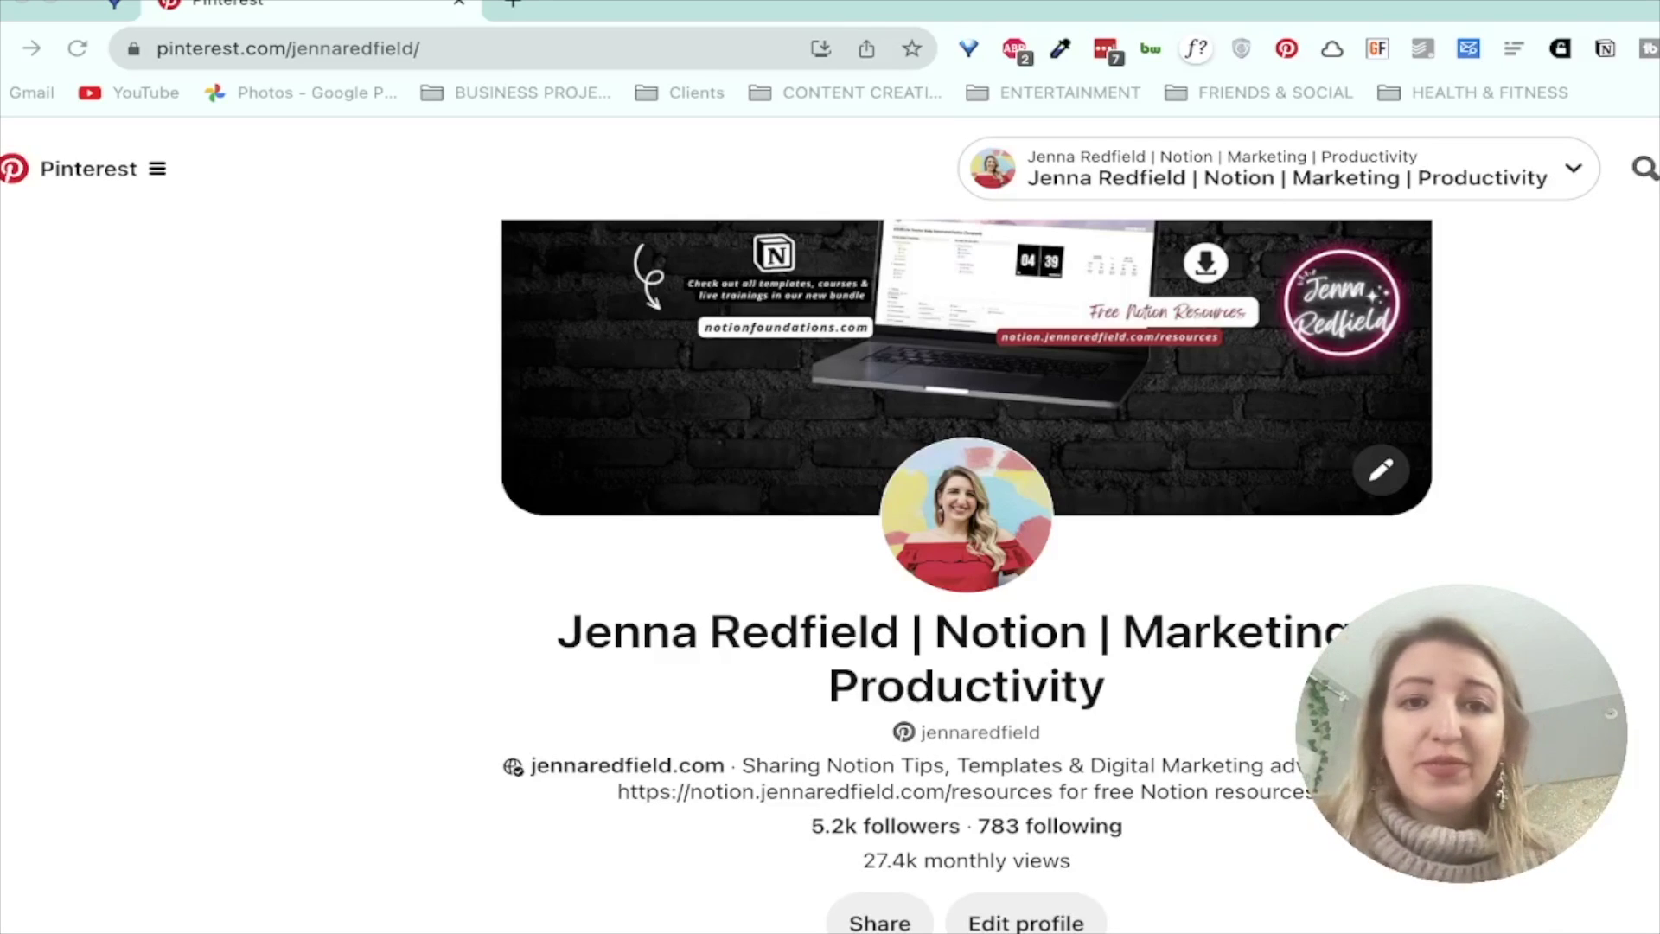
Open the 'Notion Templates & Tutorials' board from the profile's Saved boards
scroll(966, 570, "up", 1)
scroll(966, 570, "up", 1)
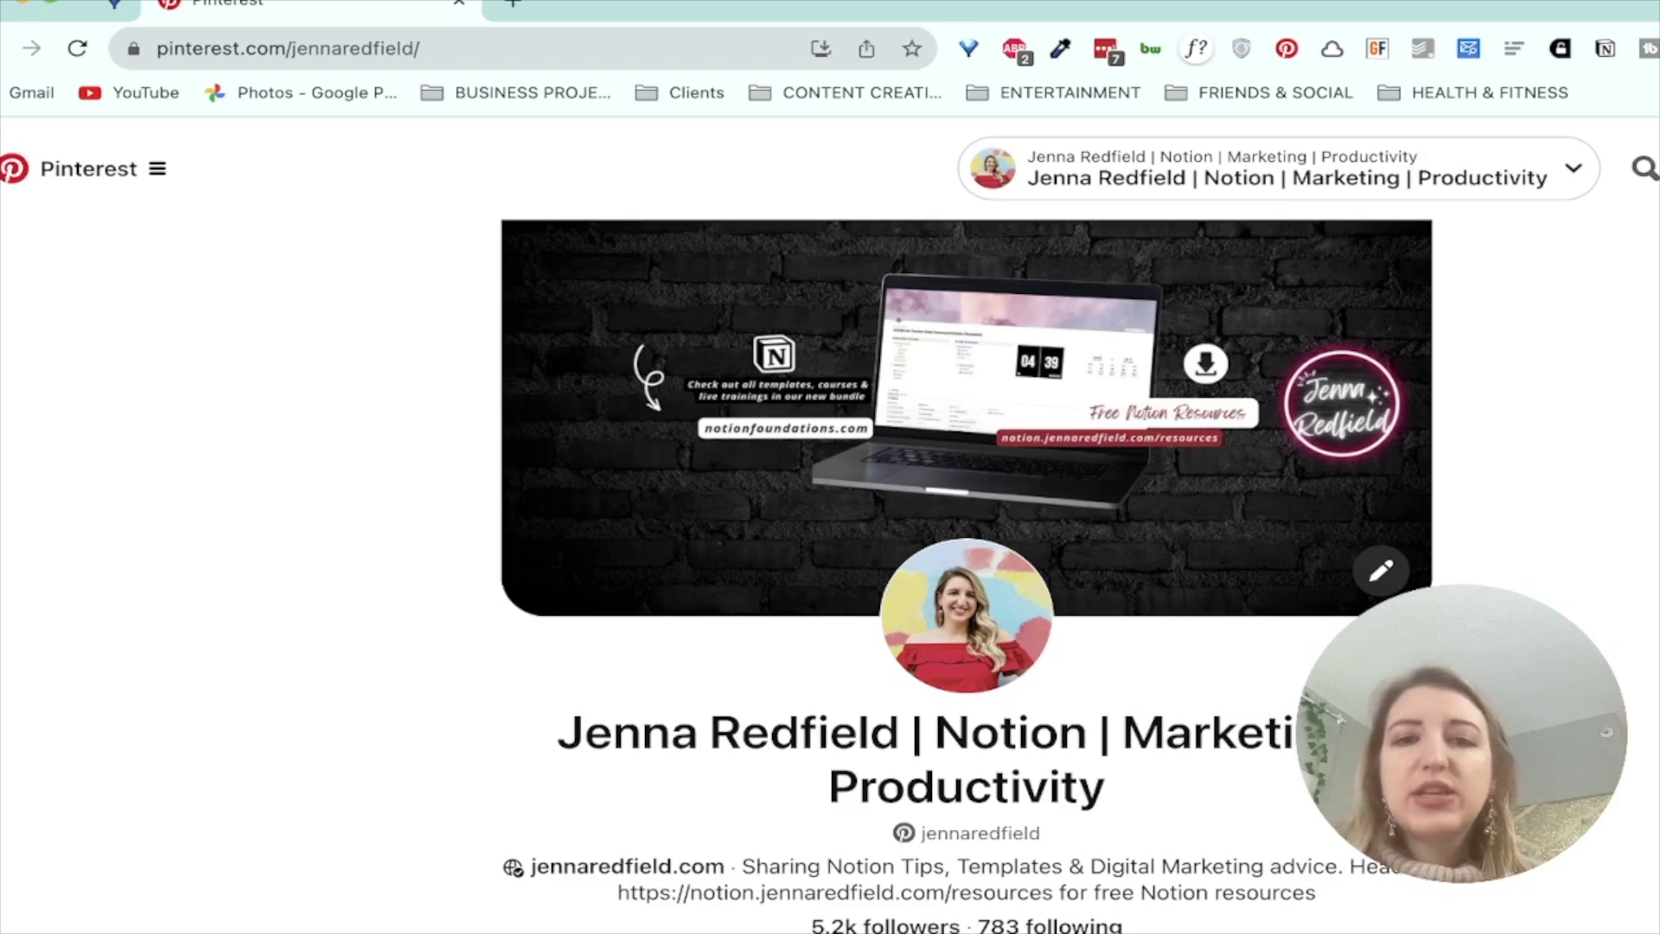
scroll(966, 519, "down", 3)
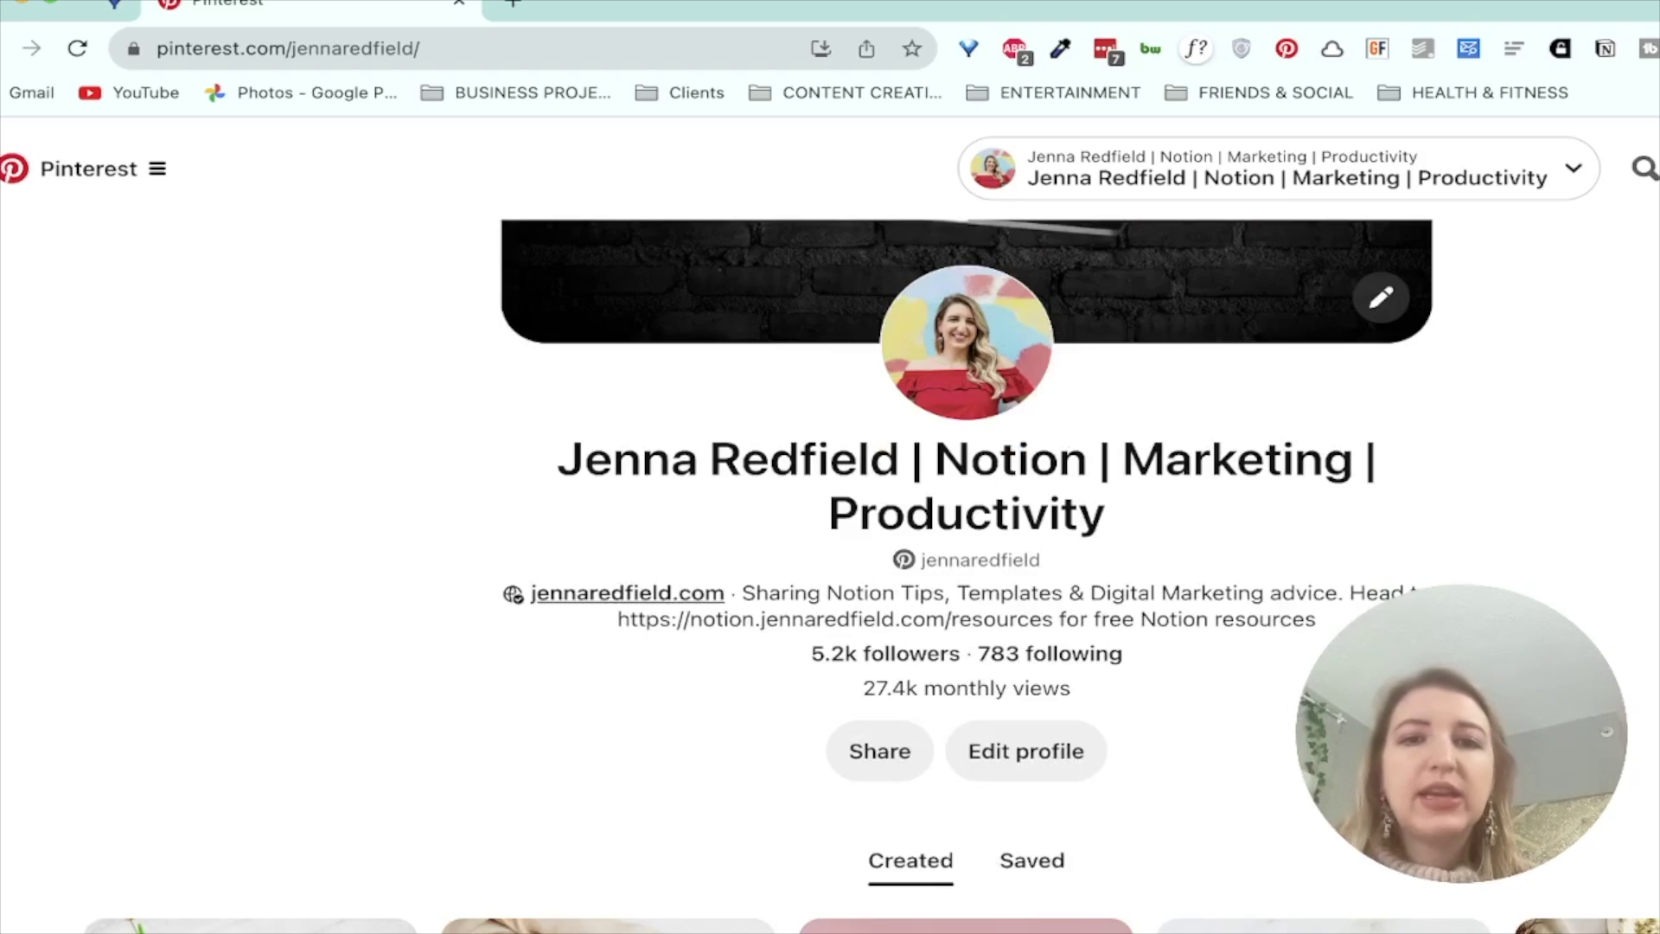
scroll(965, 518, "down", 2)
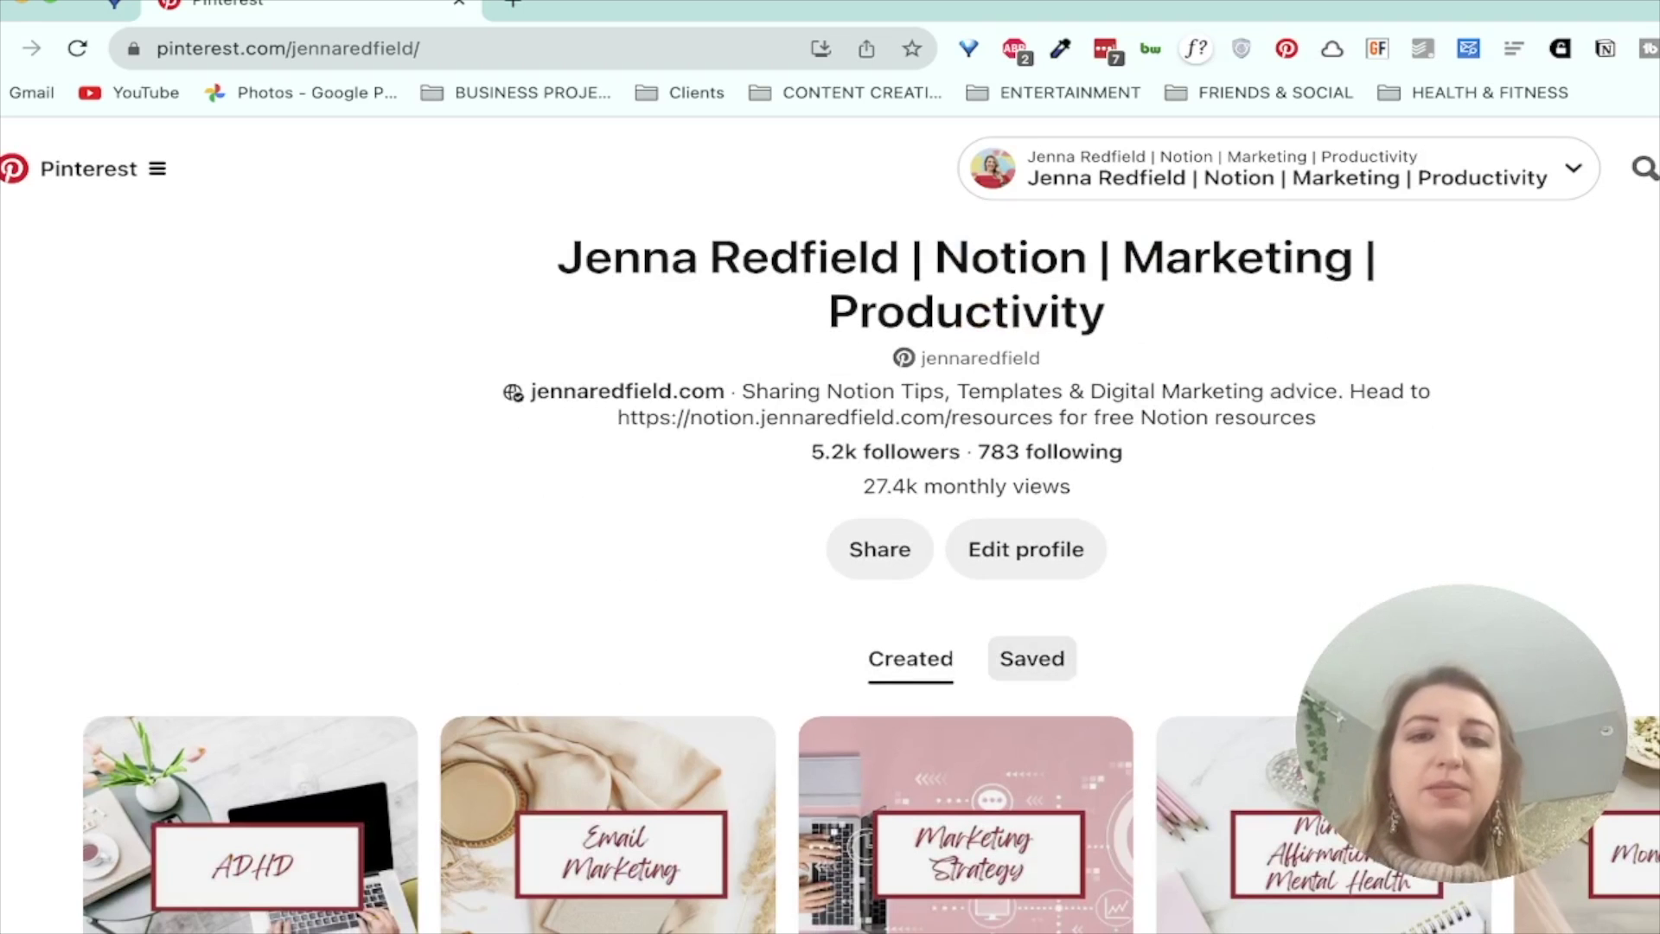
left_click(1031, 658)
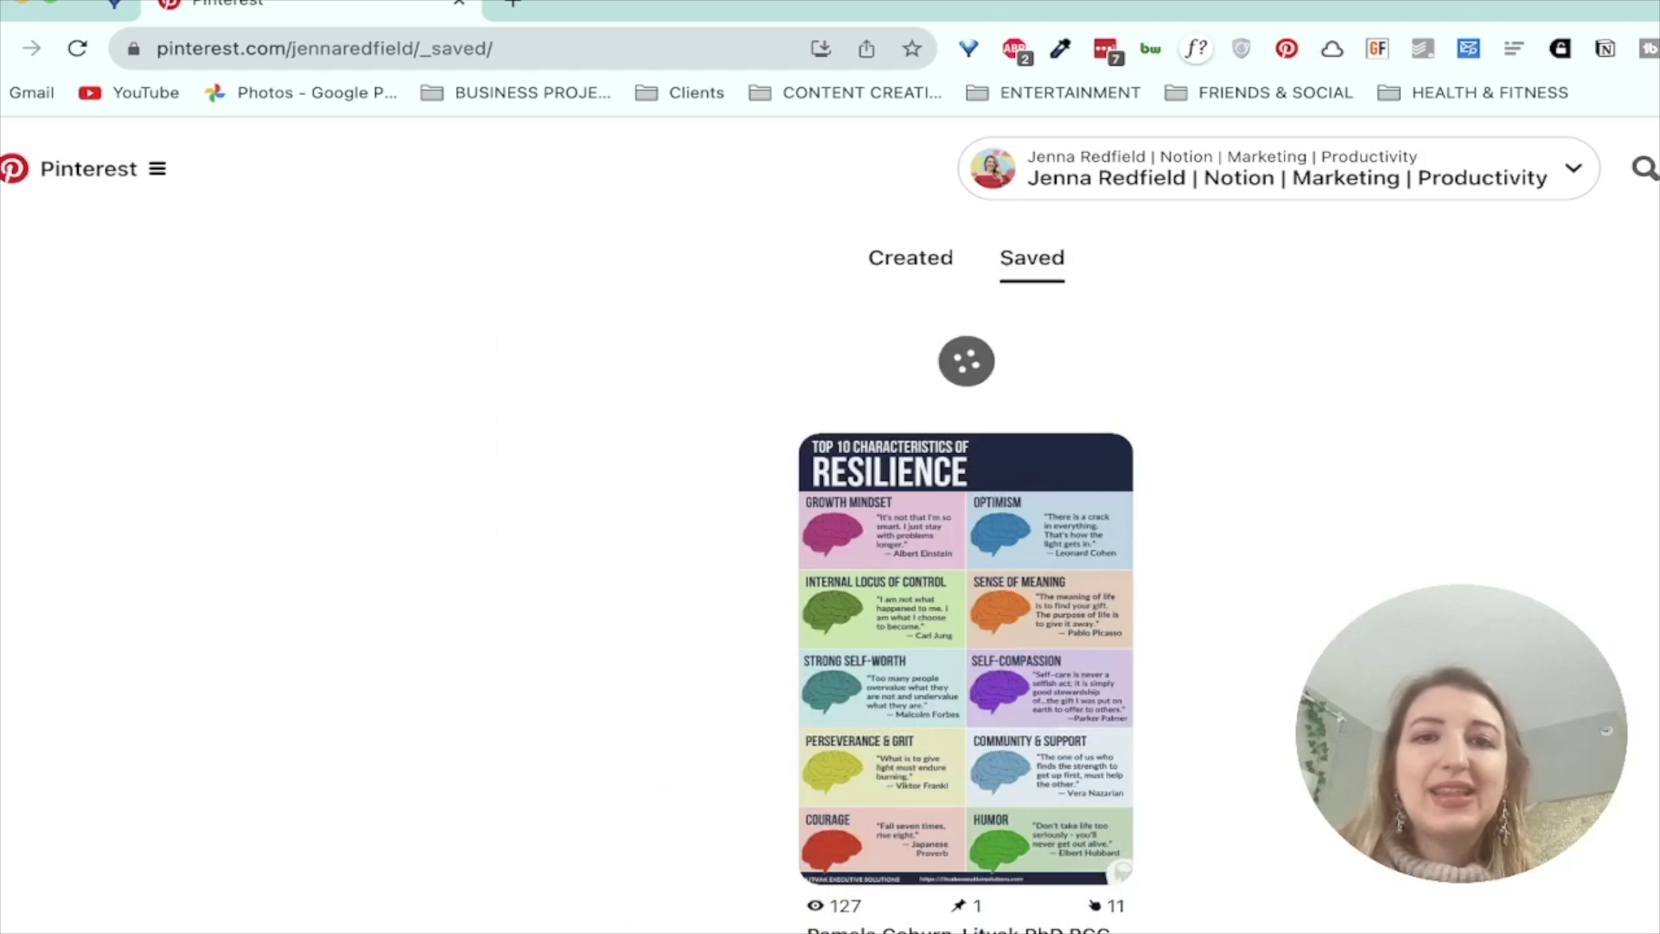
scroll(871, 622, "down", 1)
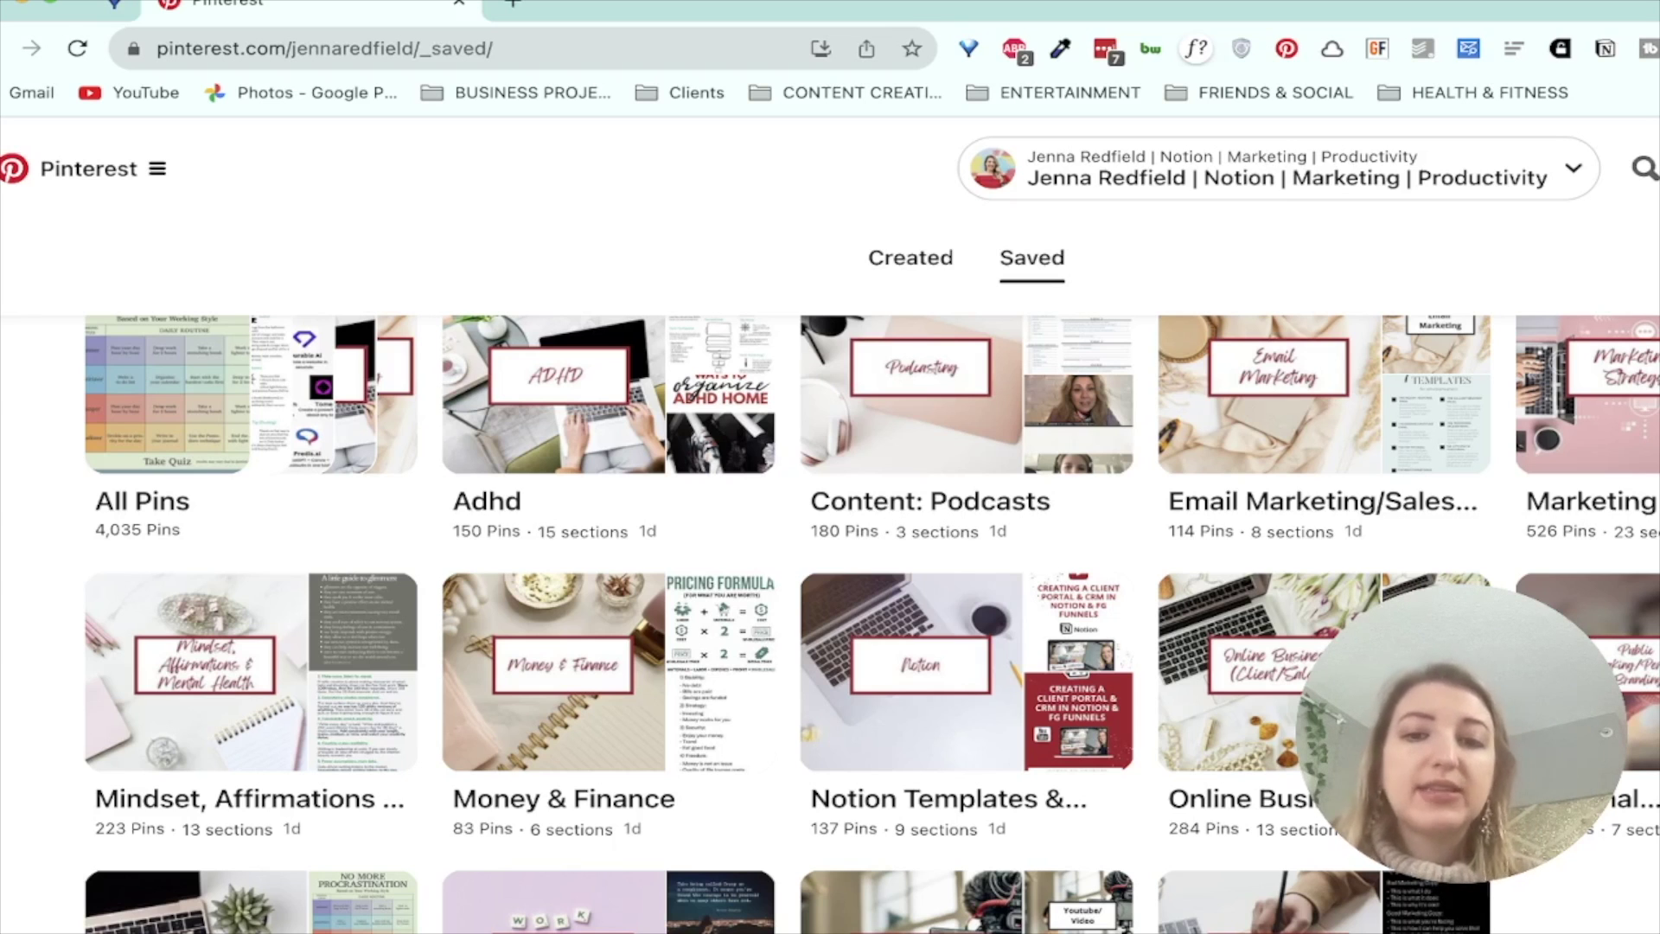
scroll(872, 622, "down", 1)
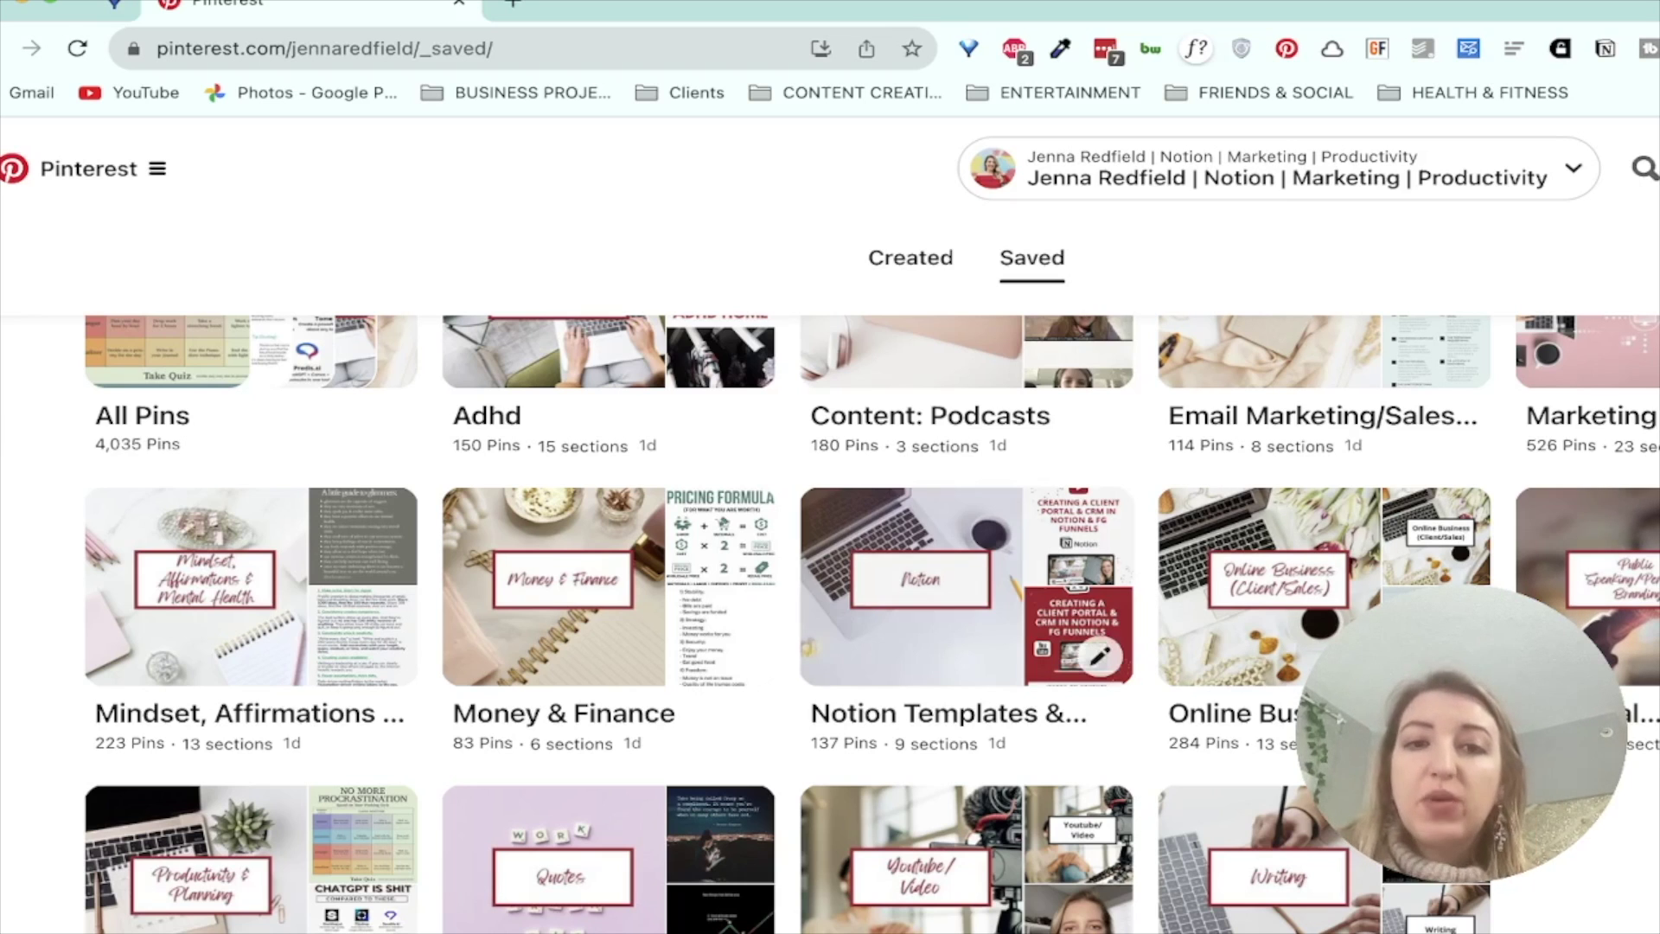
left_click(916, 579)
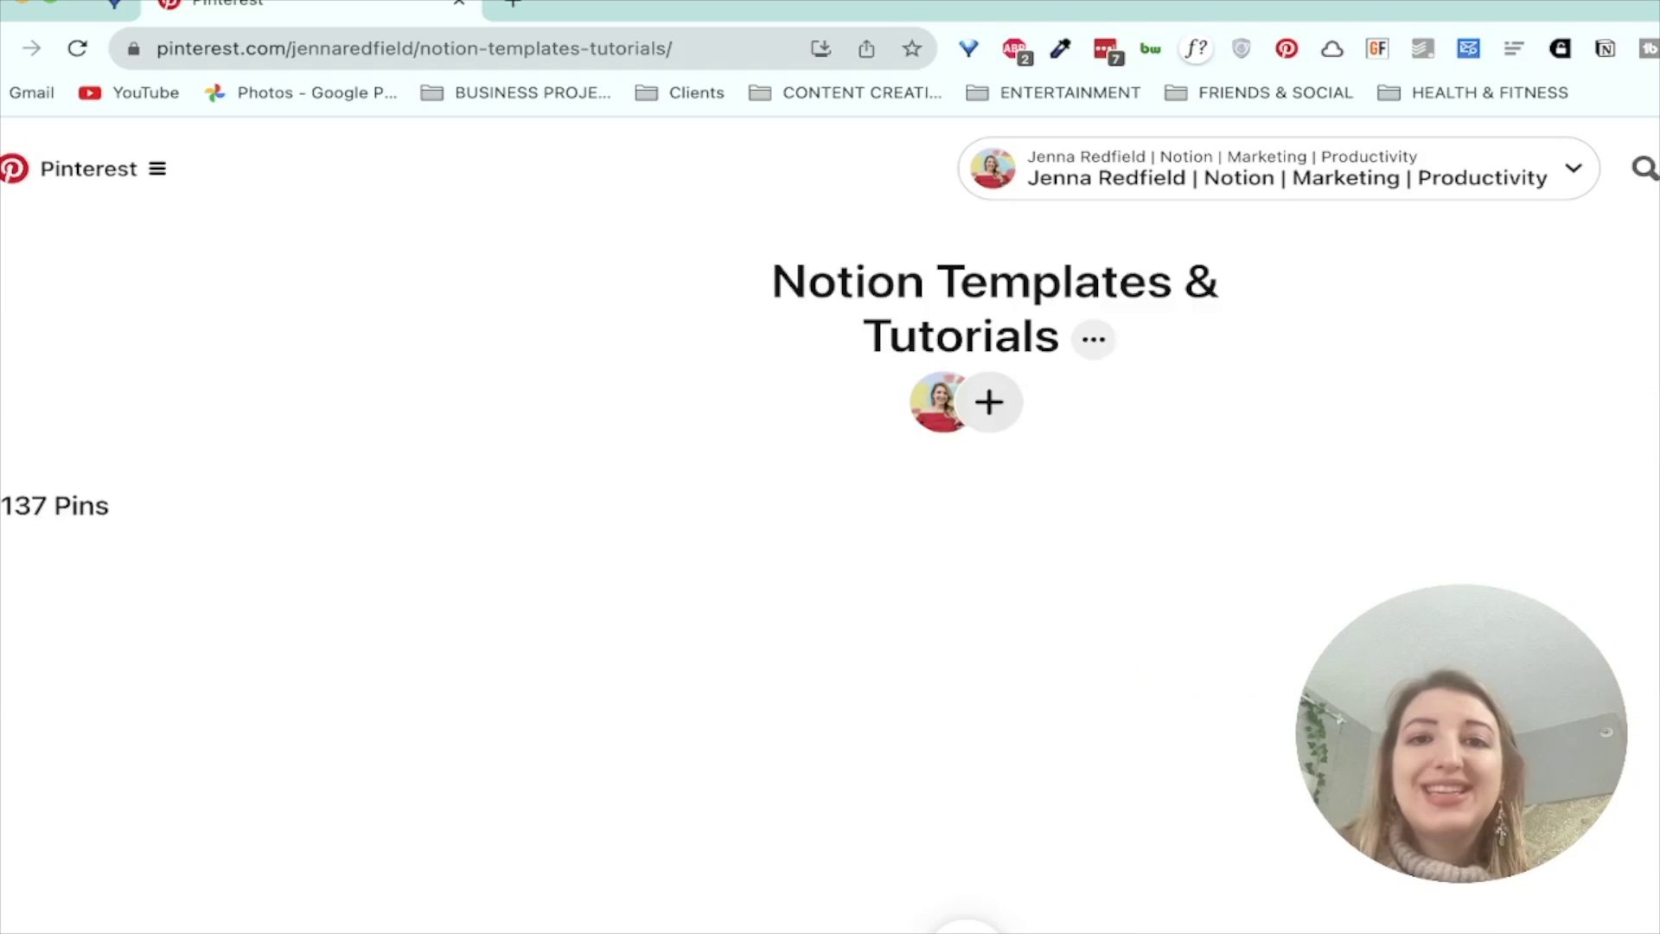
Browse the pins in the board's Notion Foundations Course section
scroll(830, 579, "down", 4)
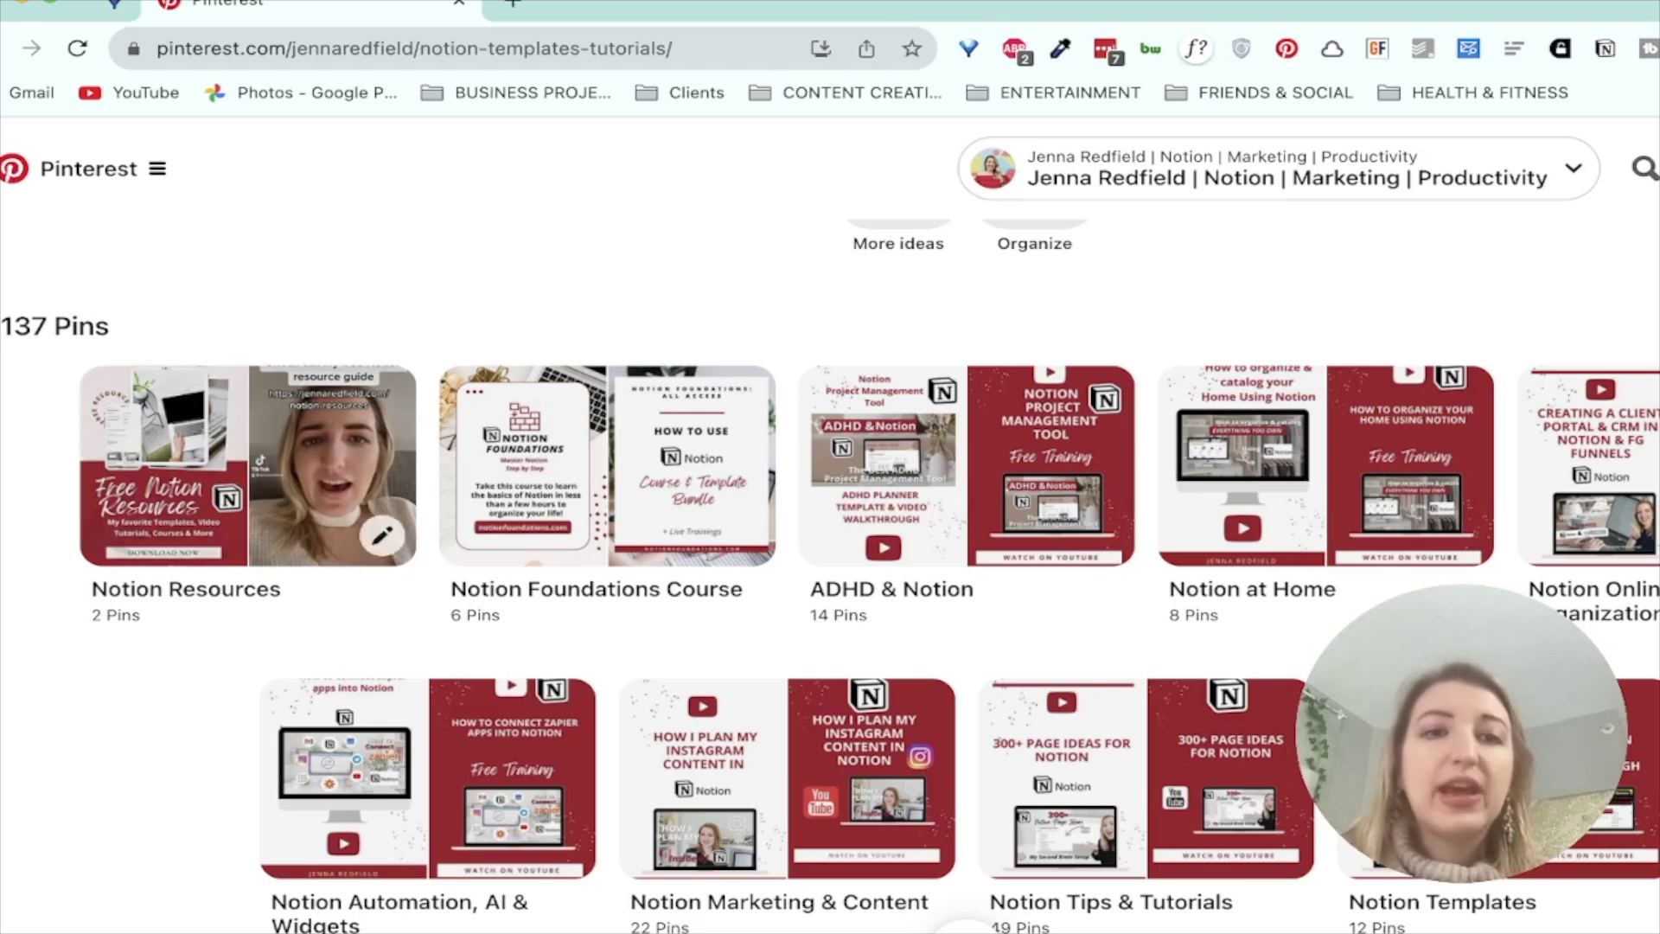
left_click(605, 467)
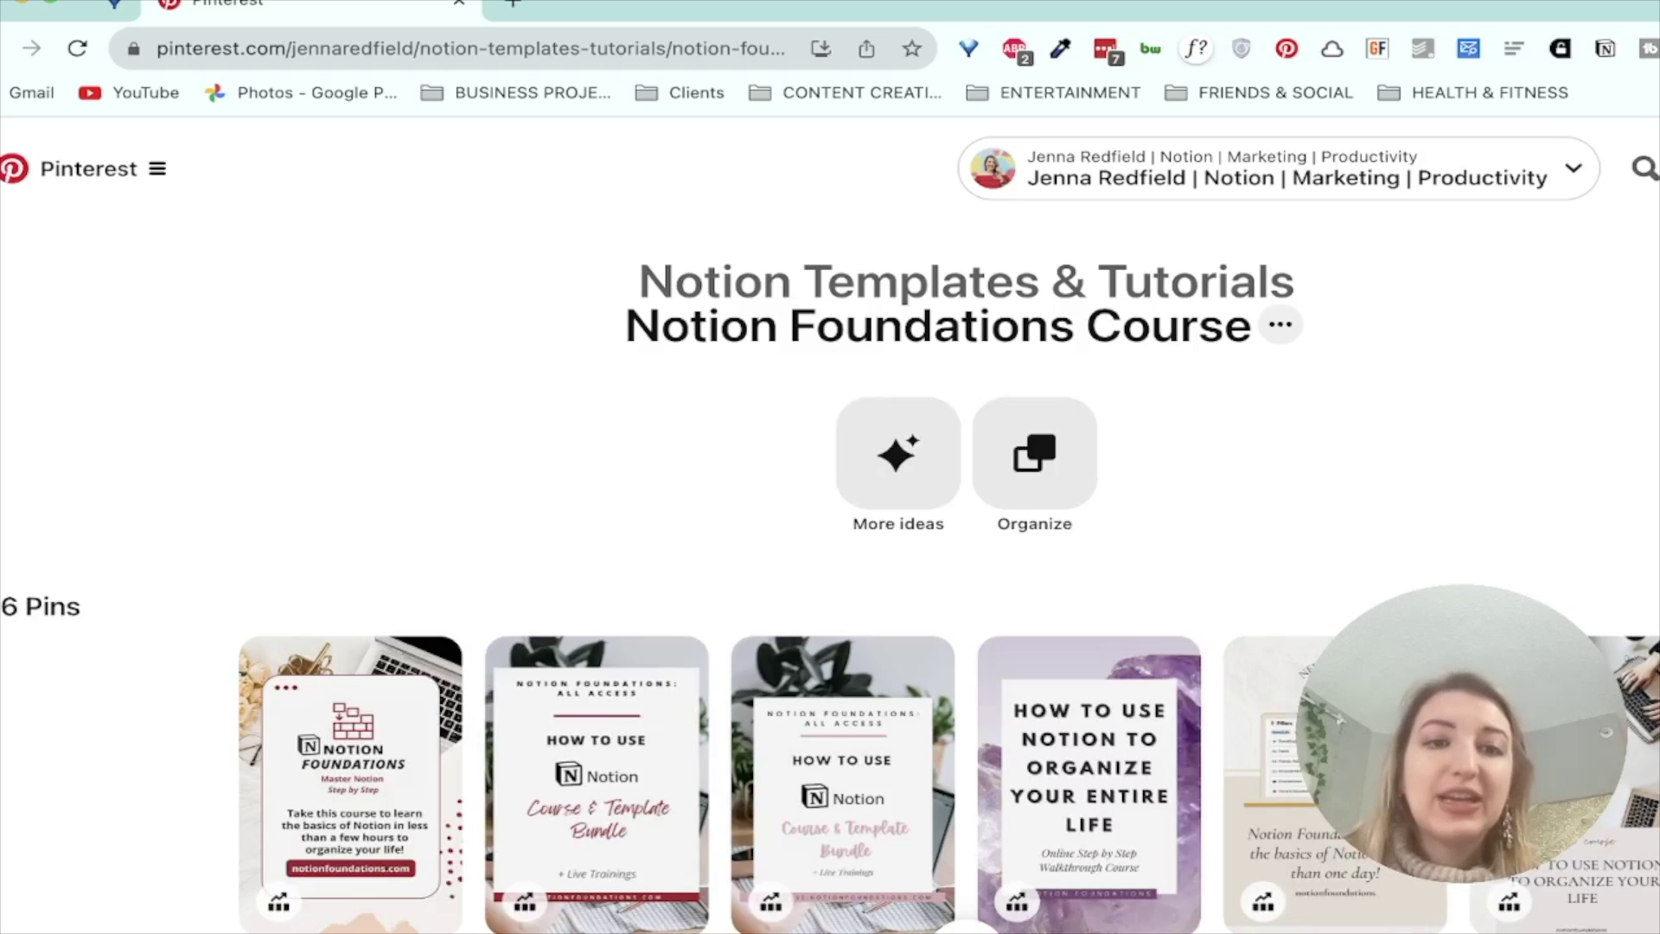
scroll(842, 648, "down", 2)
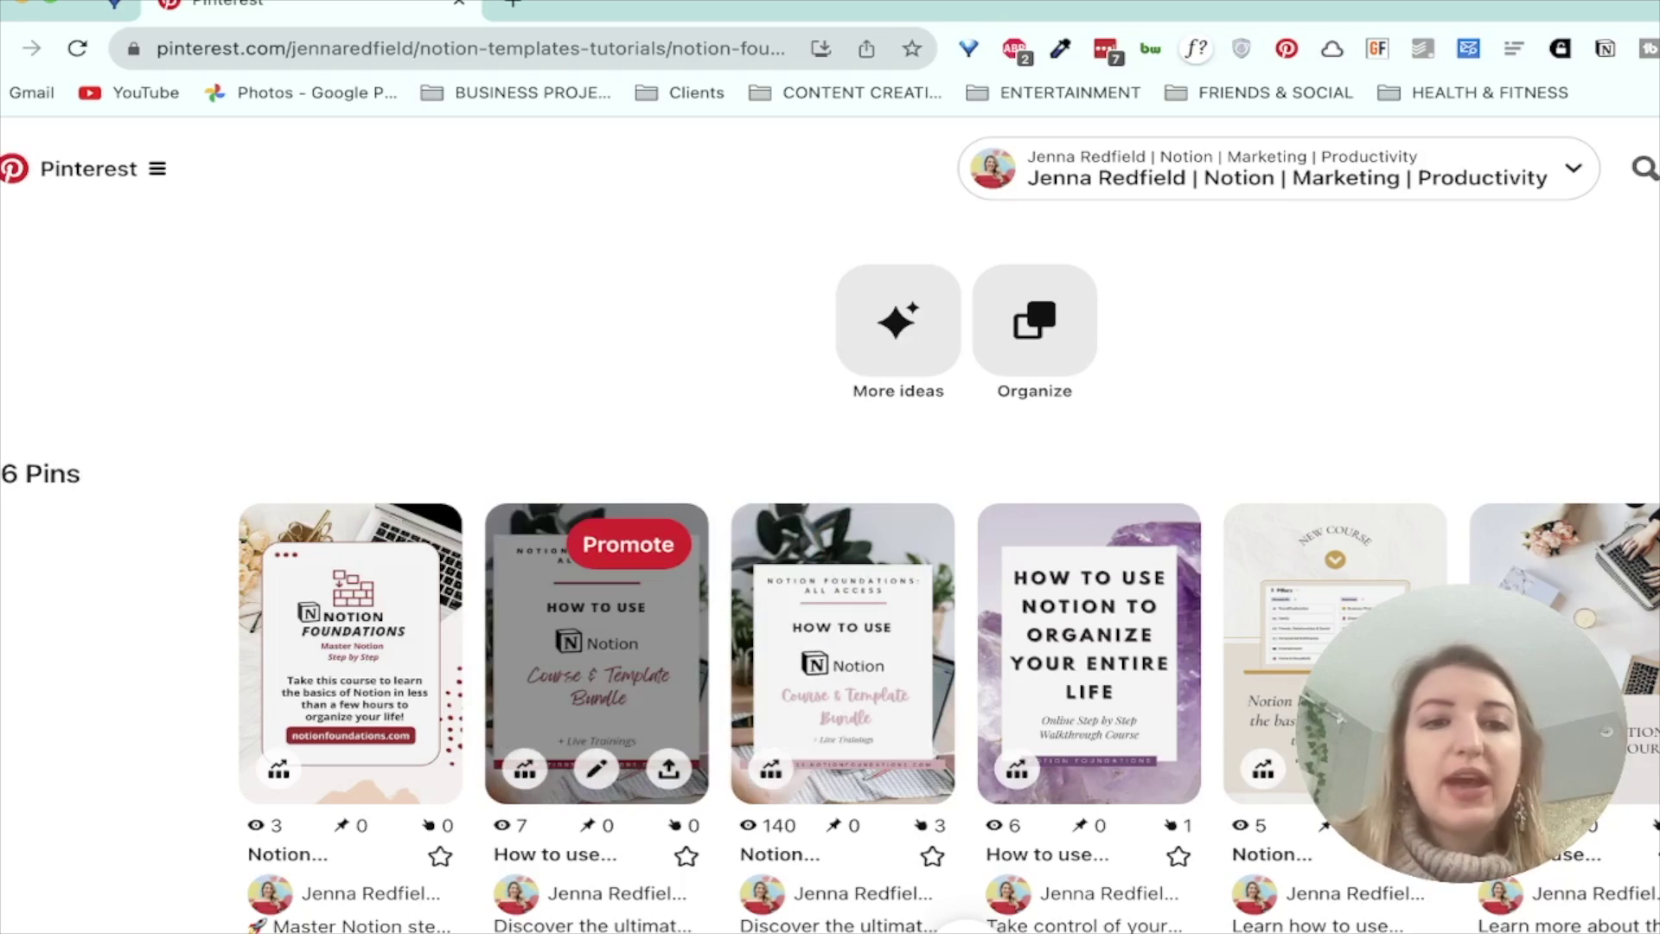
Go back to the profile page listing the account's created Pins
key("alt+Left")
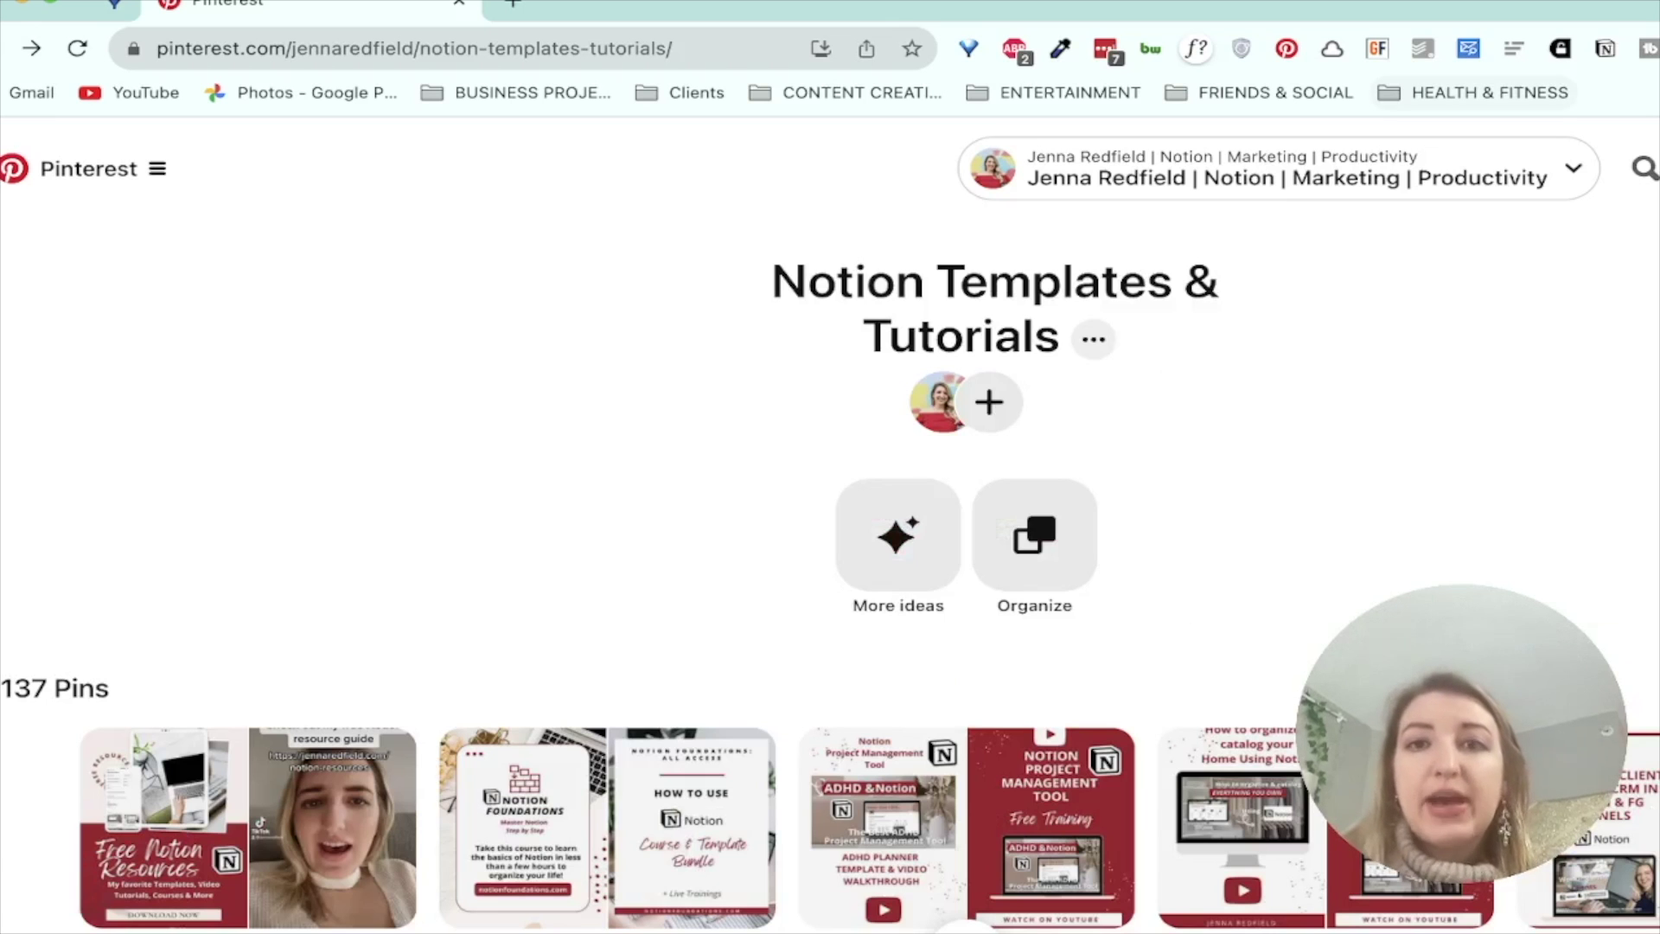
scroll(830, 570, "down", 3)
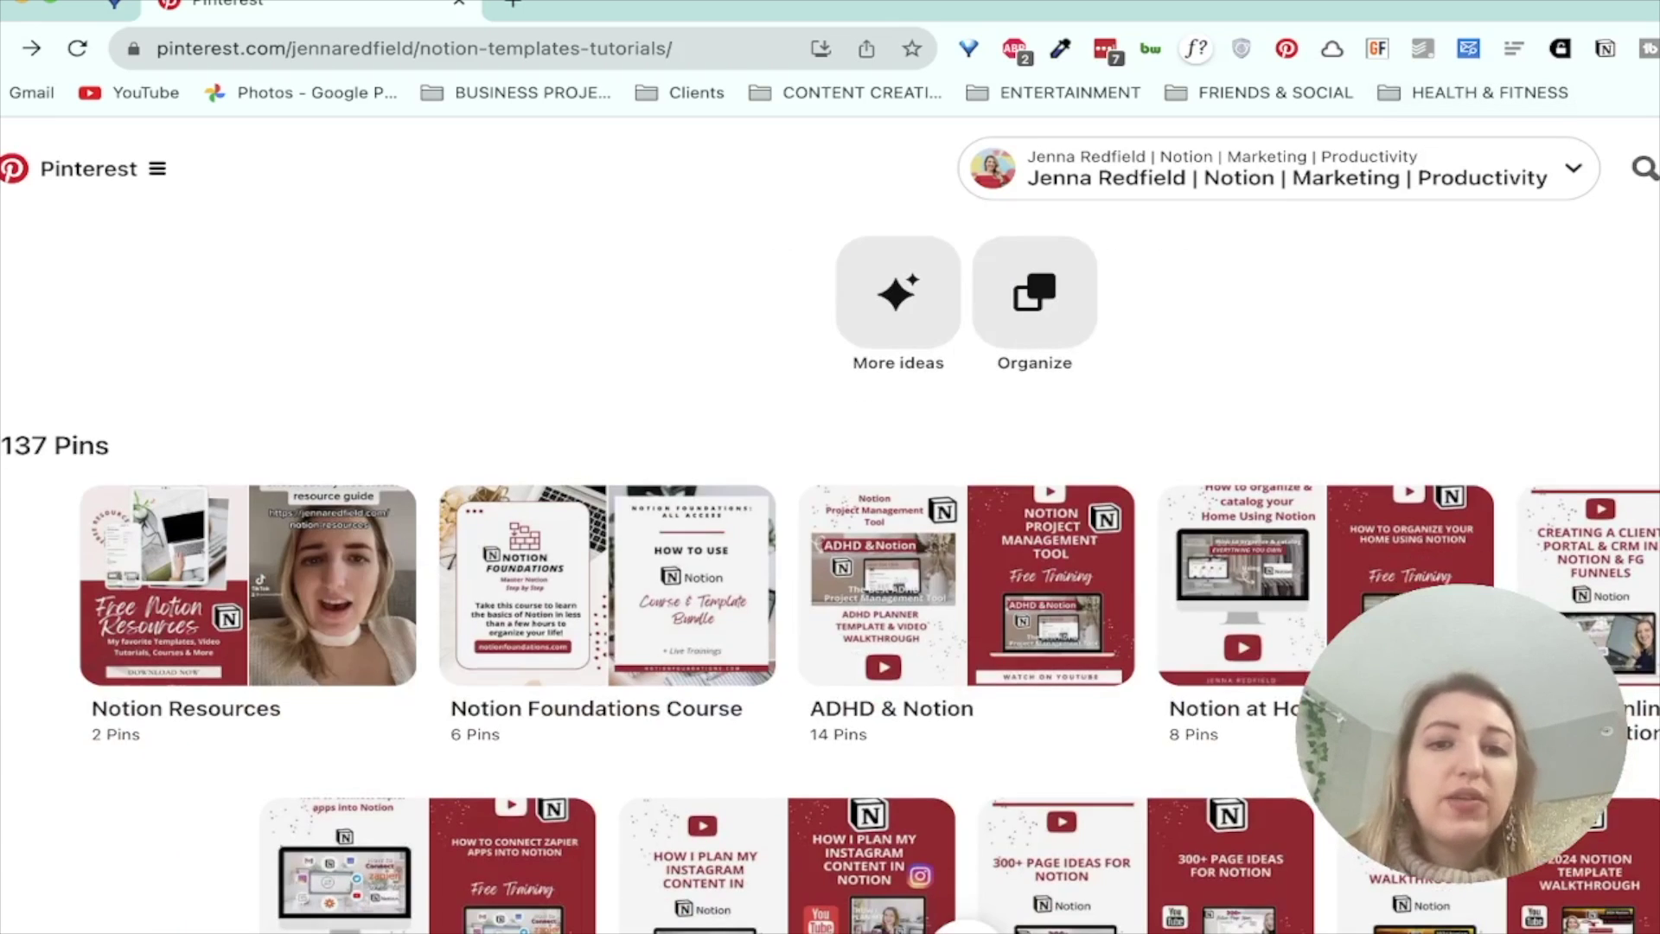
scroll(830, 570, "up", 3)
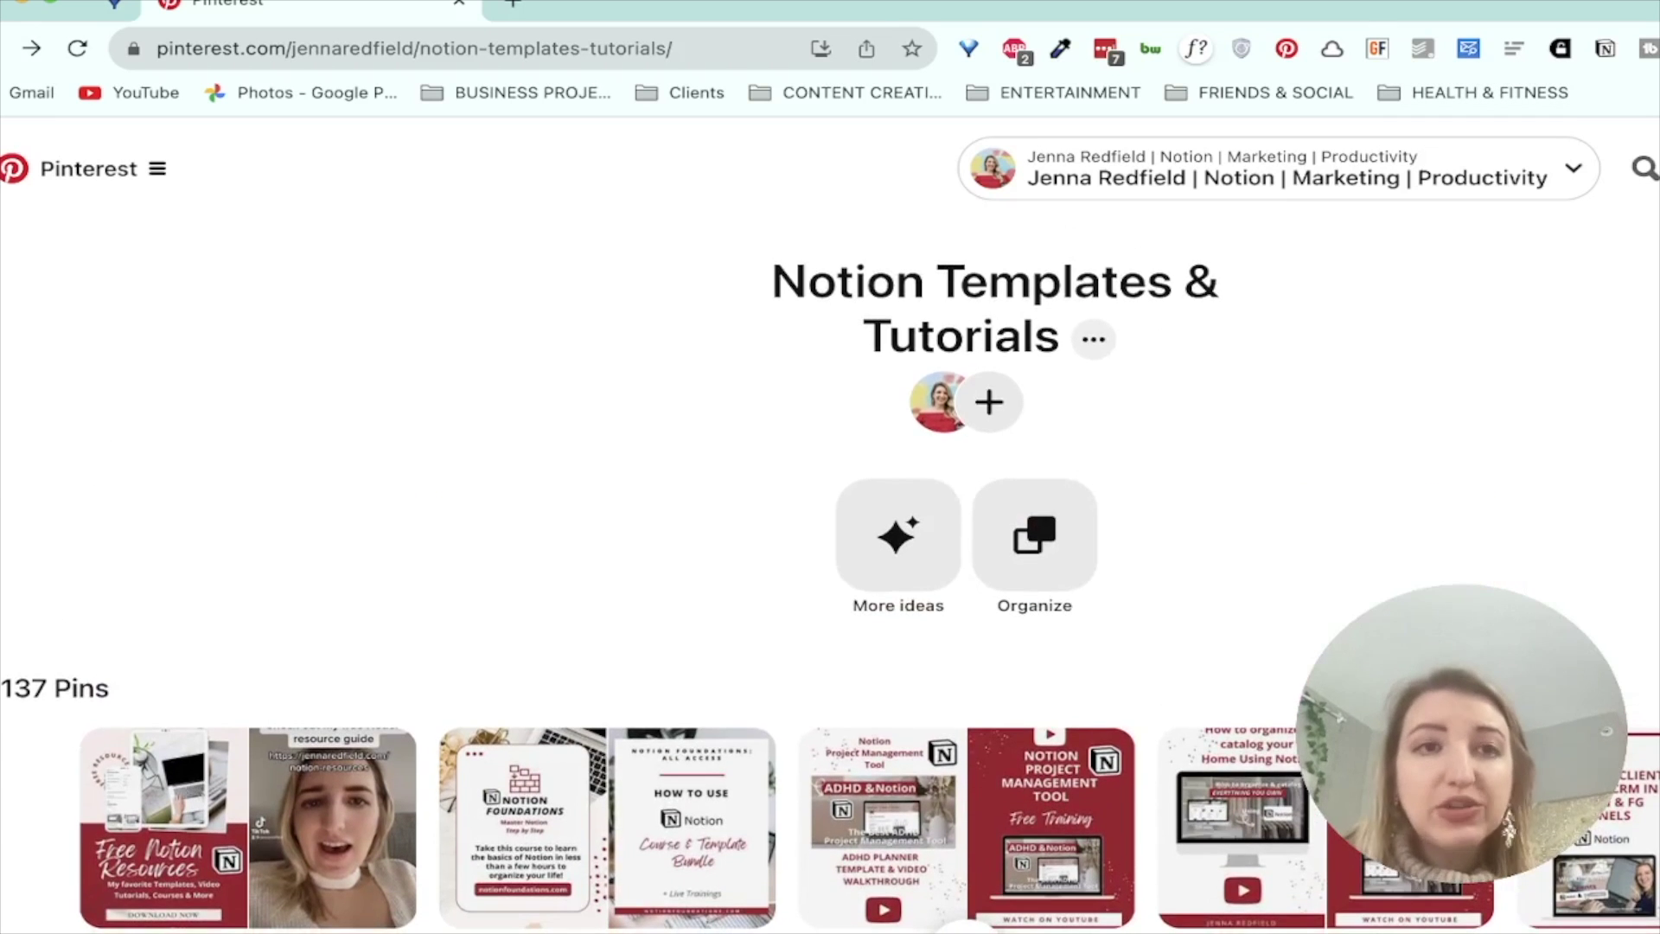
key("alt+Right")
scroll(830, 571, "down", 9)
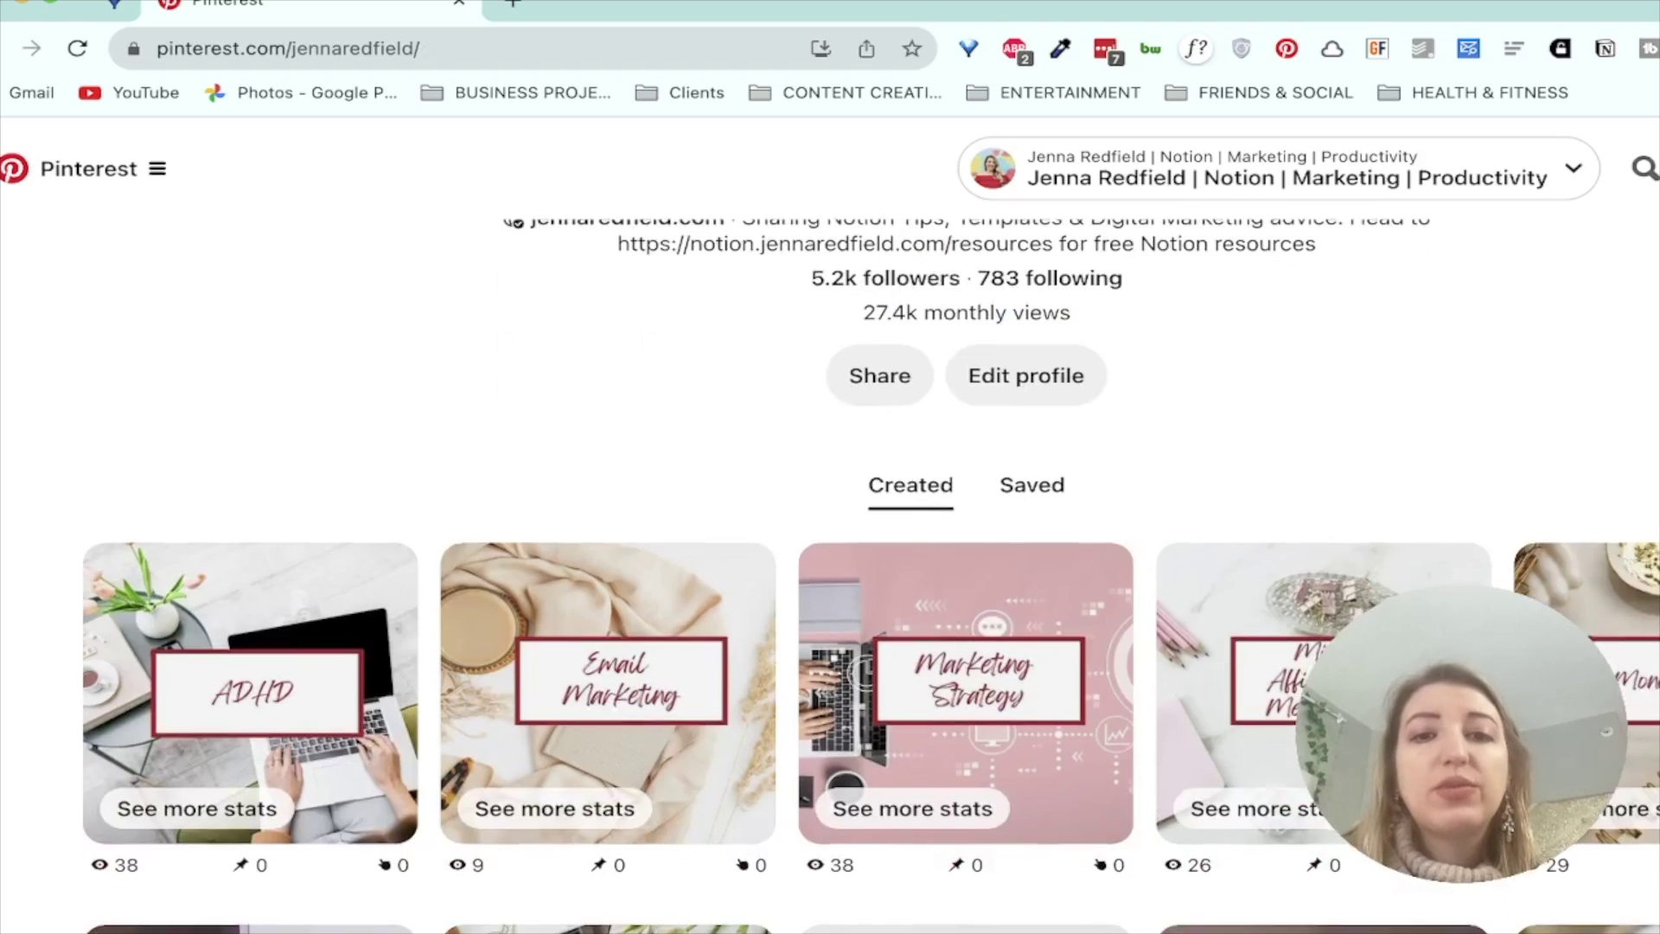
Scroll back to the top of the Pinterest profile
scroll(251, 692, "up", 7)
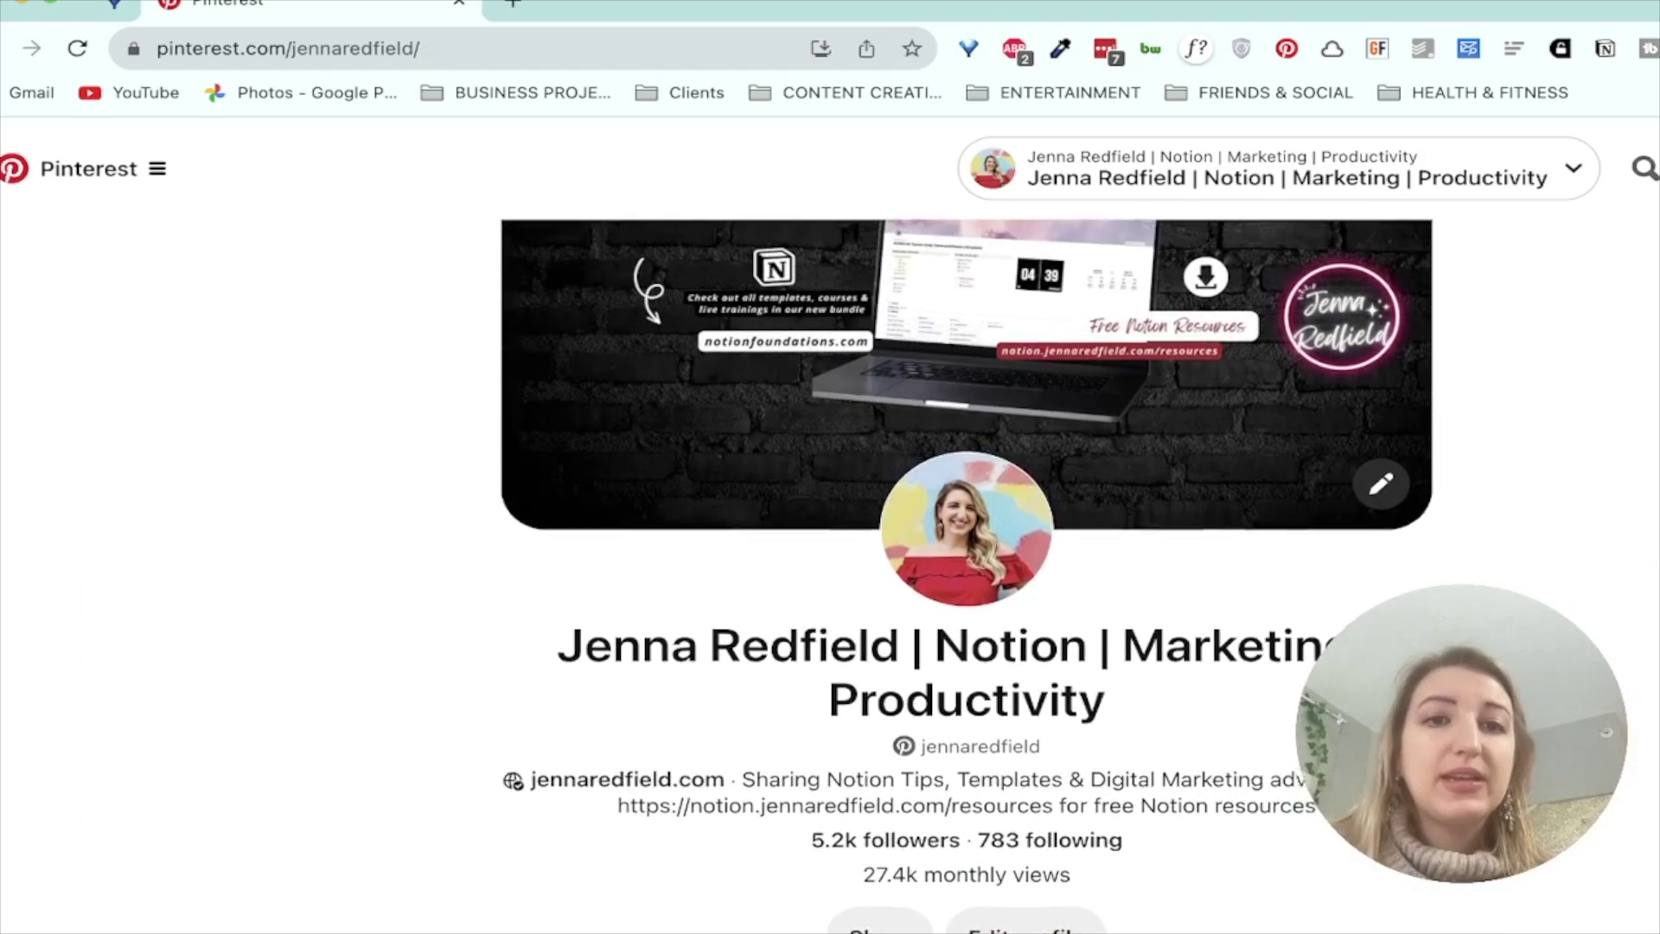
scroll(829, 571, "up", 1)
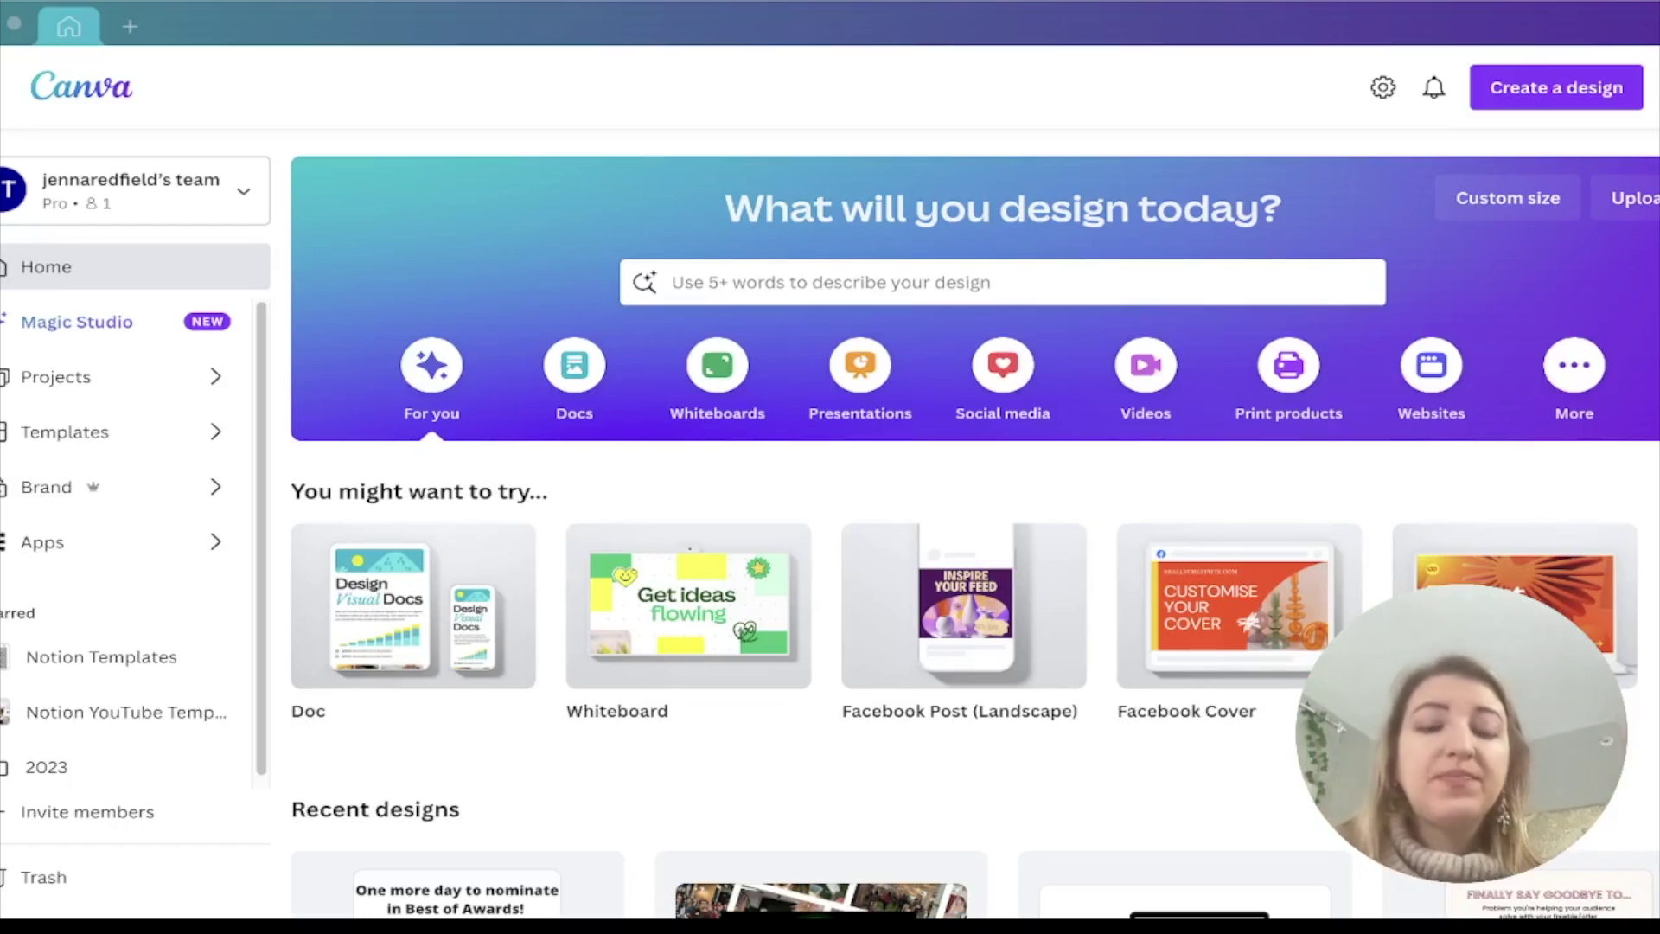
Search Canva for 'pinterest' and open the Neutral Minimal Make Money Blog Pin template for editing
left_click(830, 281)
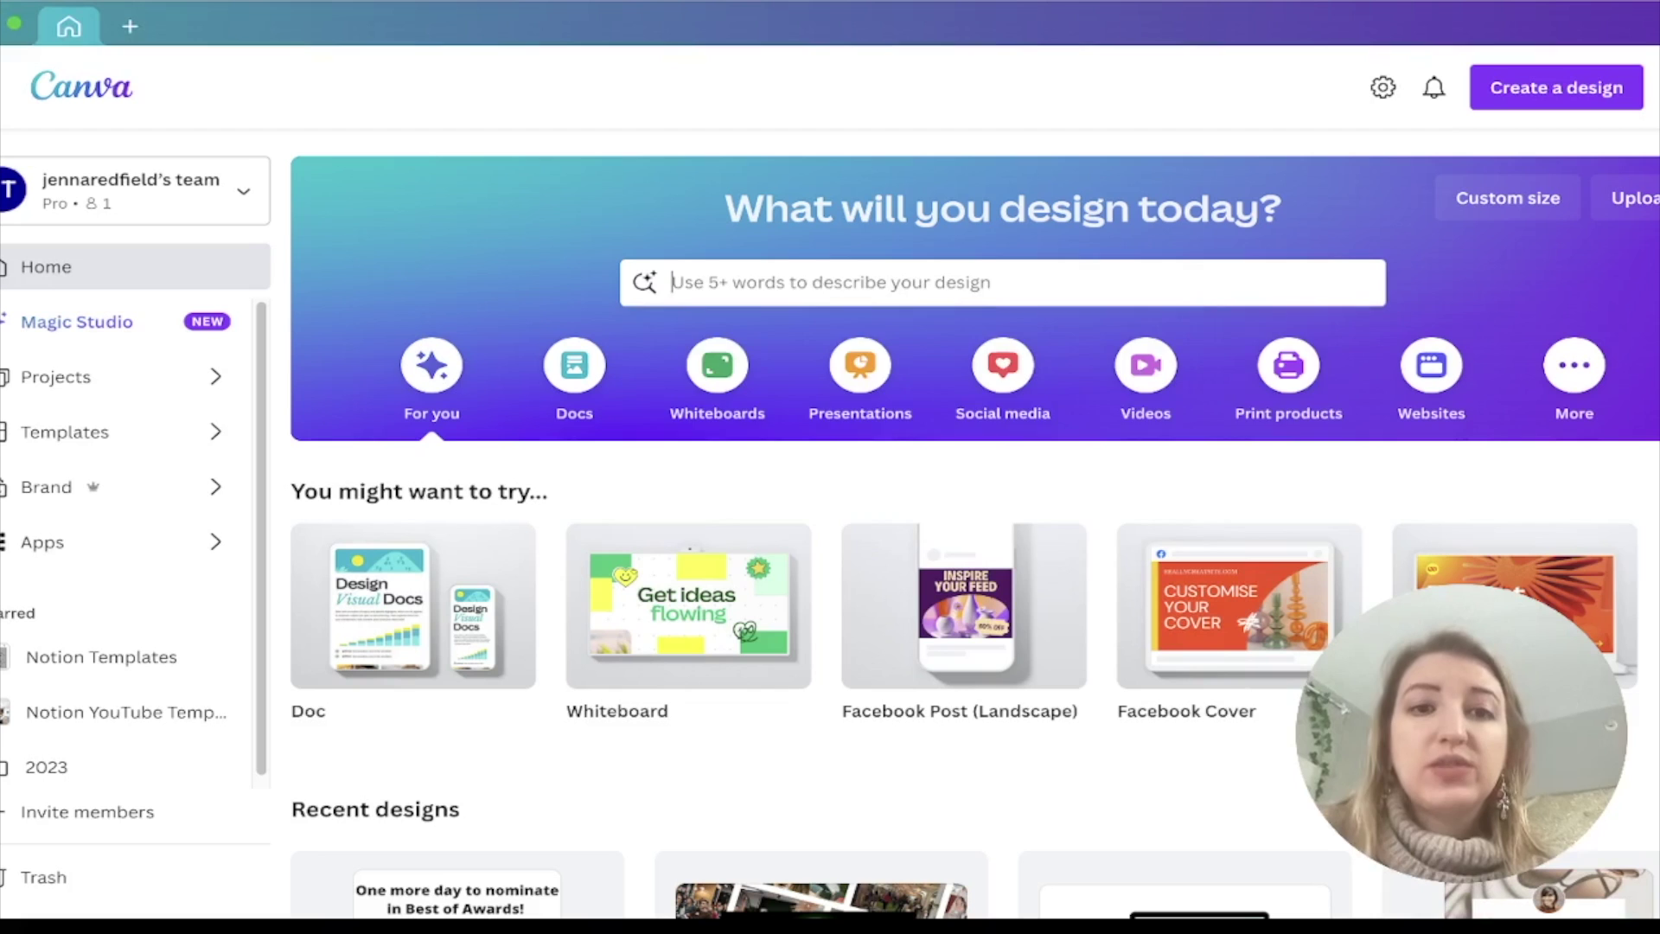
type("pinterest")
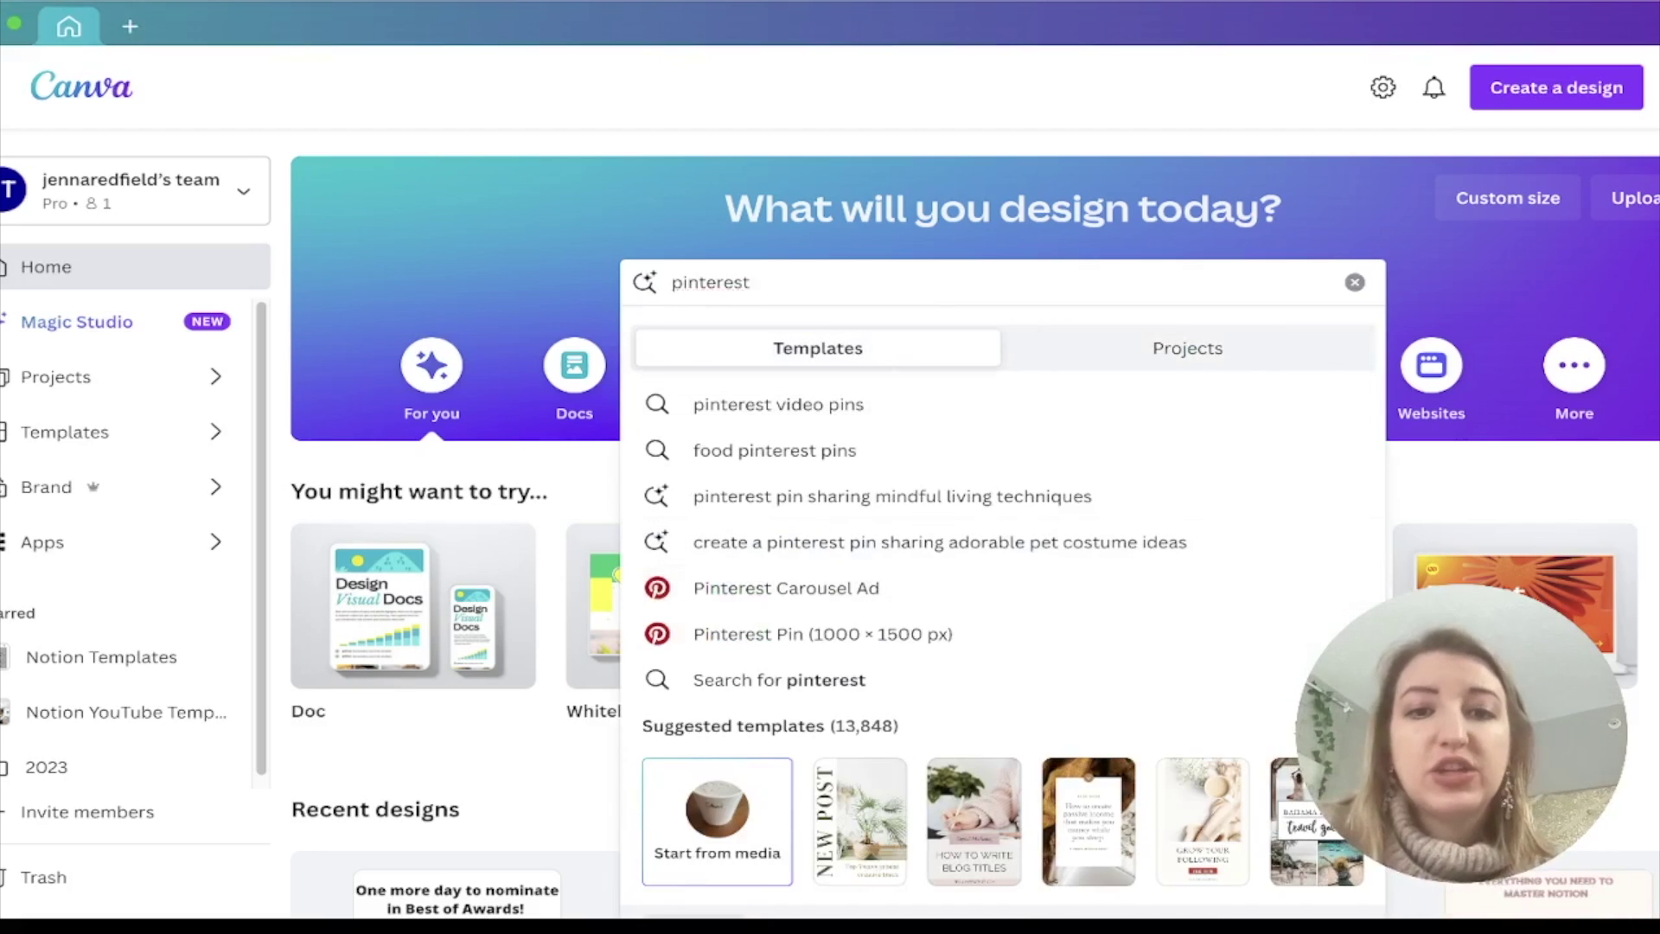
key("Return")
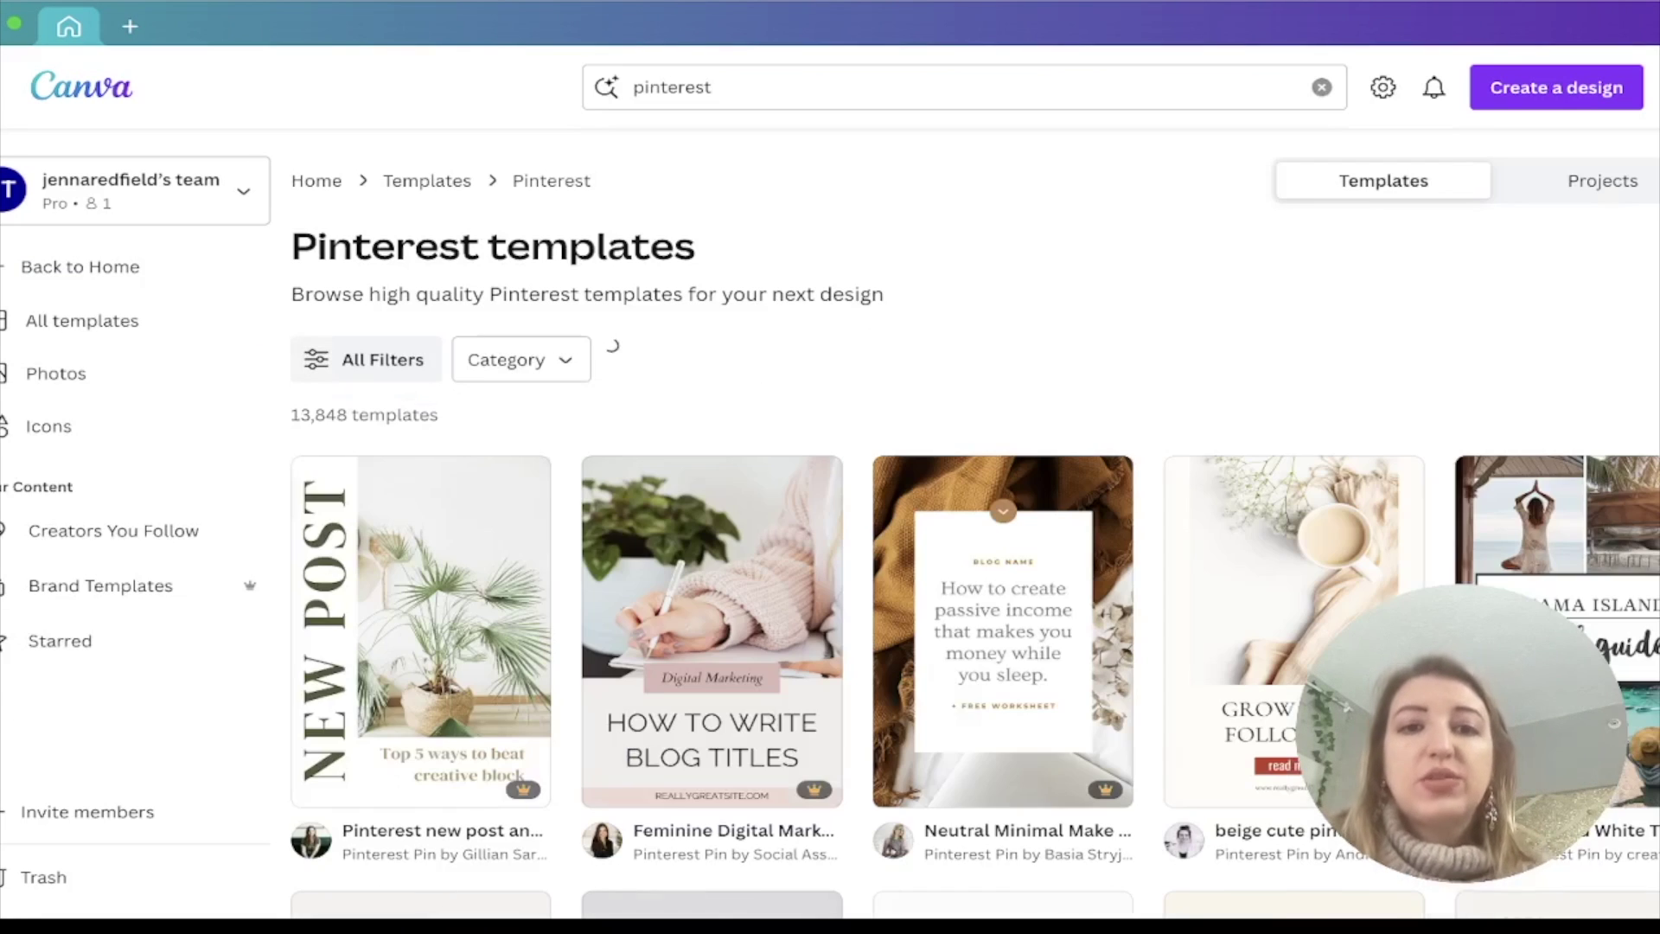
scroll(975, 525, "down", 1)
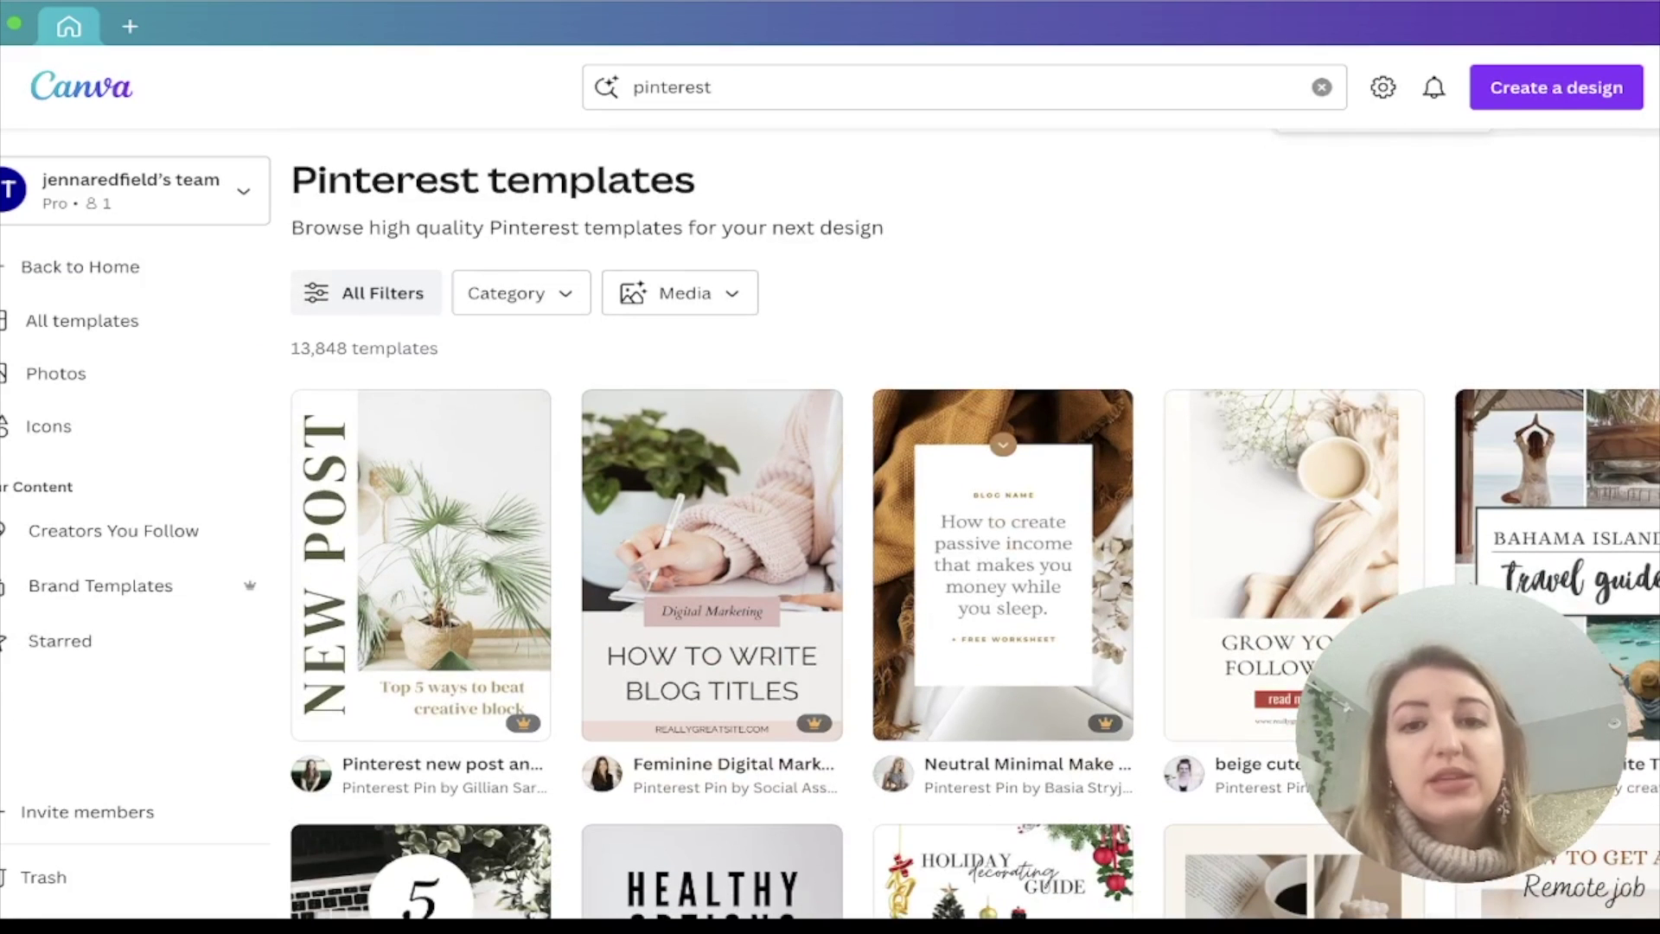
mouse_move(1002, 561)
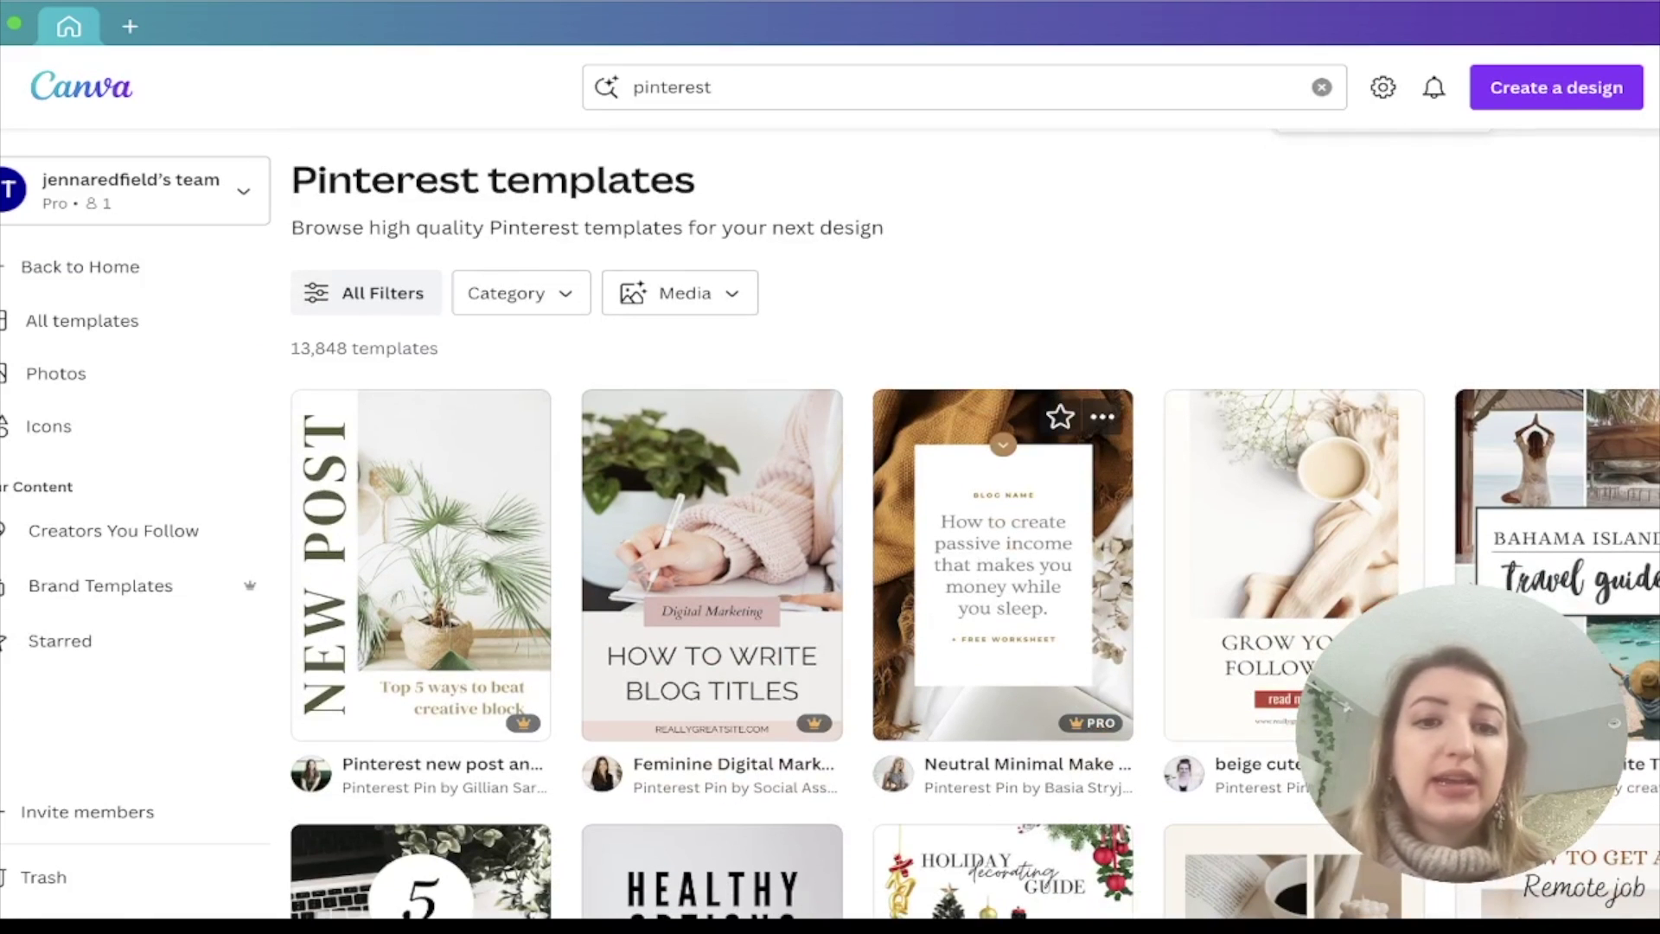
left_click(1003, 561)
left_click(1293, 361)
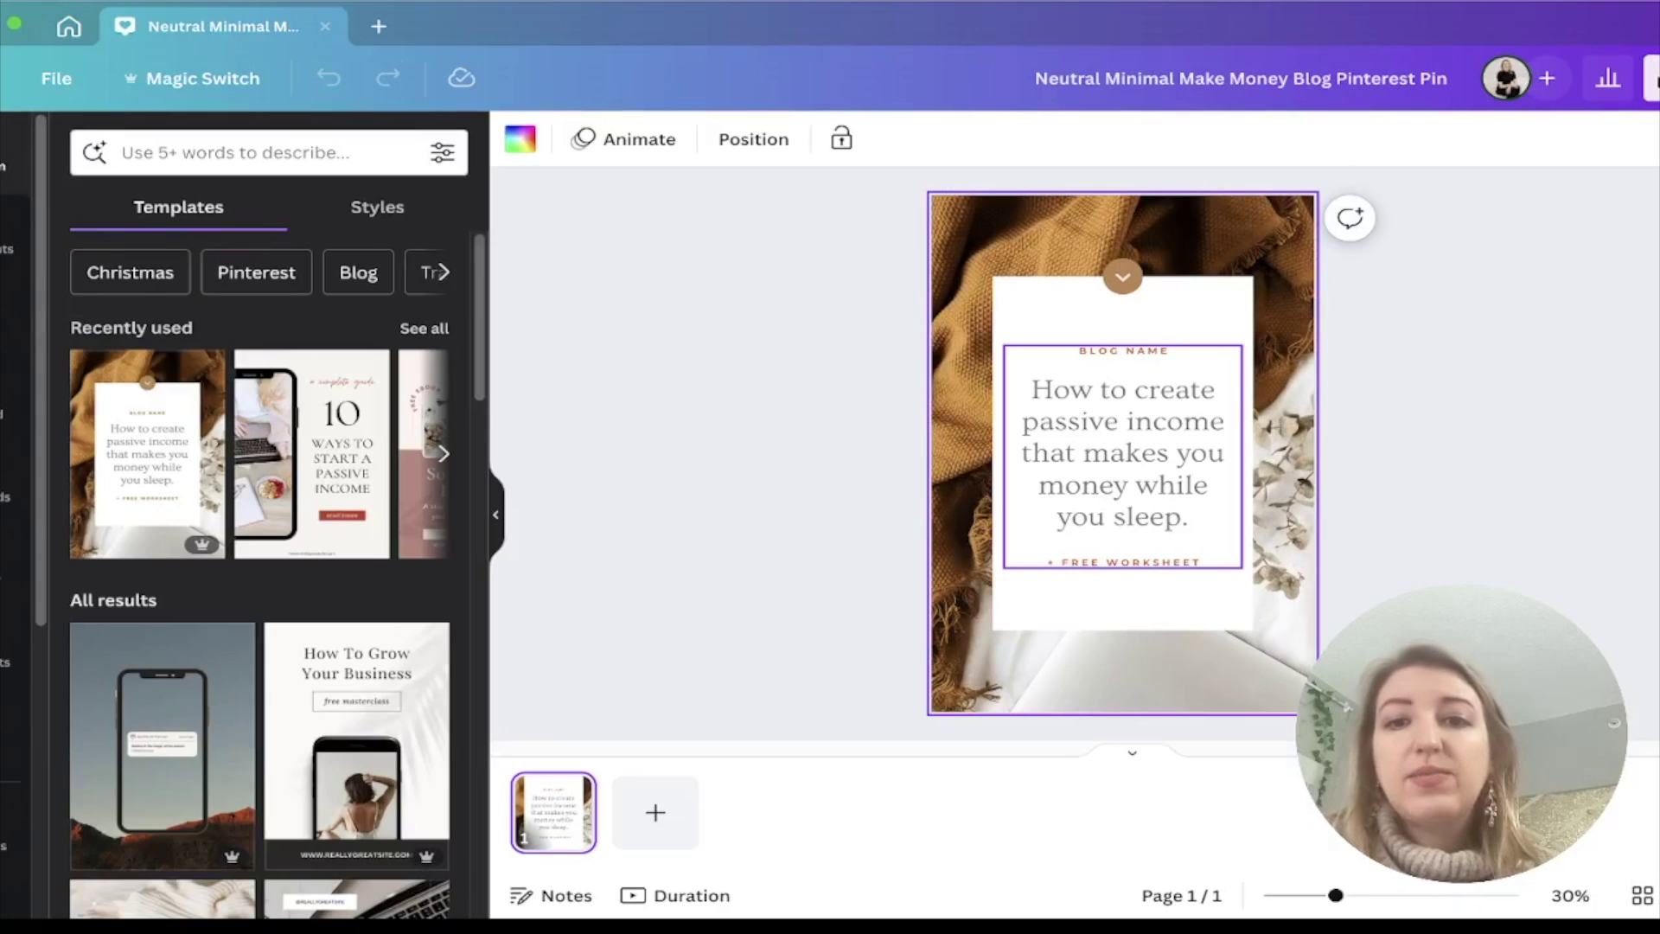
Recolour the chevron badge and all matching brown elements to #aa272c, then add a blank page
left_click(1122, 276)
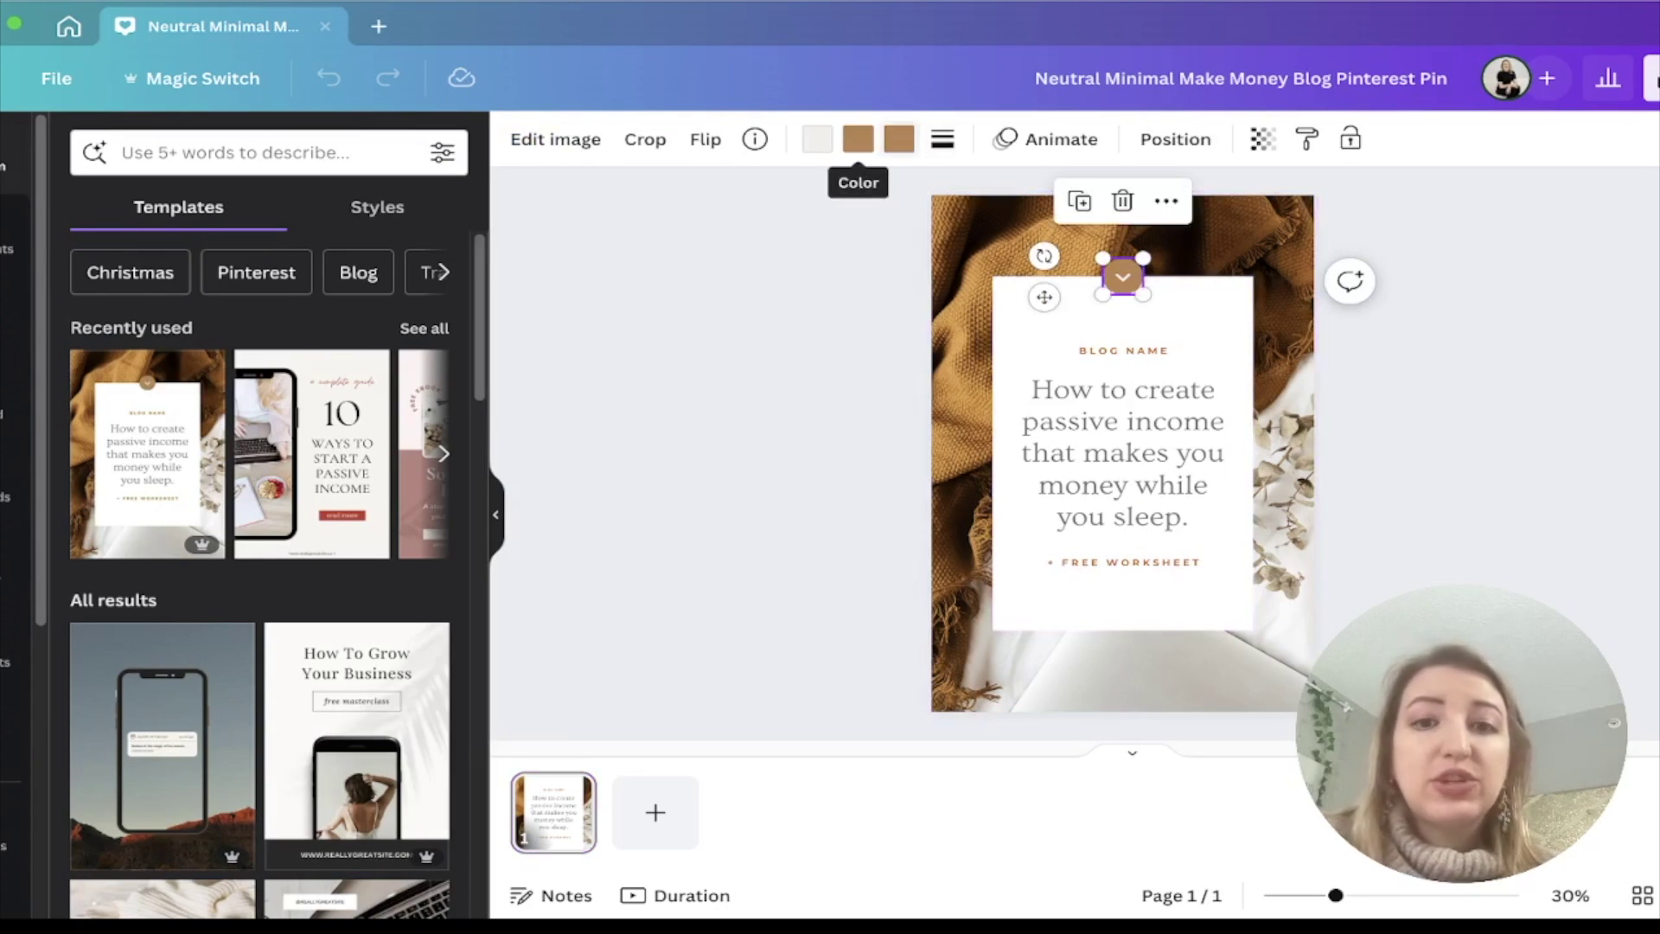
left_click(857, 138)
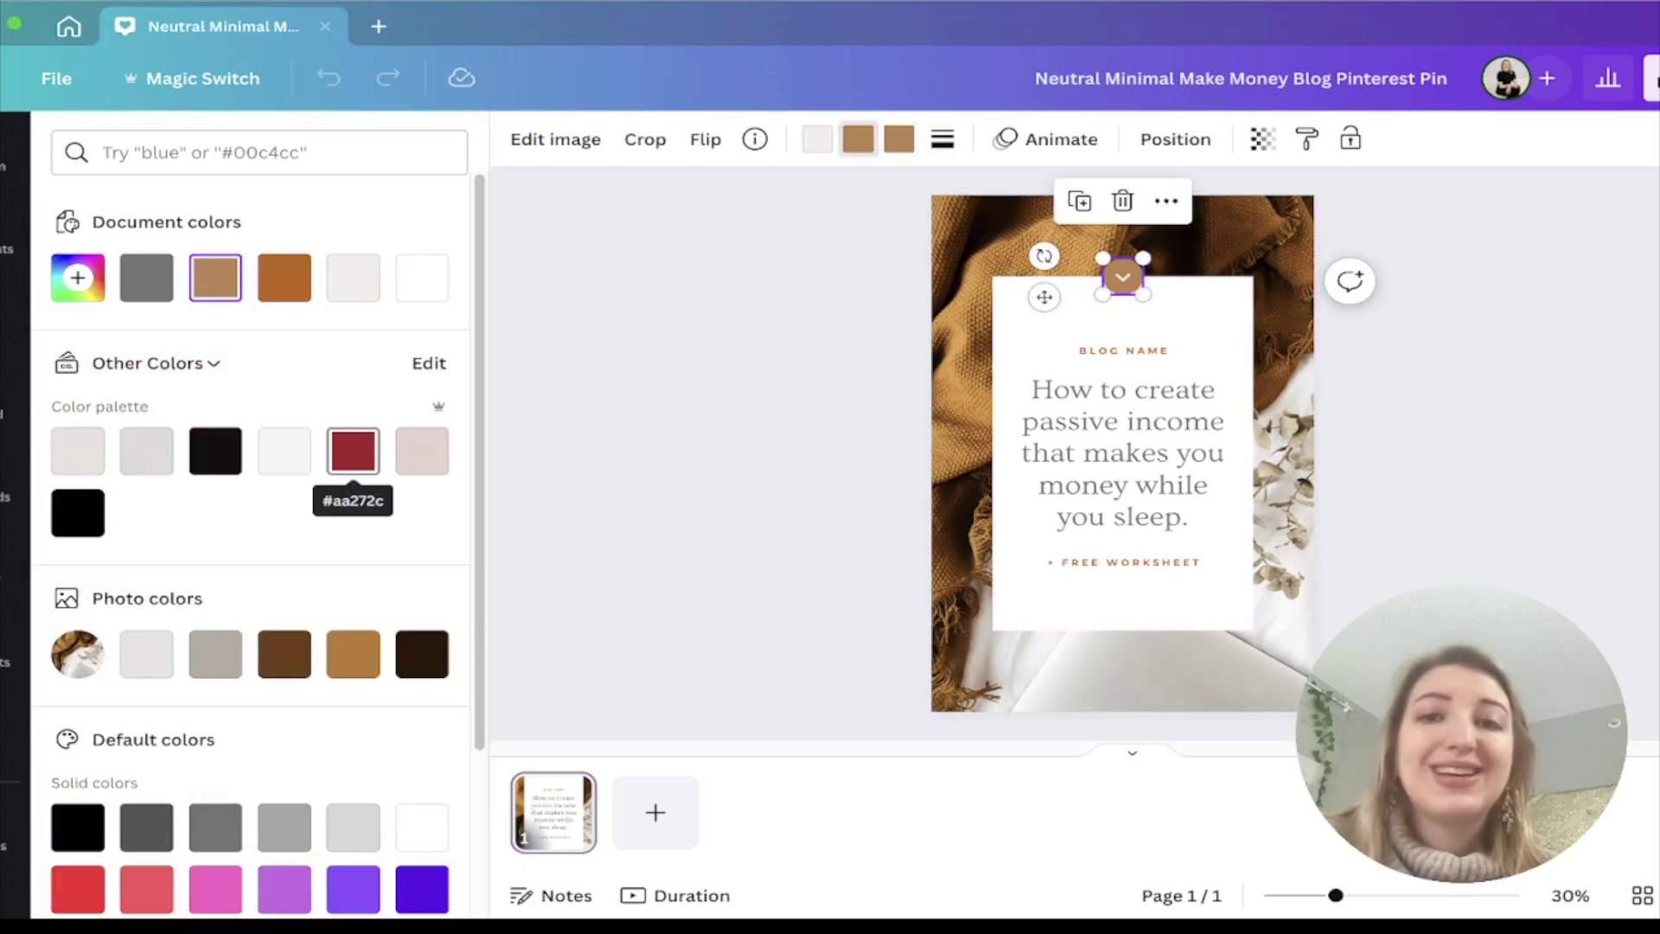
left_click(353, 451)
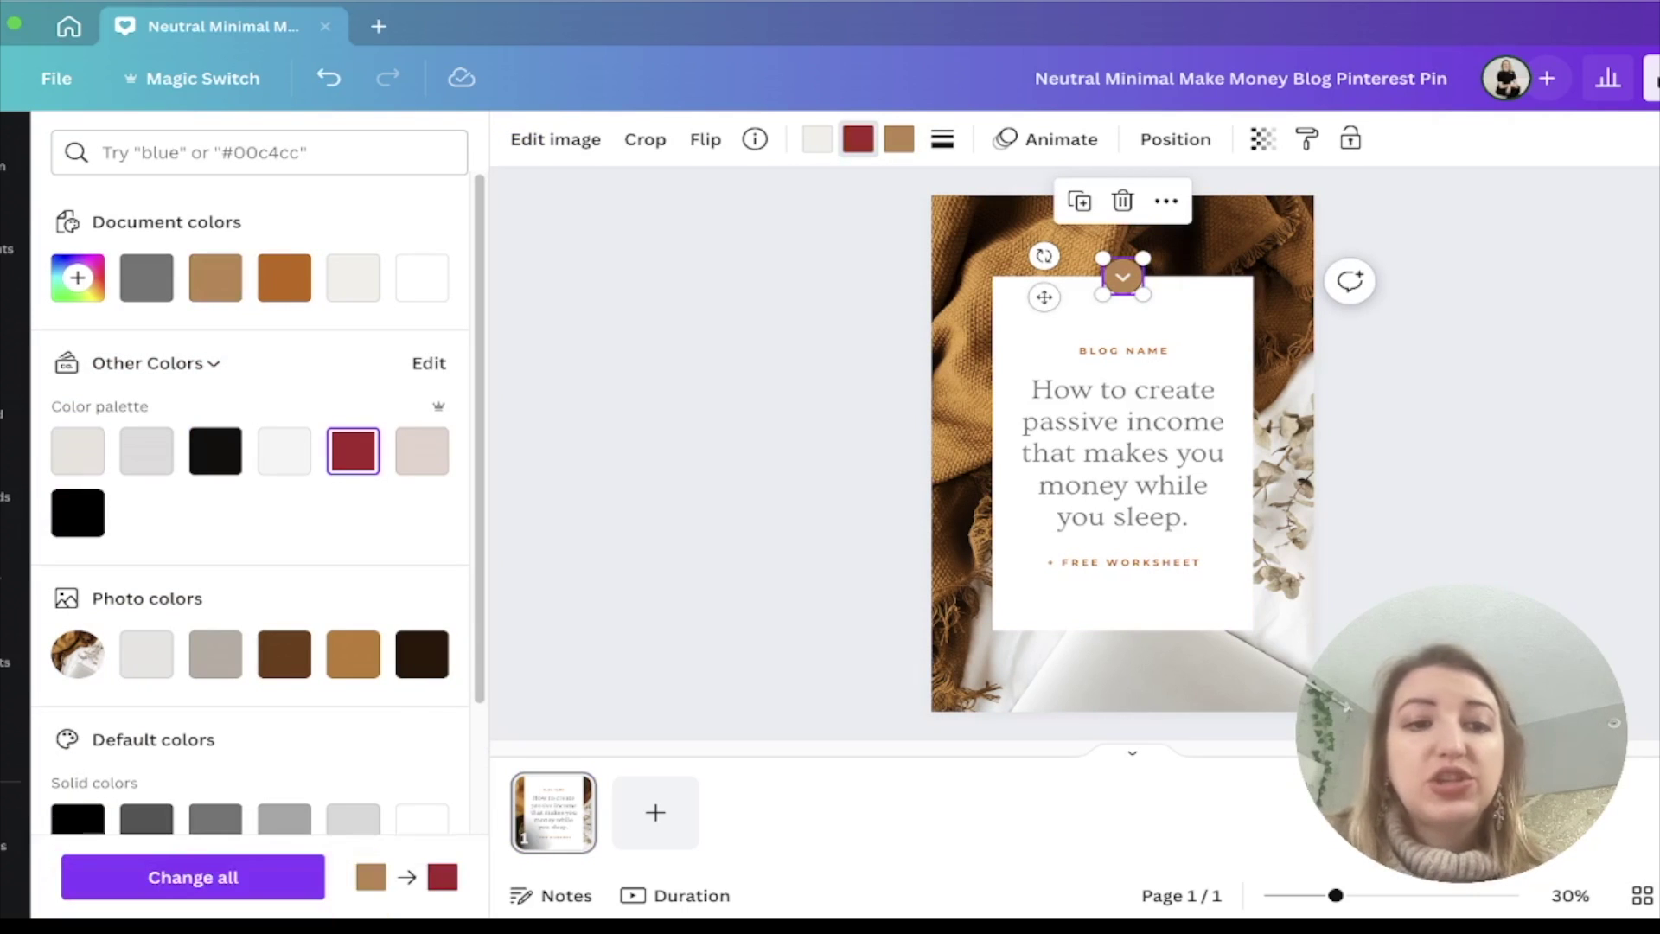
left_click(193, 877)
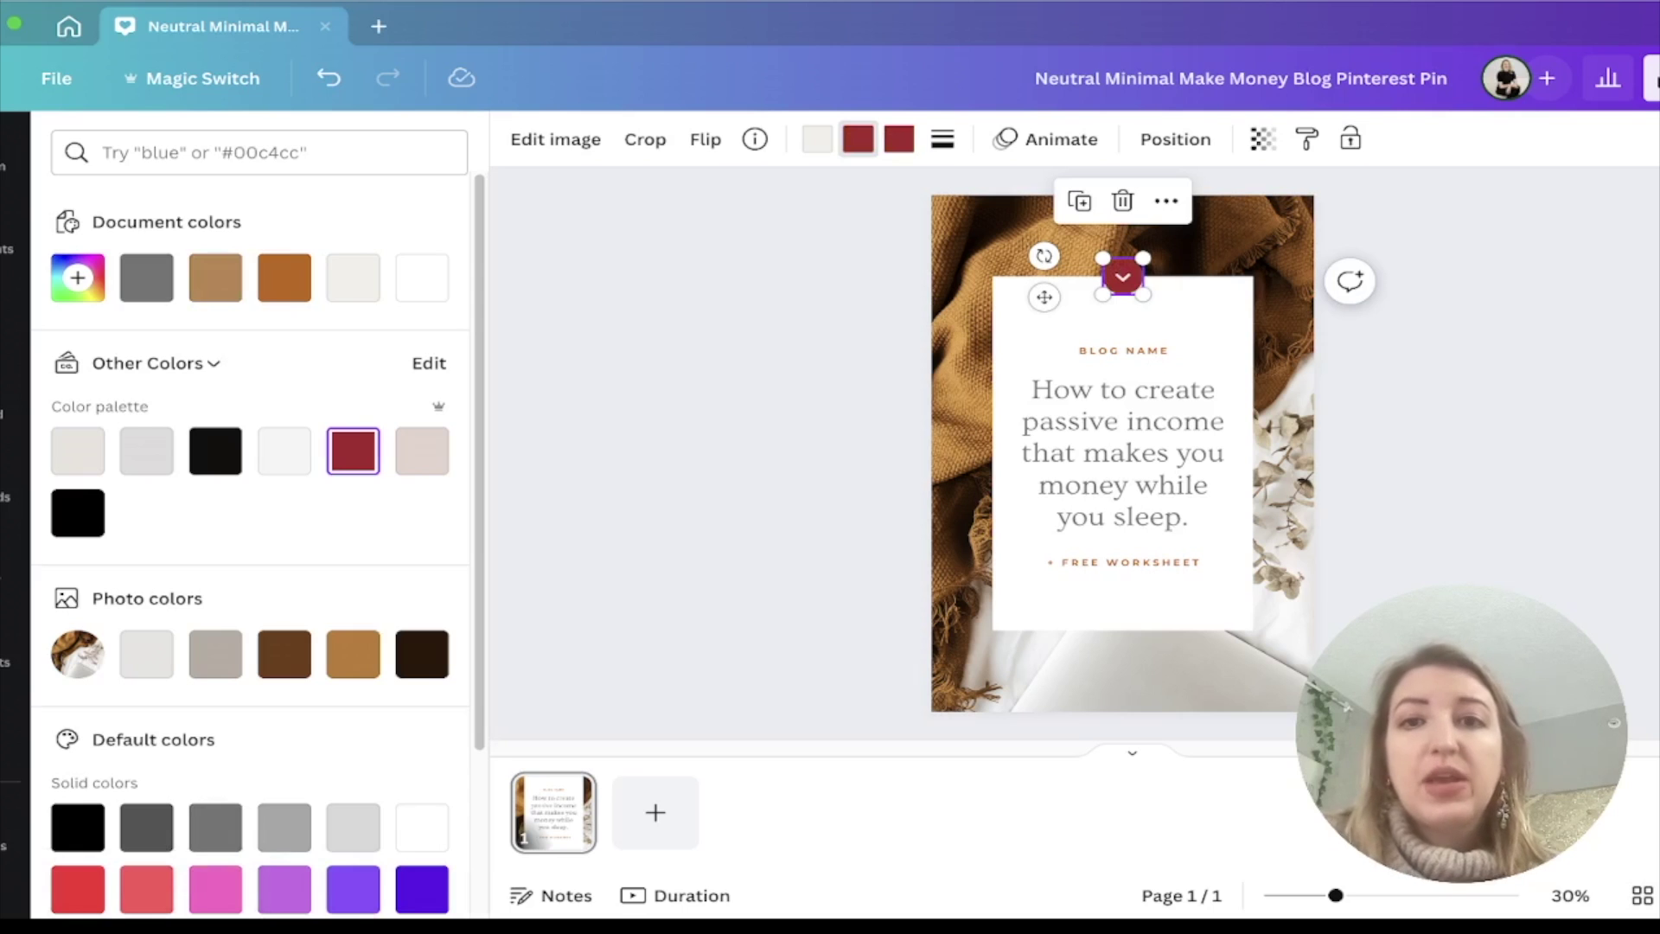
key("Escape")
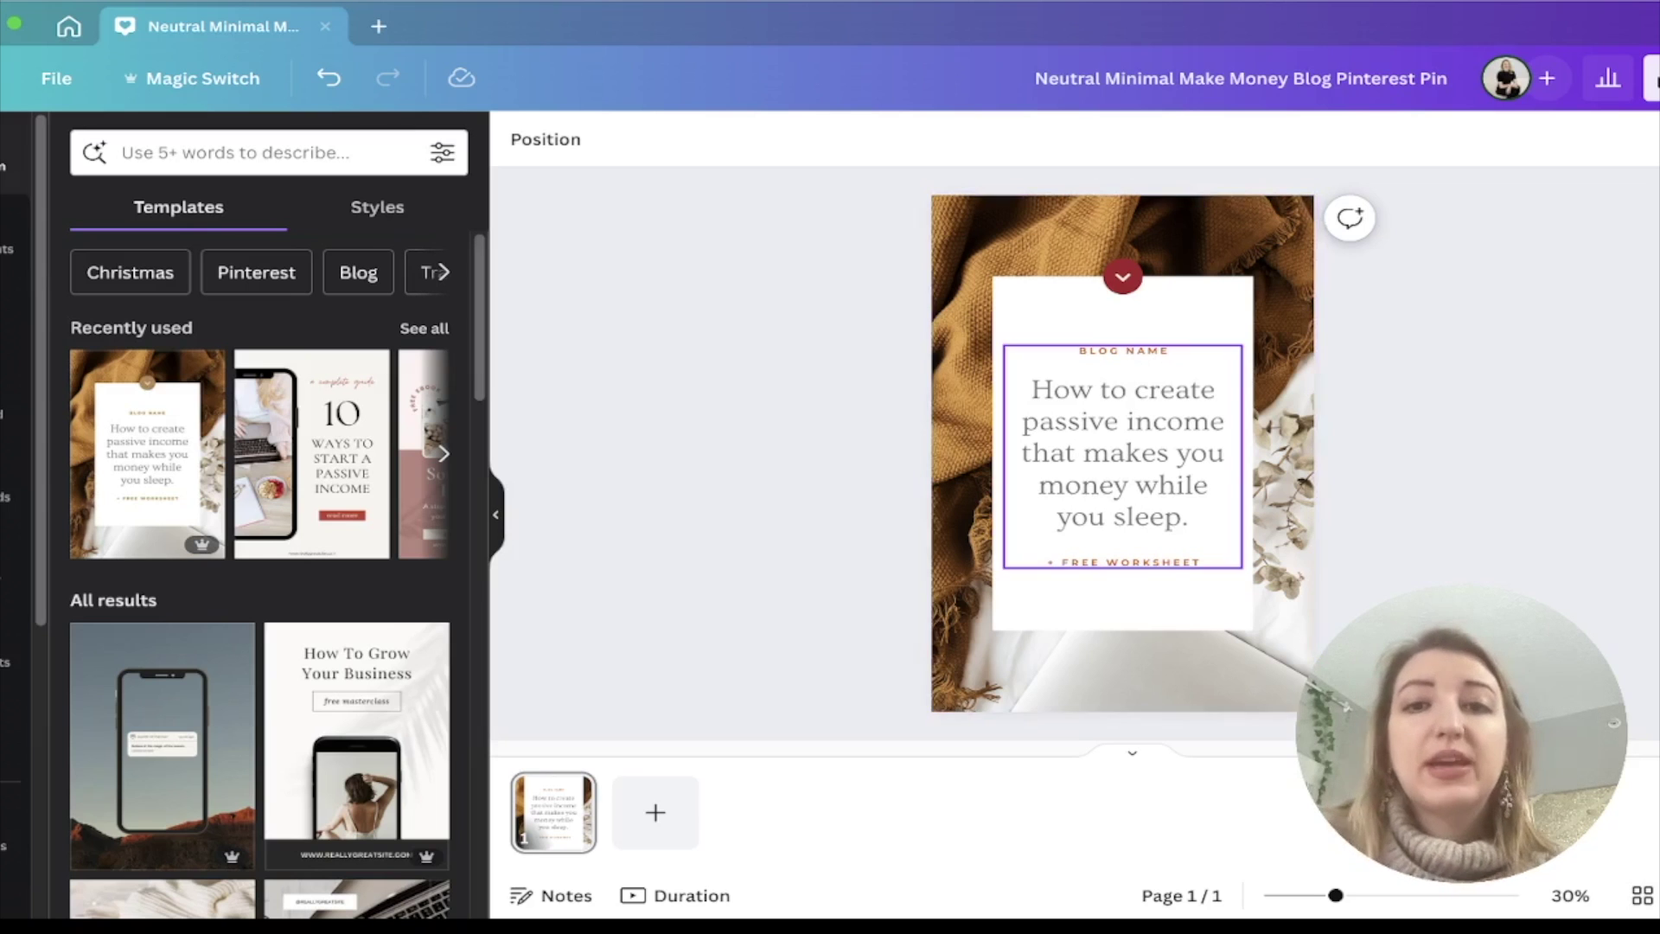
left_click(655, 811)
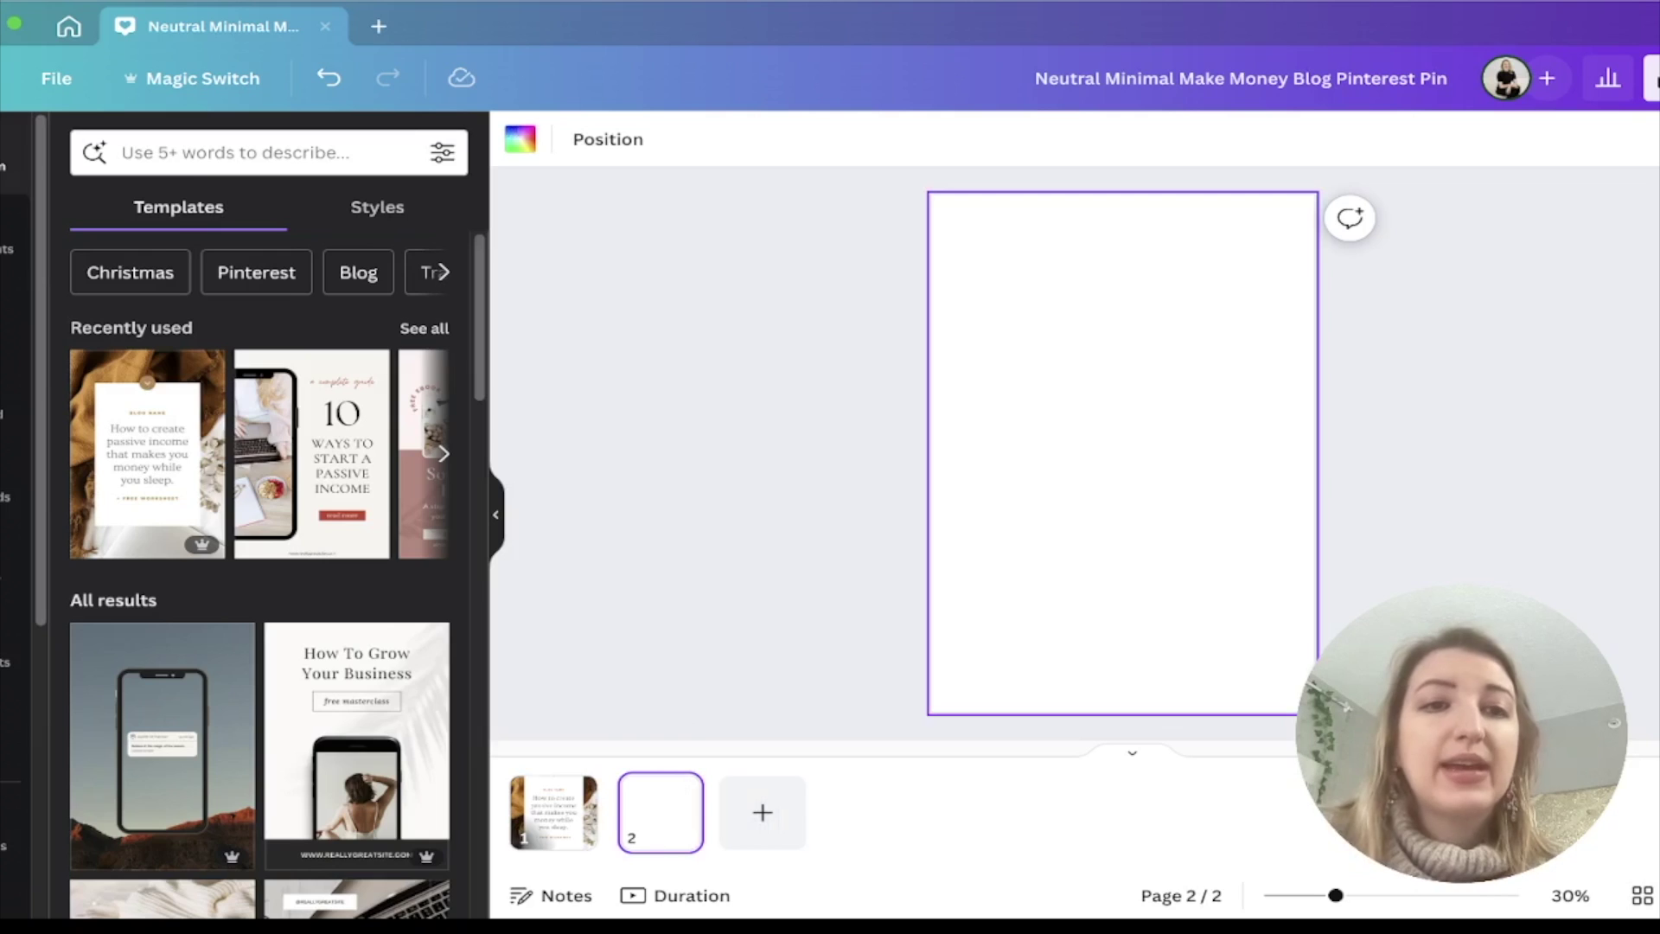
Apply the 'computer' mockup brand template from a Templates search to page two
left_click(423, 327)
scroll(357, 510, "down", 3)
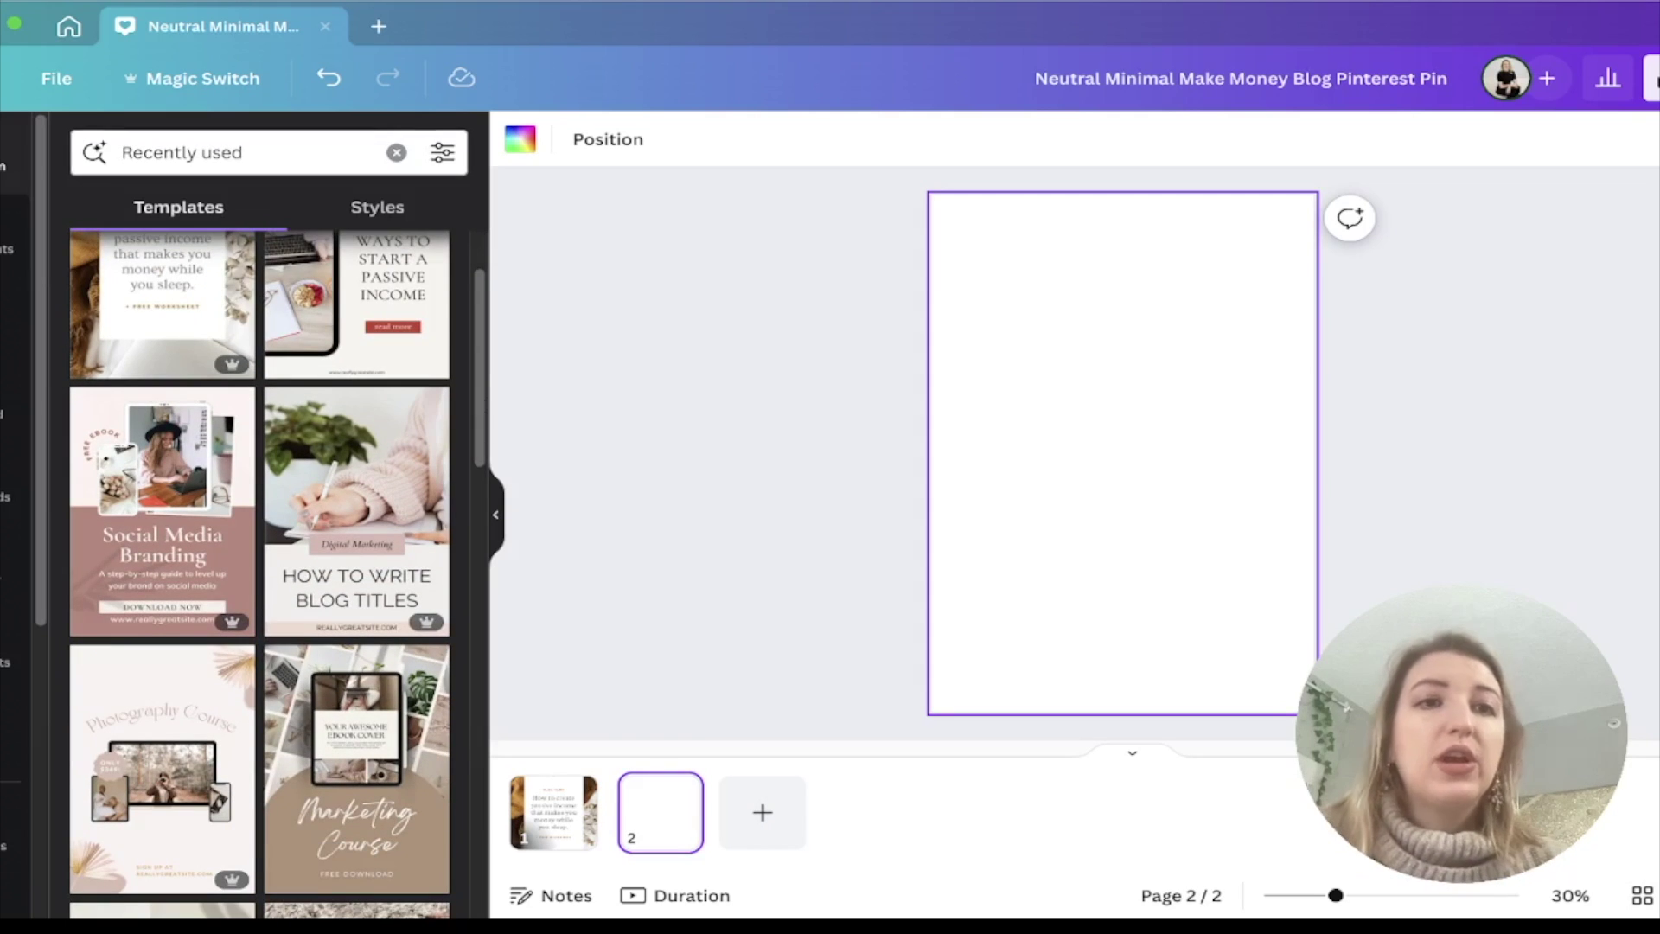
left_click(181, 152)
key("ctrl+a")
type("computer")
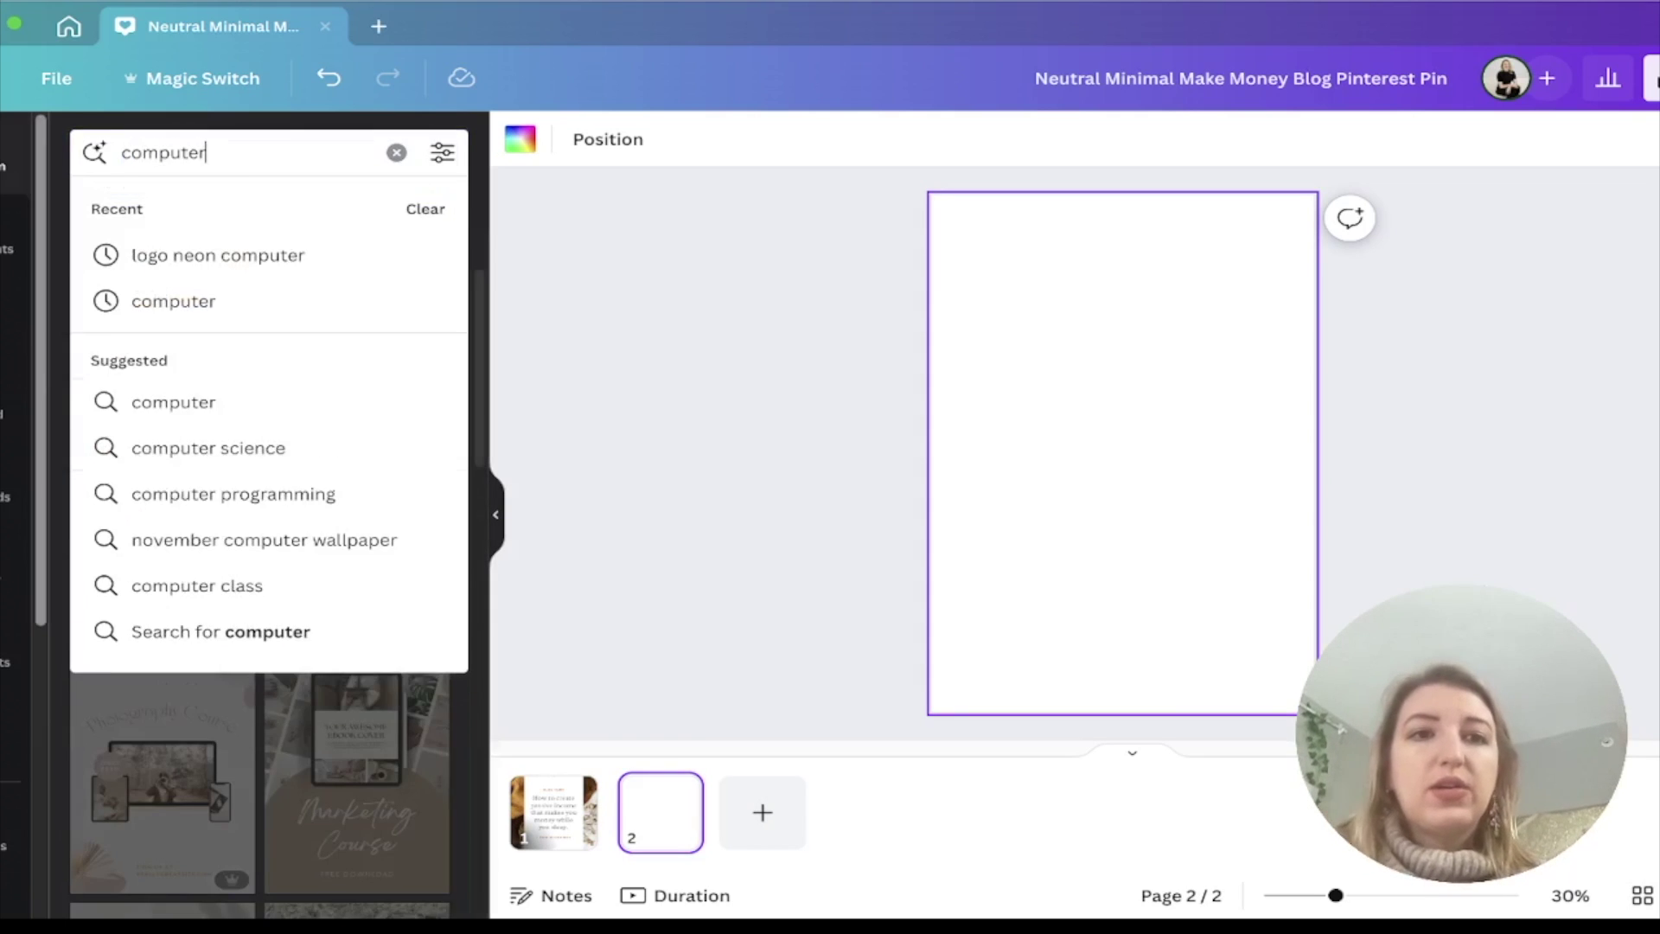
key("Return")
scroll(259, 519, "down", 5)
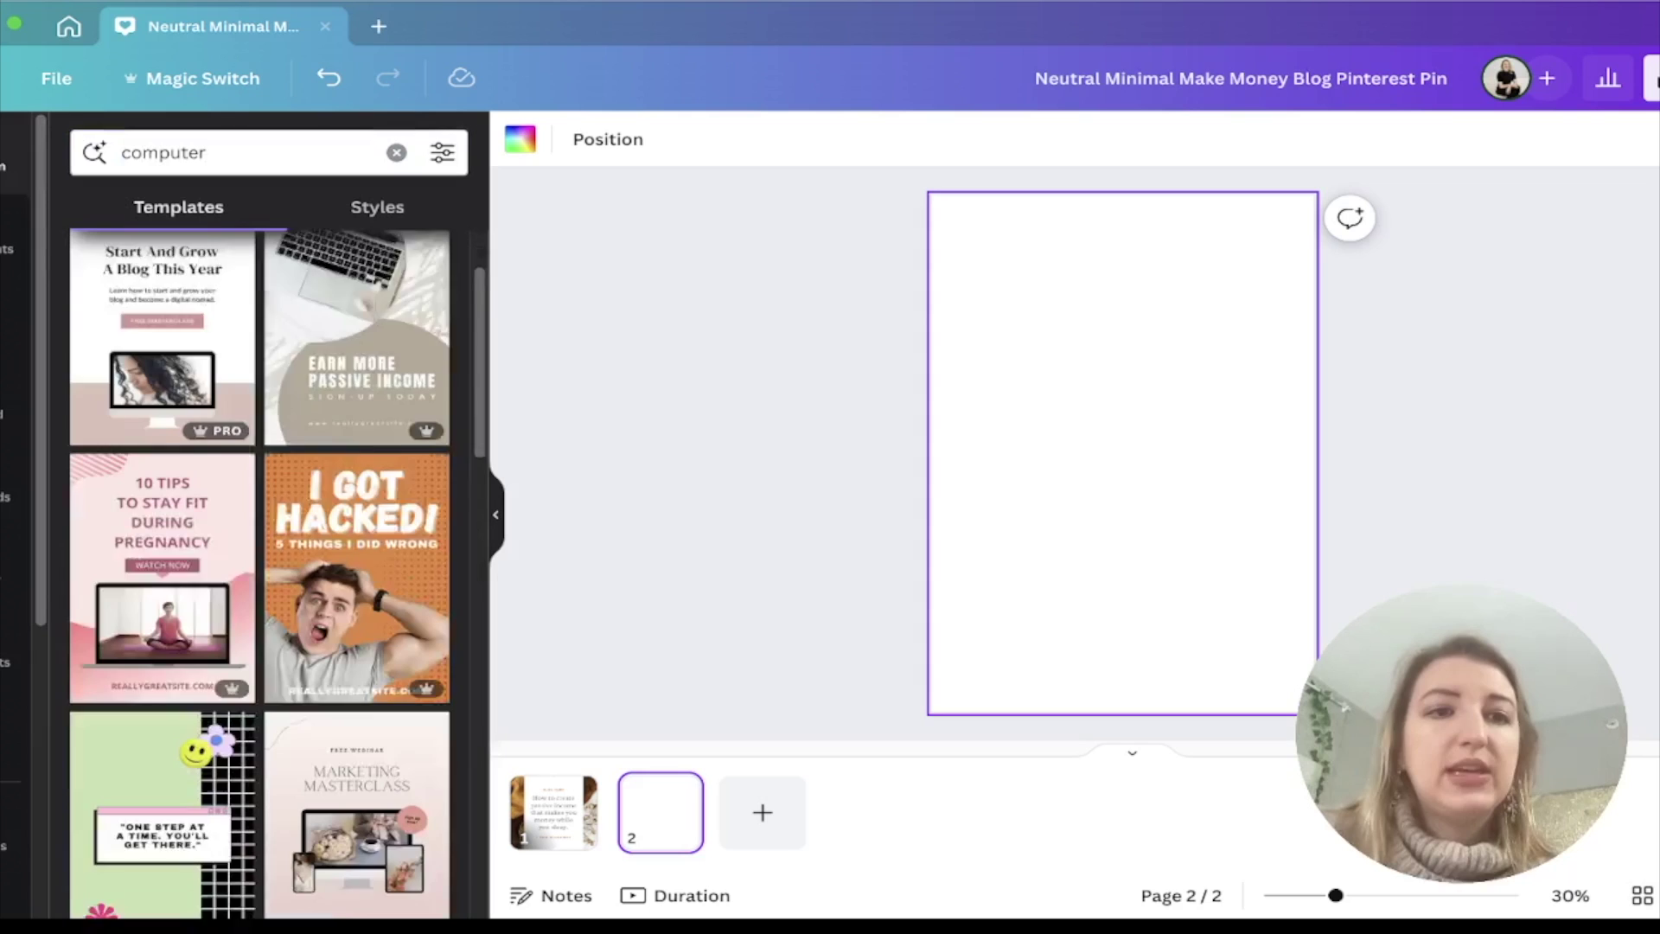
scroll(259, 571, "down", 5)
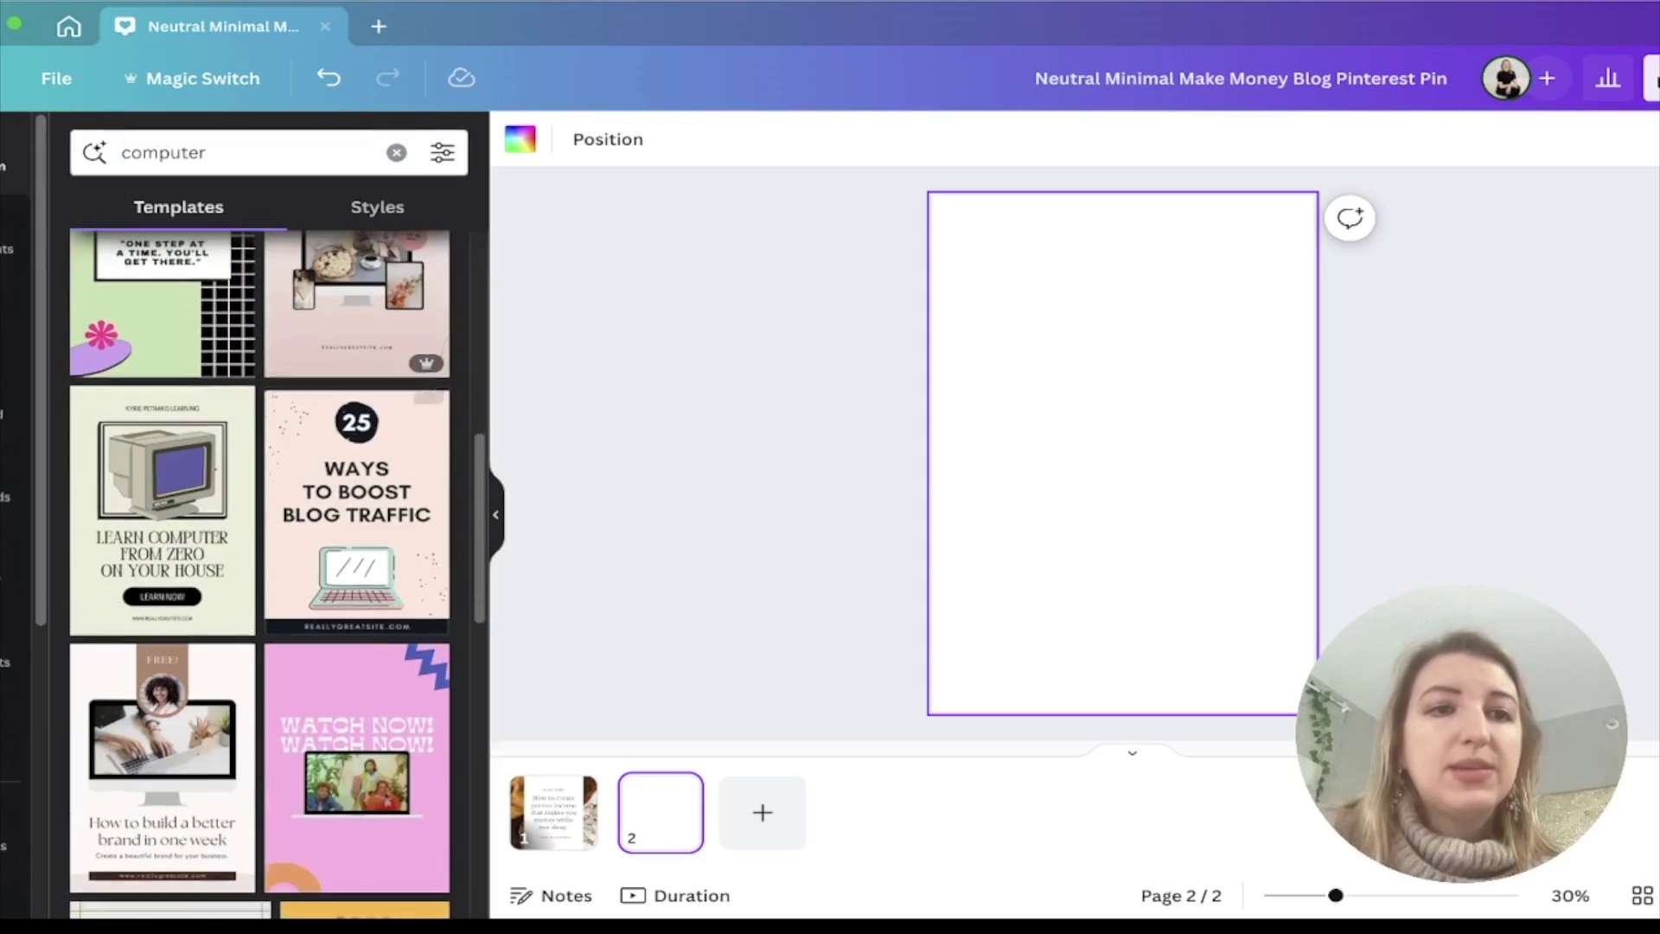
left_click(163, 519)
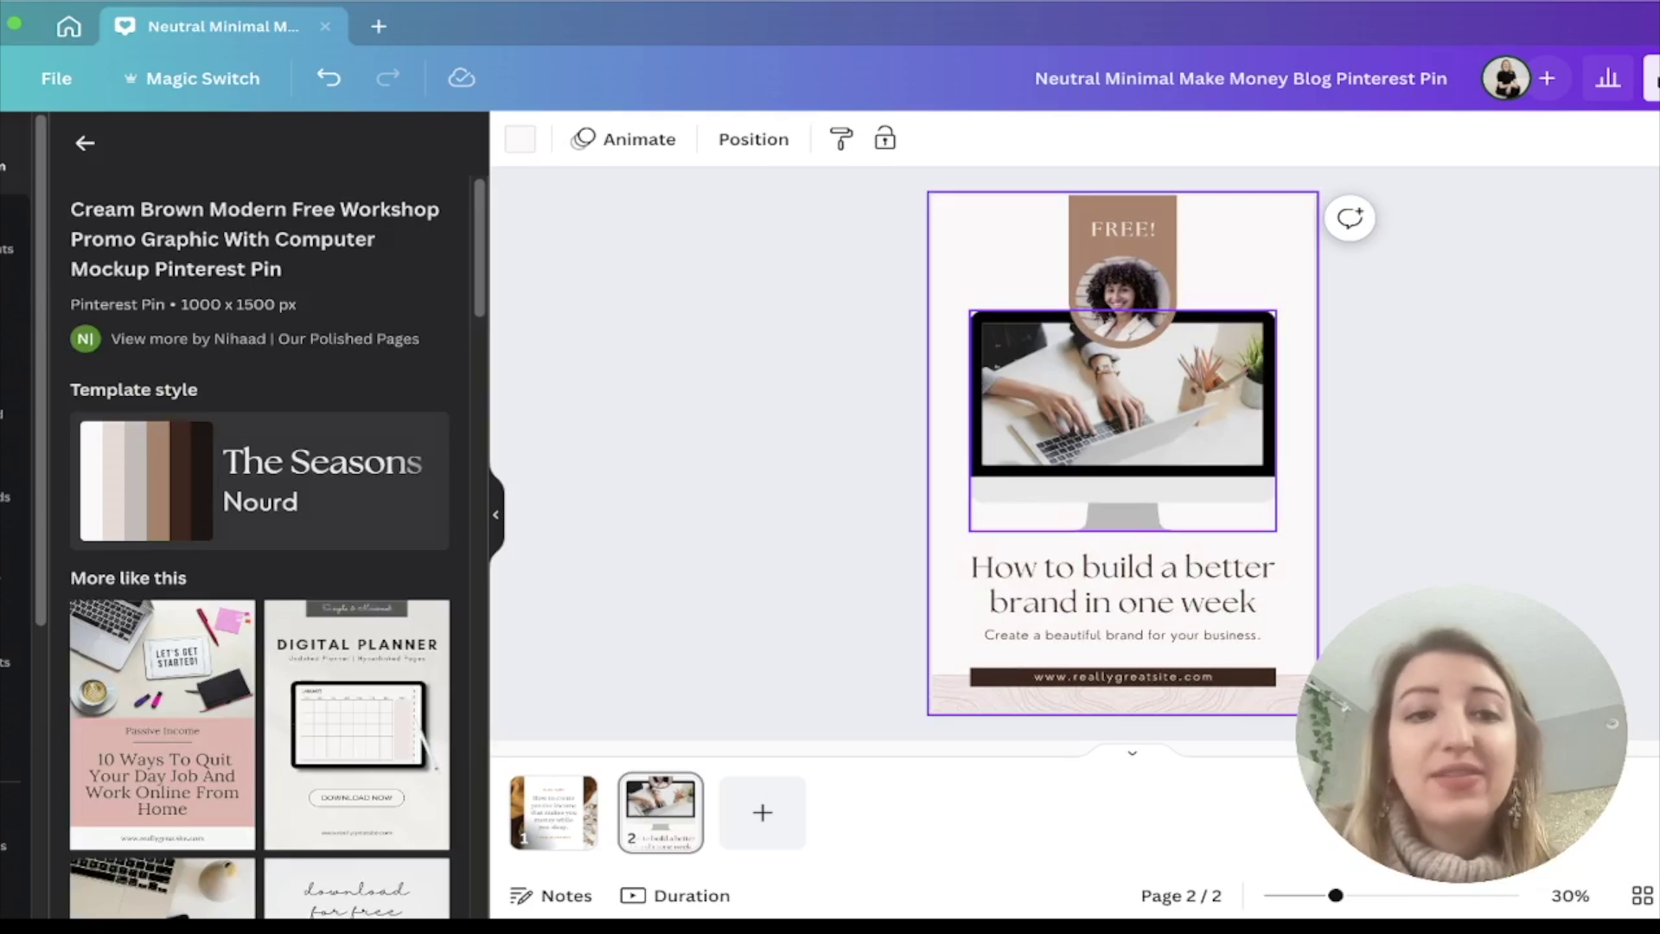
Open the Notion YouTube Templates folder
scroll(18, 519, "down", 5)
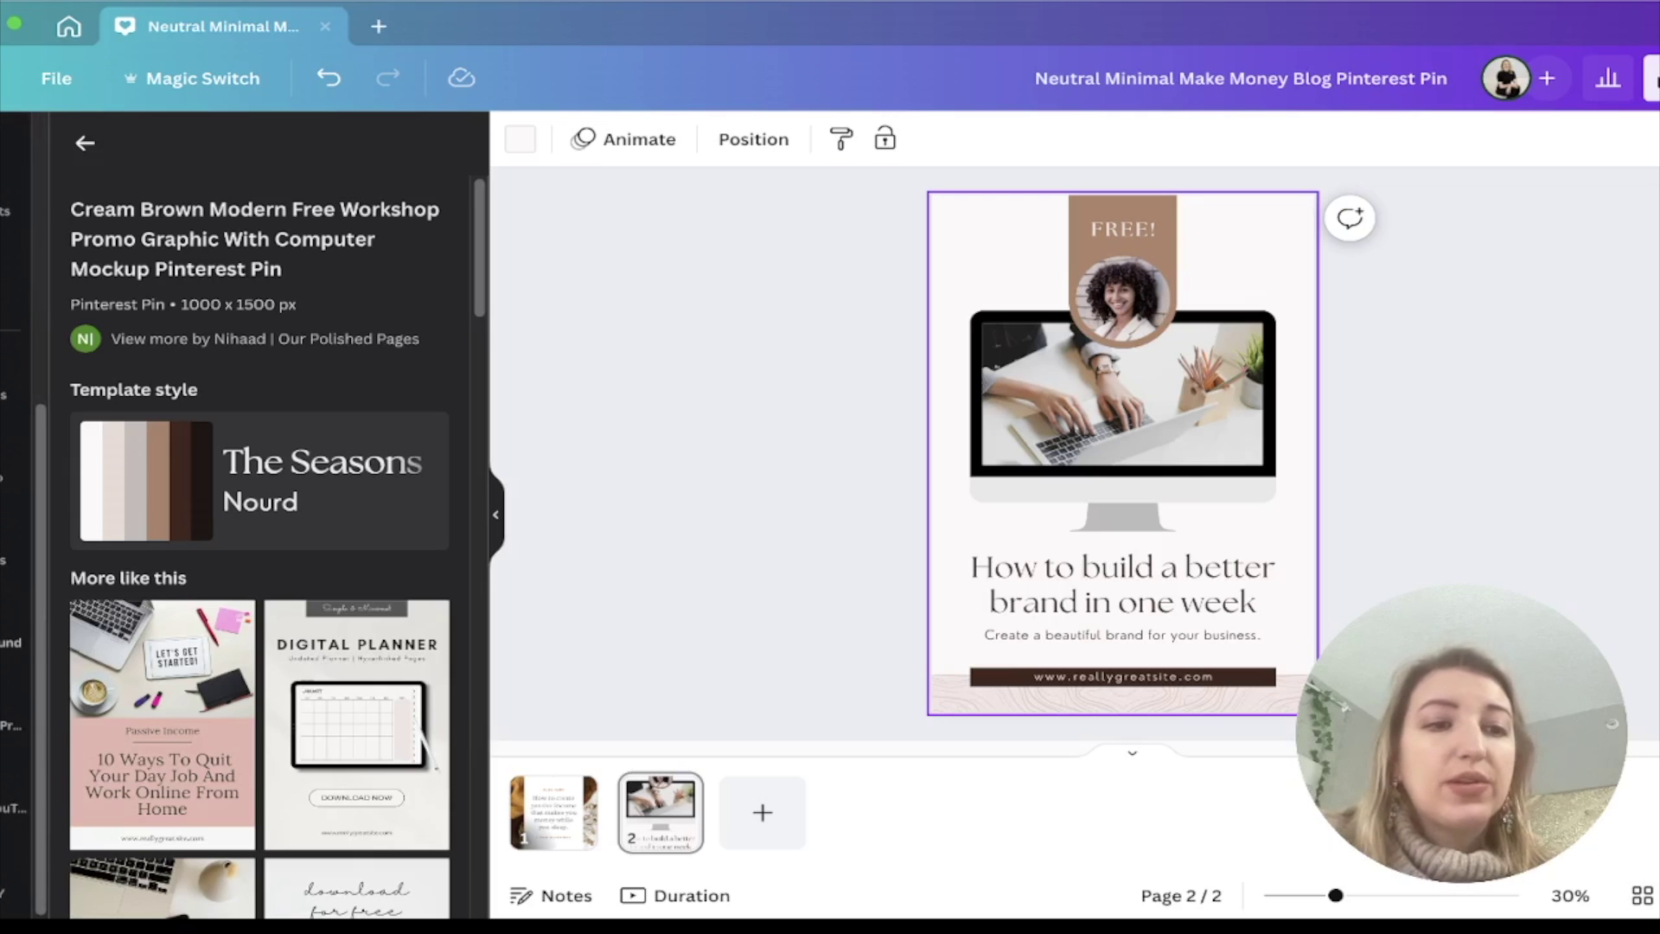
left_click(13, 808)
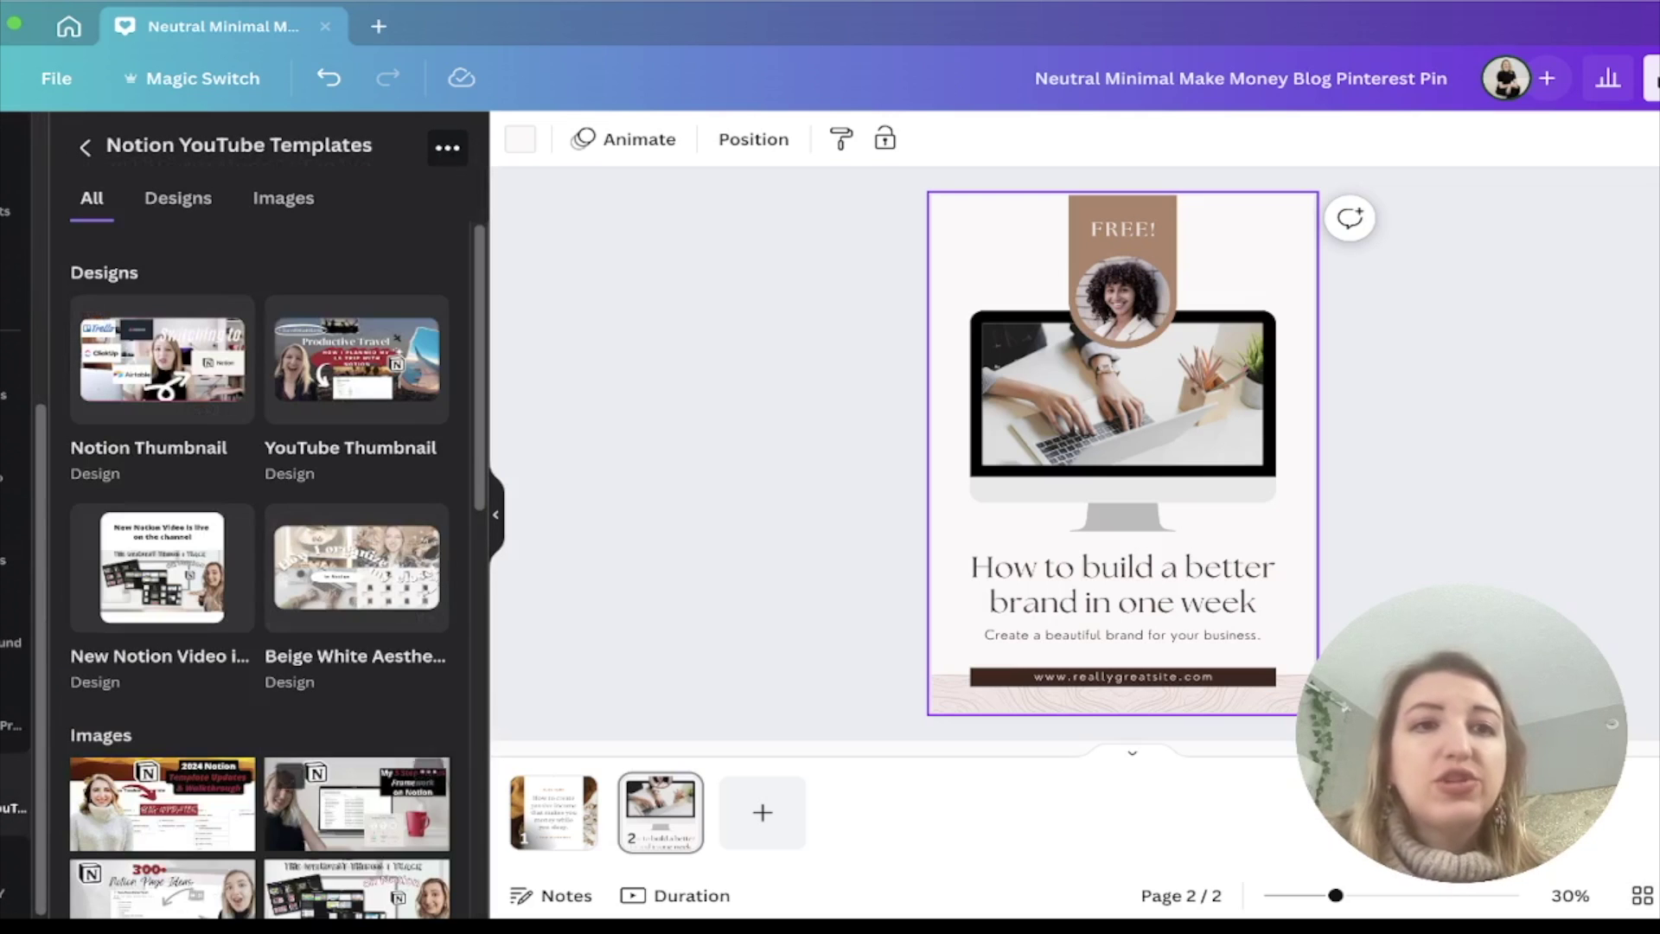
scroll(259, 571, "down", 8)
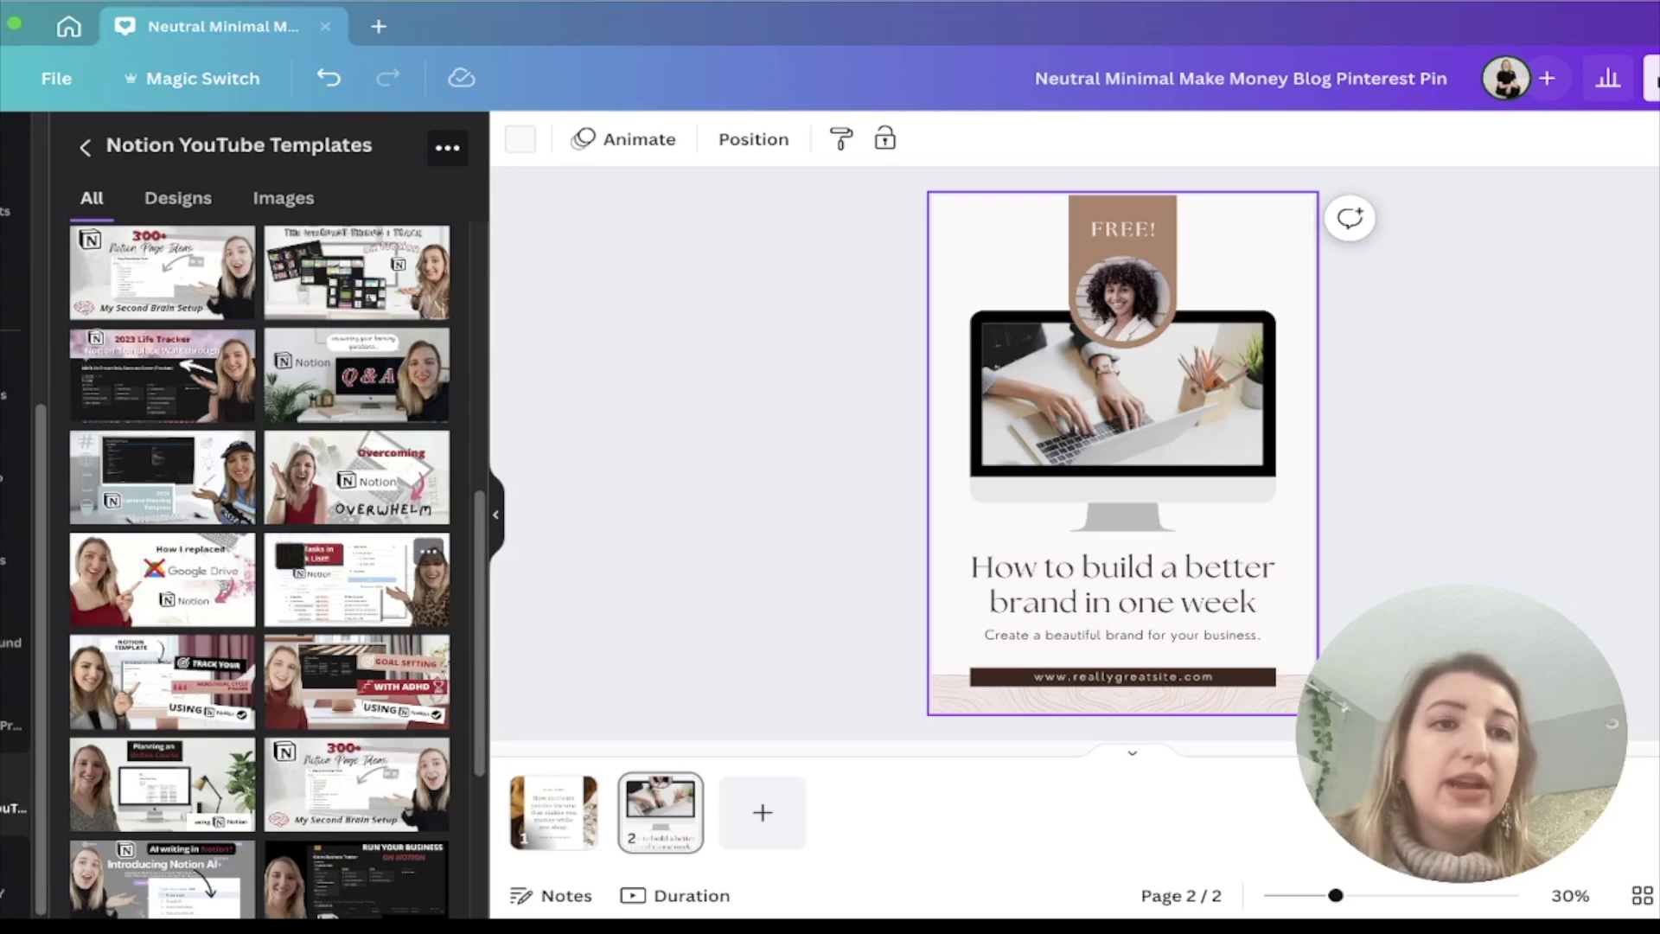
Place the 300+ Notion Page Ideas thumbnail in the monitor and delete the round FREE! badge
left_click_drag(163, 272, 1122, 397)
left_click(1122, 285)
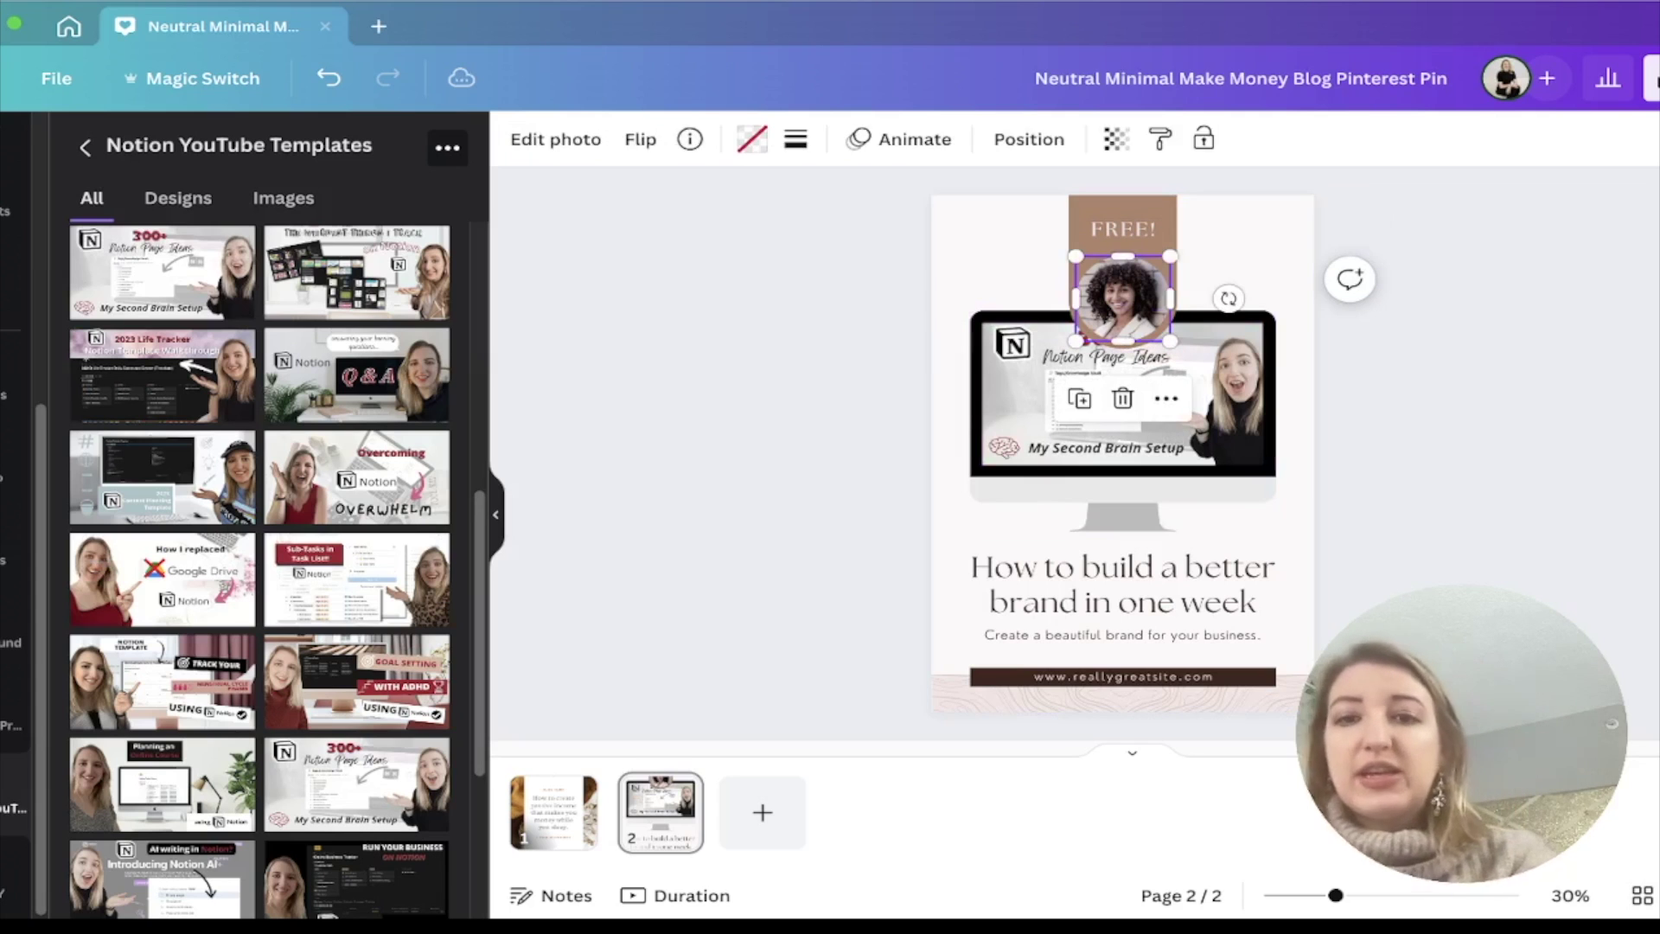
key("Delete")
key("Delete")
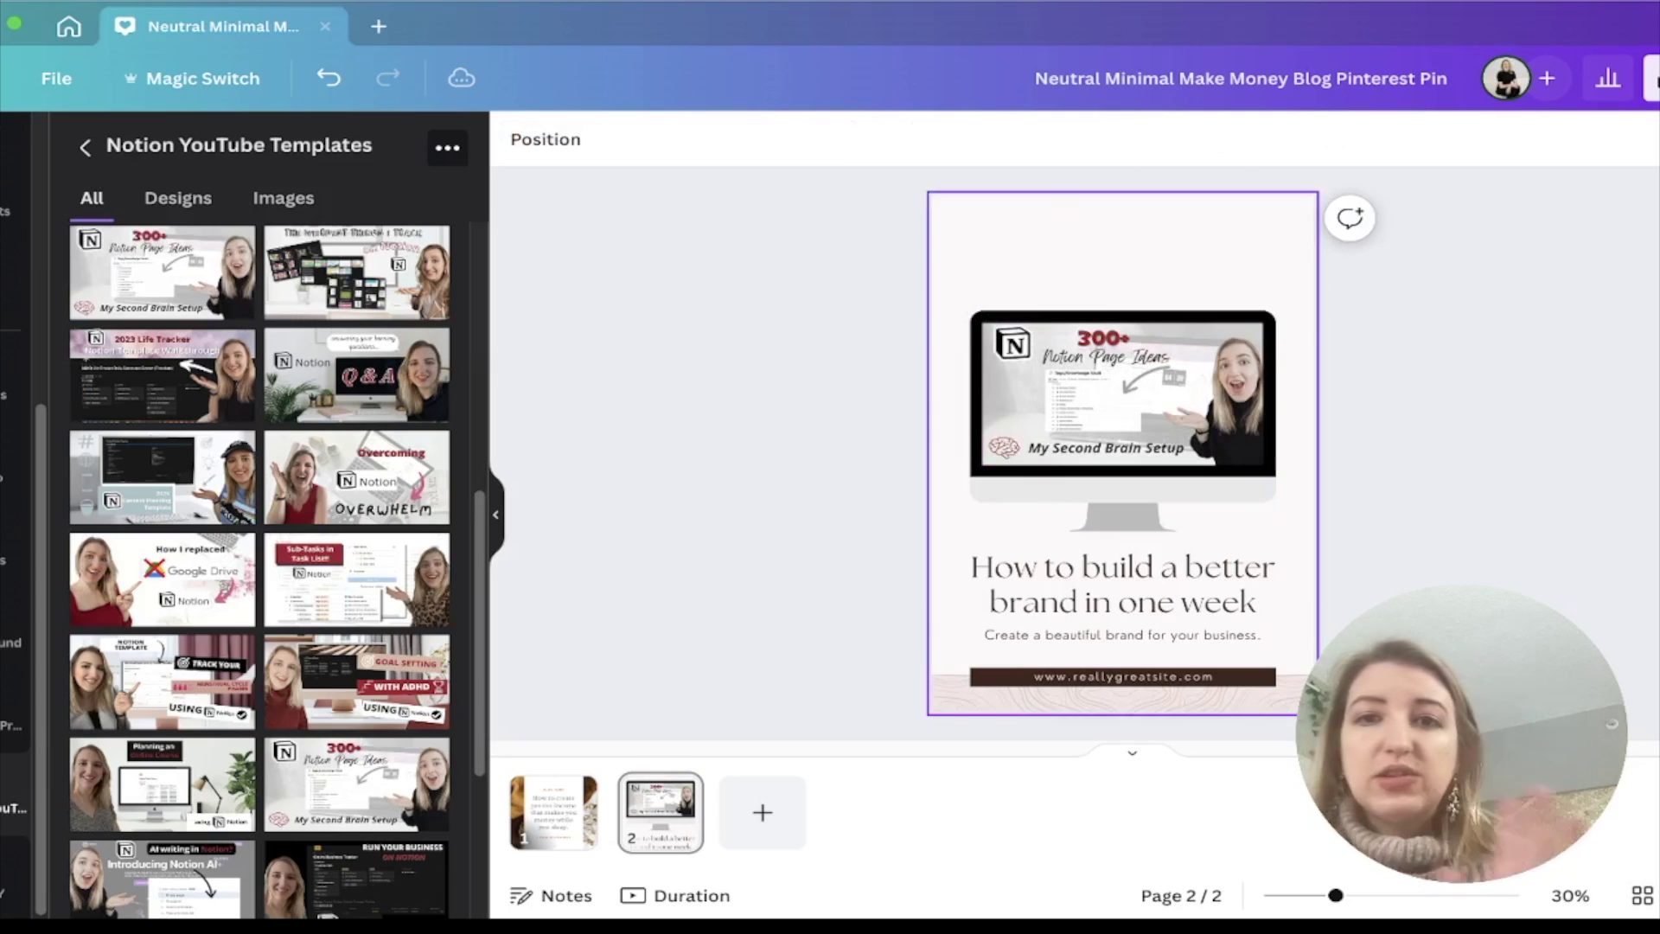
Change the heading text to '300+ Page ideas'
left_click(1122, 585)
double_click(1122, 585)
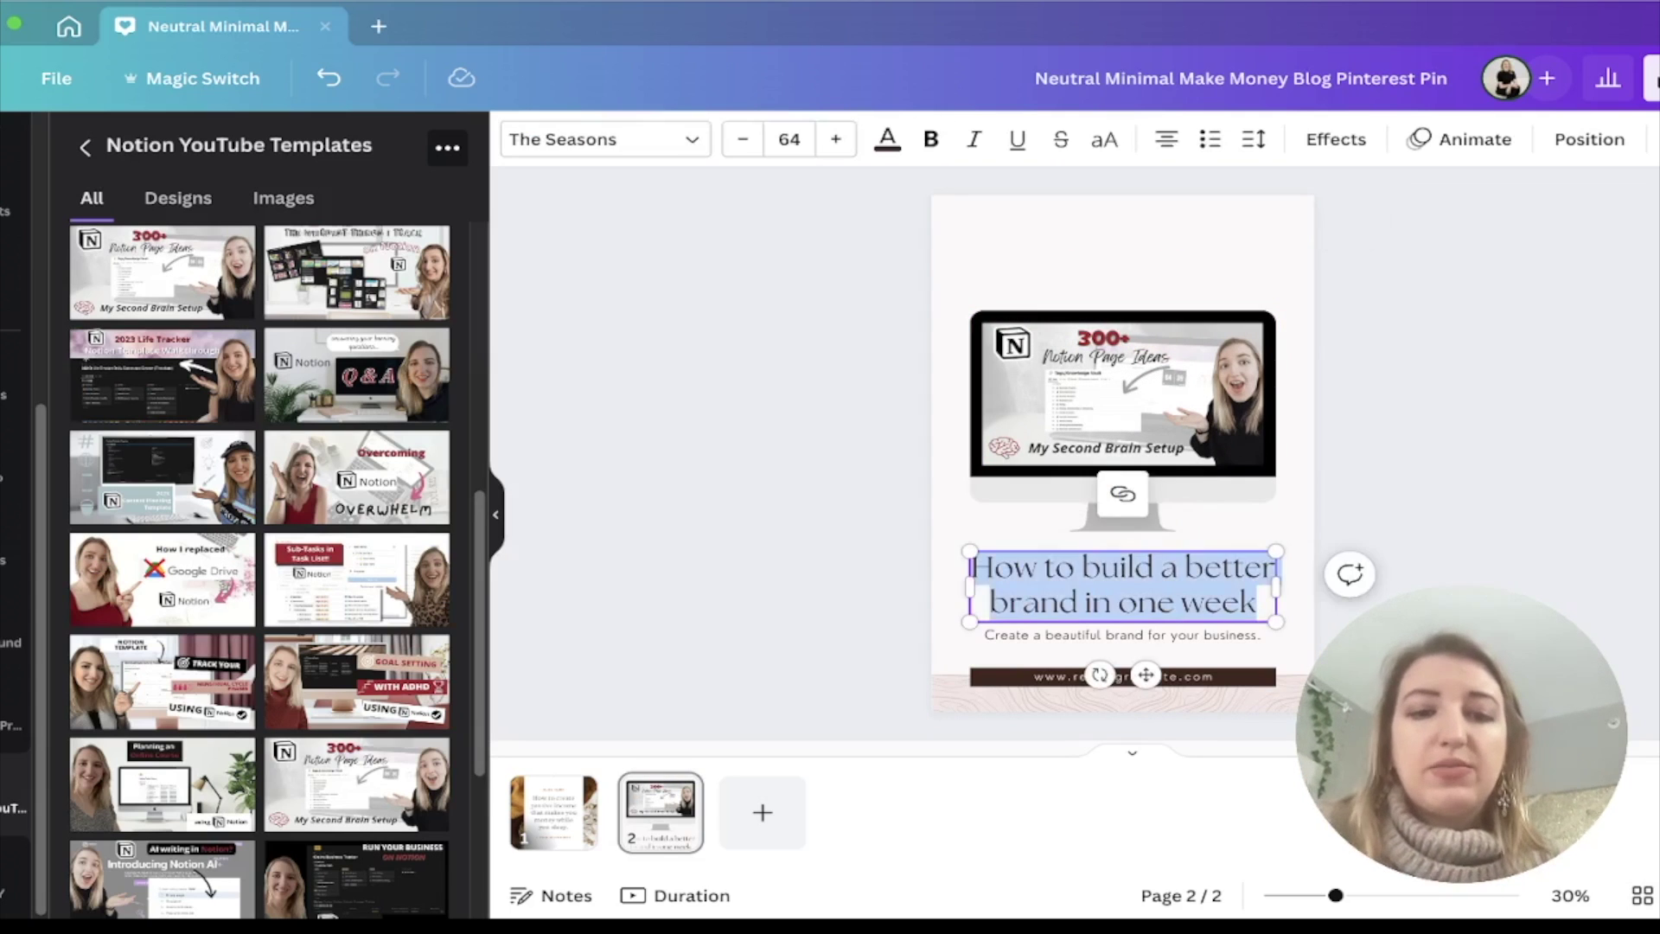
type("300+ Page O")
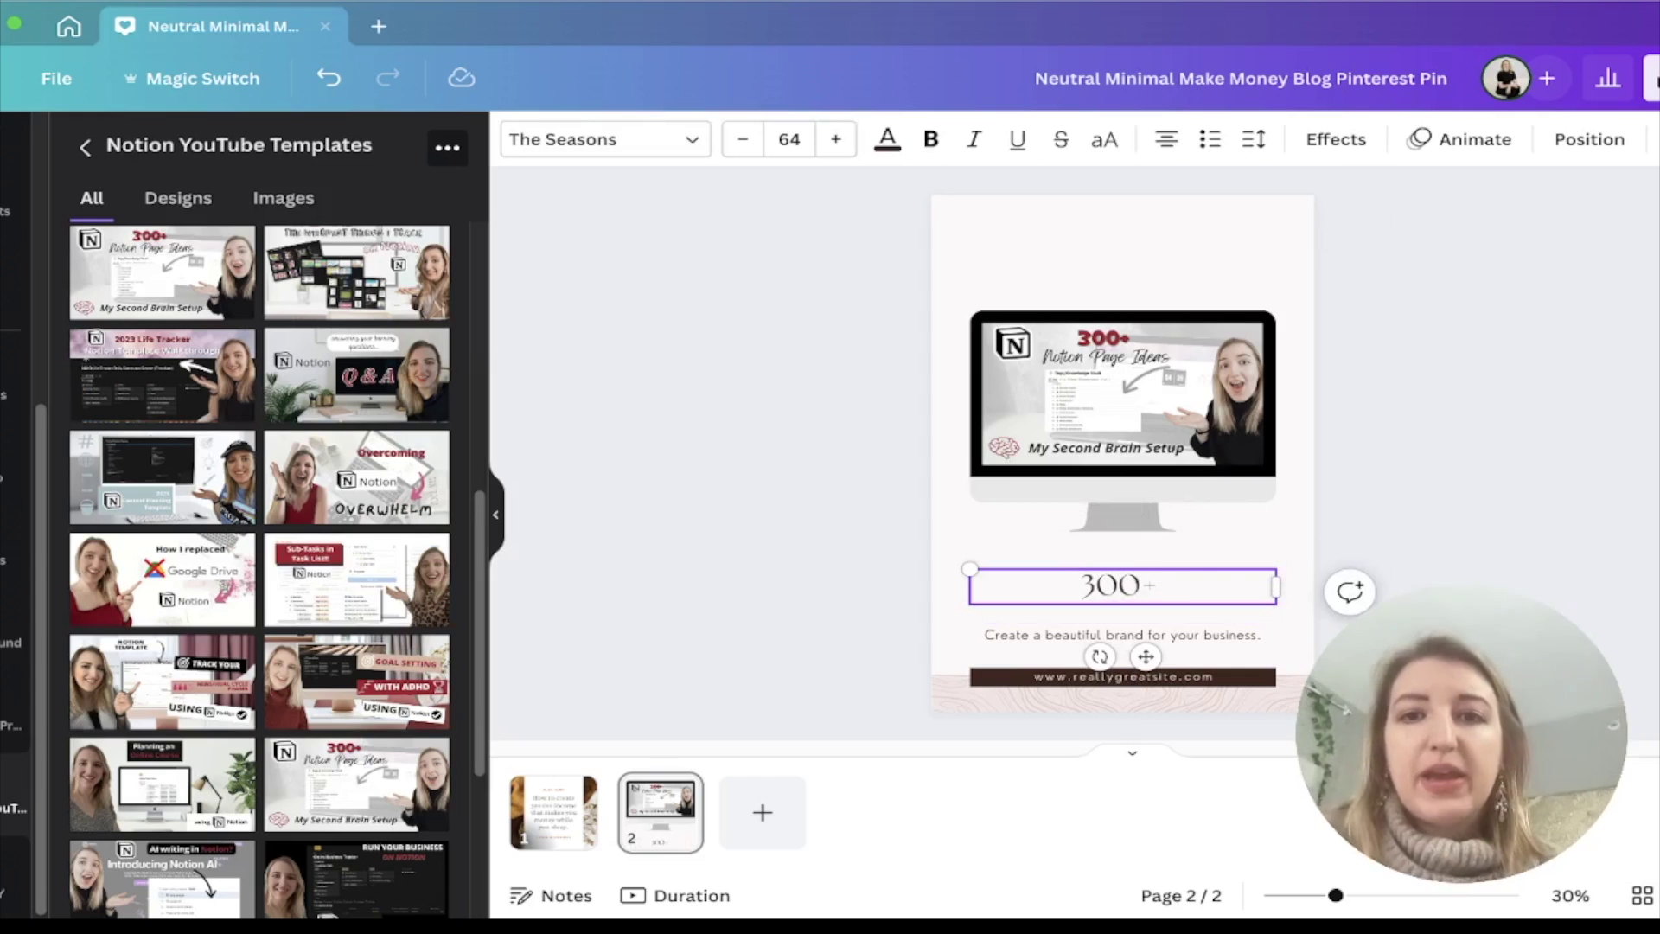
key("BackSpace")
key("BackSpace")
key("BackSpace")
key("BackSpace")
key("BackSpace")
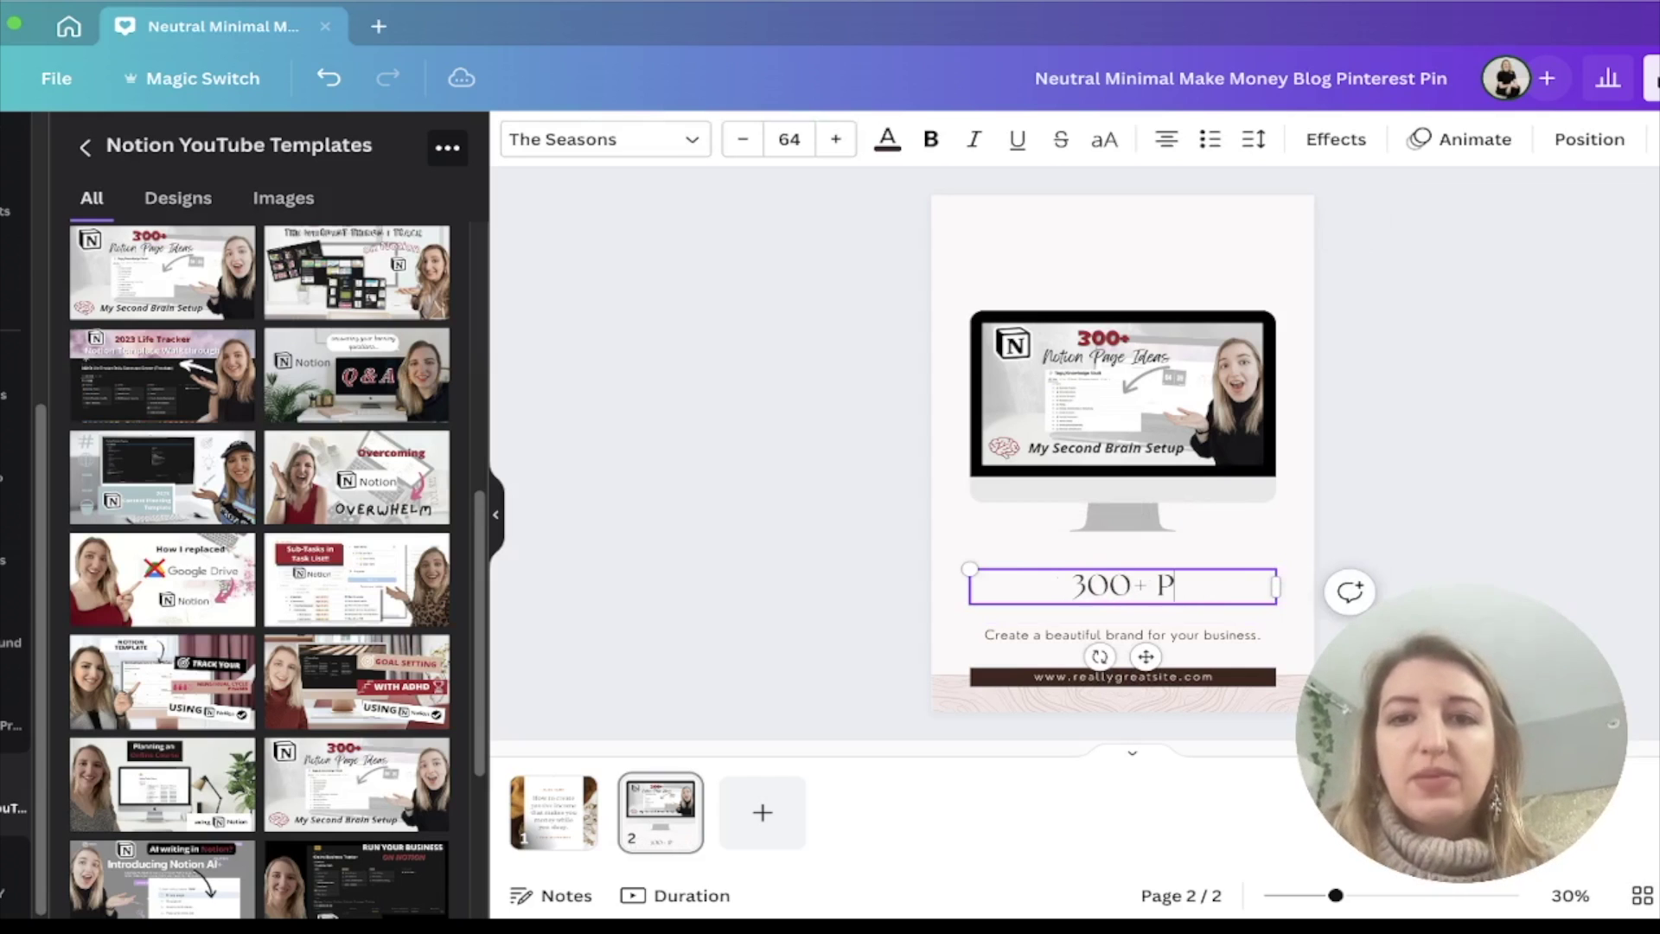
type("age ideas")
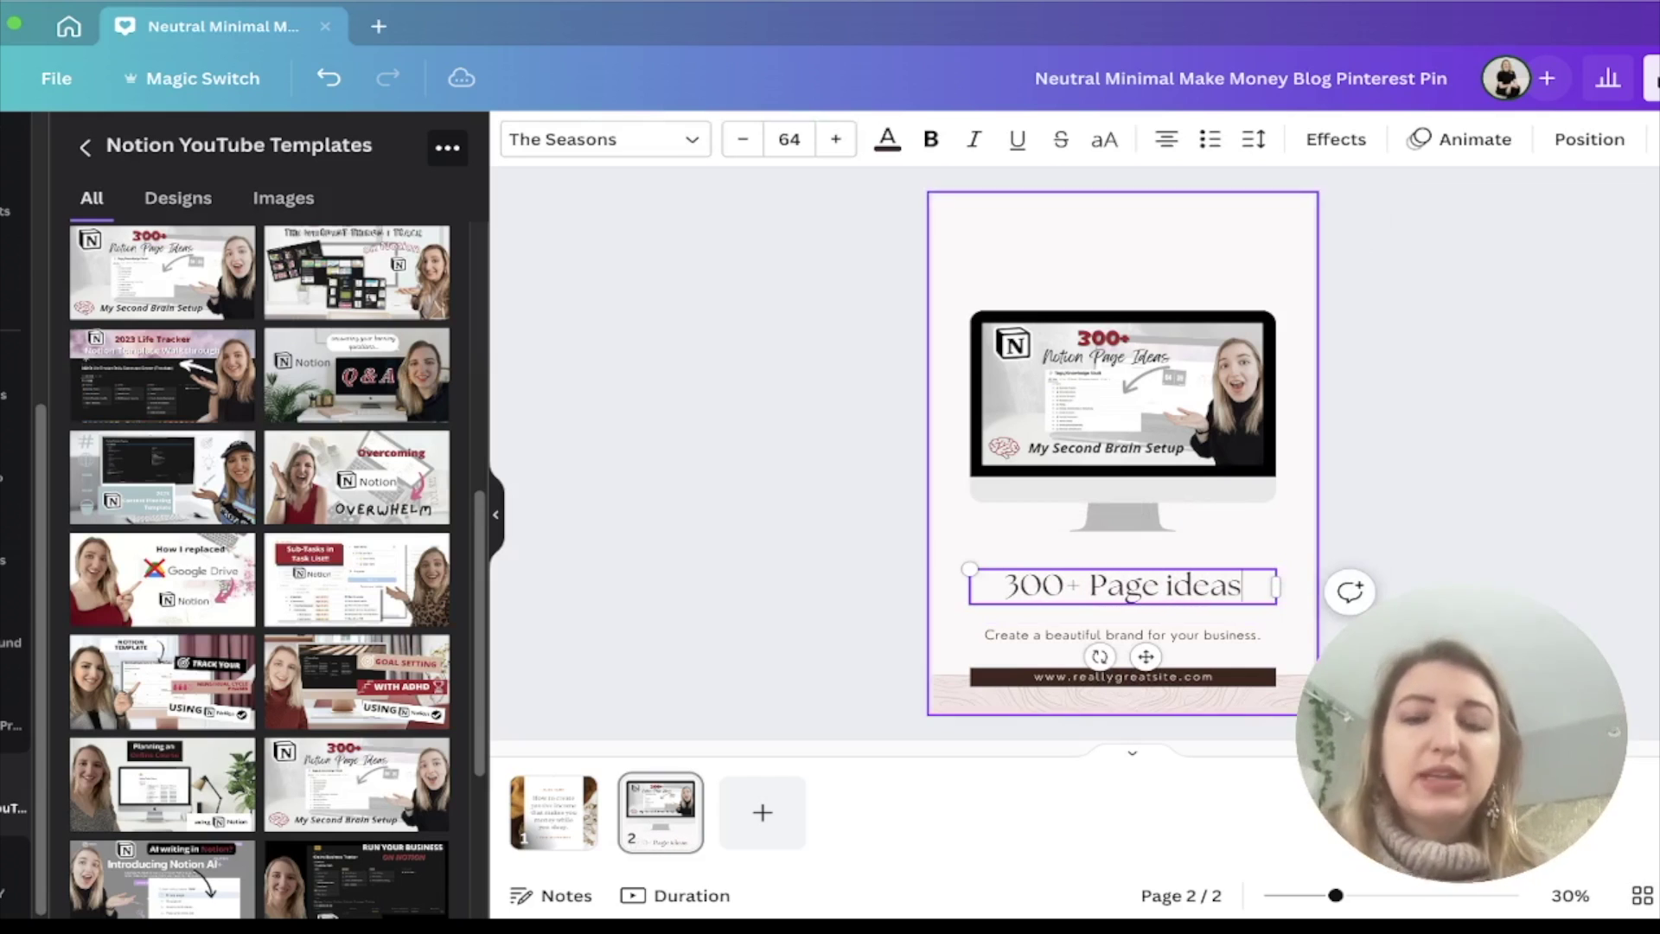
Replace the bottom bar text with 'watch on YouTube' and colour the bar red
left_click(1122, 676)
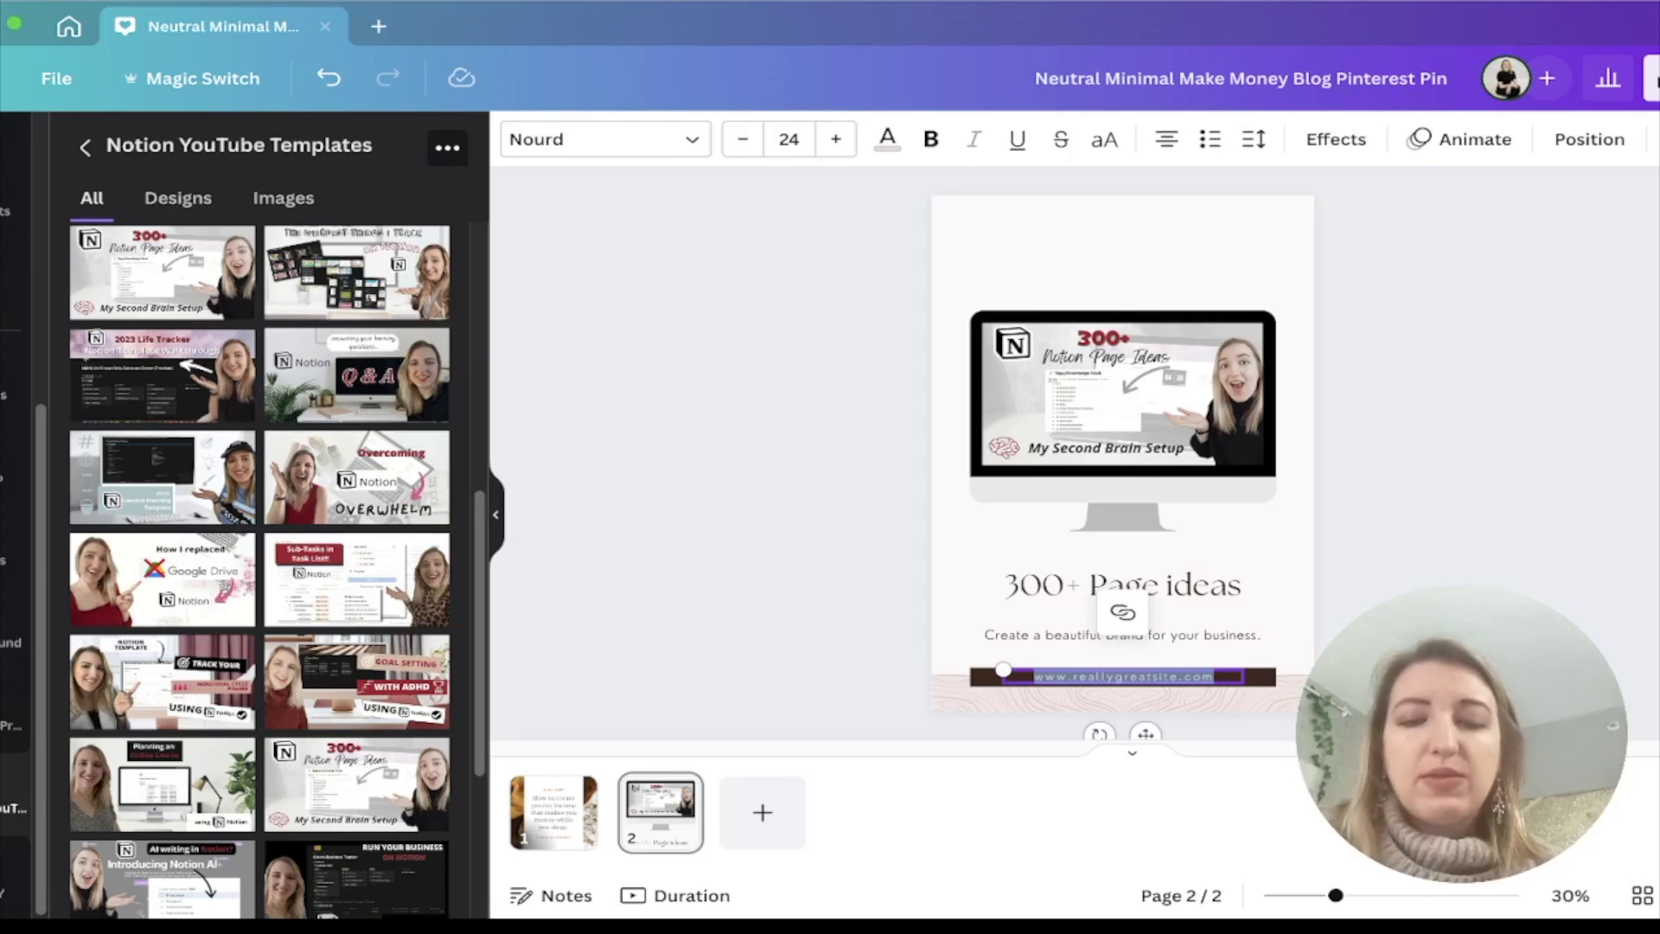
type("watch on YouTube")
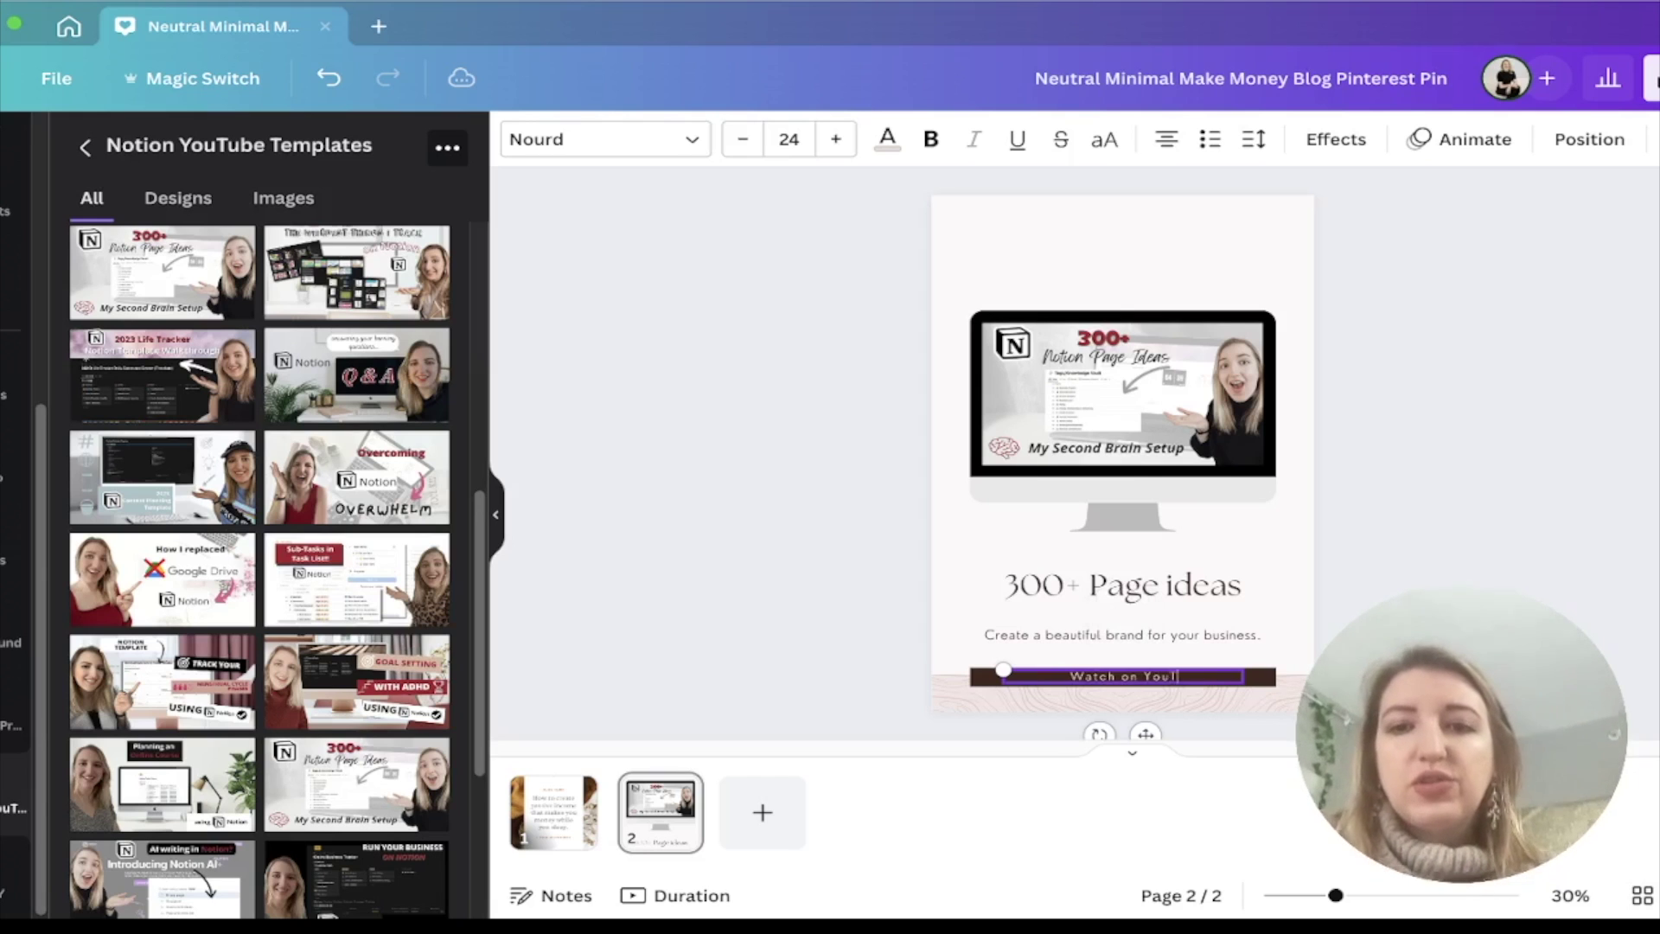
key("Escape")
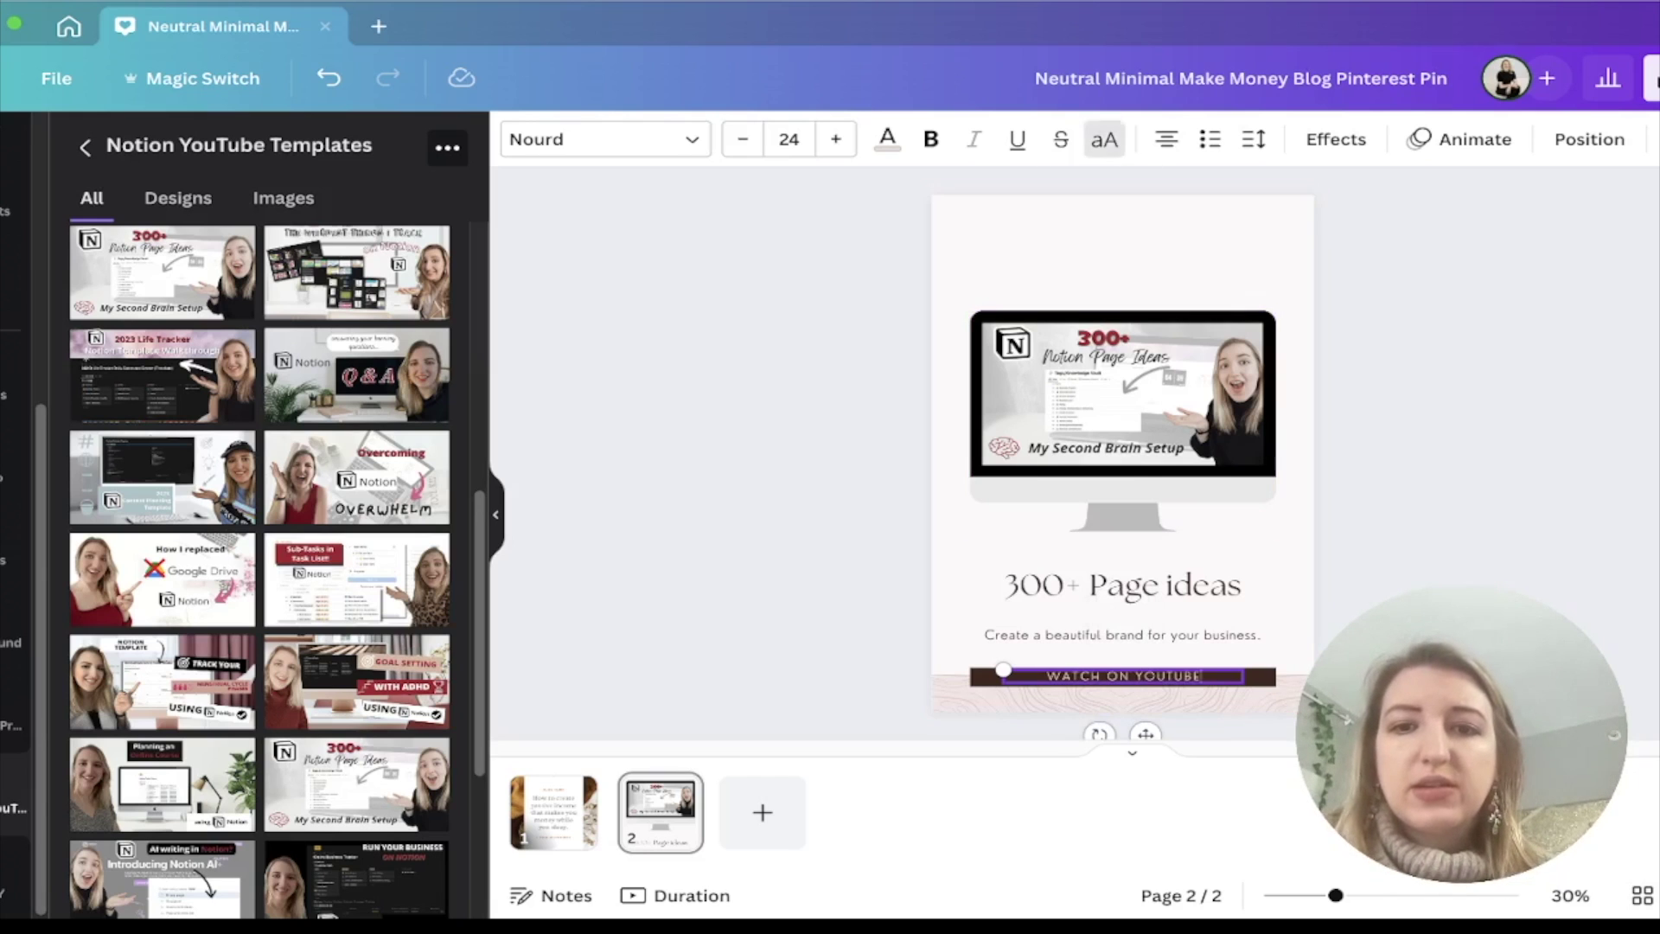
key("Escape")
left_click(1122, 676)
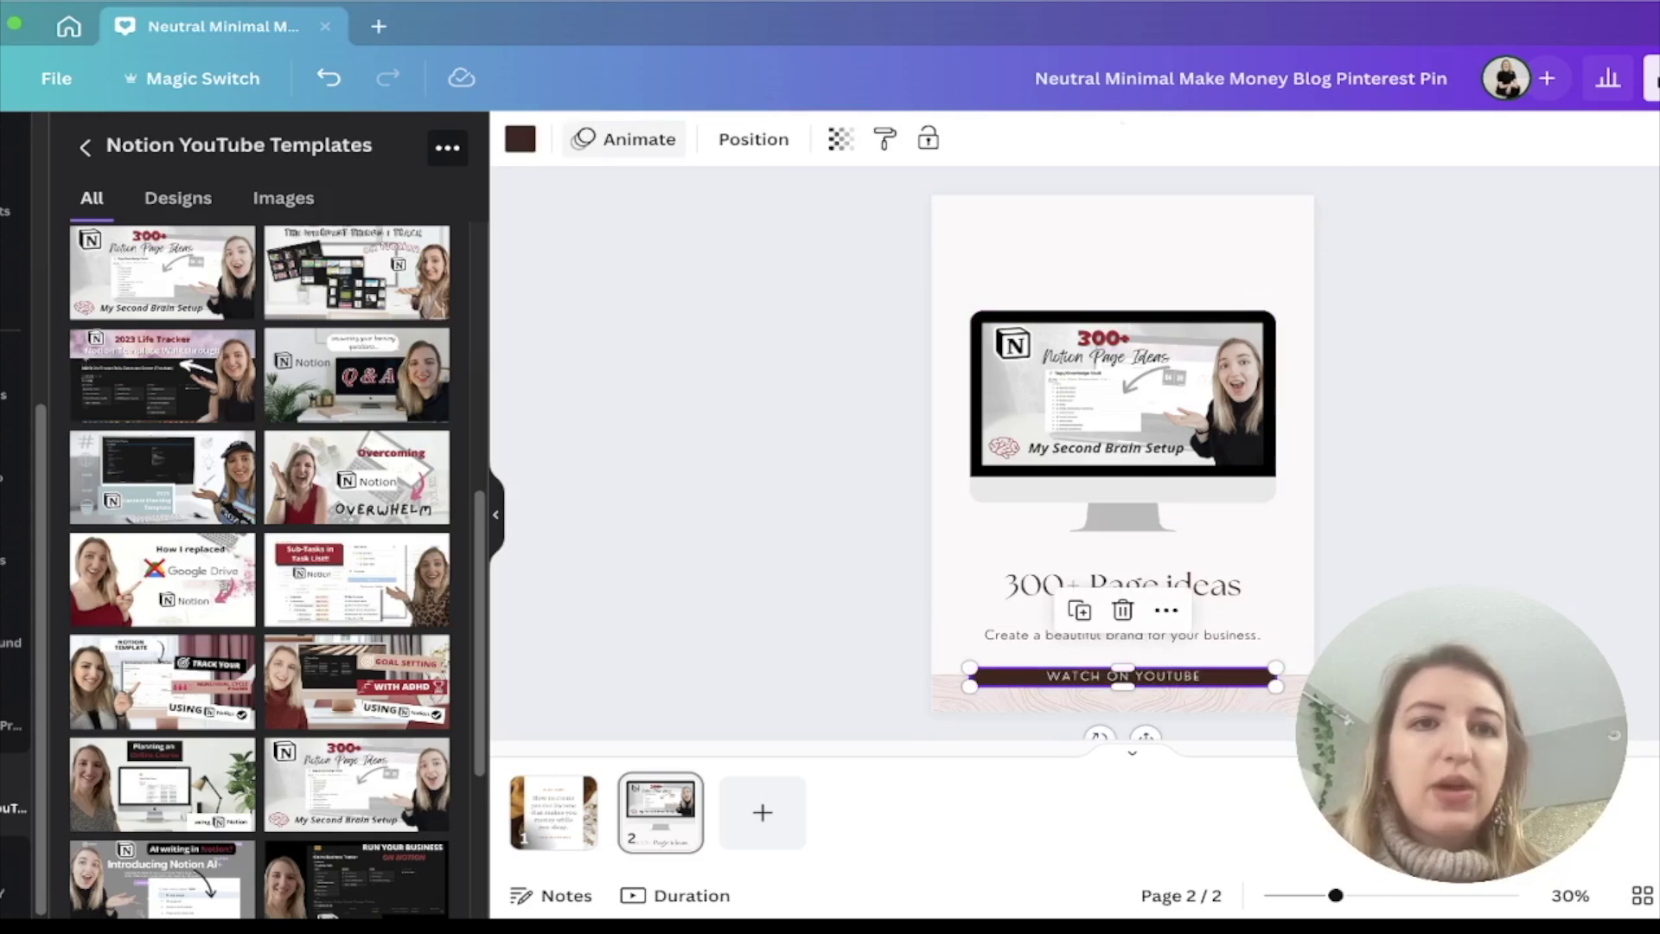
left_click(520, 138)
left_click(352, 575)
Set the '300+ Page ideas' heading in the Feeling Passionate font
left_click(519, 139)
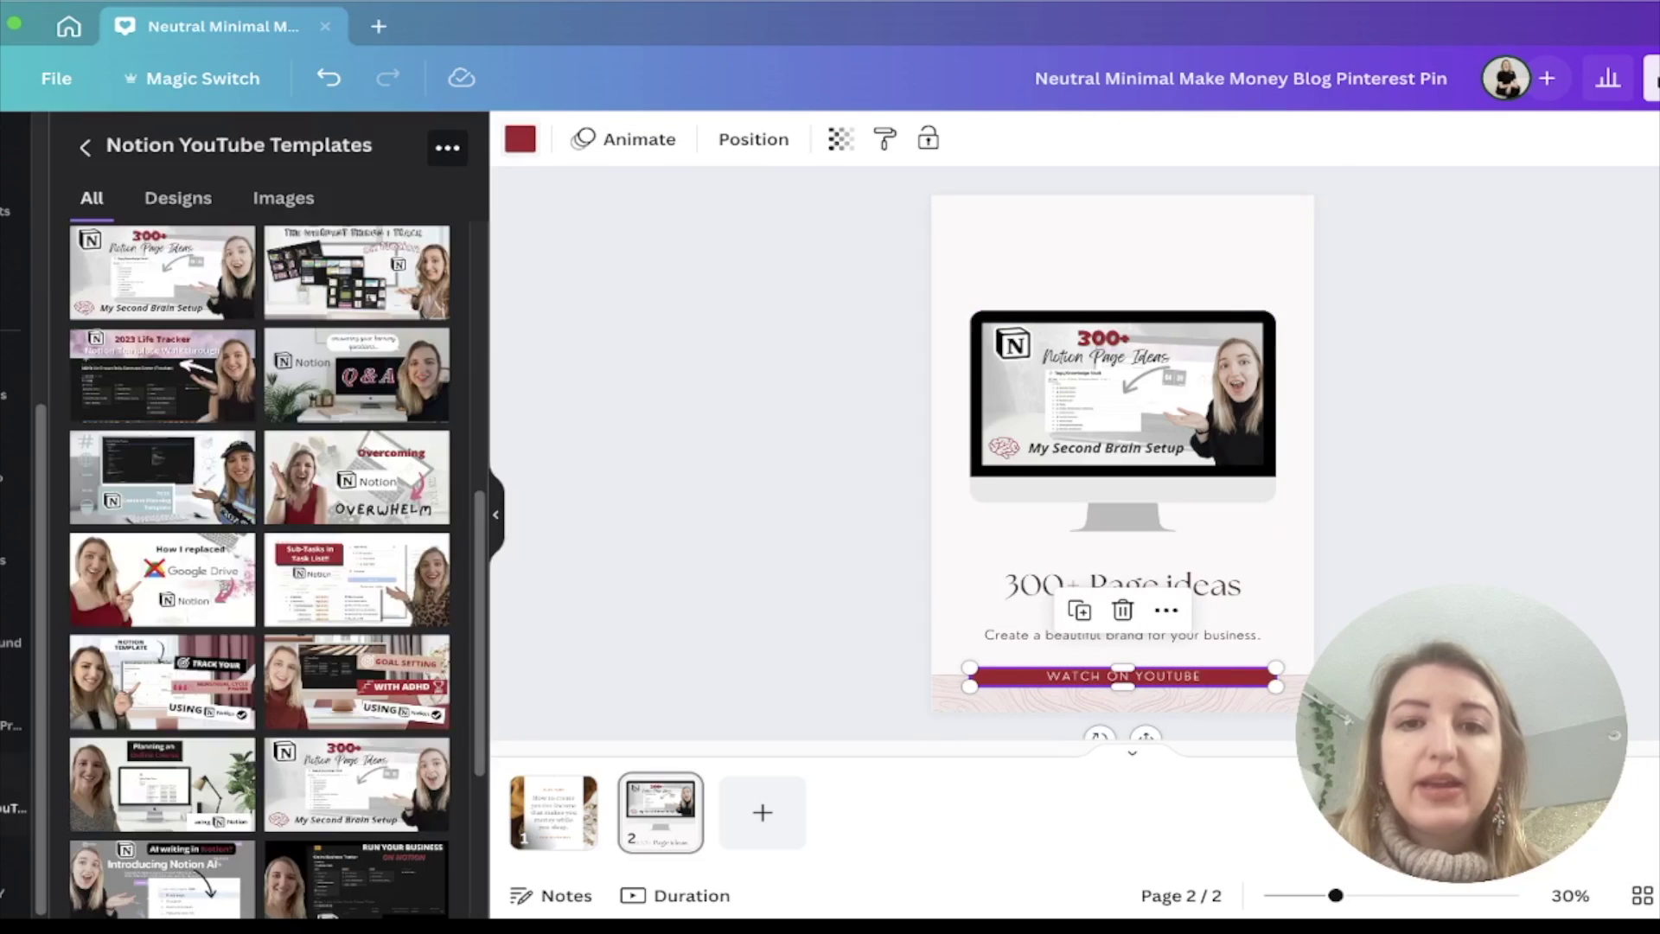
left_click(1122, 586)
left_click(648, 138)
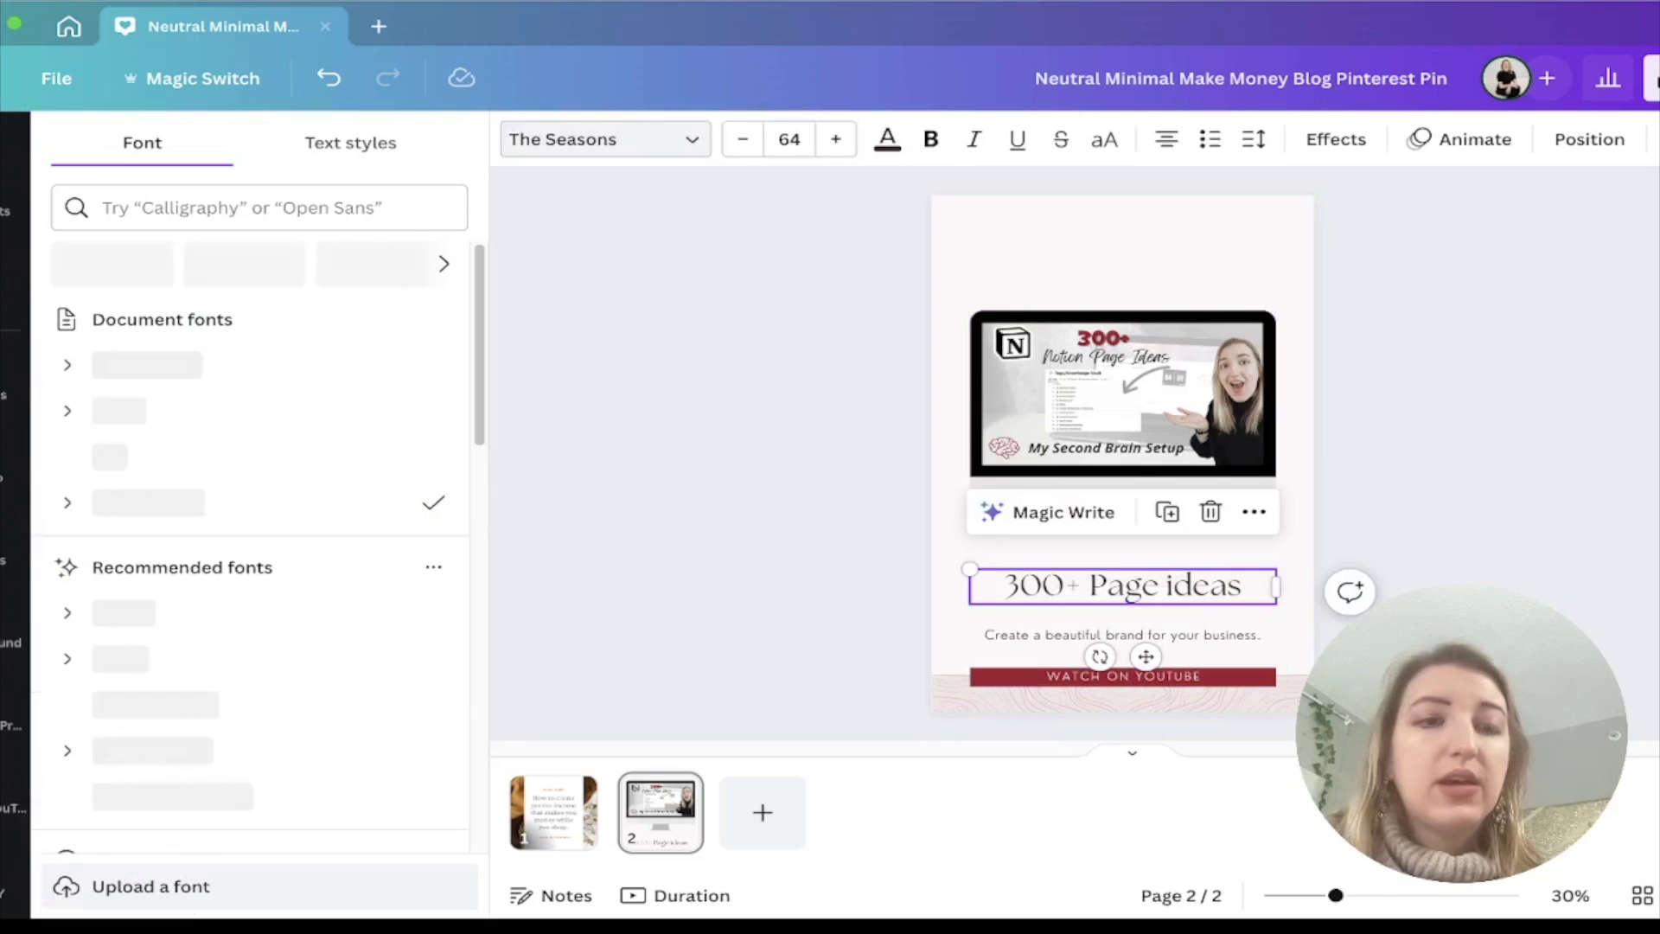
scroll(260, 478, "down", 3)
scroll(259, 477, "down", 3)
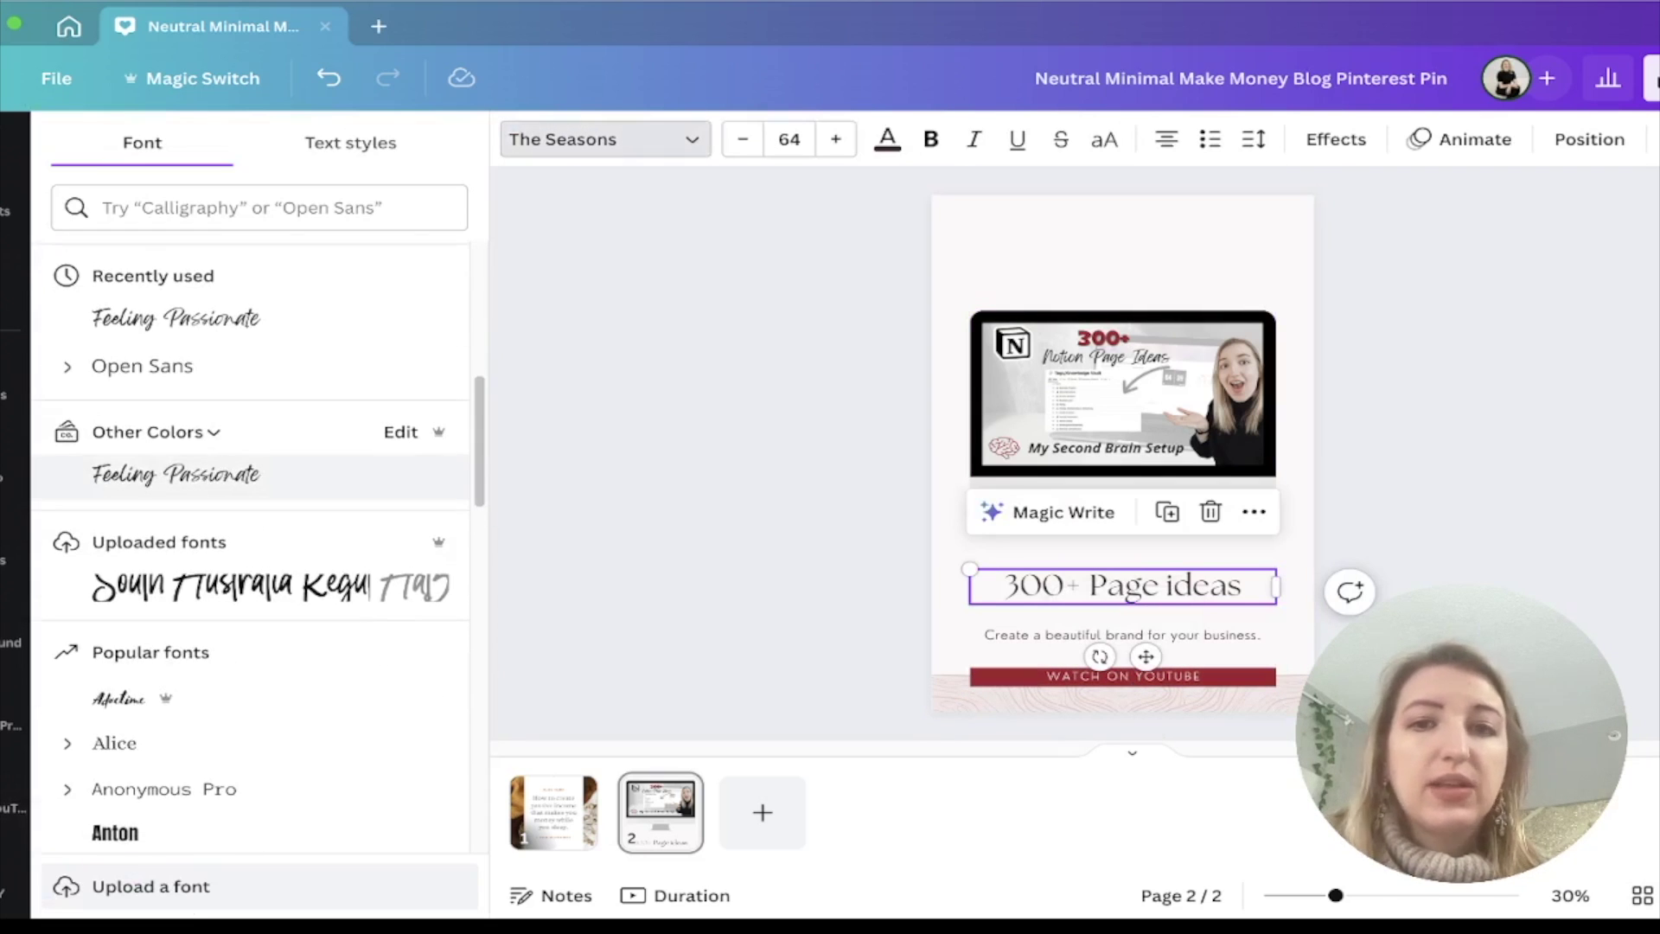
left_click(175, 475)
Change the subtitle to 'Notion Ideas' in Open Sans
left_click(1122, 634)
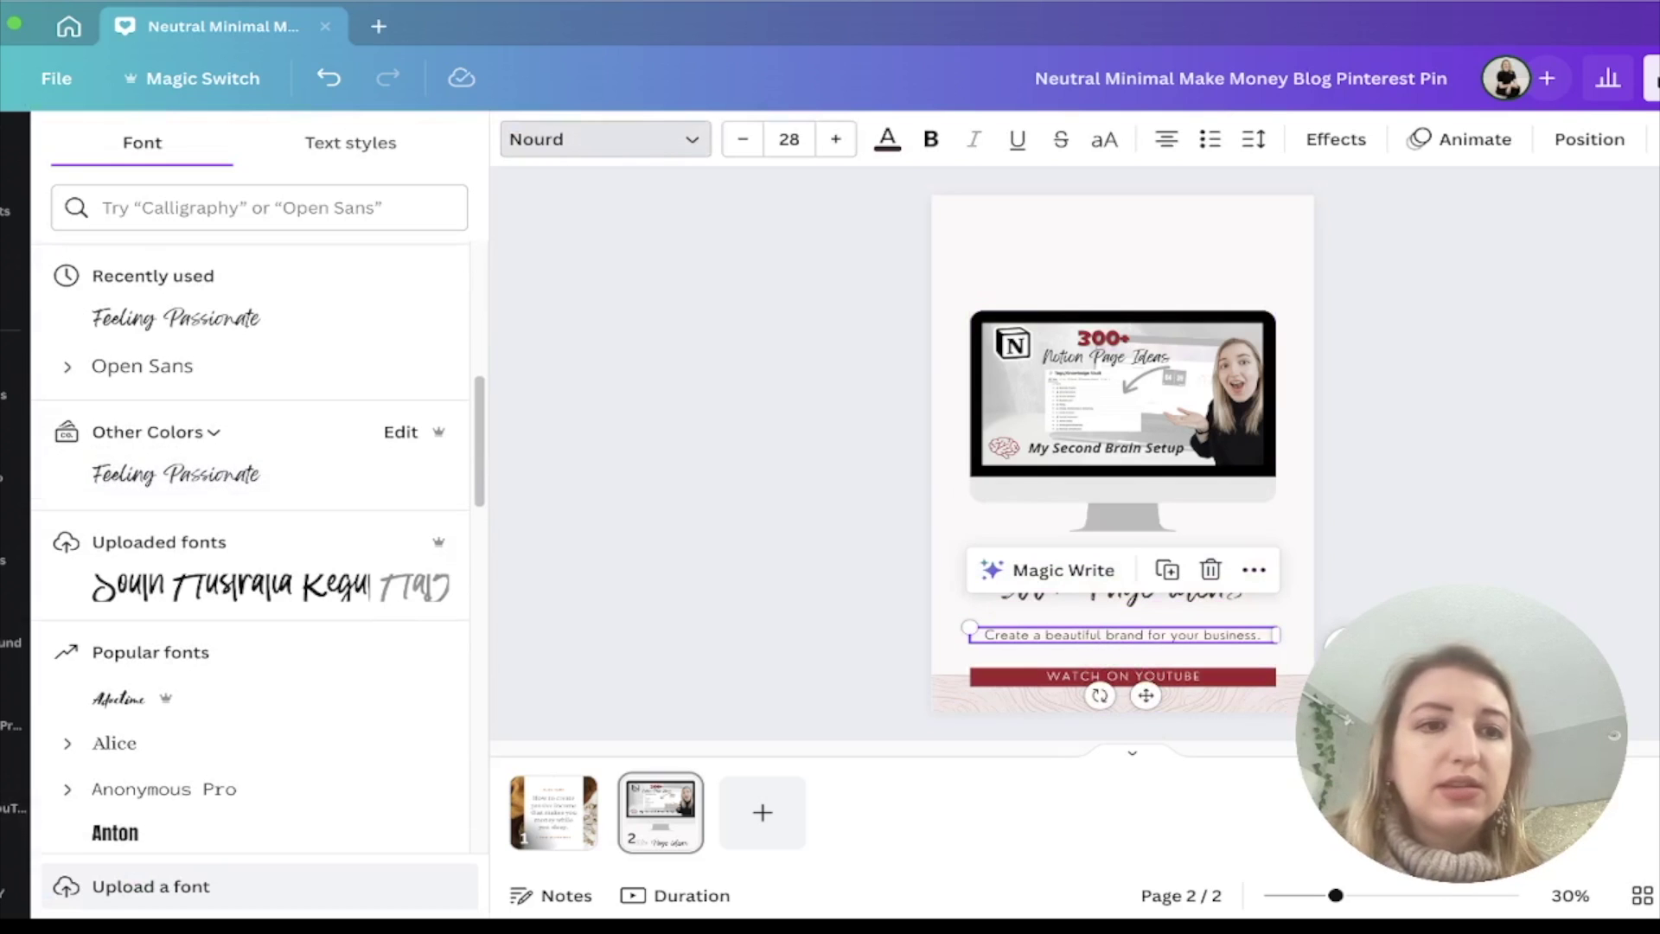
scroll(260, 587, "up", 3)
left_click(142, 587)
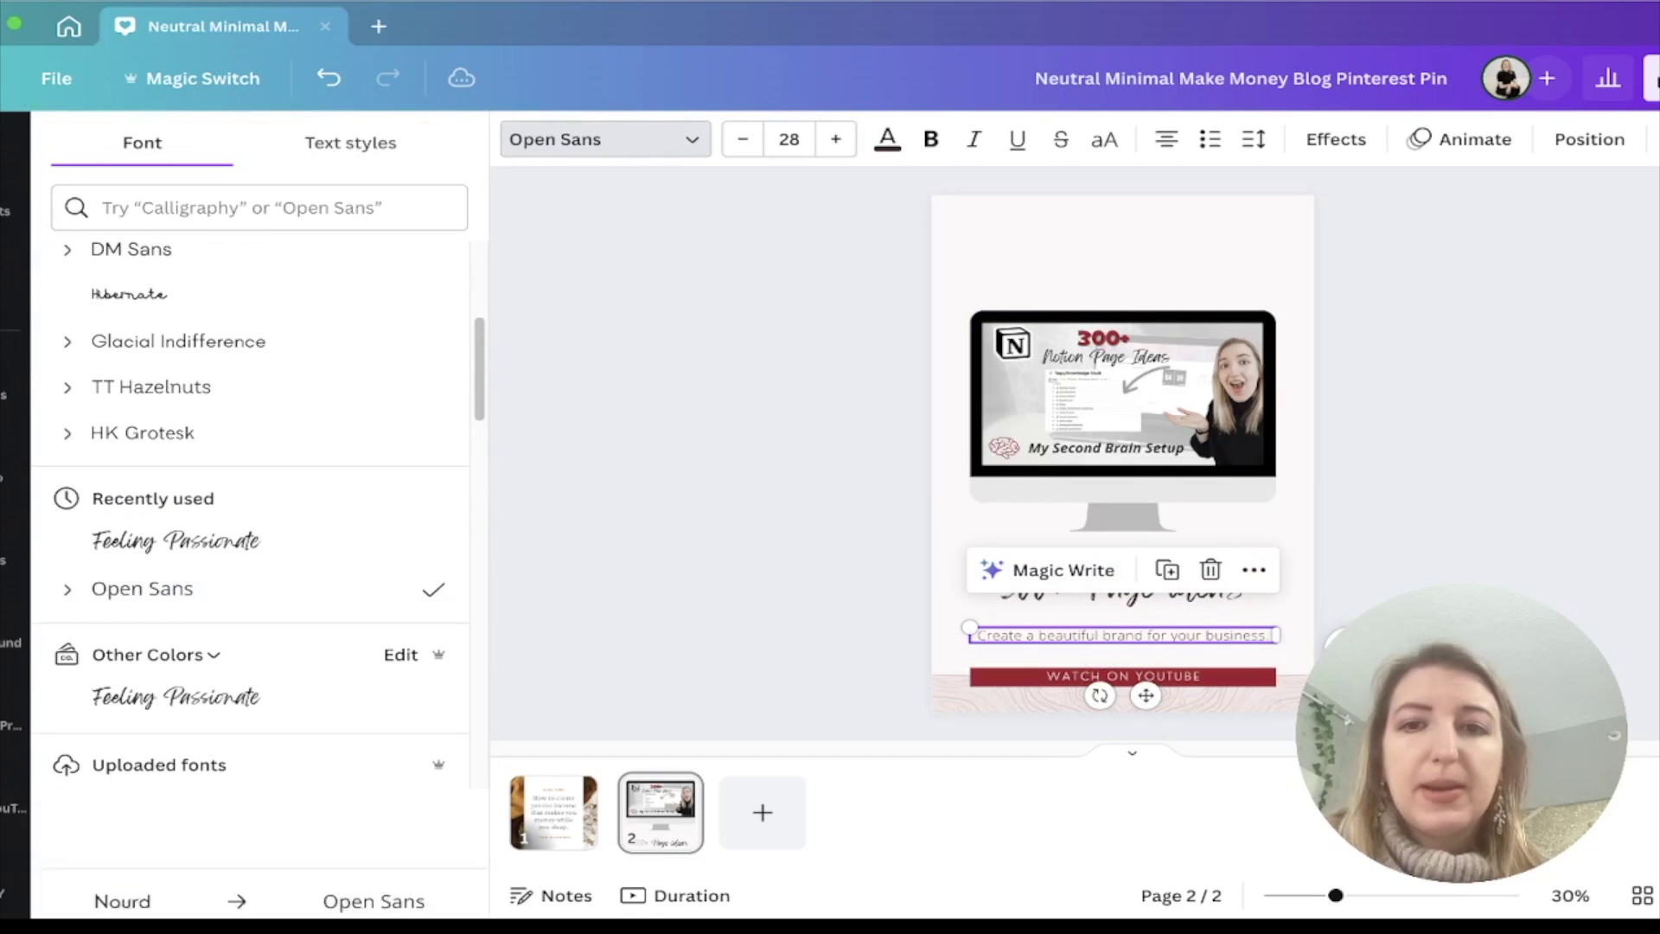
key("Return")
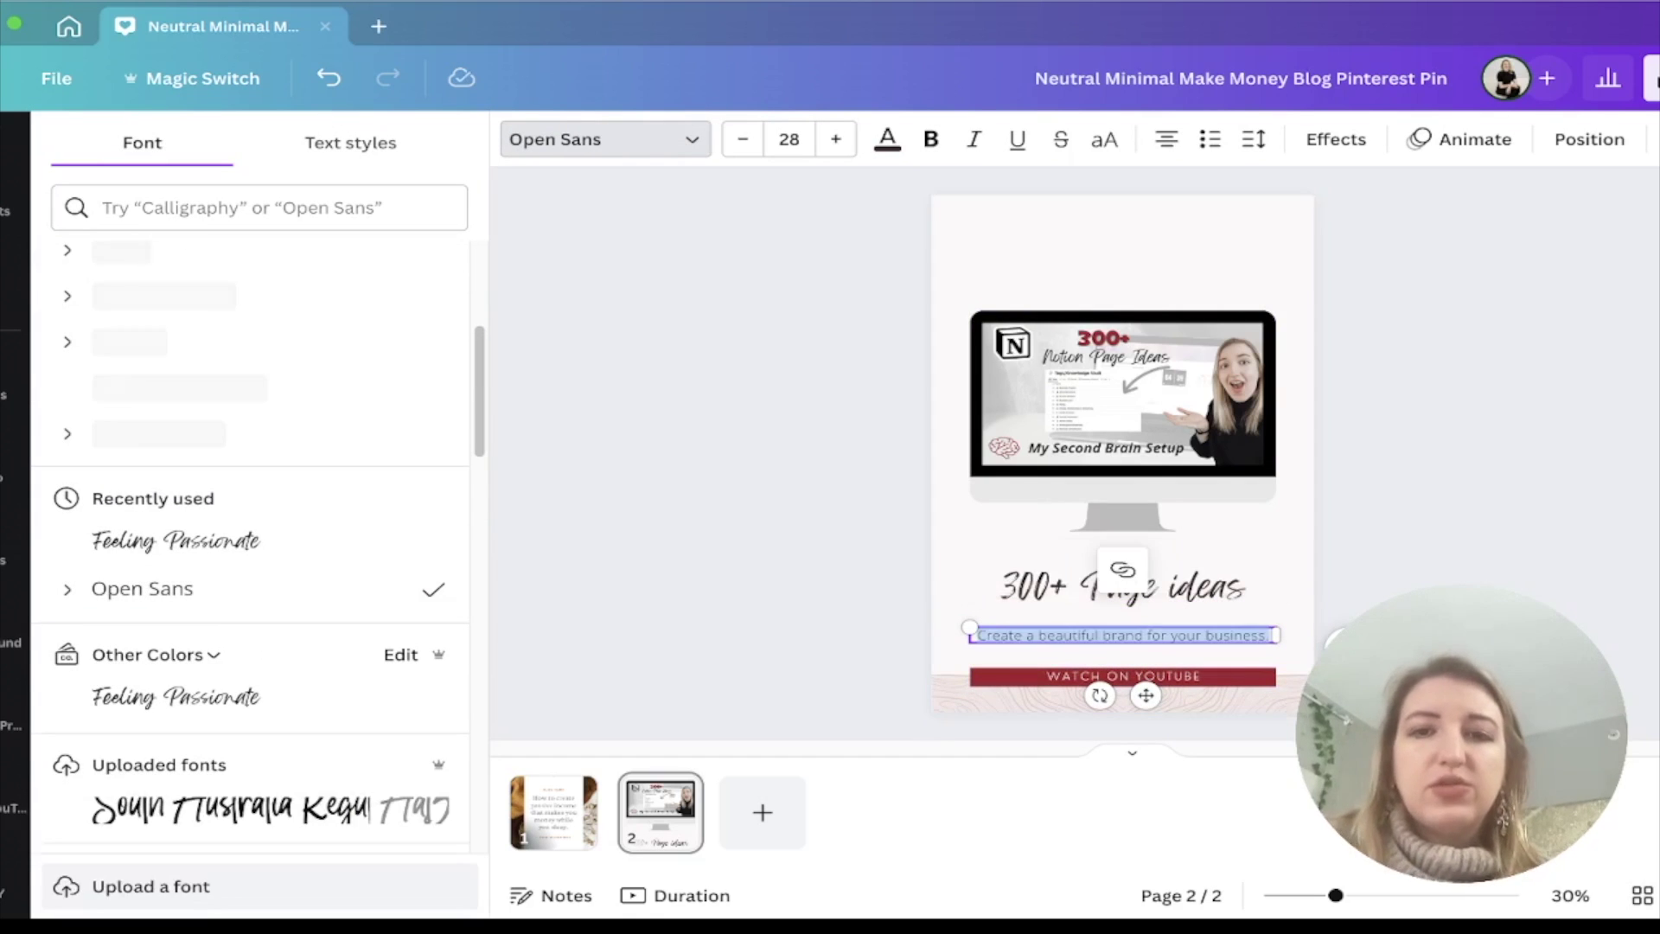
type("Notion Ideas")
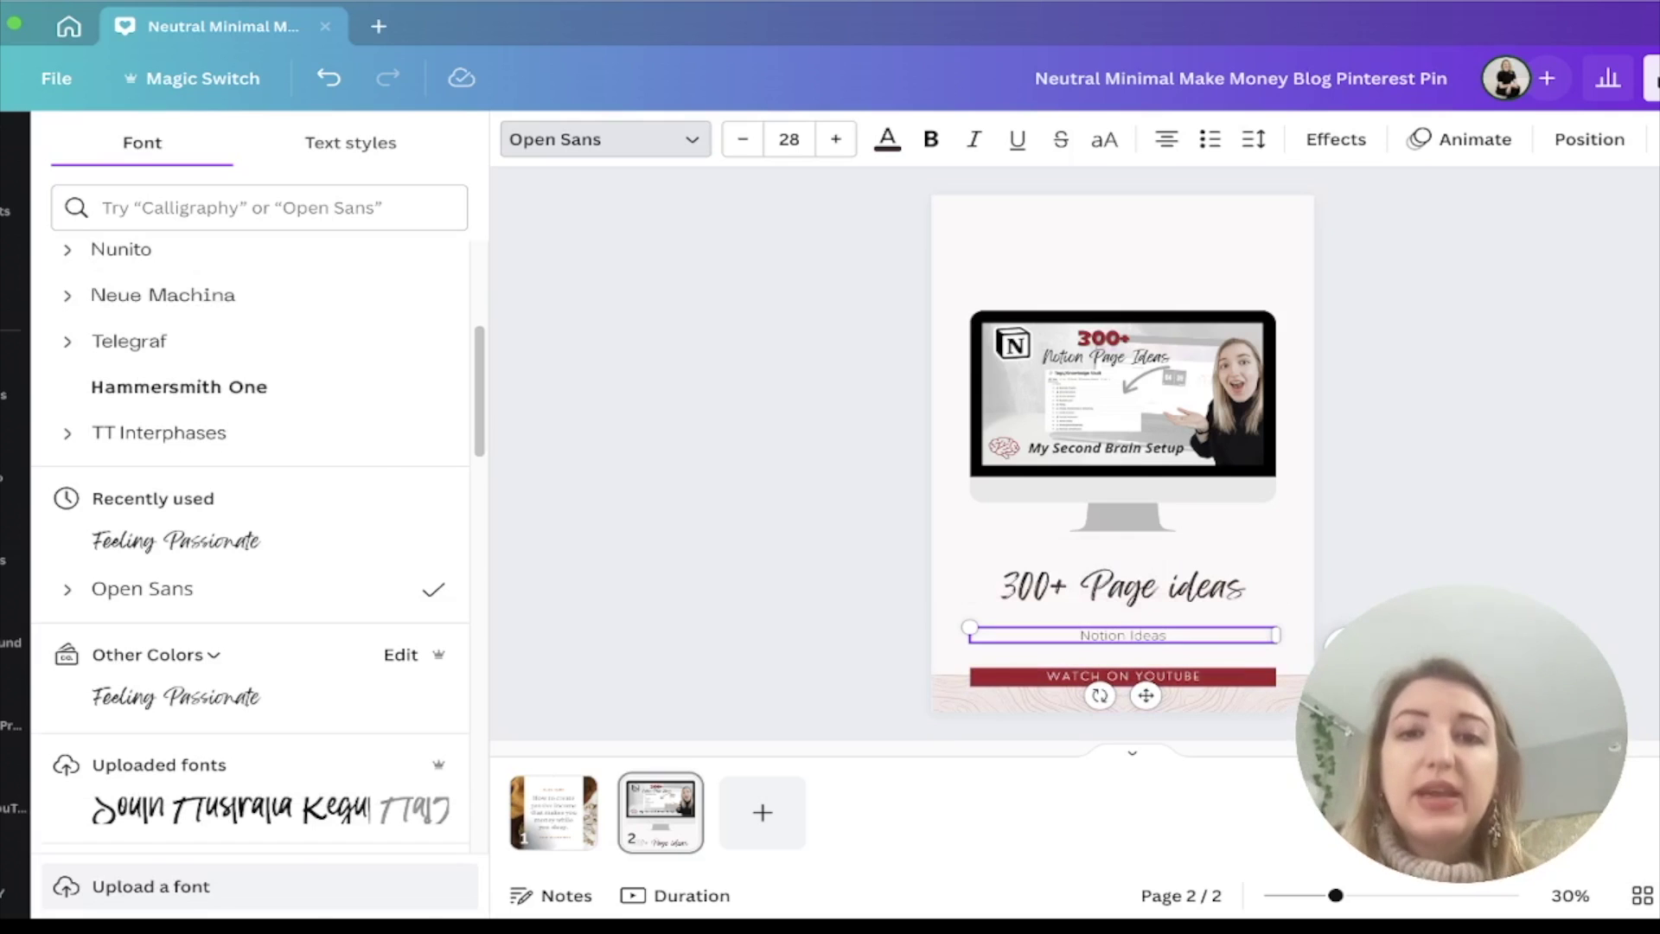
key("Escape")
key("Escape")
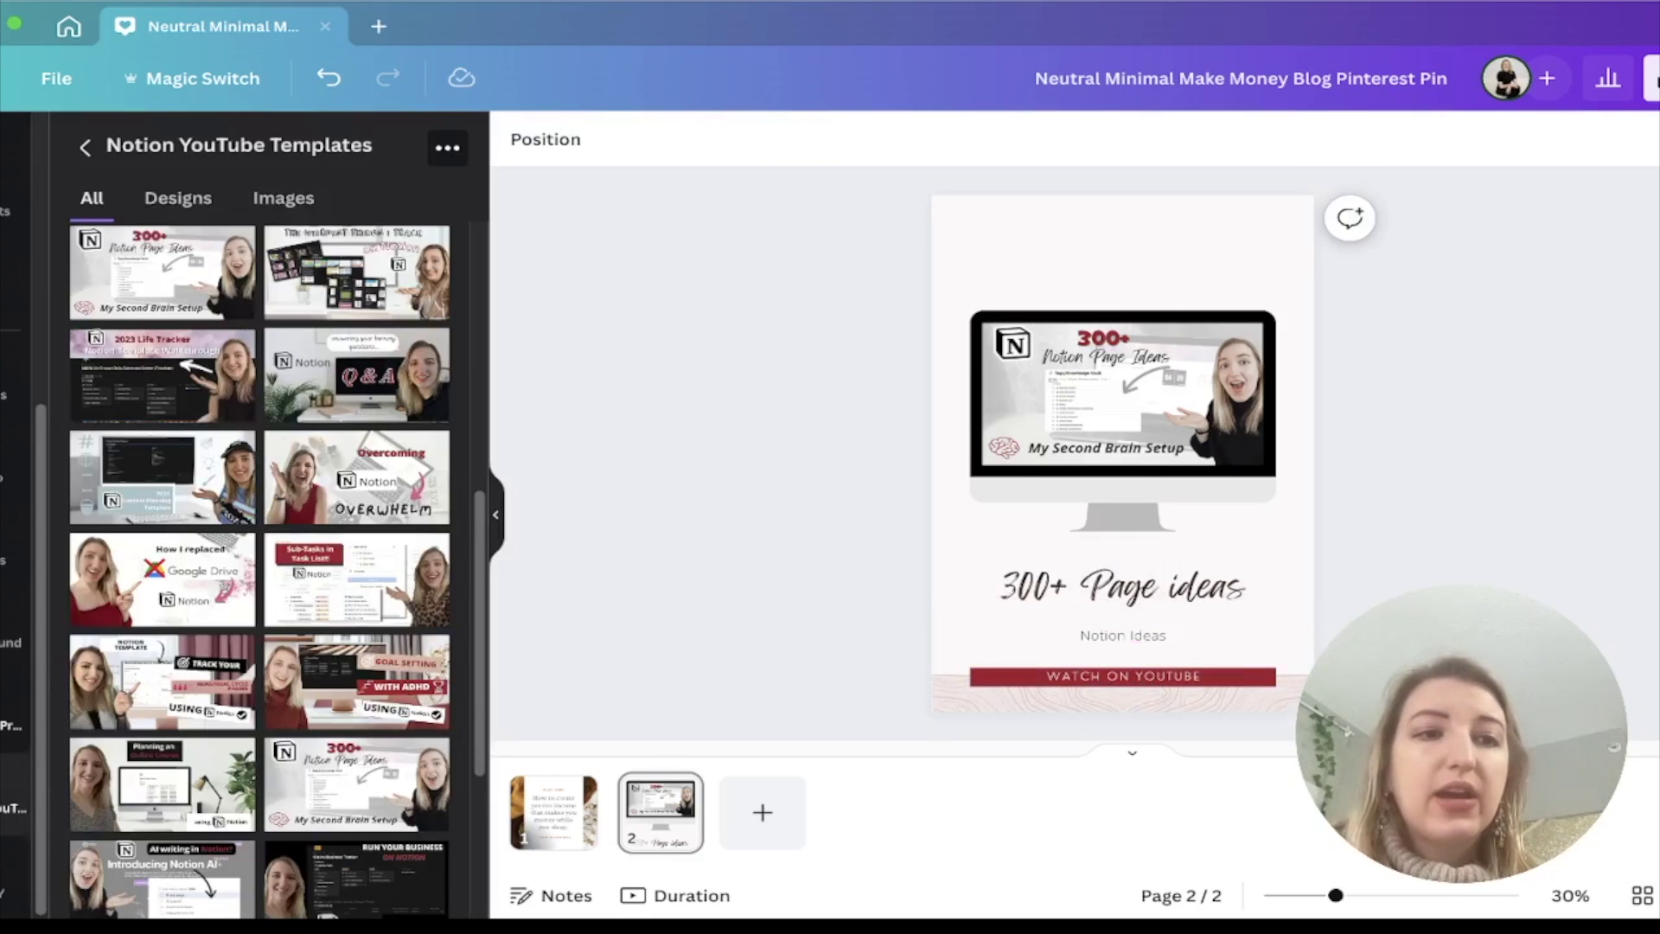
Add Notion_app_logo.png from the brand kit's Logos to the pin
scroll(16, 691, "up", 2)
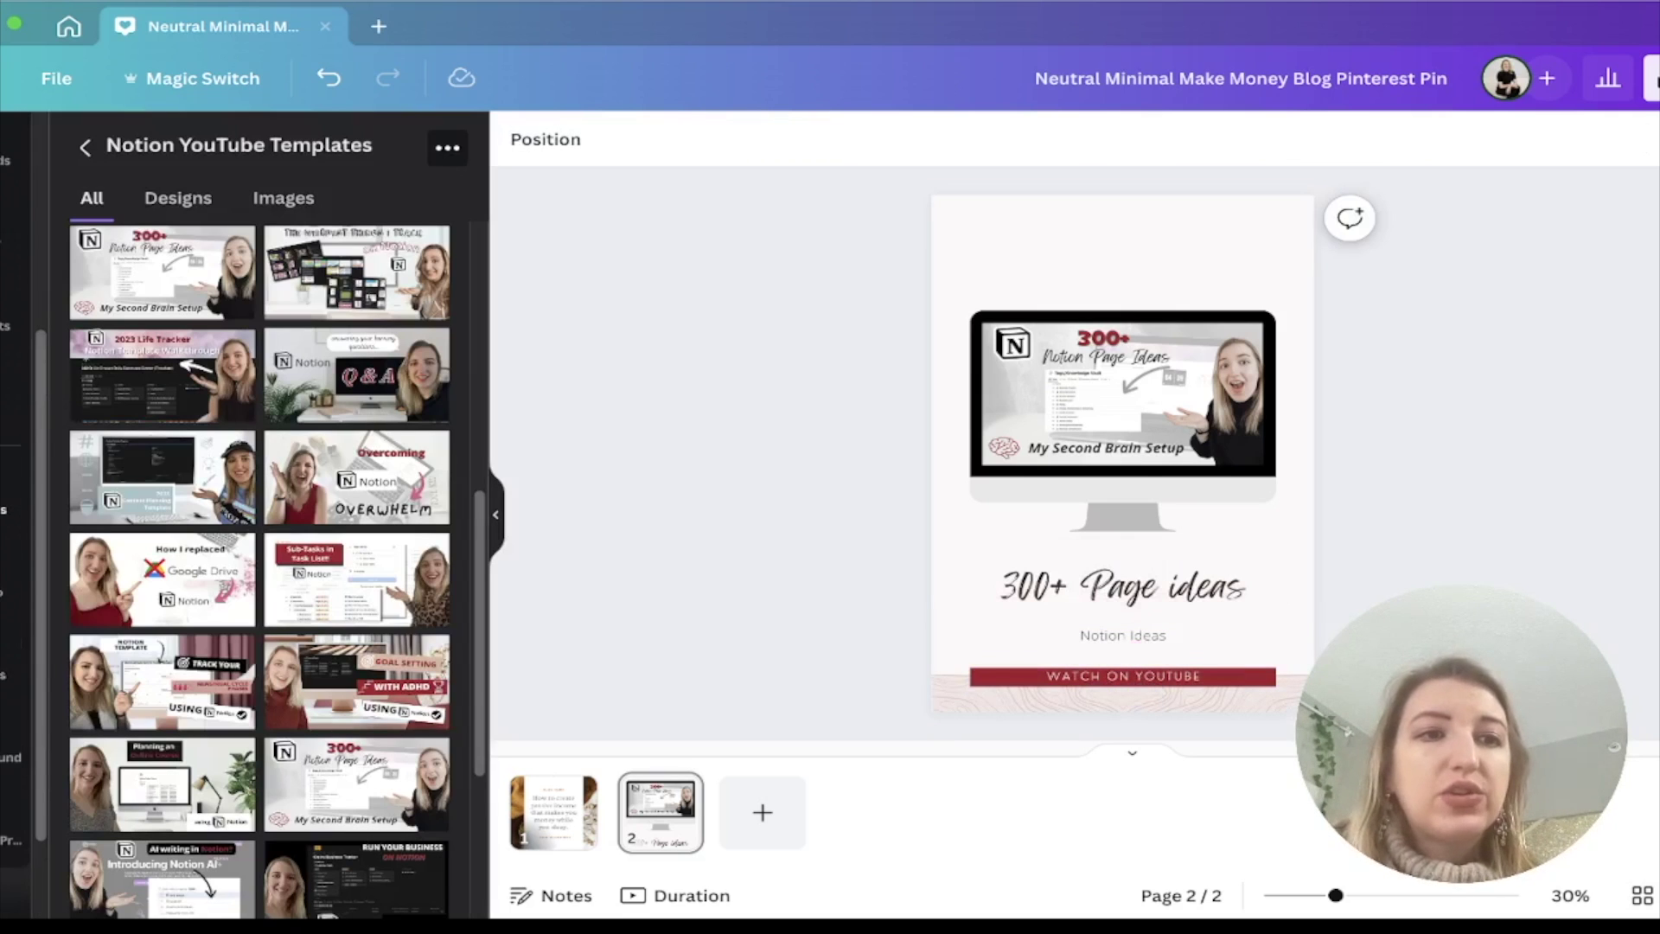
scroll(9, 519, "up", 3)
left_click(8, 380)
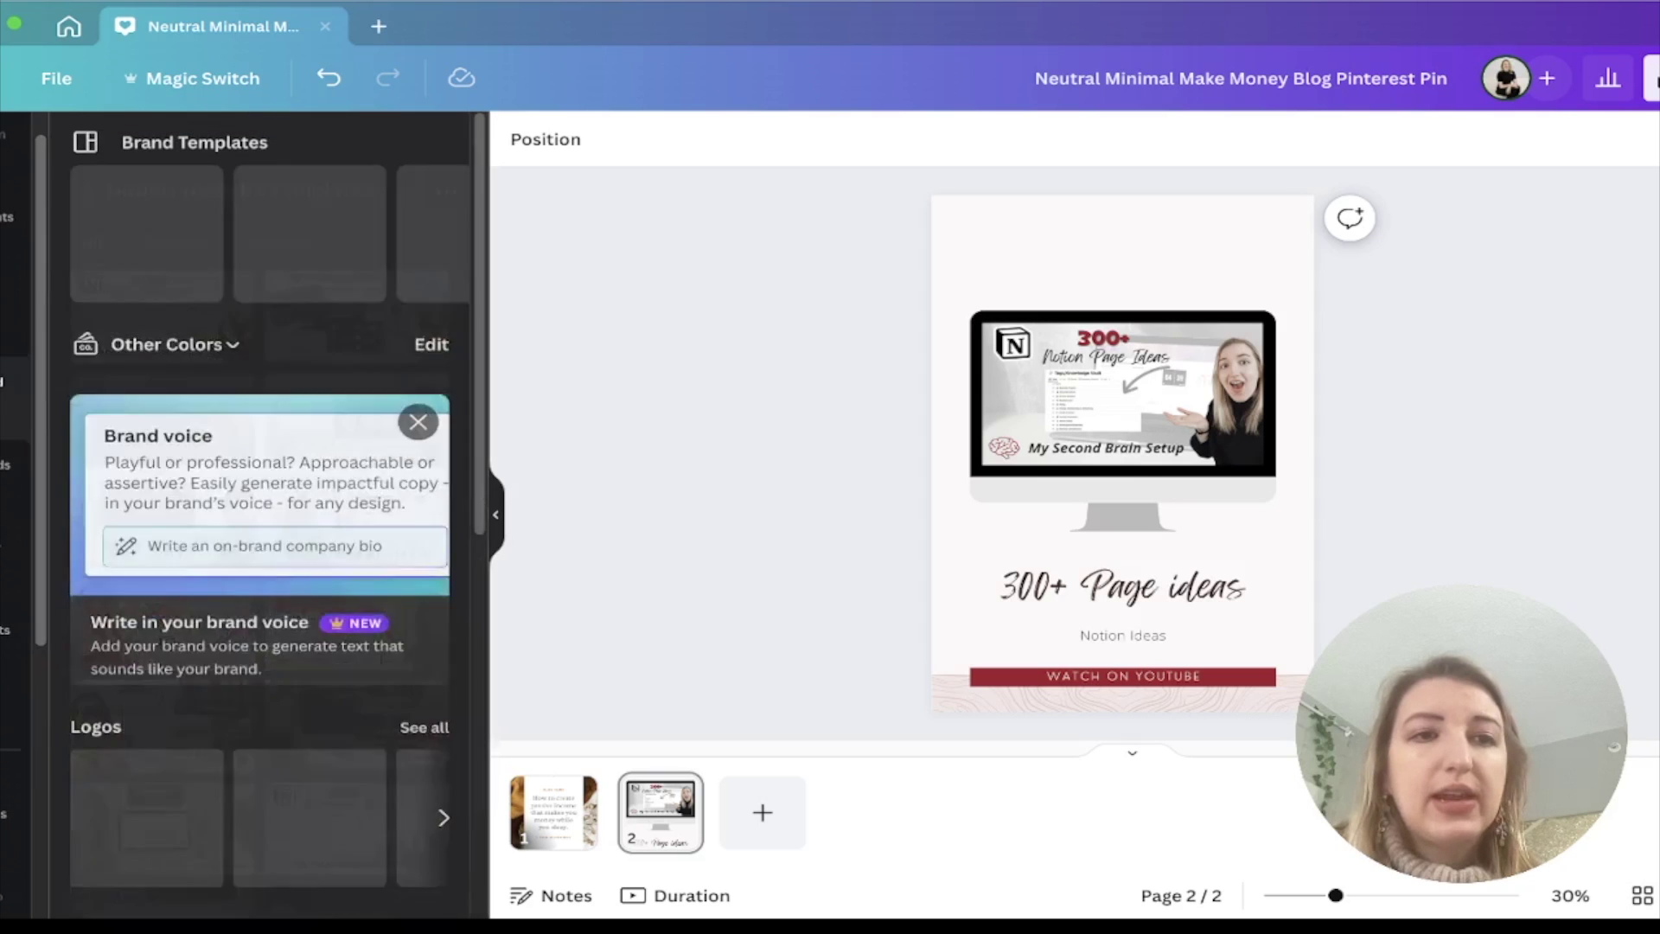
scroll(260, 519, "down", 10)
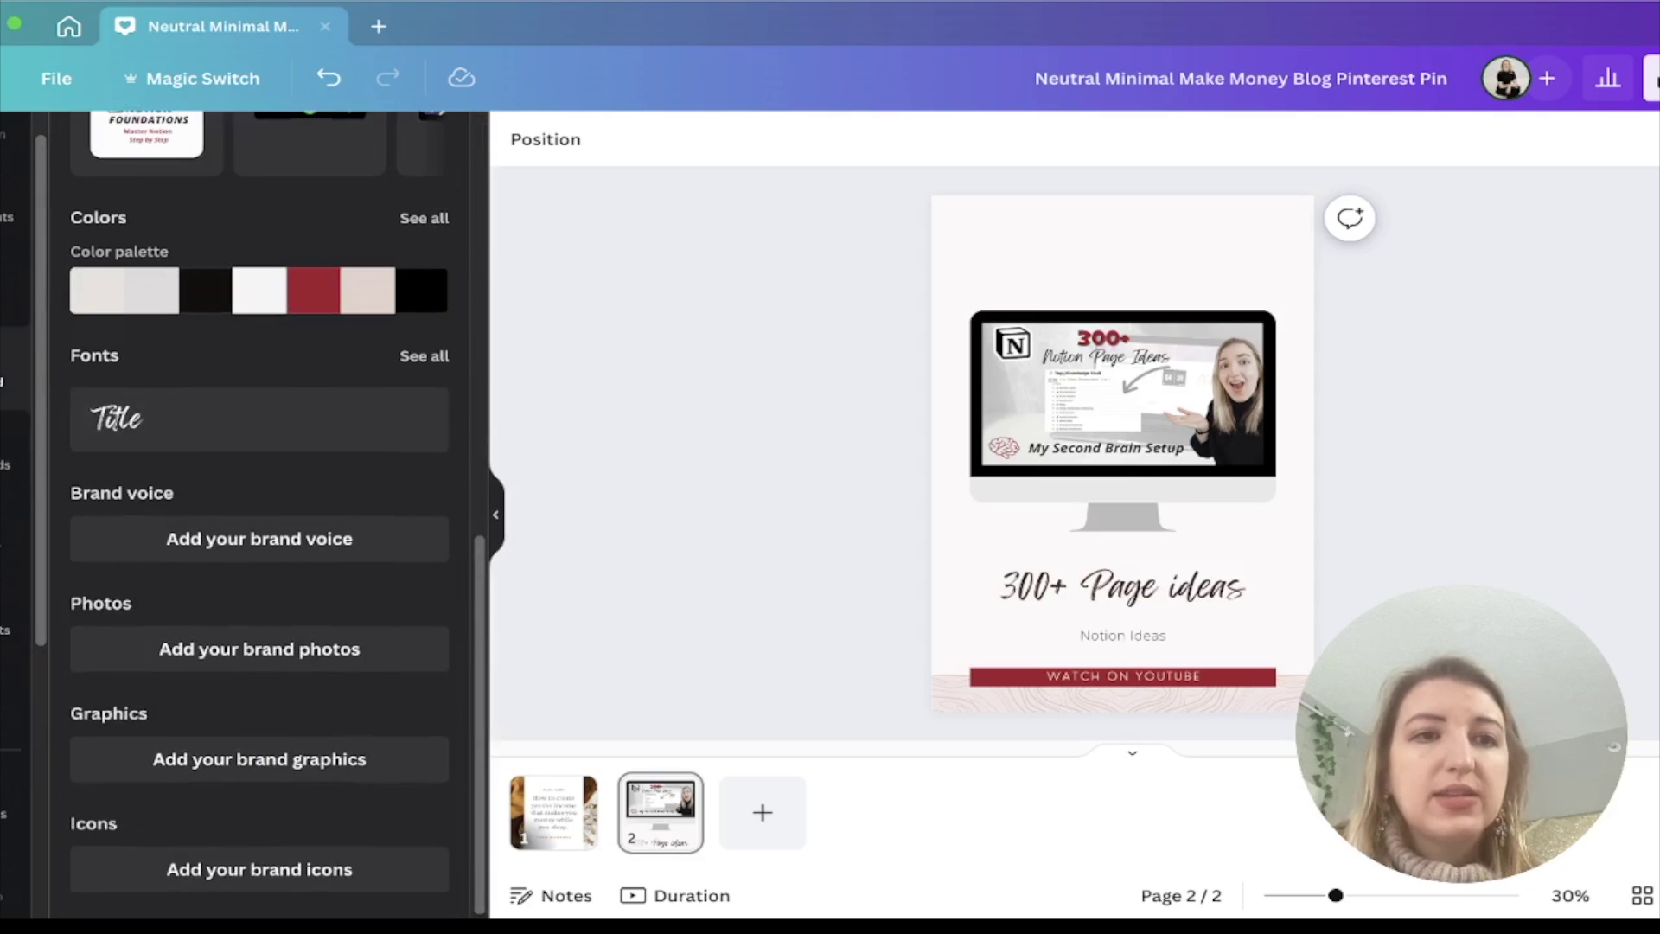
scroll(260, 519, "up", 10)
scroll(259, 519, "down", 5)
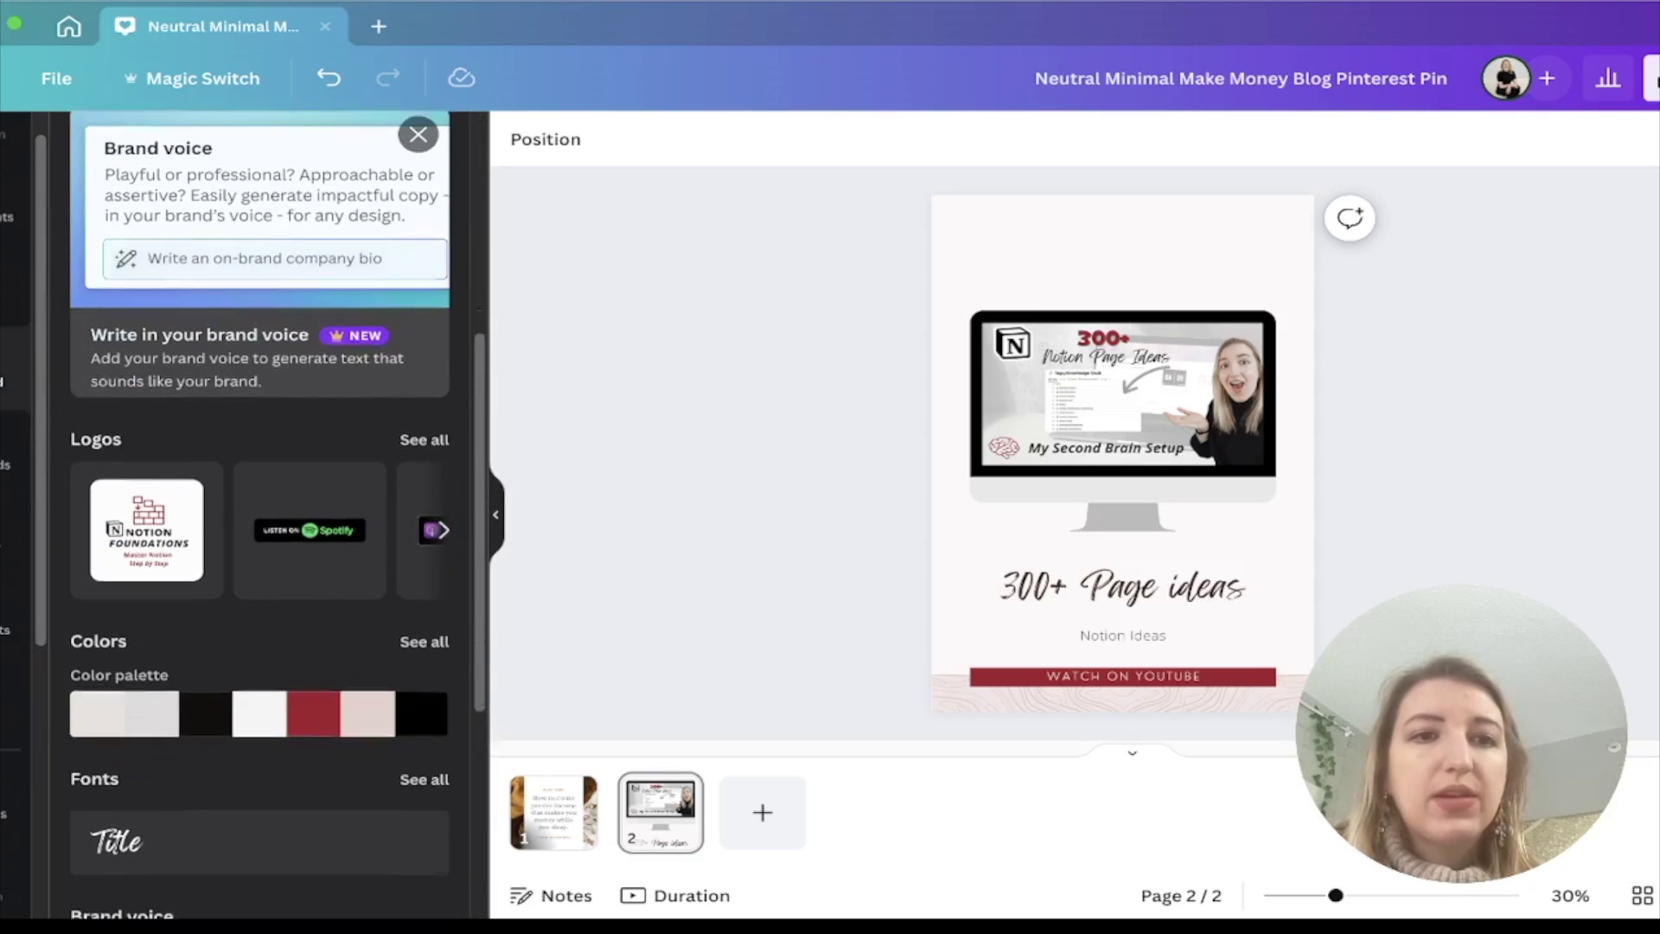
scroll(260, 518, "down", 1)
left_click(424, 427)
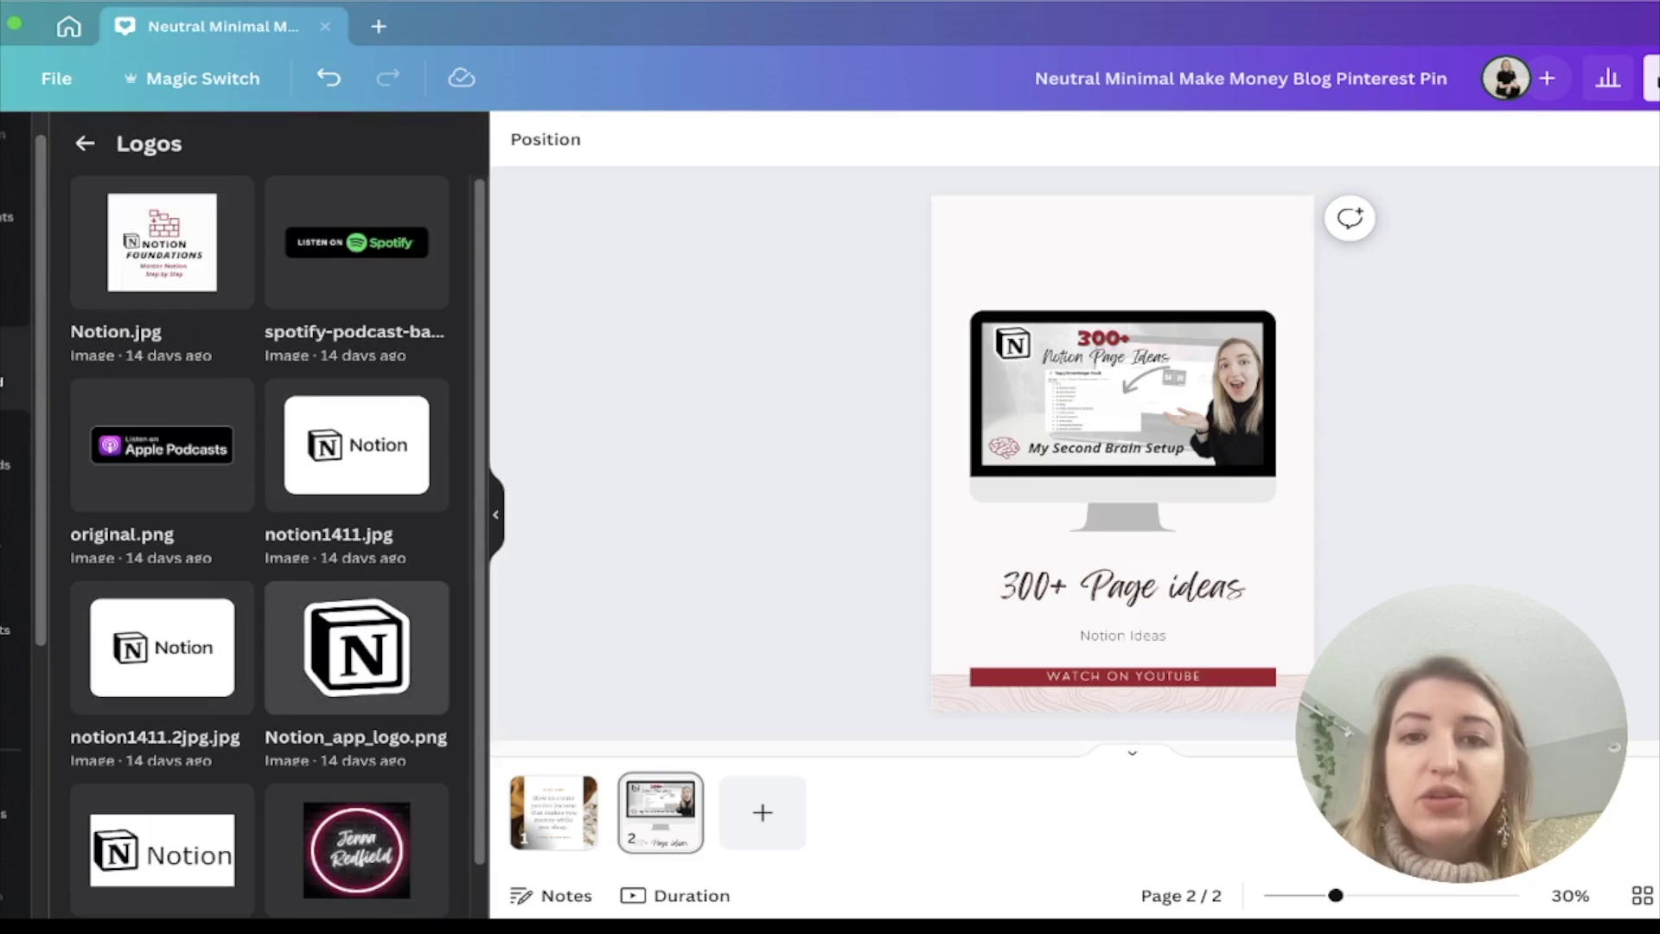
left_click(356, 648)
Shrink the Notion logo to a small icon at the top-left above the monitor
left_click_drag(1232, 554, 1069, 295)
scroll(278, 545, "down", 1)
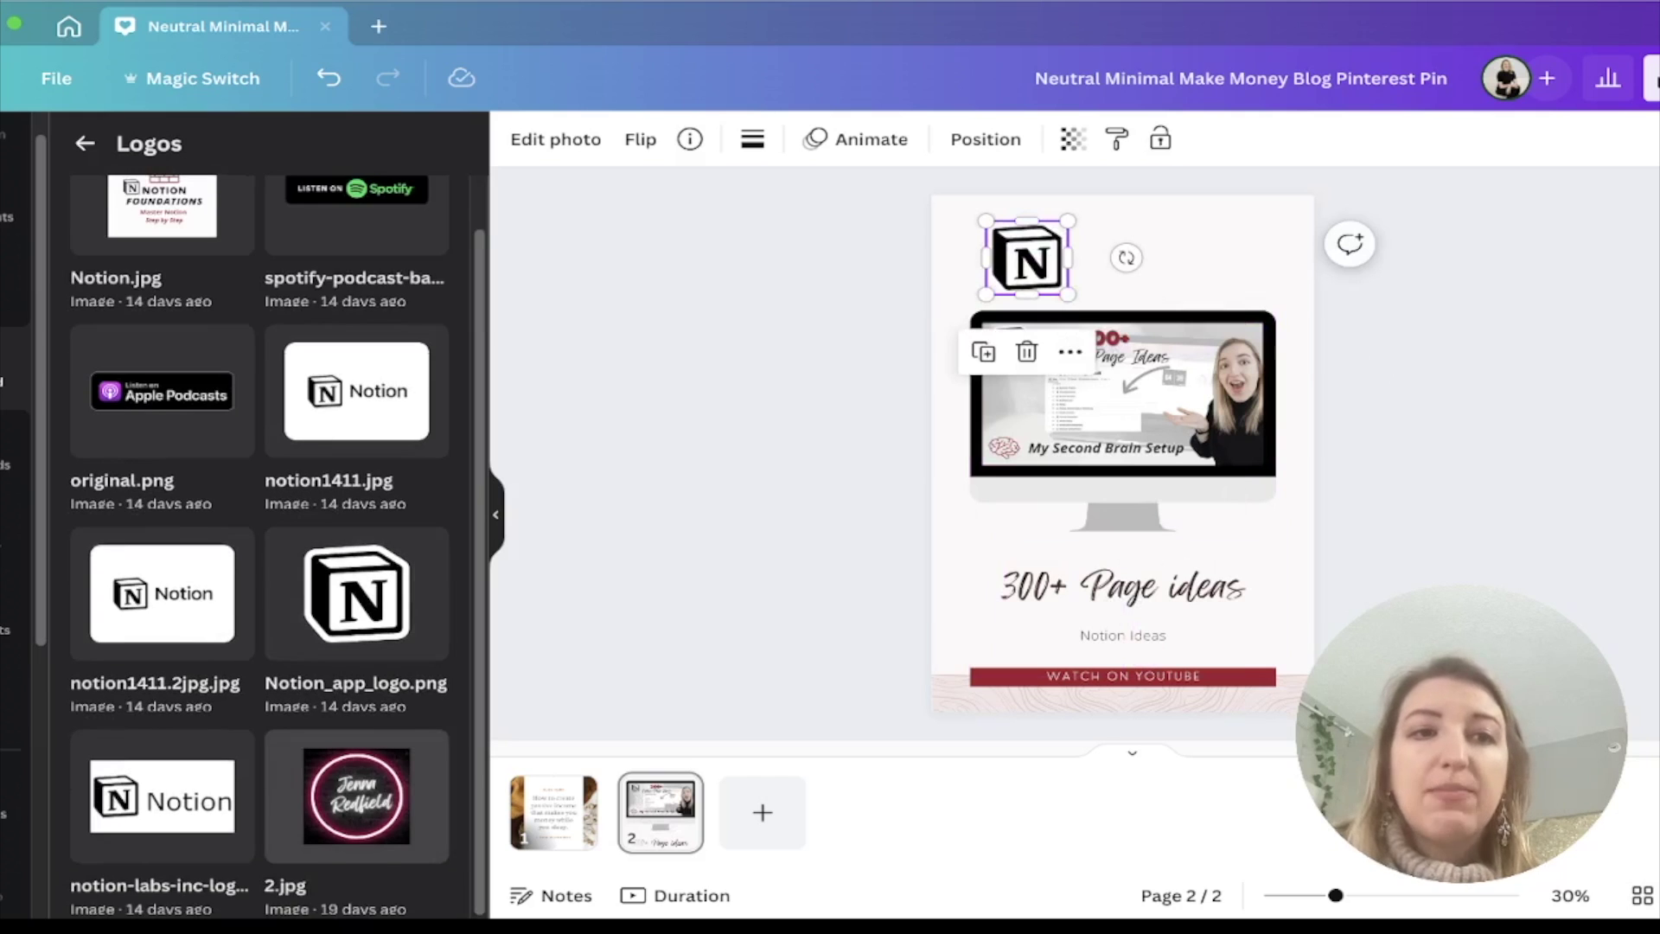
scroll(279, 544, "up", 1)
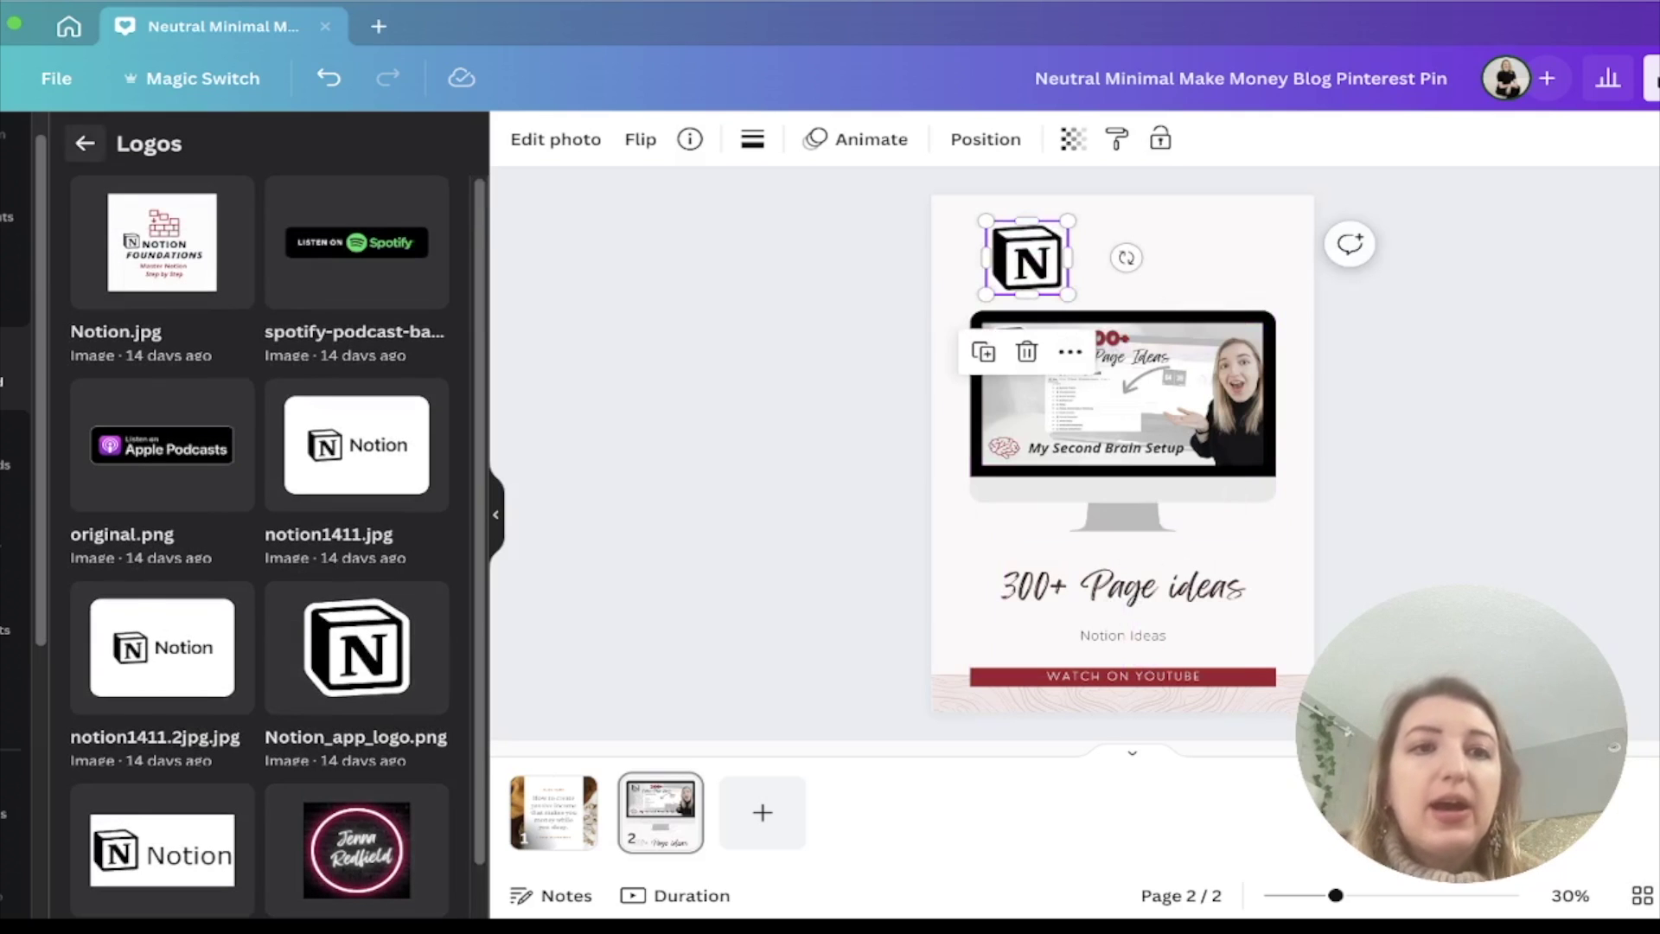
left_click(84, 143)
Add the black YouTube play graphic from an Elements search and recolour it palette red
left_click(7, 207)
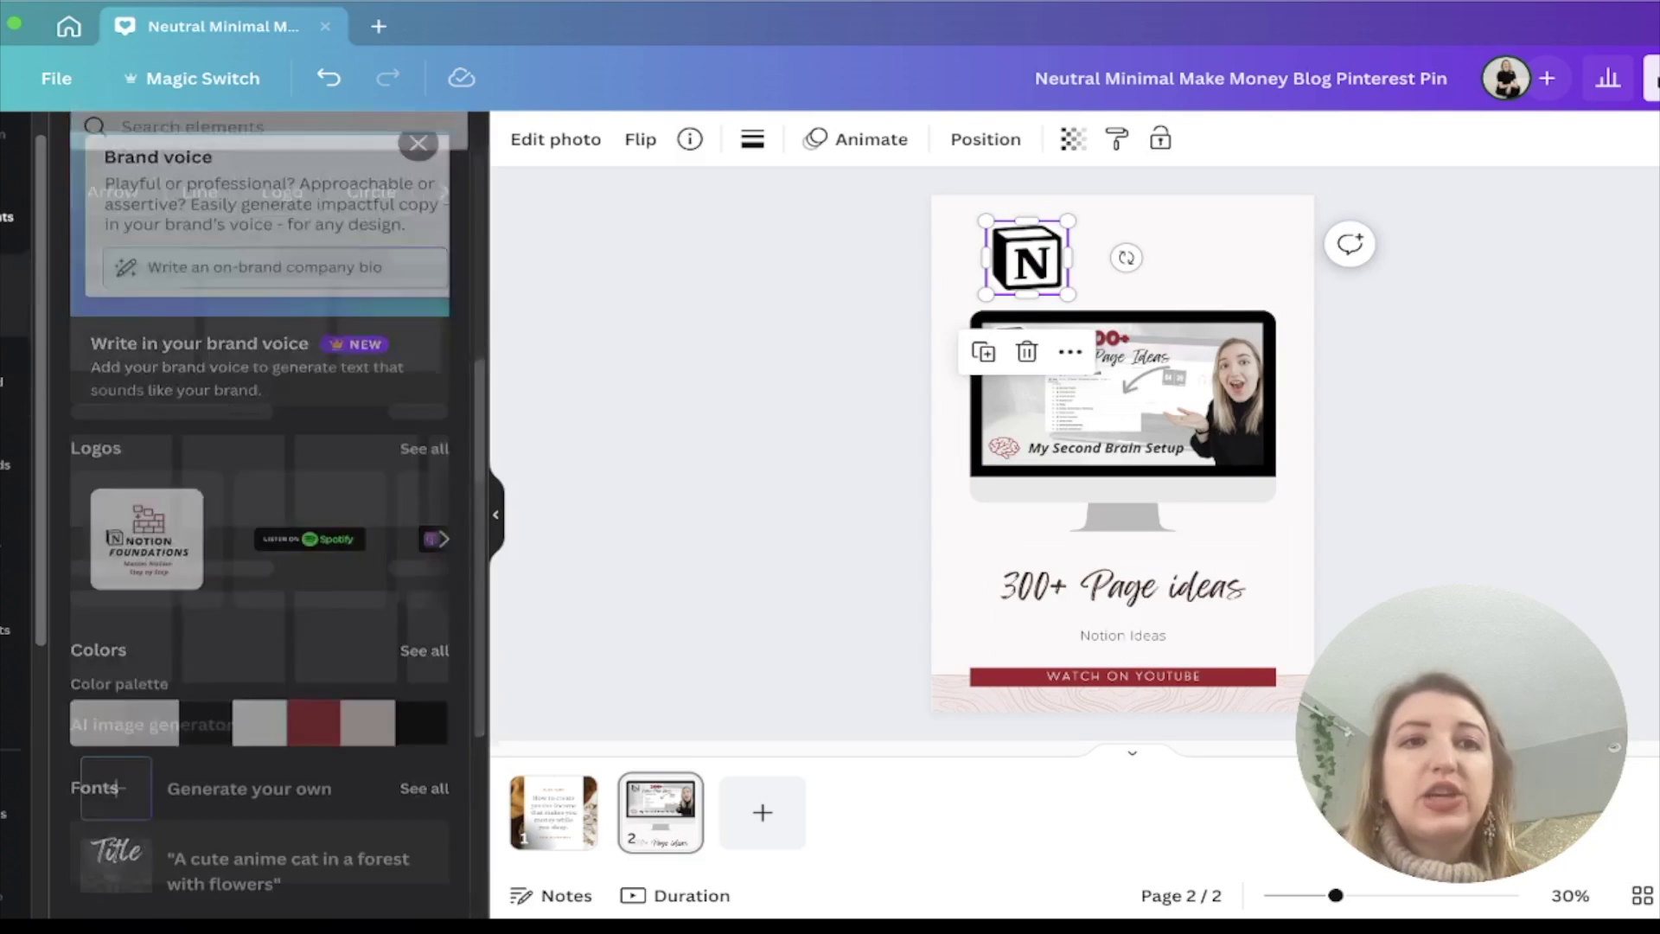
type("youtube")
key("Return")
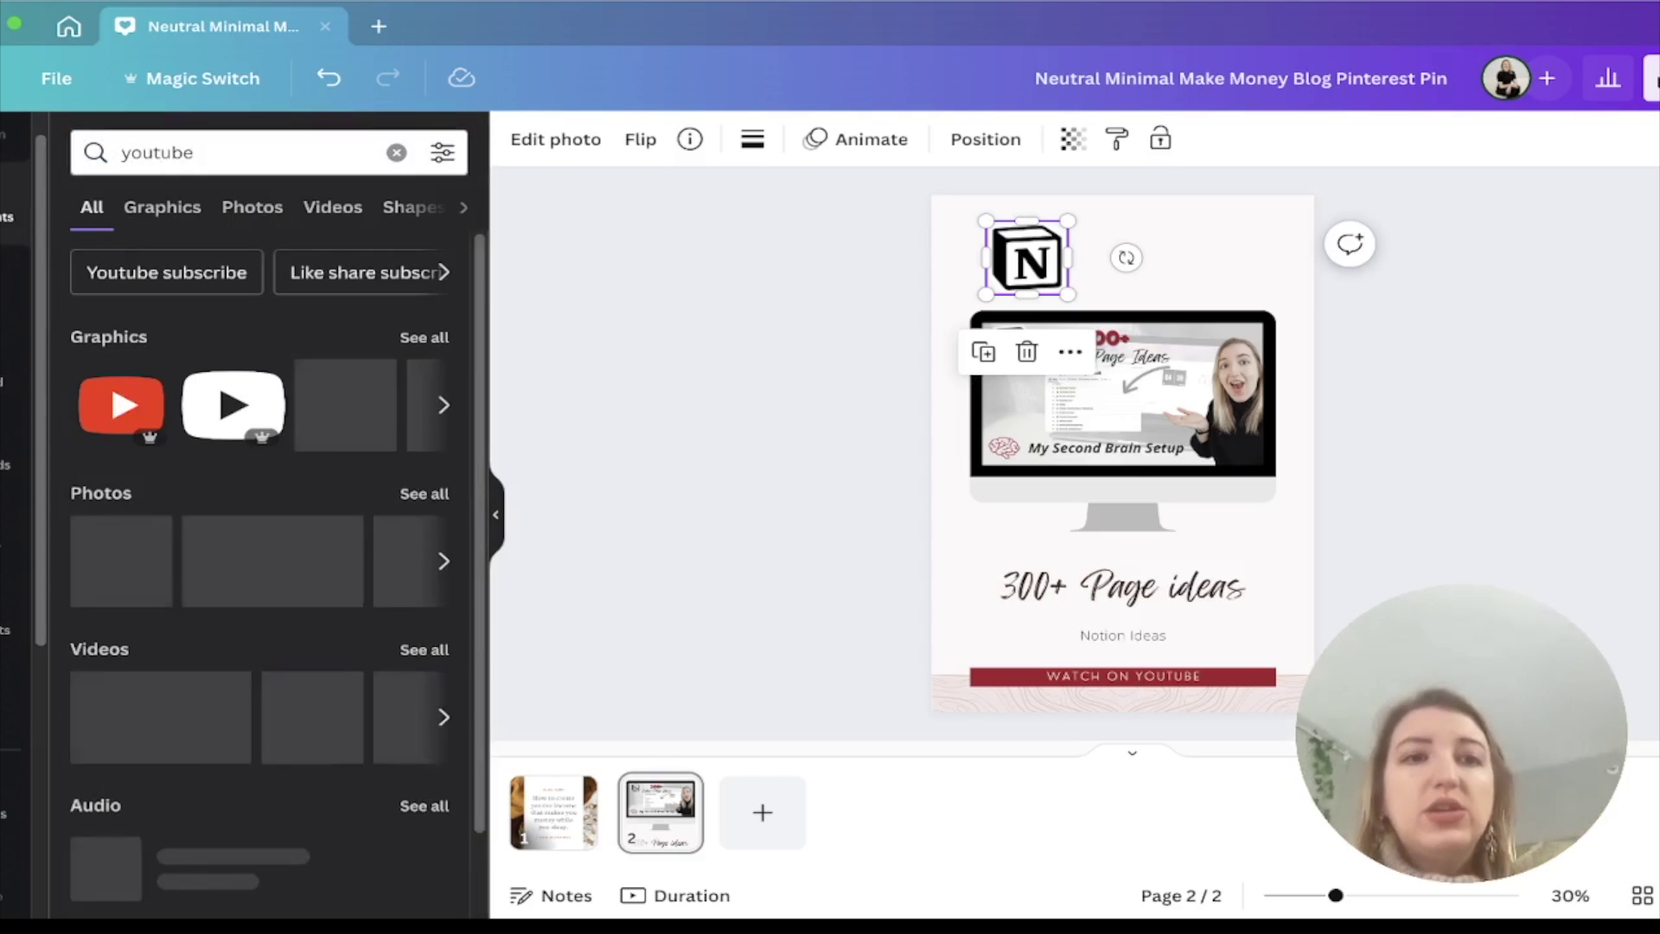
left_click(121, 405)
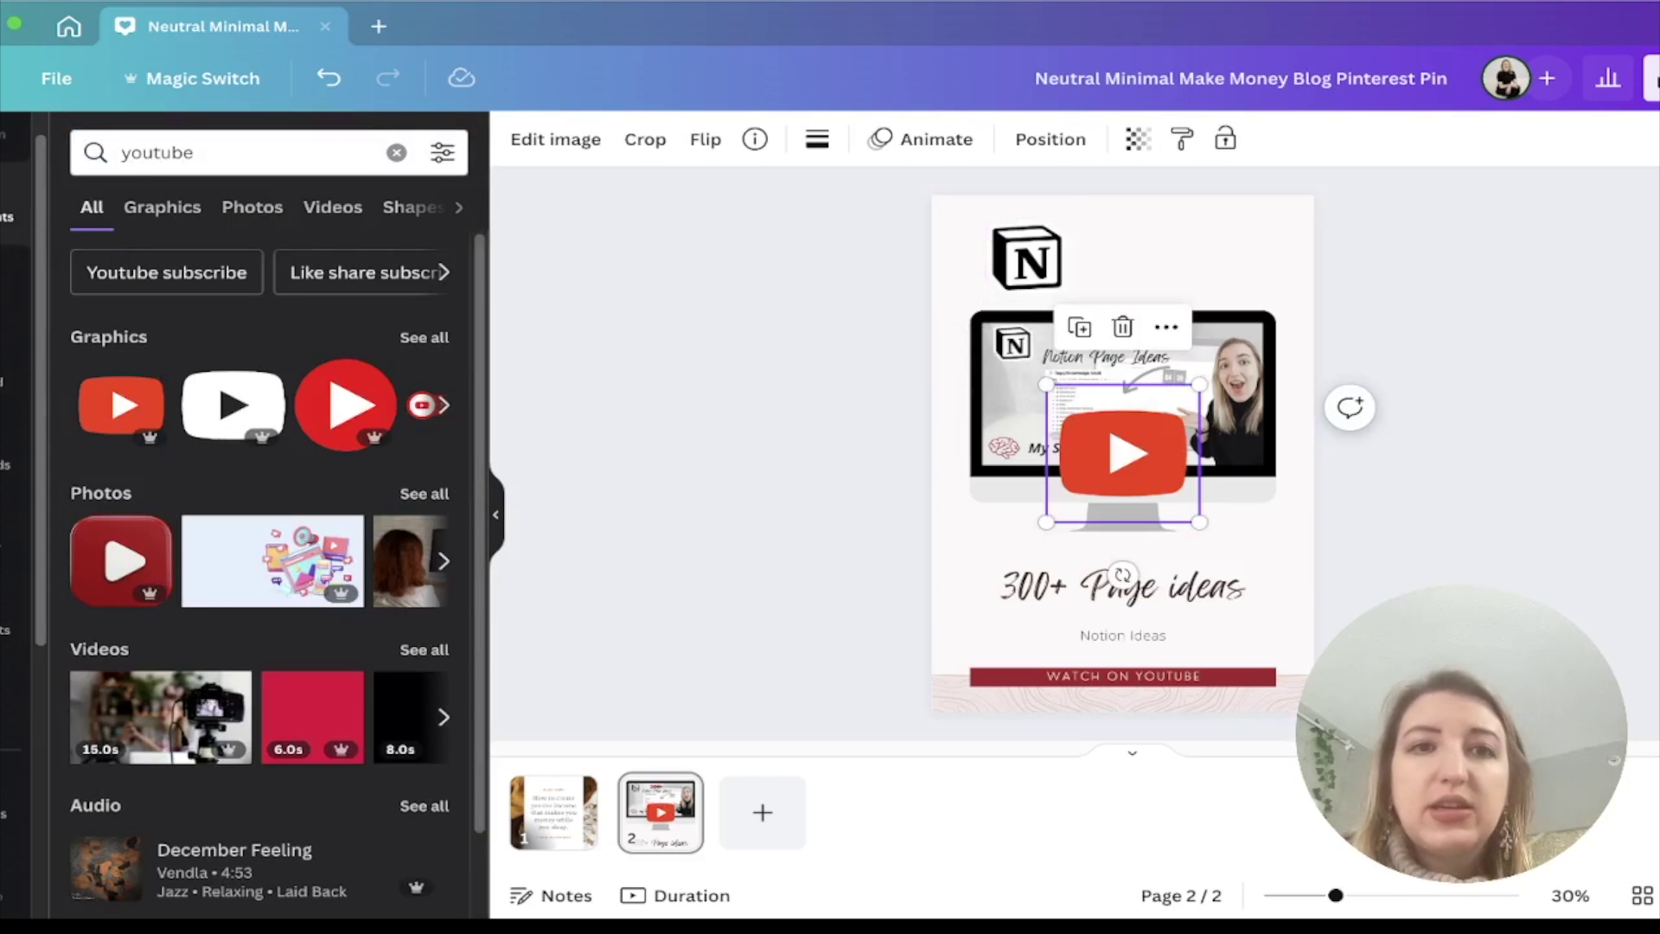
key("Delete")
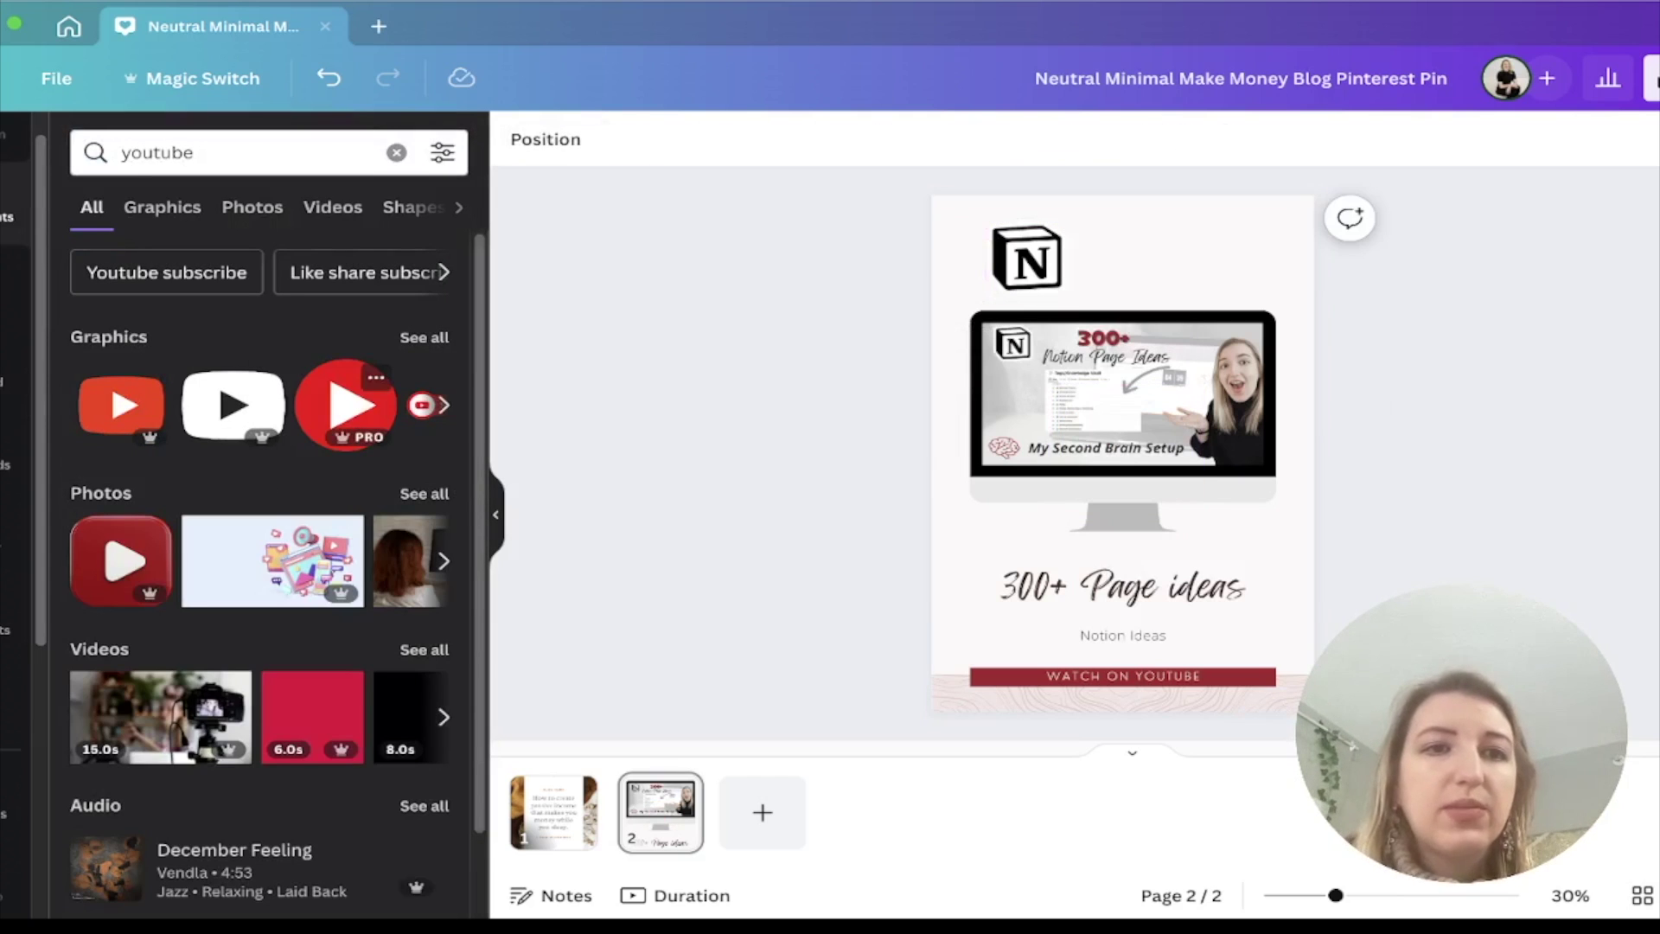
left_click(234, 405)
left_click(817, 138)
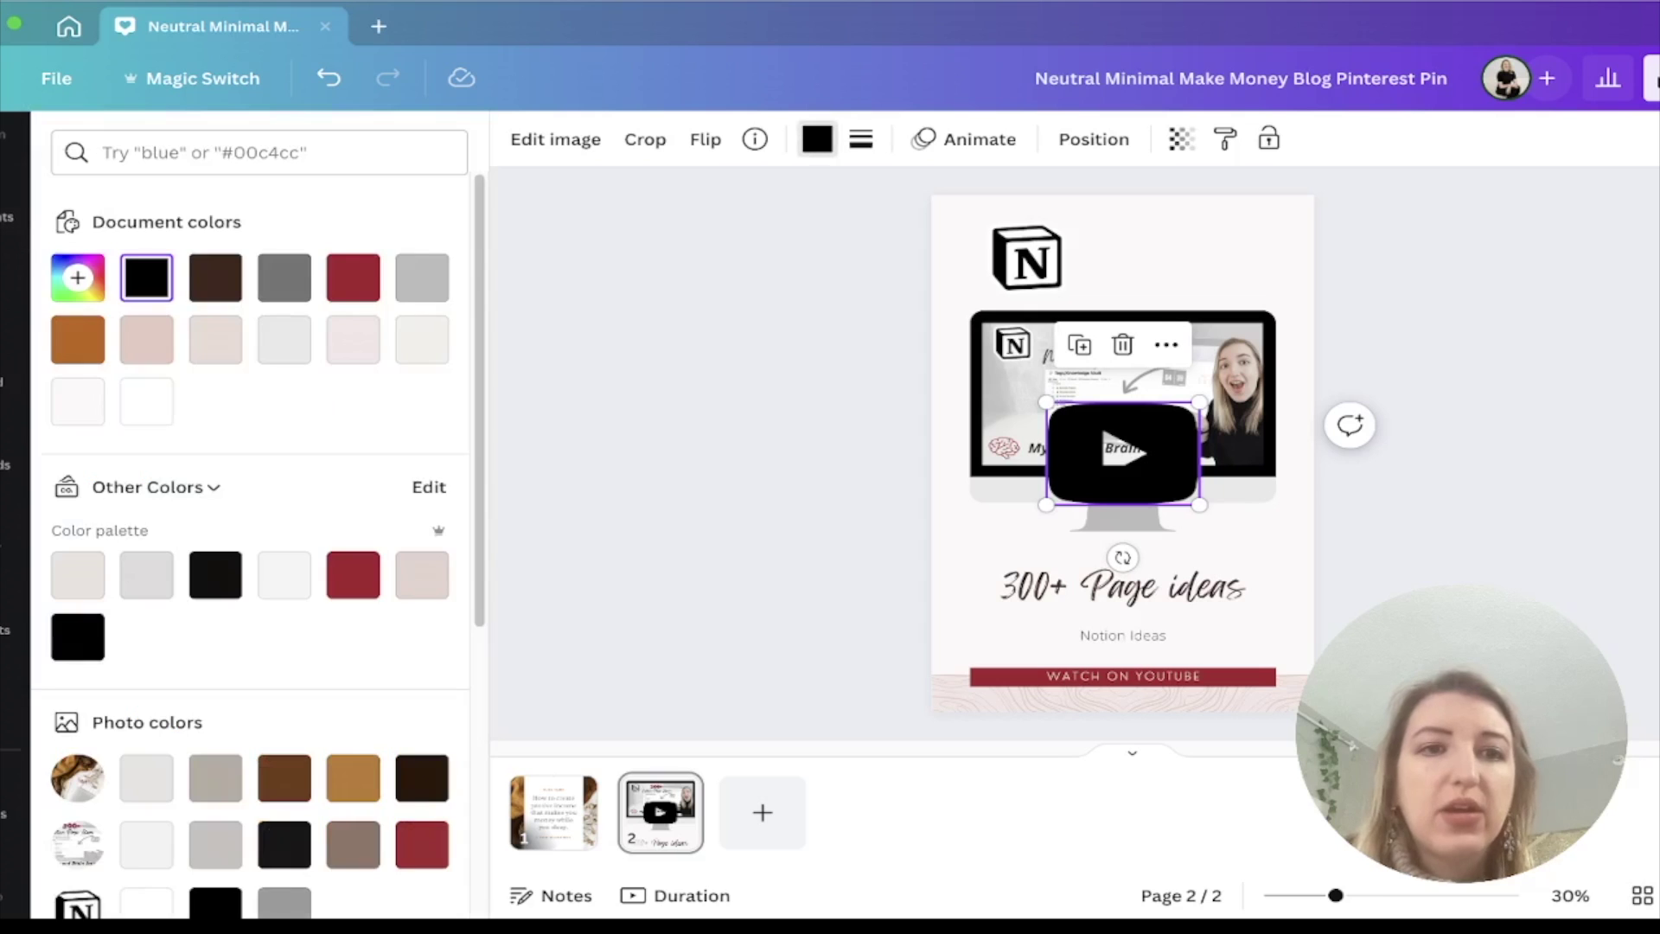
left_click(353, 574)
Shrink the play icon and line it up beside the Notion logo, then go to Canva home
left_click_drag(1198, 504, 1196, 253)
left_click(1085, 426)
key("Escape")
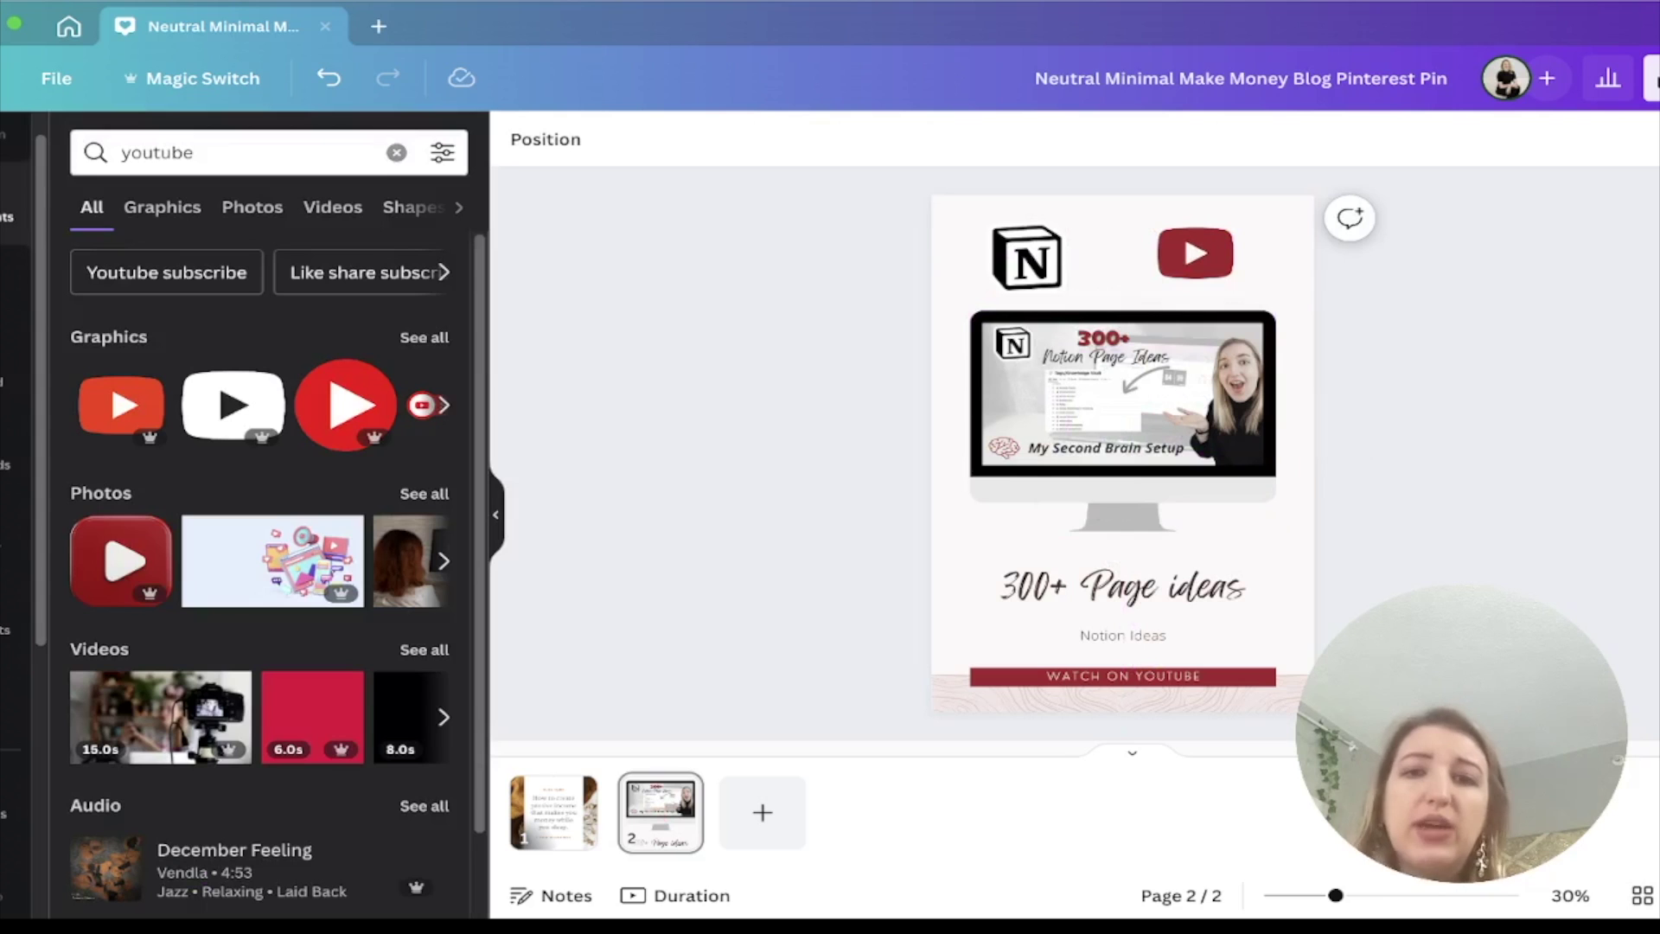
left_click_drag(1195, 252, 1196, 261)
key("Escape")
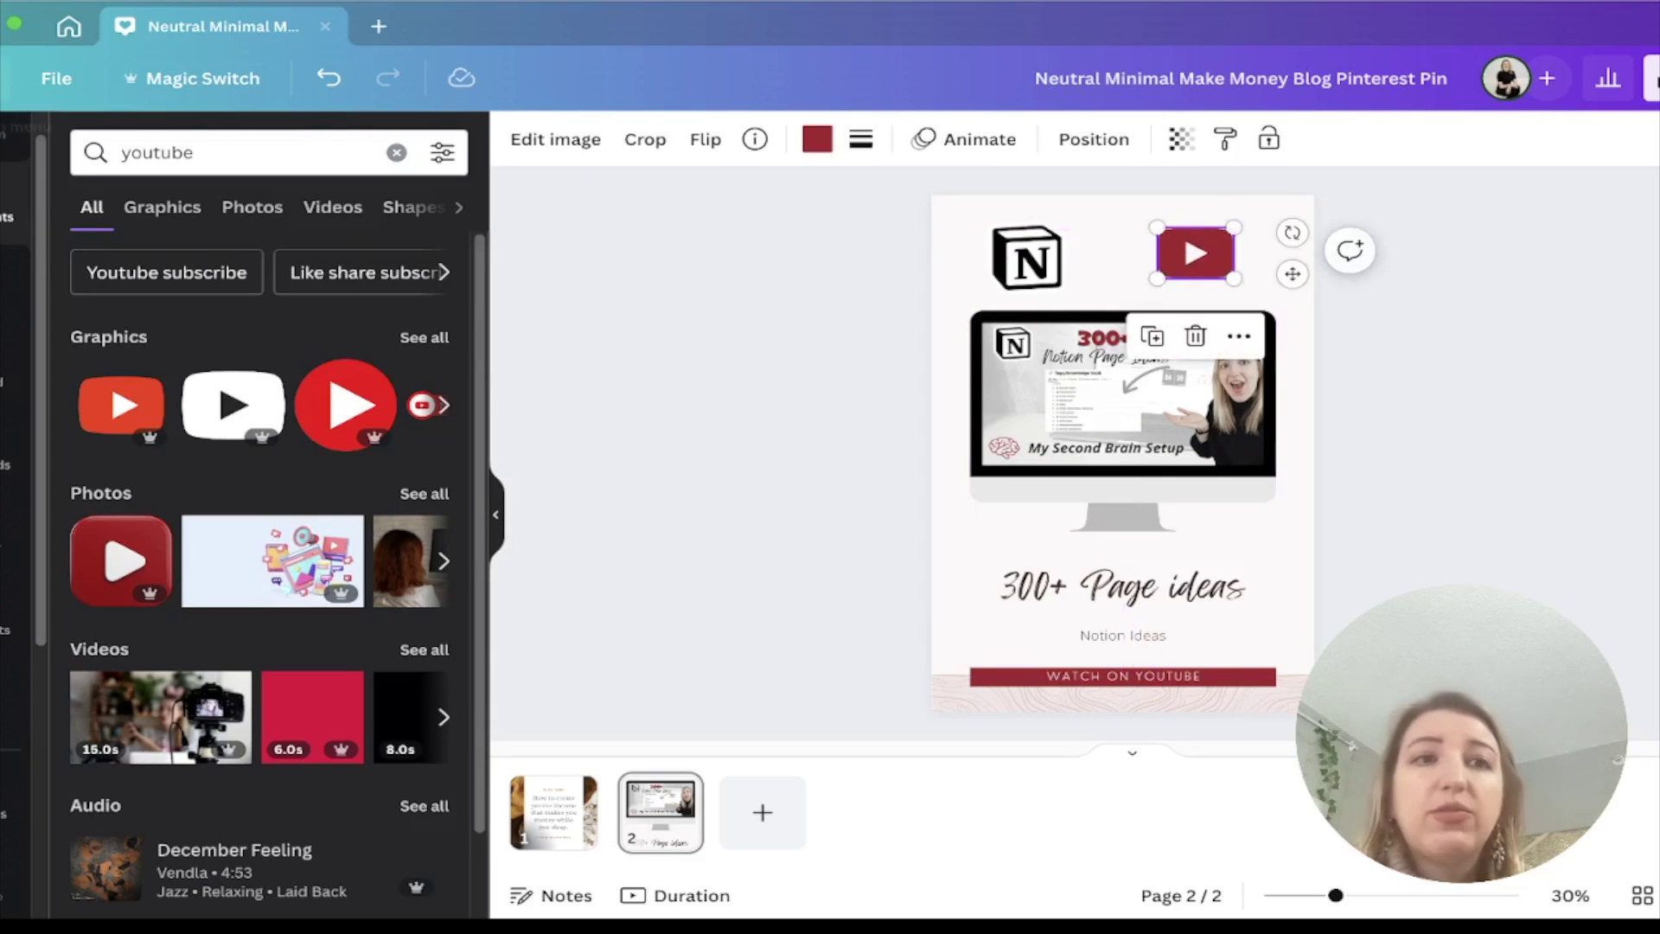
left_click(69, 26)
Open the Notion Template Pinterest Pin design from your projects and view its page 2
key("Escape")
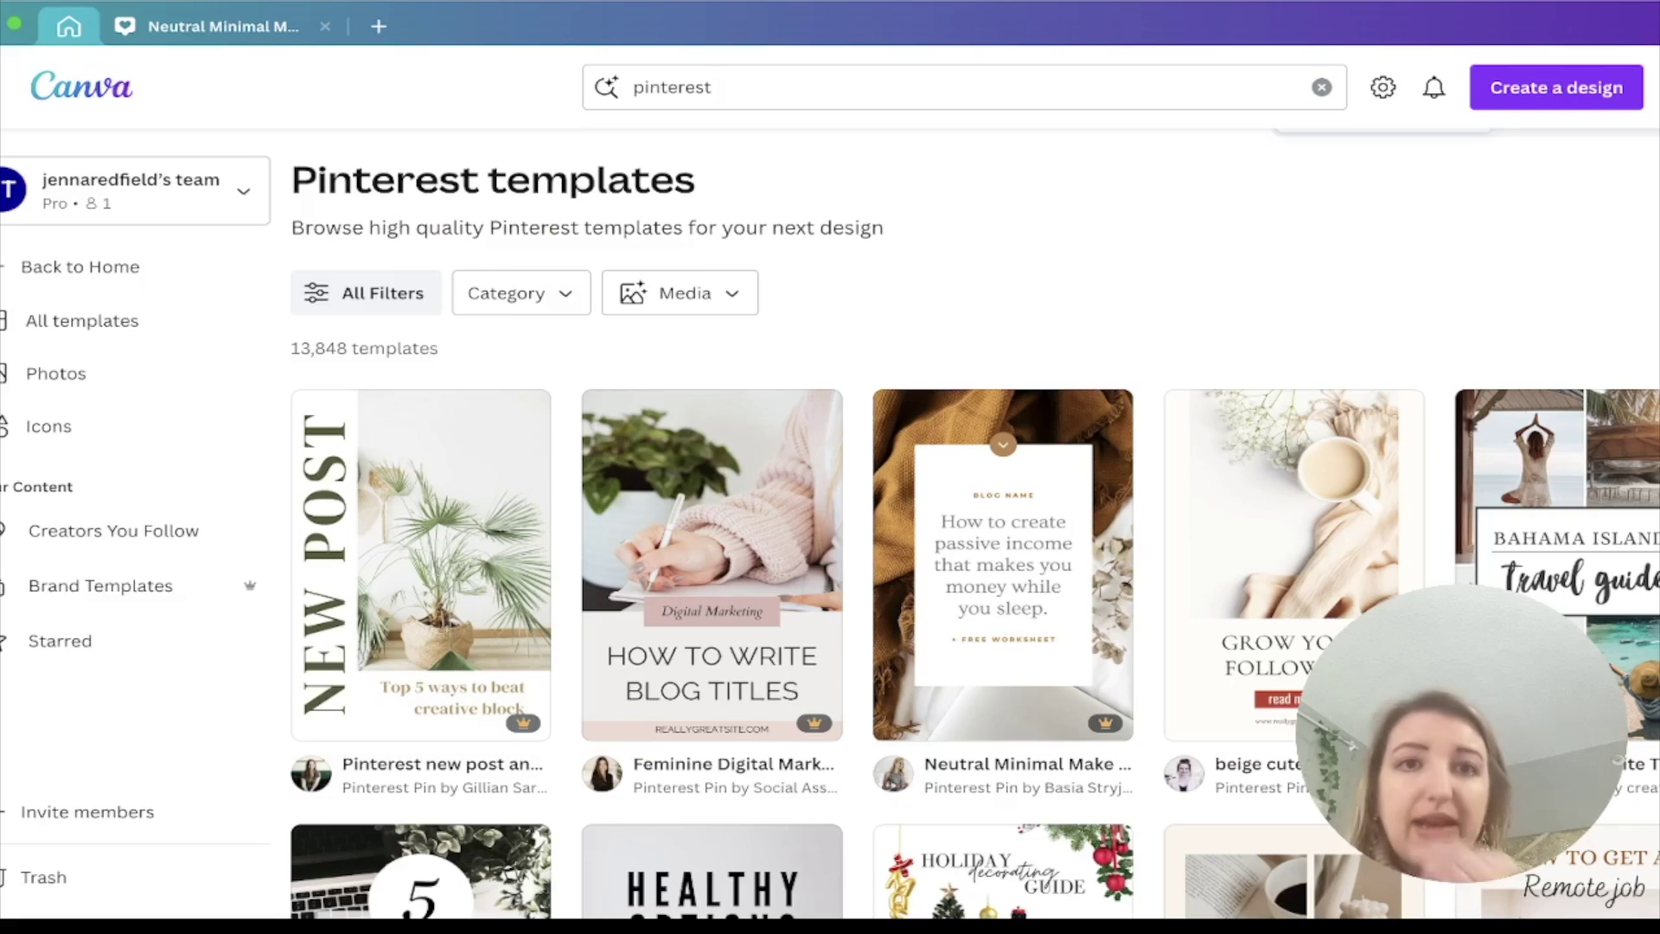
key("alt+shift+super+Right")
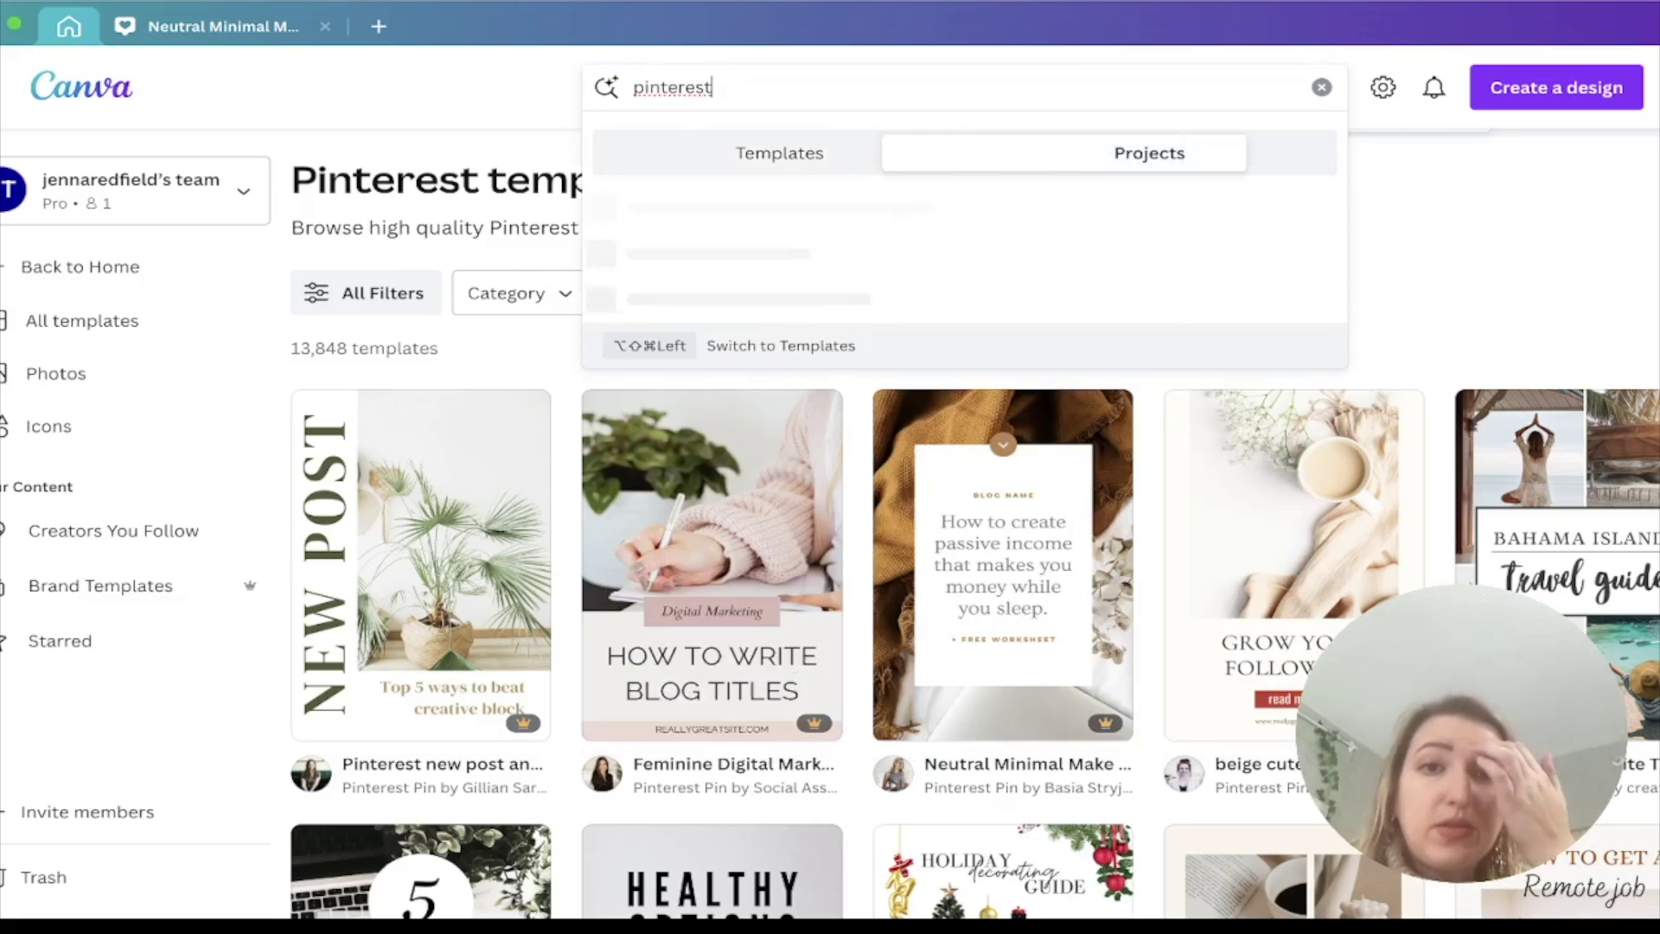
key("Down")
key("Down")
key("Down")
key("Down")
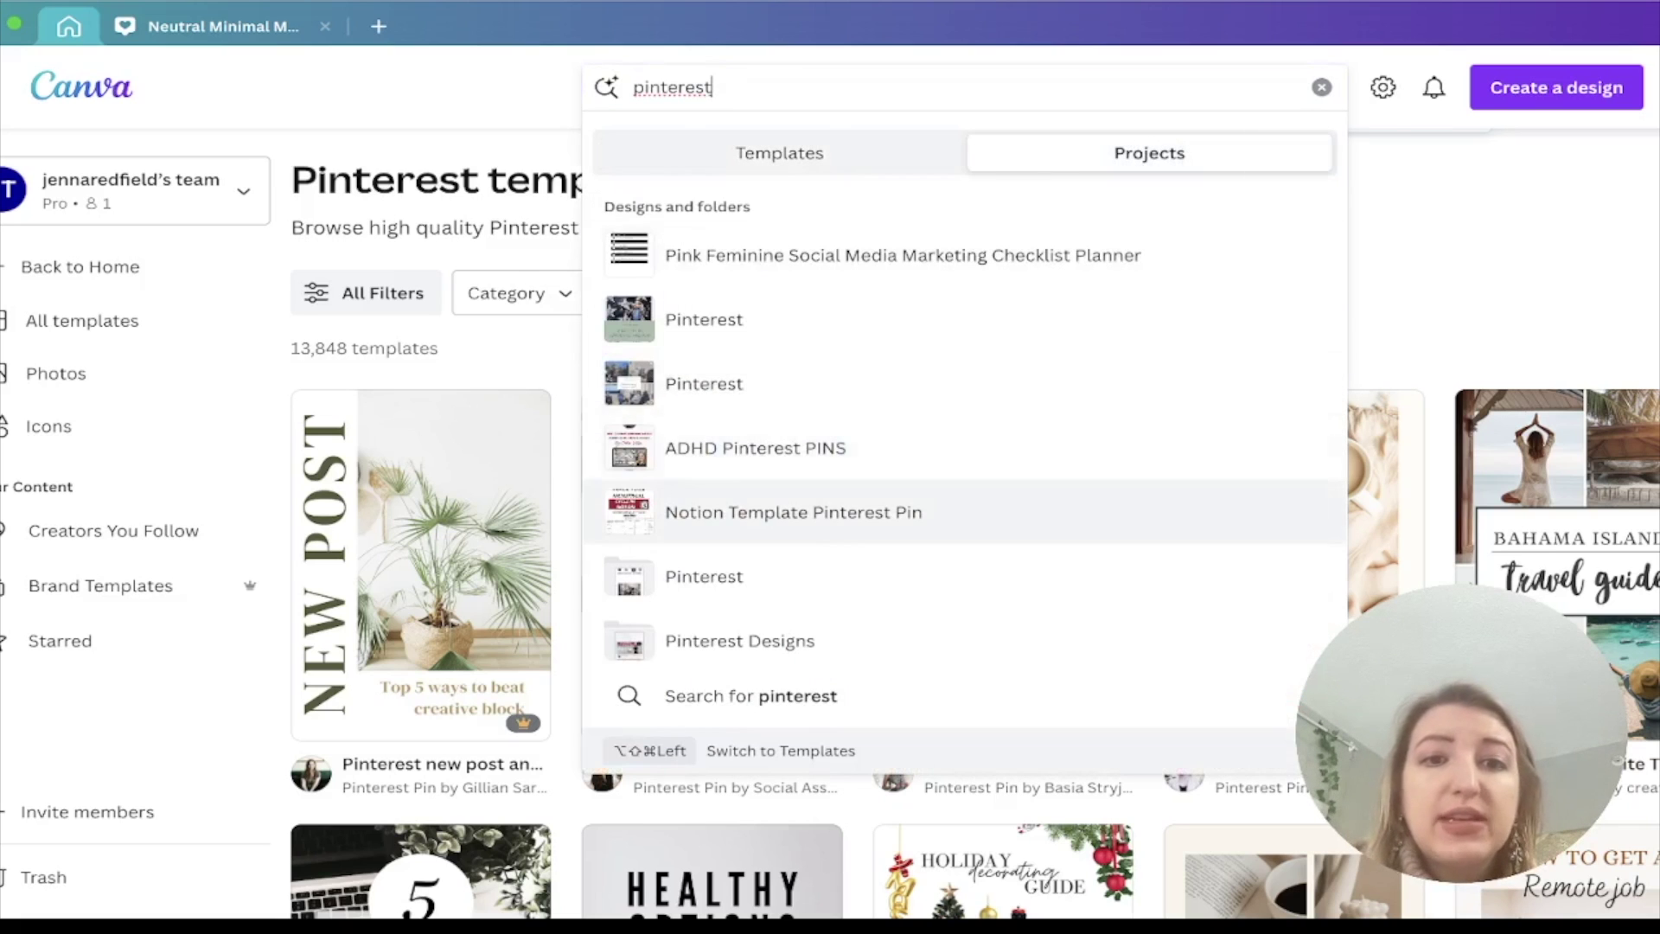
key("Return")
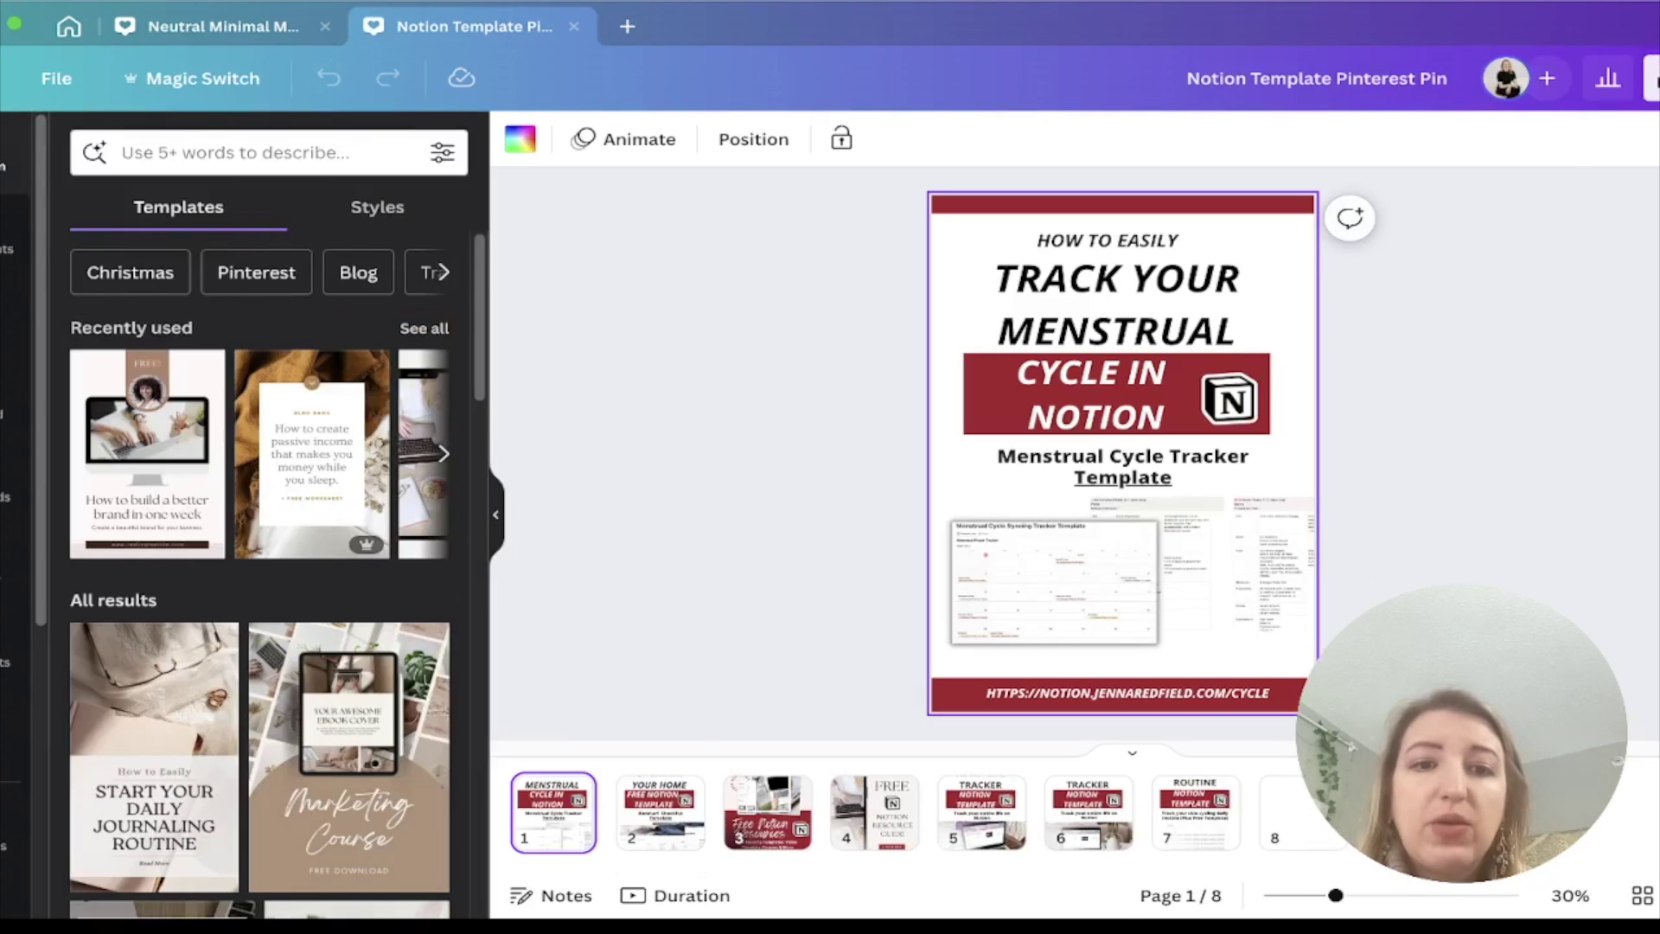
left_click(660, 812)
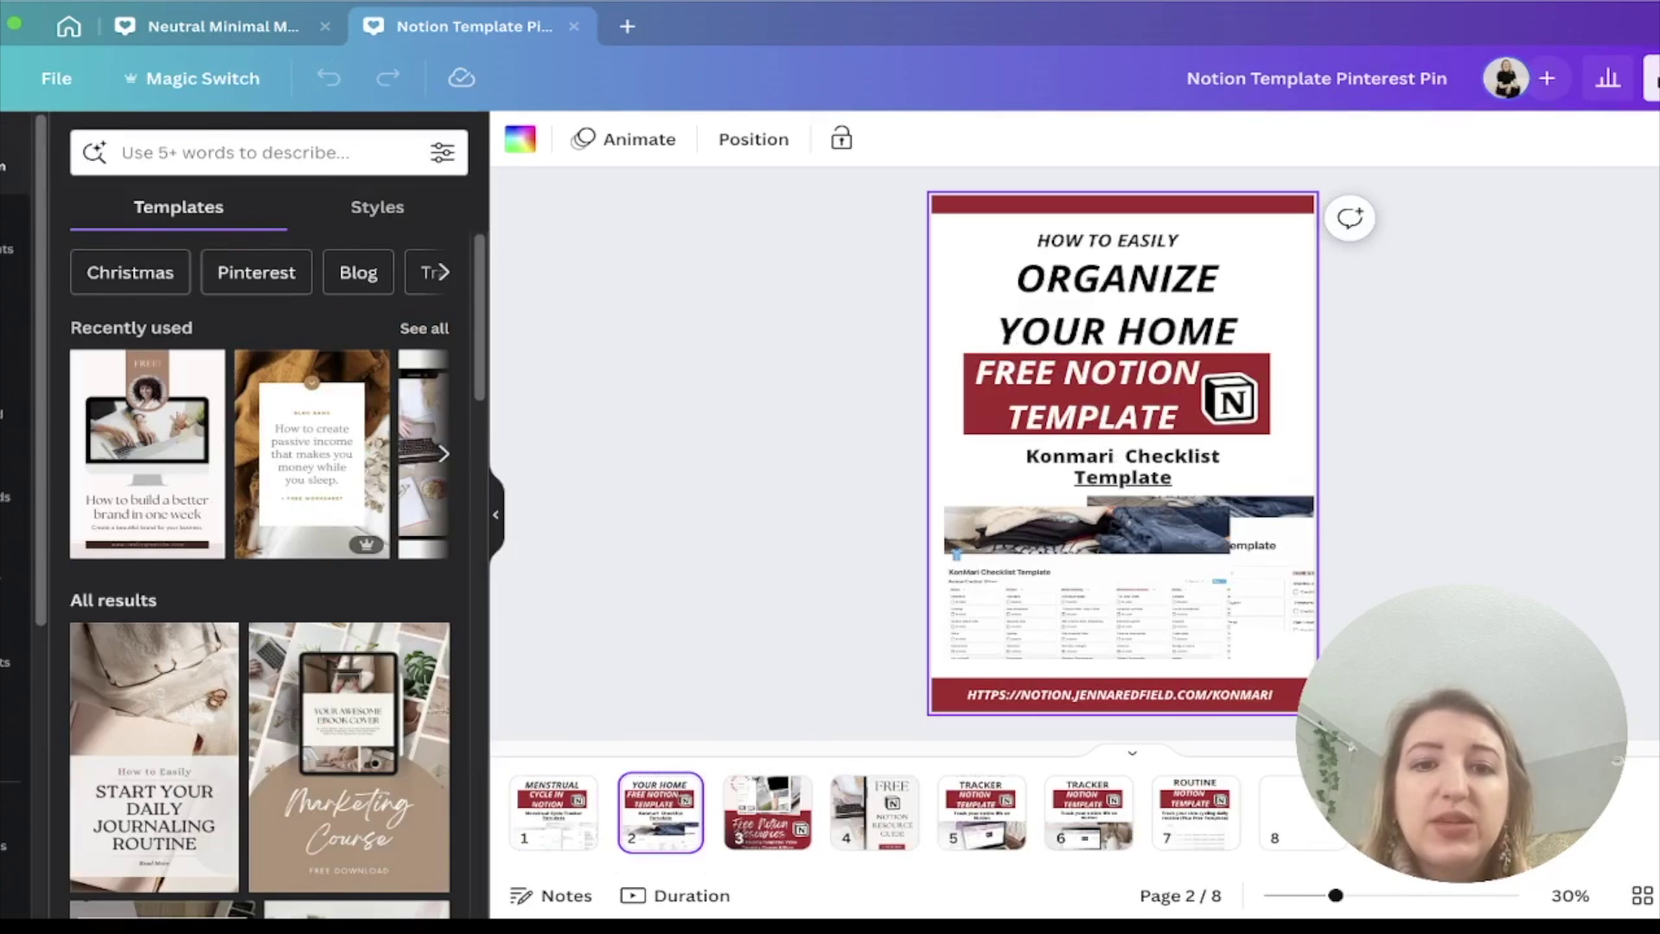
From the Canva home page, search projects for 'pinterest yo' and open Notion Pinterest PINS 2023
left_click(69, 26)
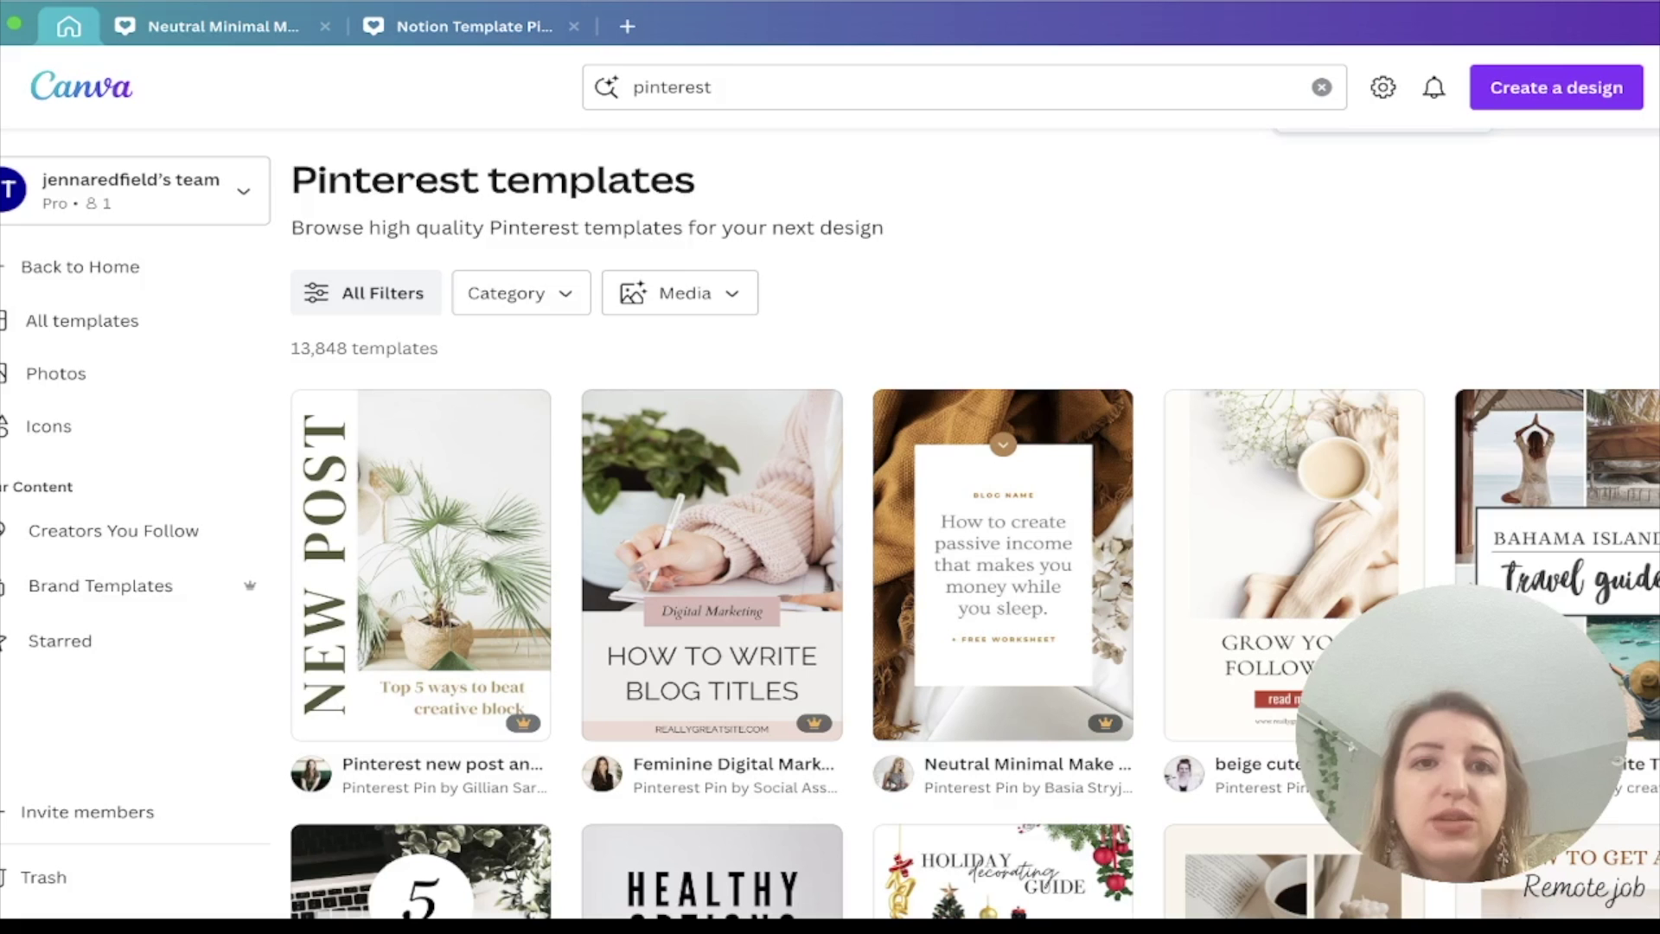
left_click(712, 86)
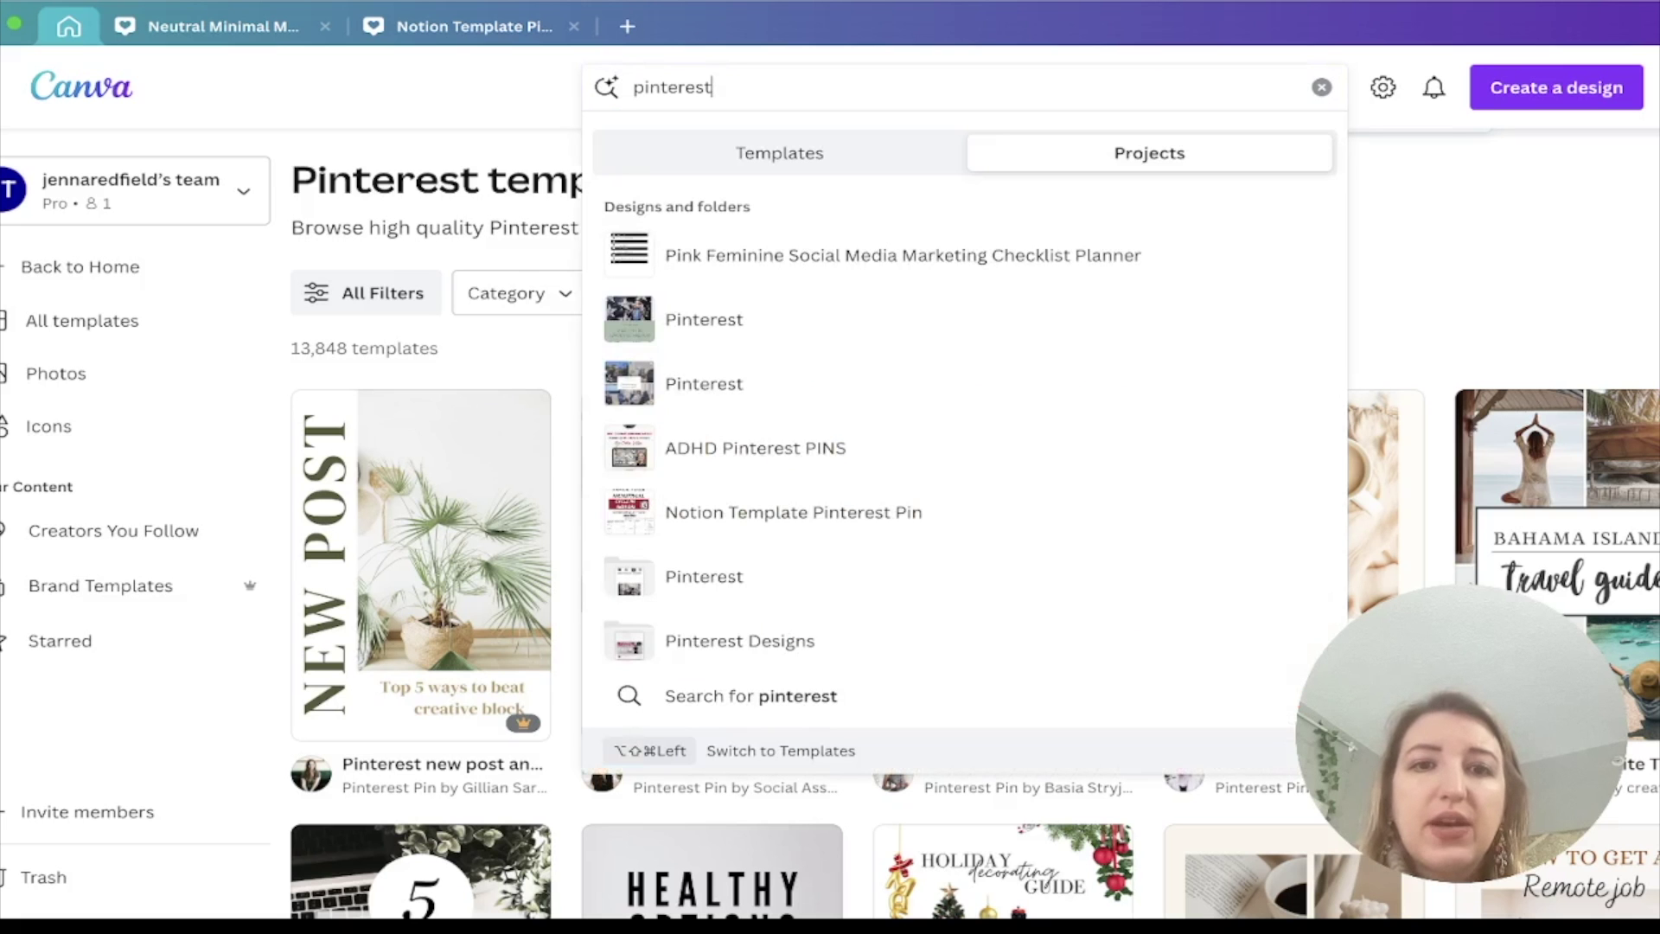
type("yo")
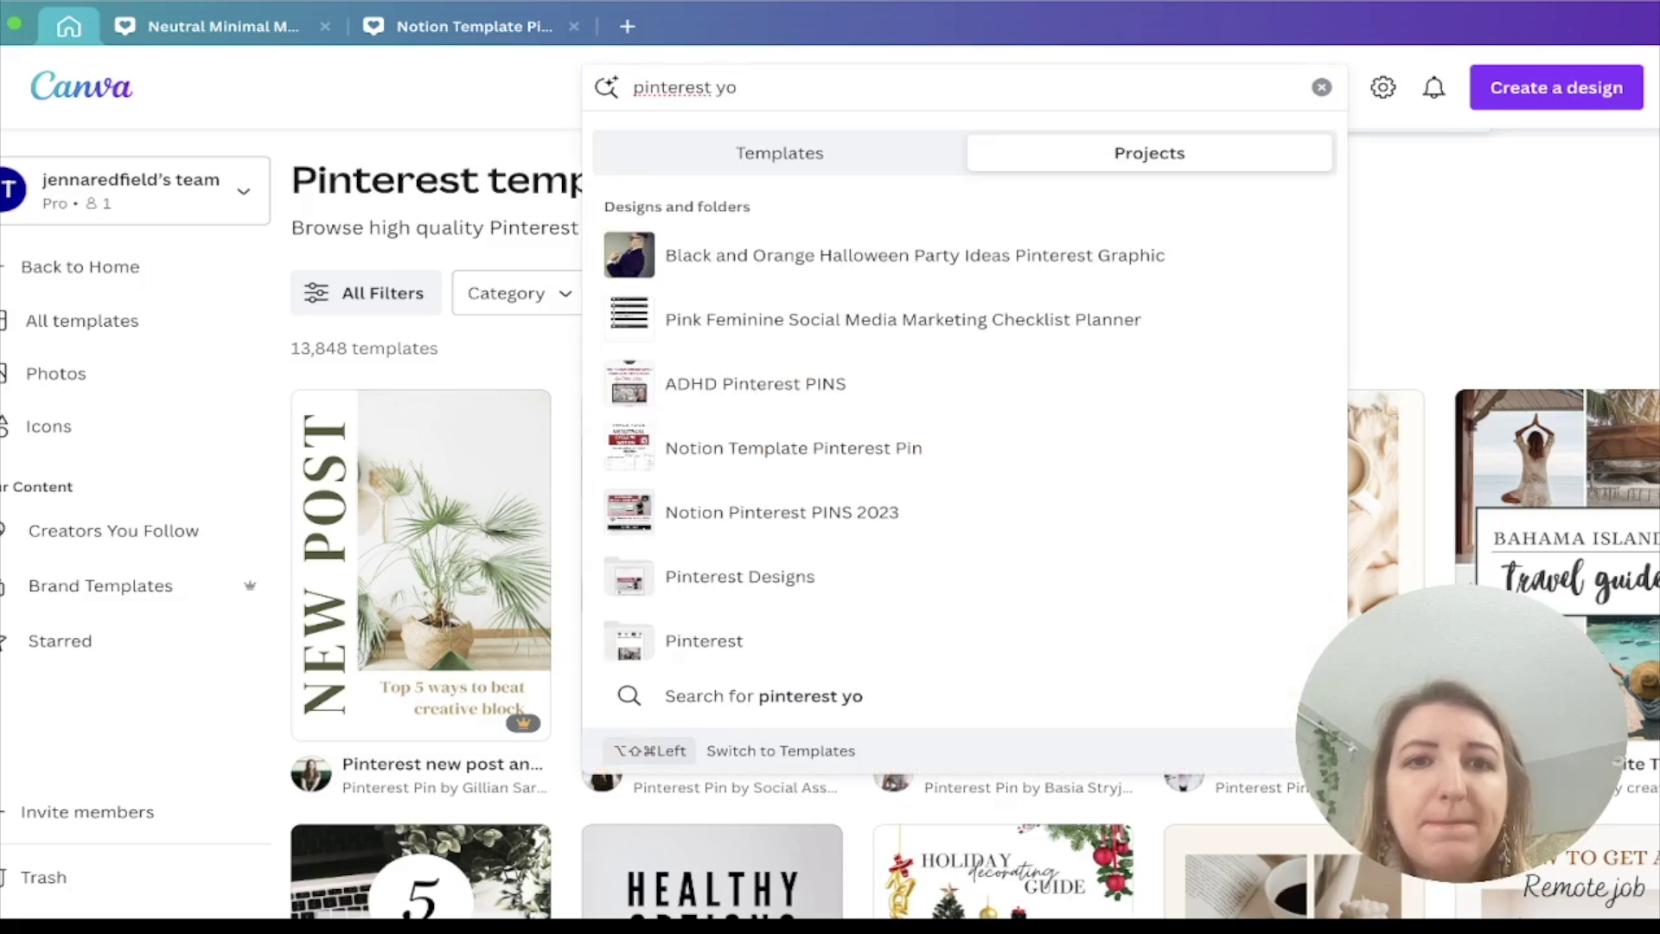
left_click(781, 512)
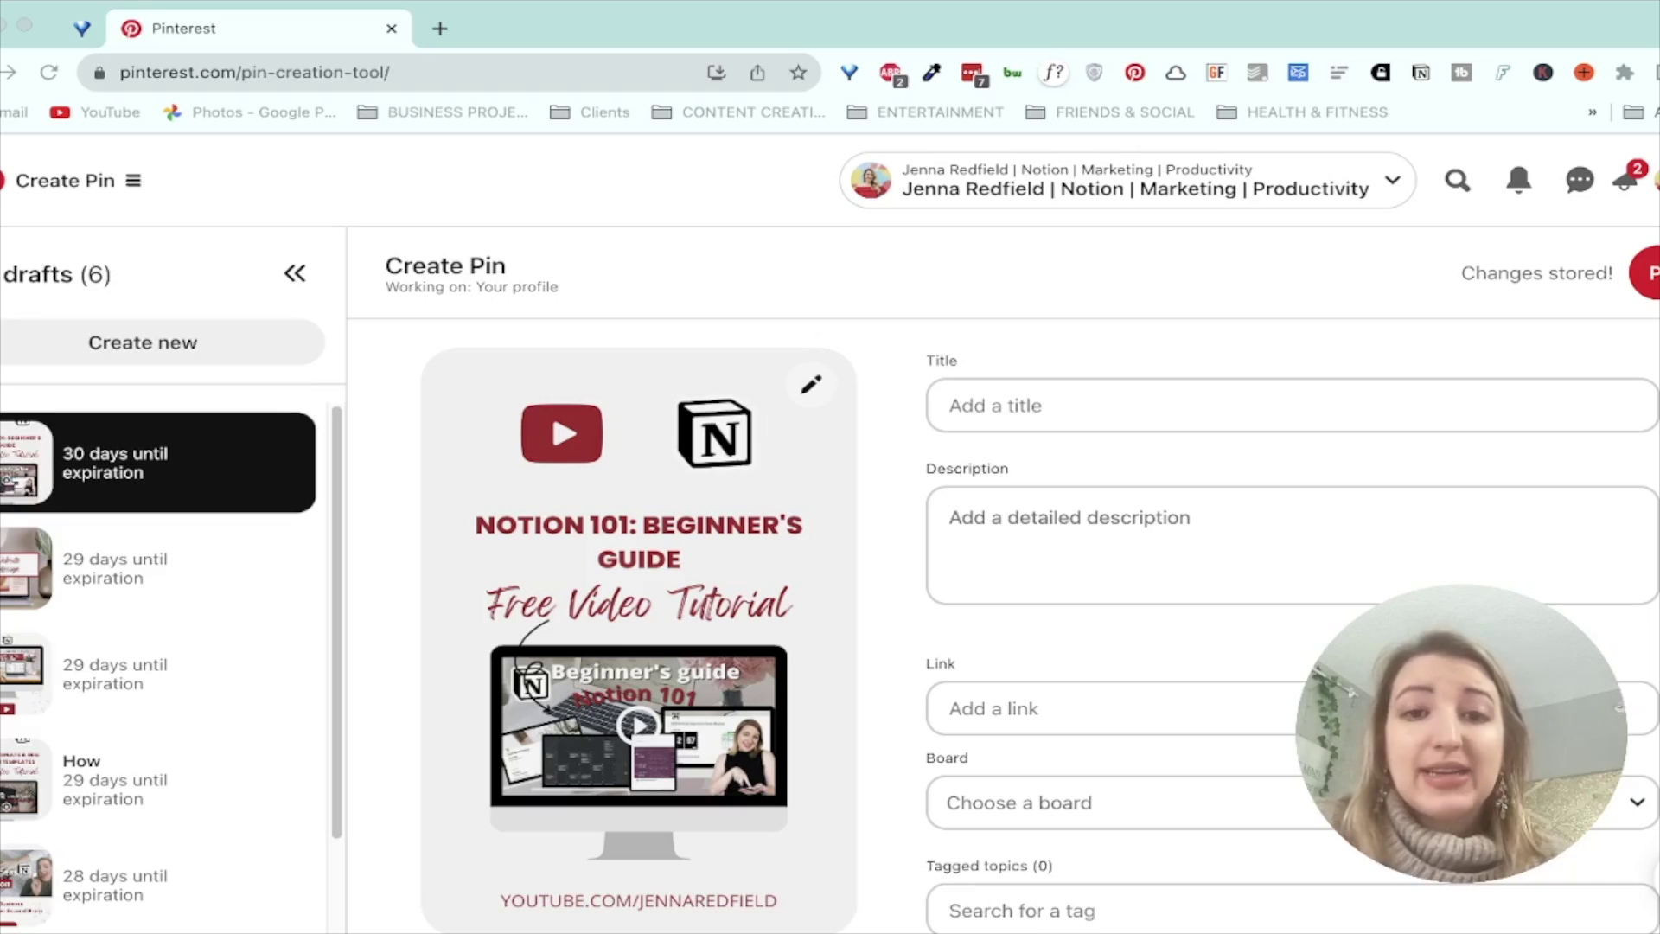
Put the cursor in the Title field of the uploaded Notion 101 pin
left_click(994, 405)
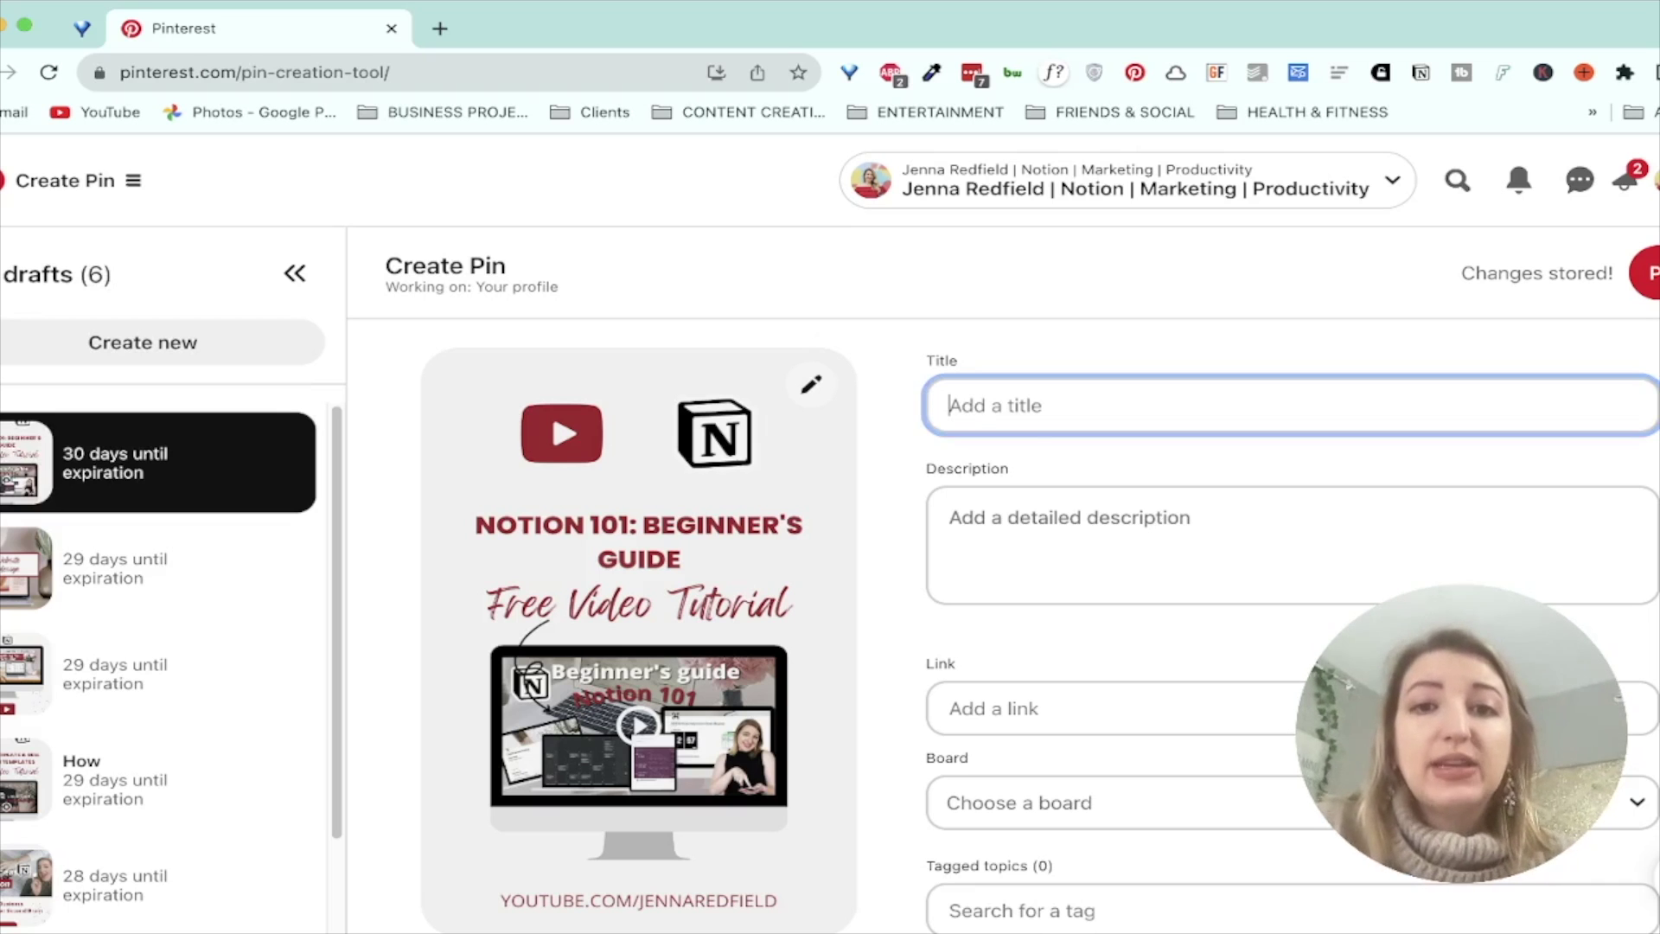
Title the pin 'Notion 101: Beginner's Guide (Free Video Tutorial)'
type("Notion 101: ")
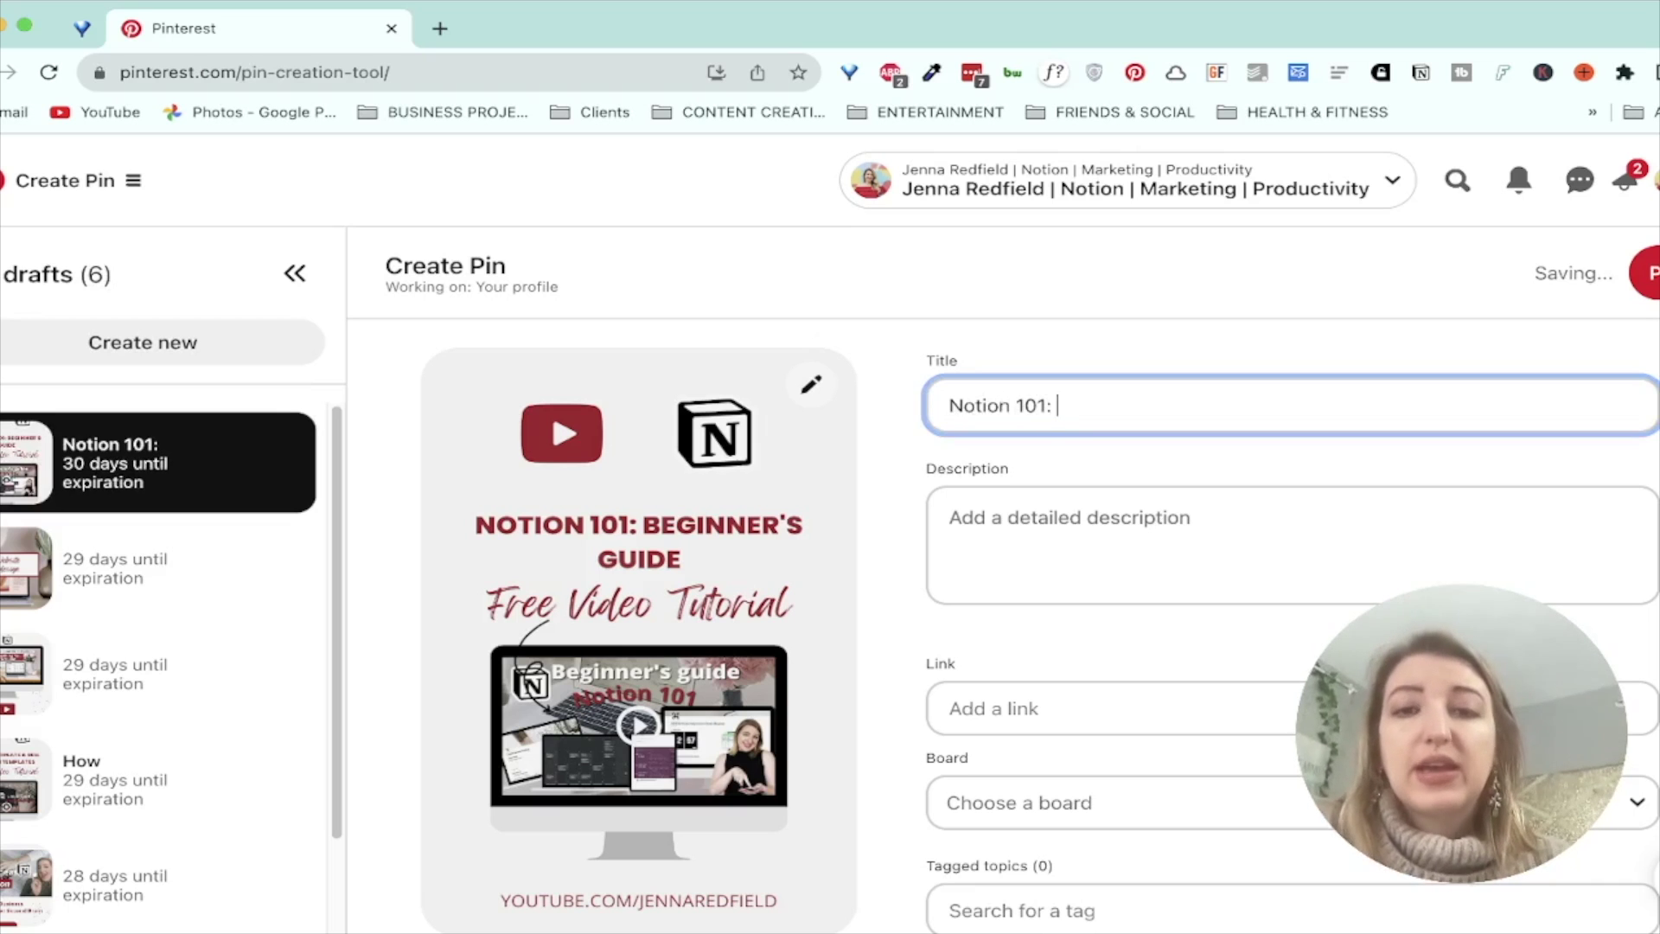
type("Beginner's u")
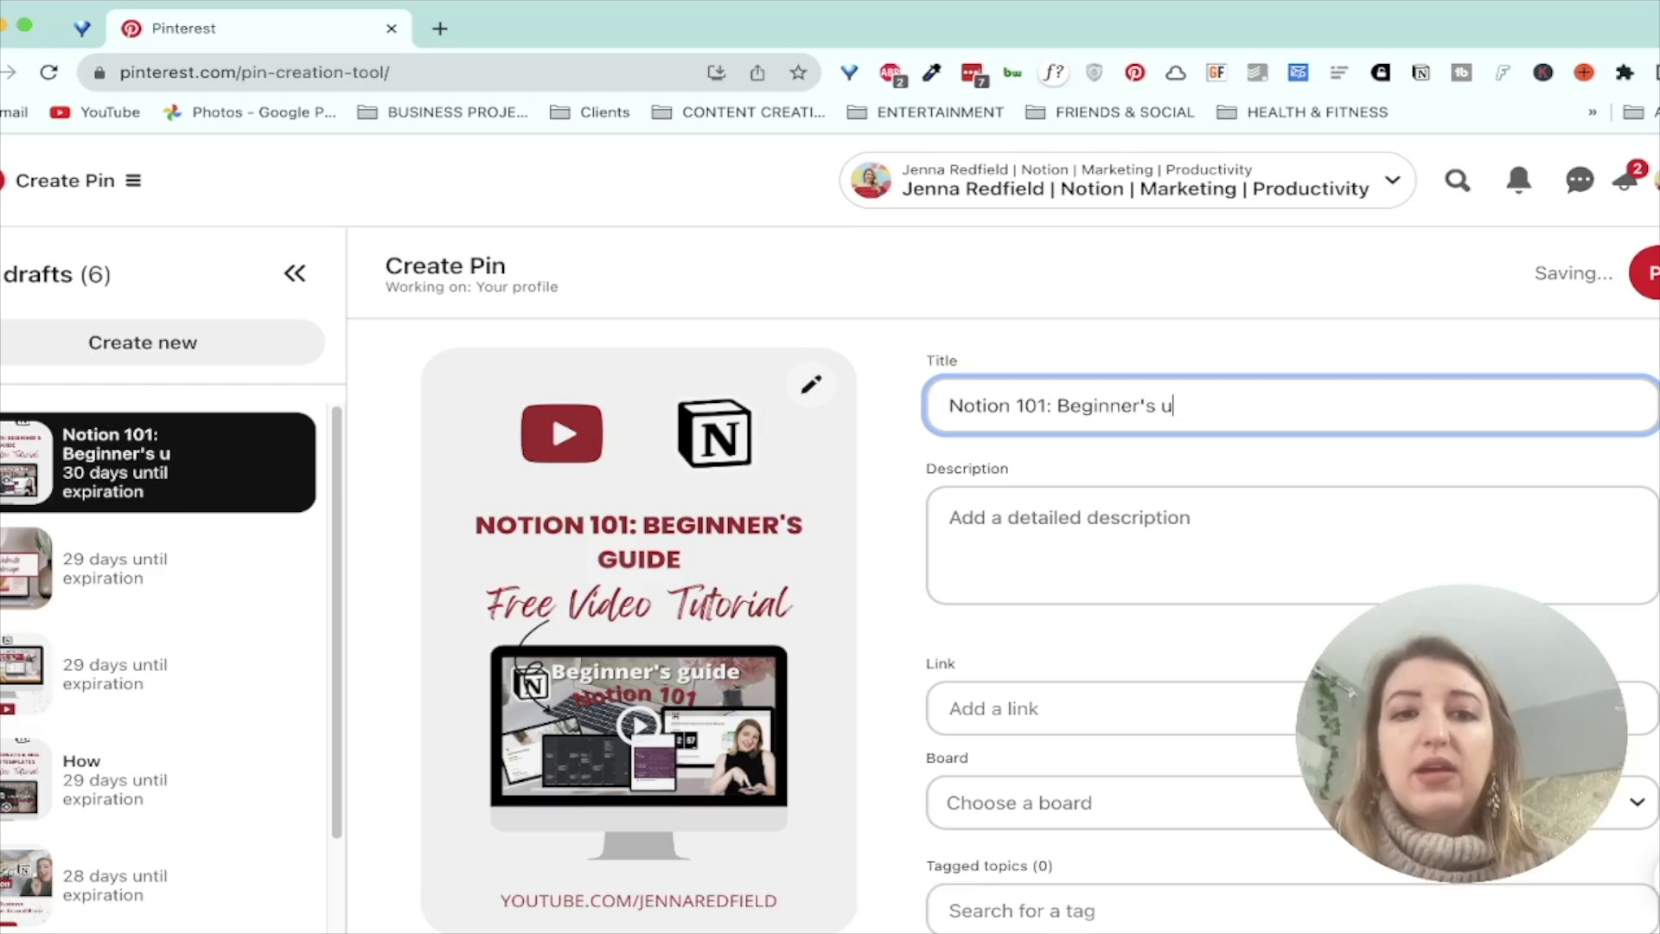
key("BackSpace")
type("Guide (")
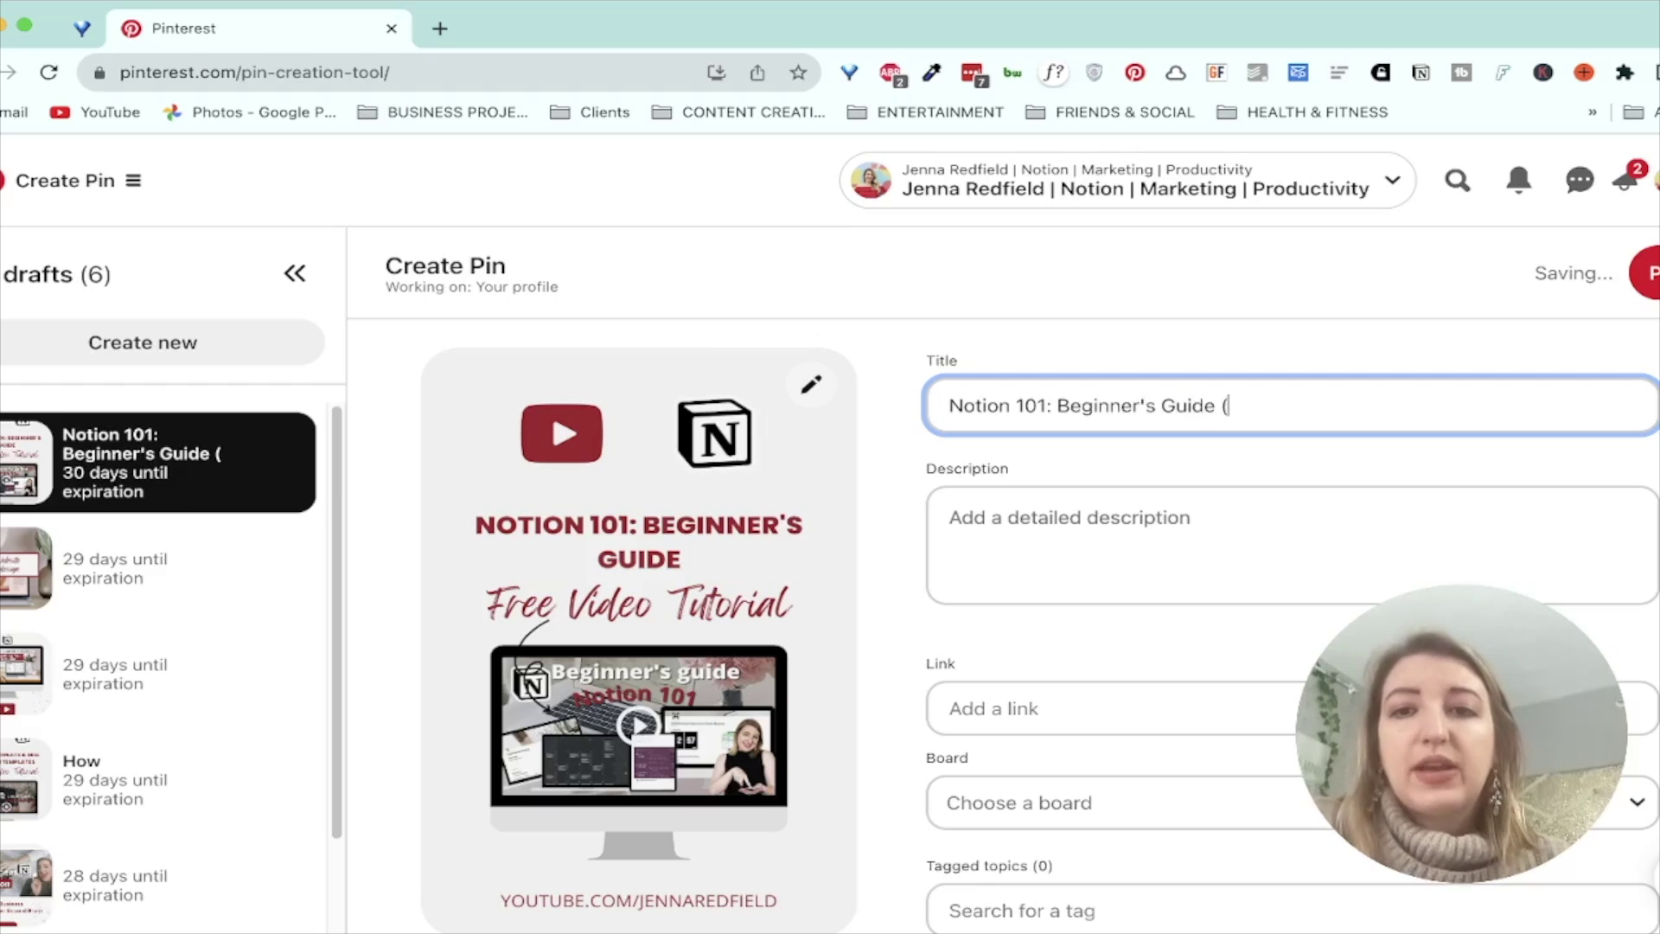
type("Free Video")
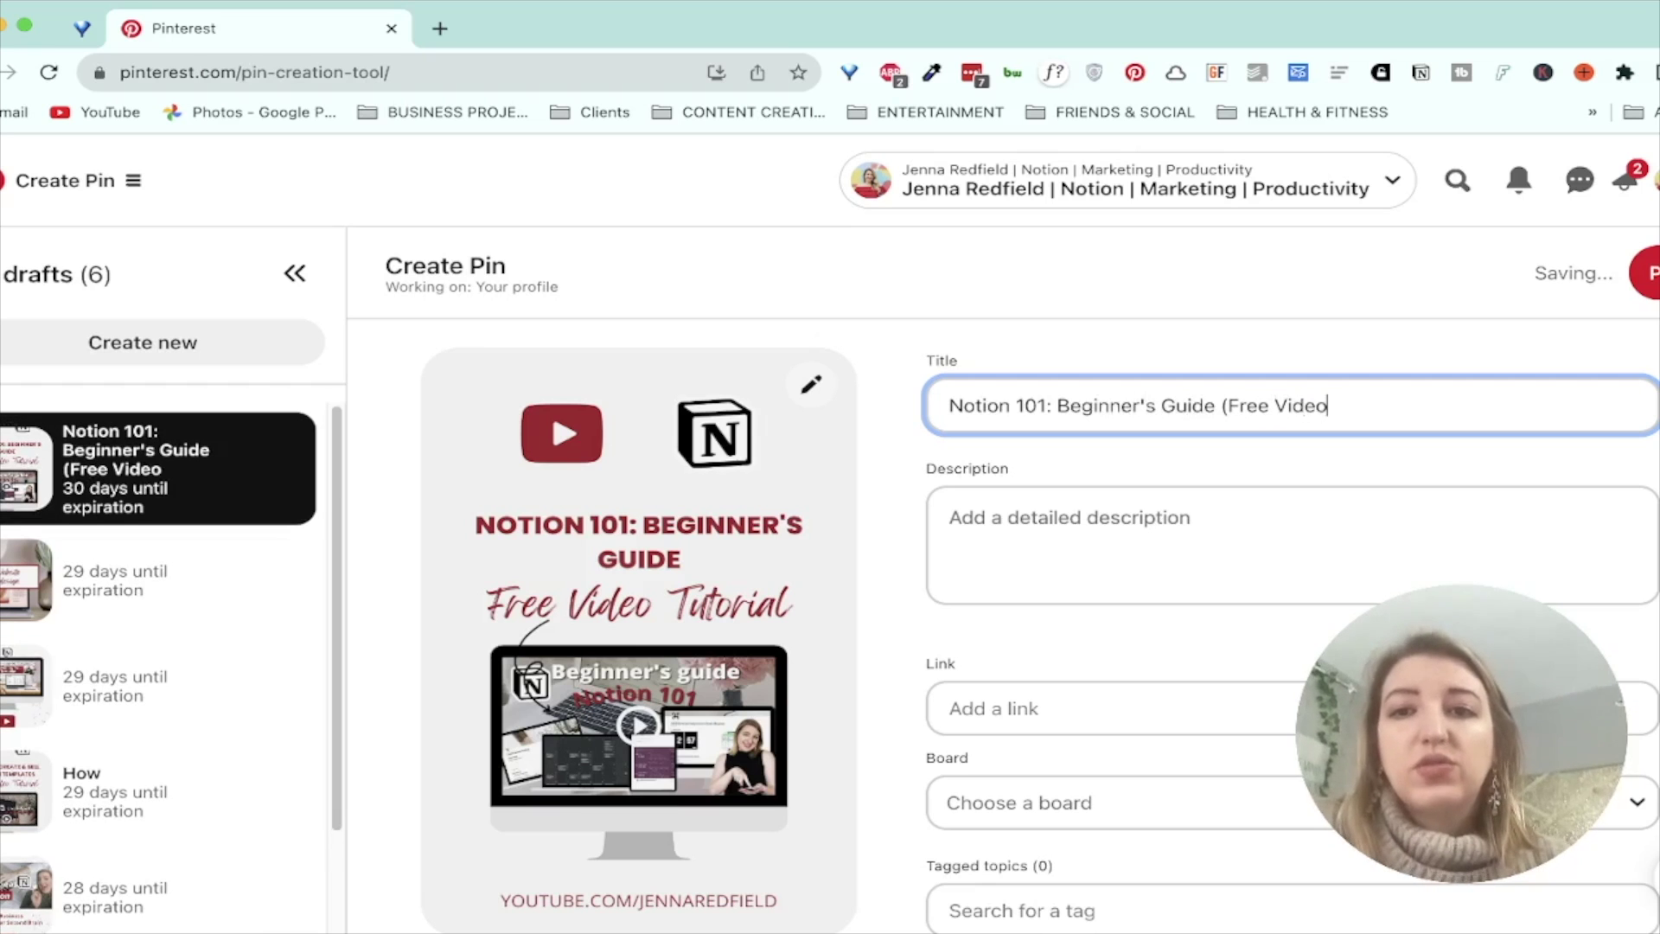
type(" Tutorial)")
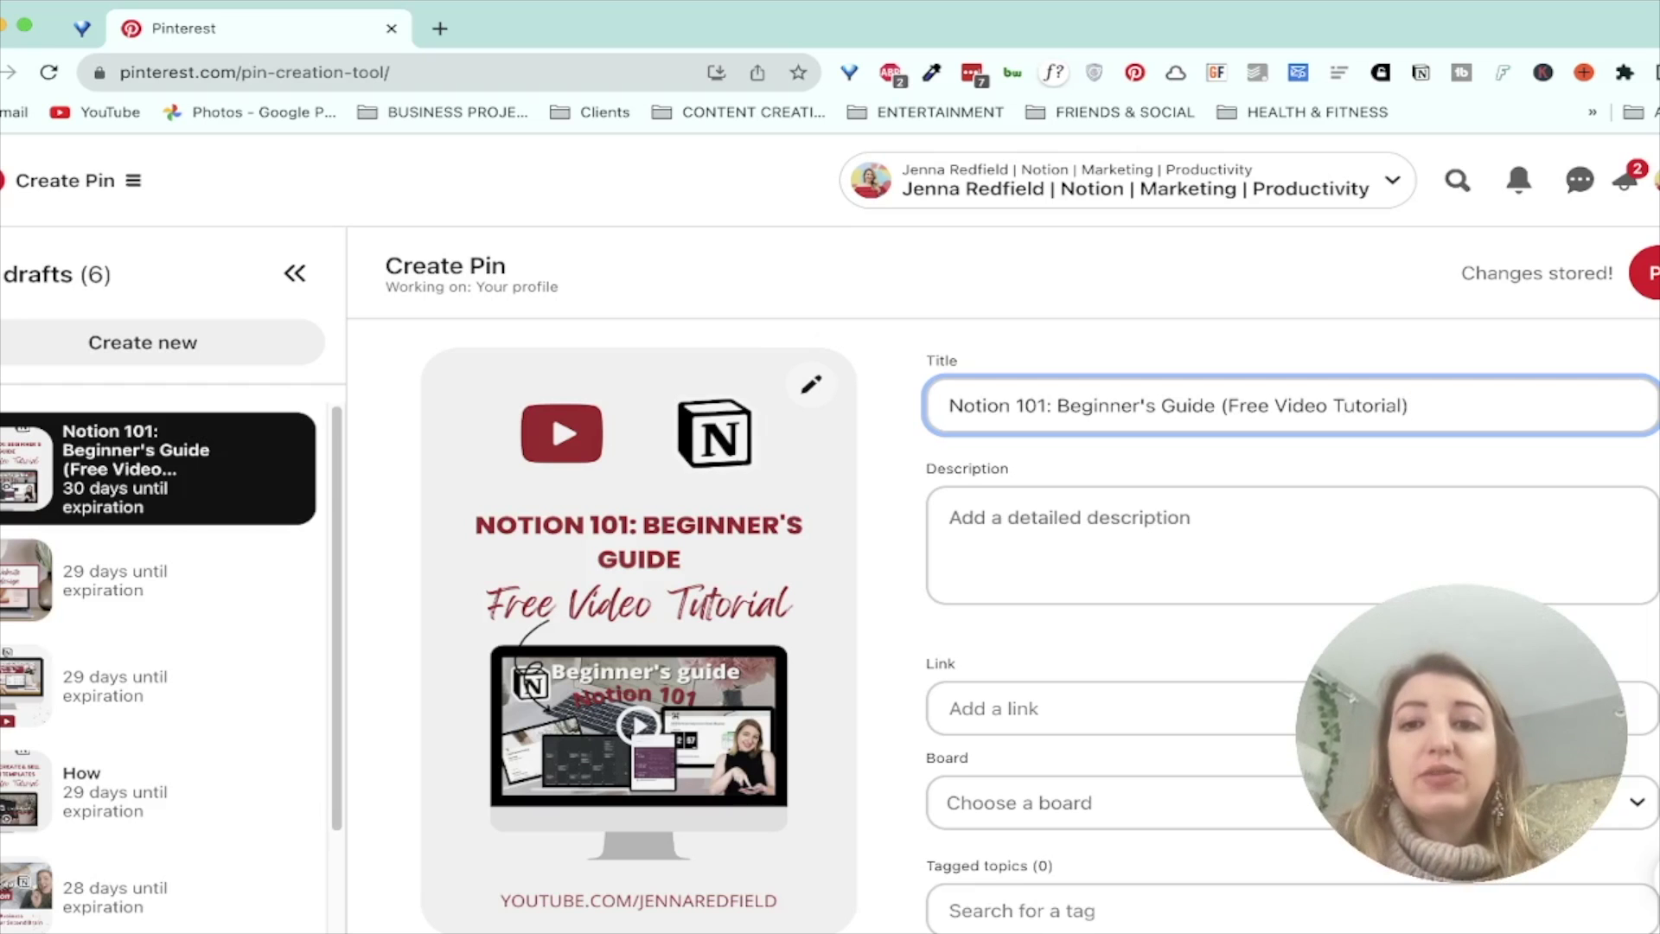
Select the pin title and load chat.openai.com/chat in a new browser tab
key("super+a")
key("super+c")
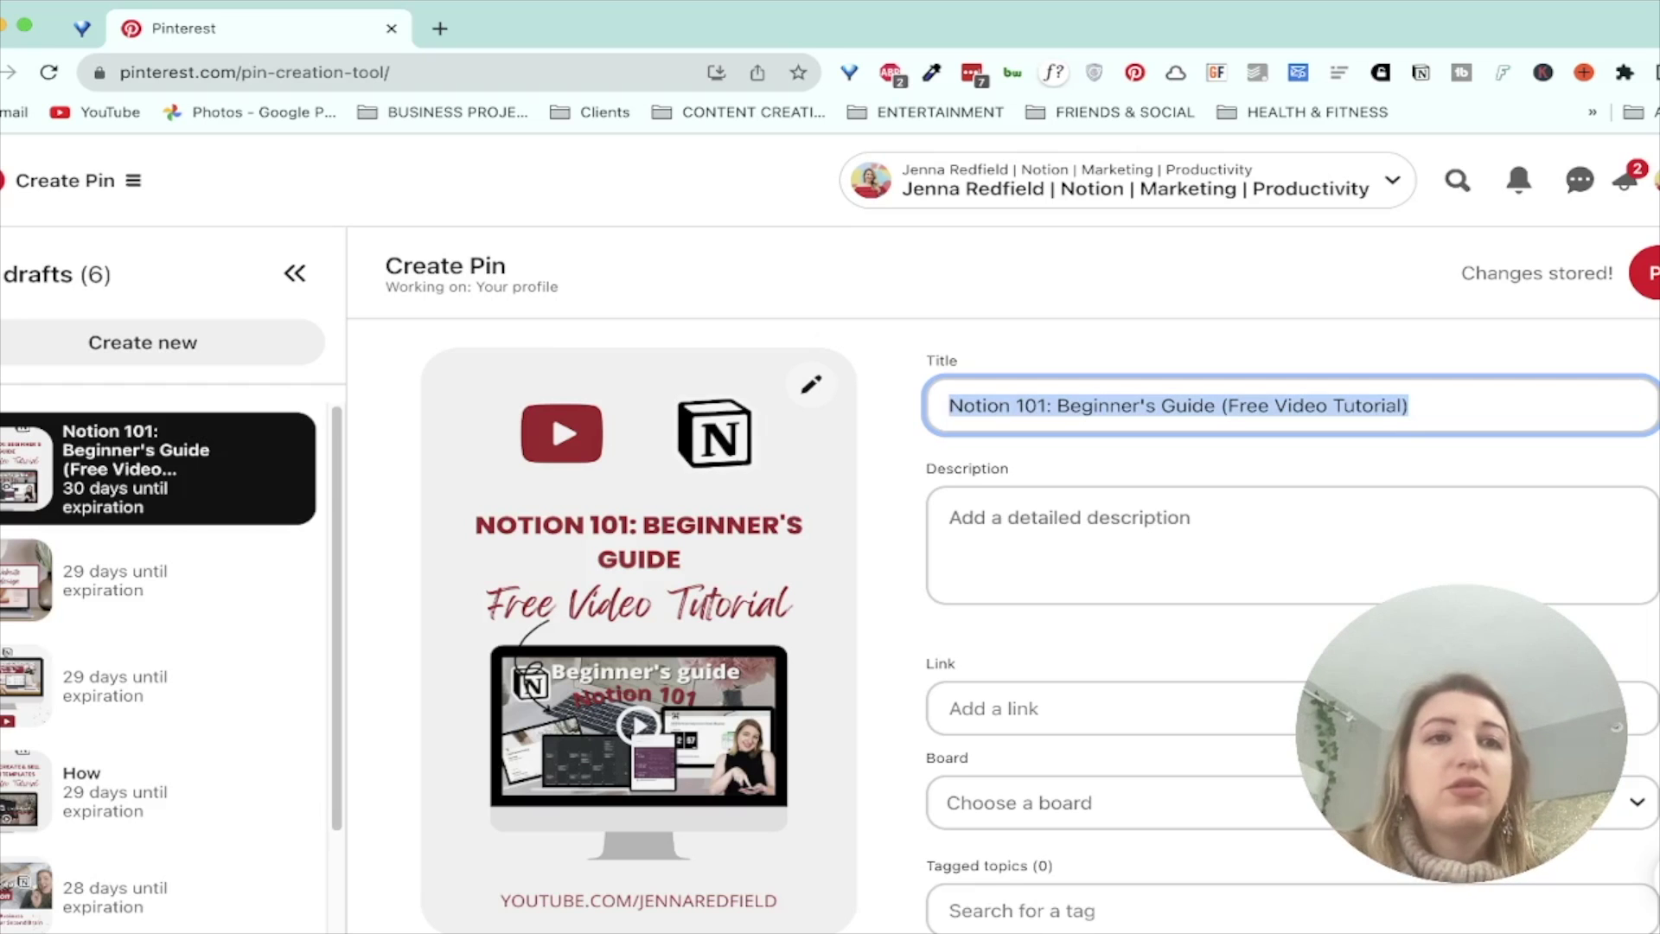
key("super+t")
type("chat.openai.com/chat")
key("Return")
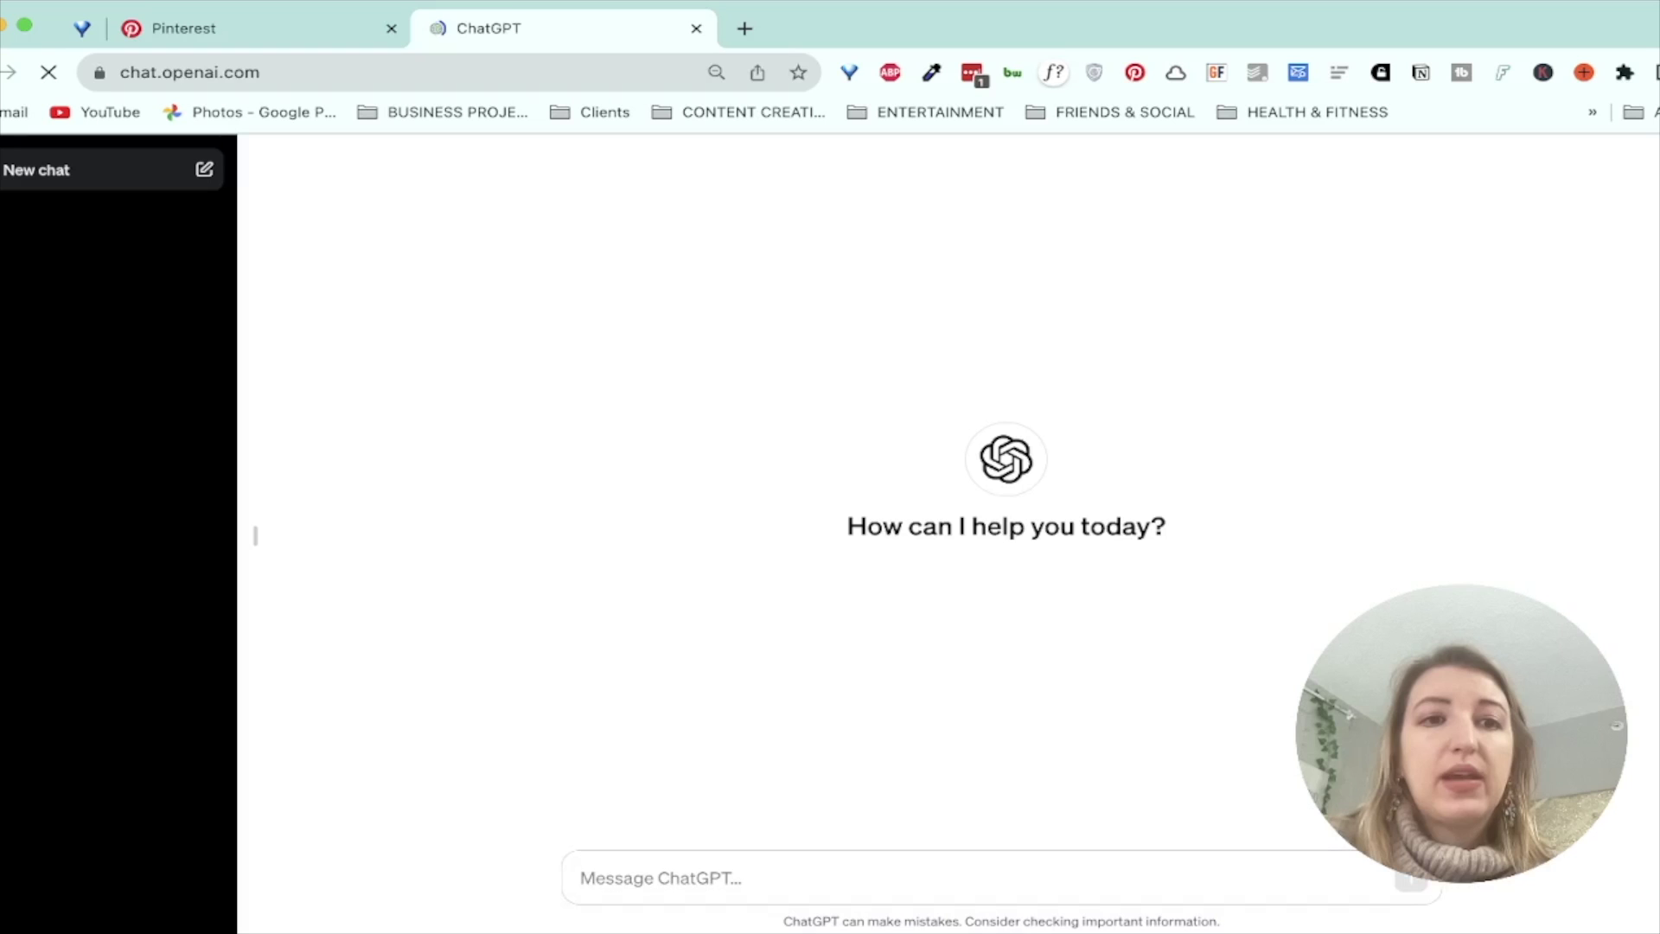
Ask ChatGPT for a Pinterest description using the pasted Notion 101 pin title
left_click(255, 536)
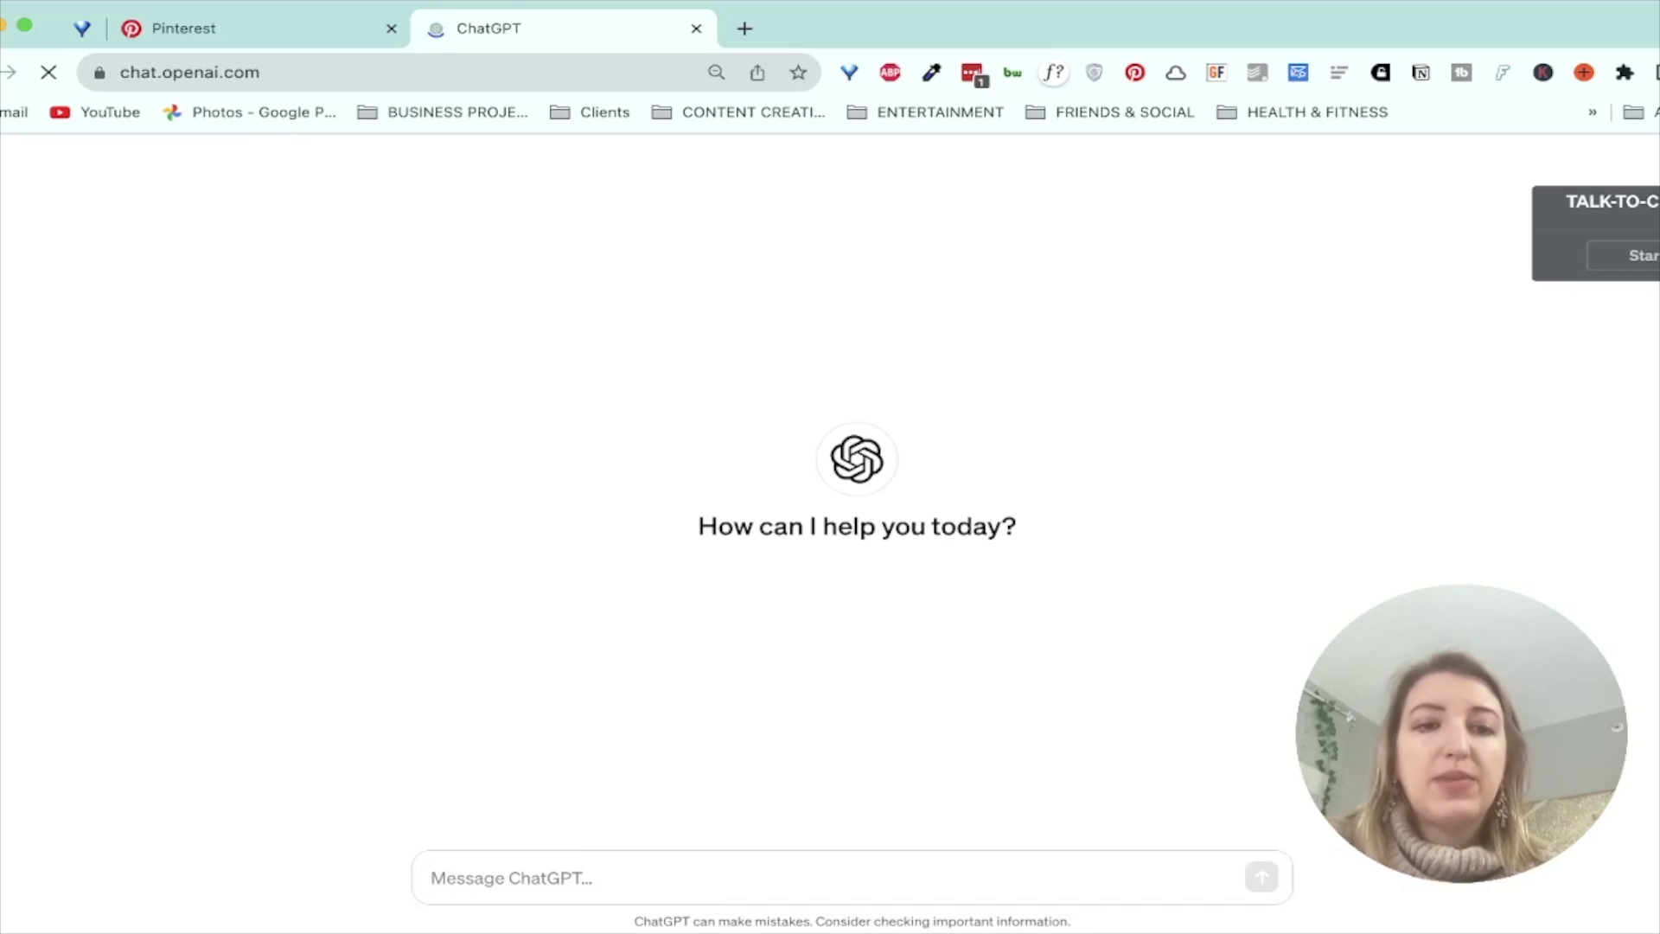
key("super+v")
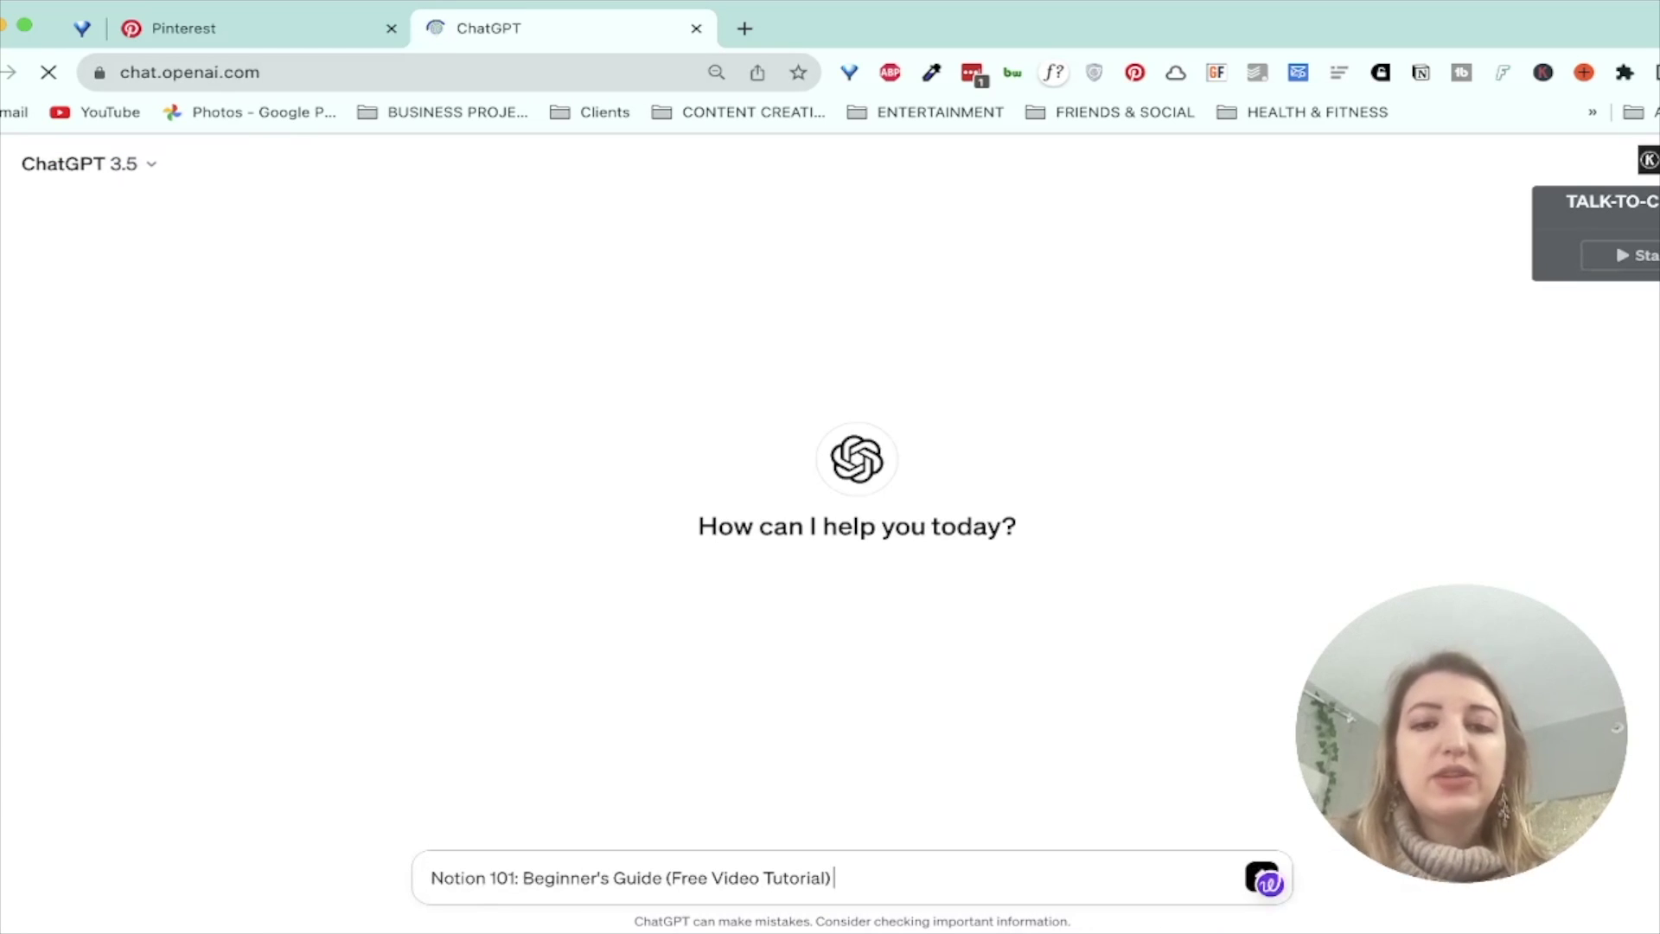
type("pinterest descr")
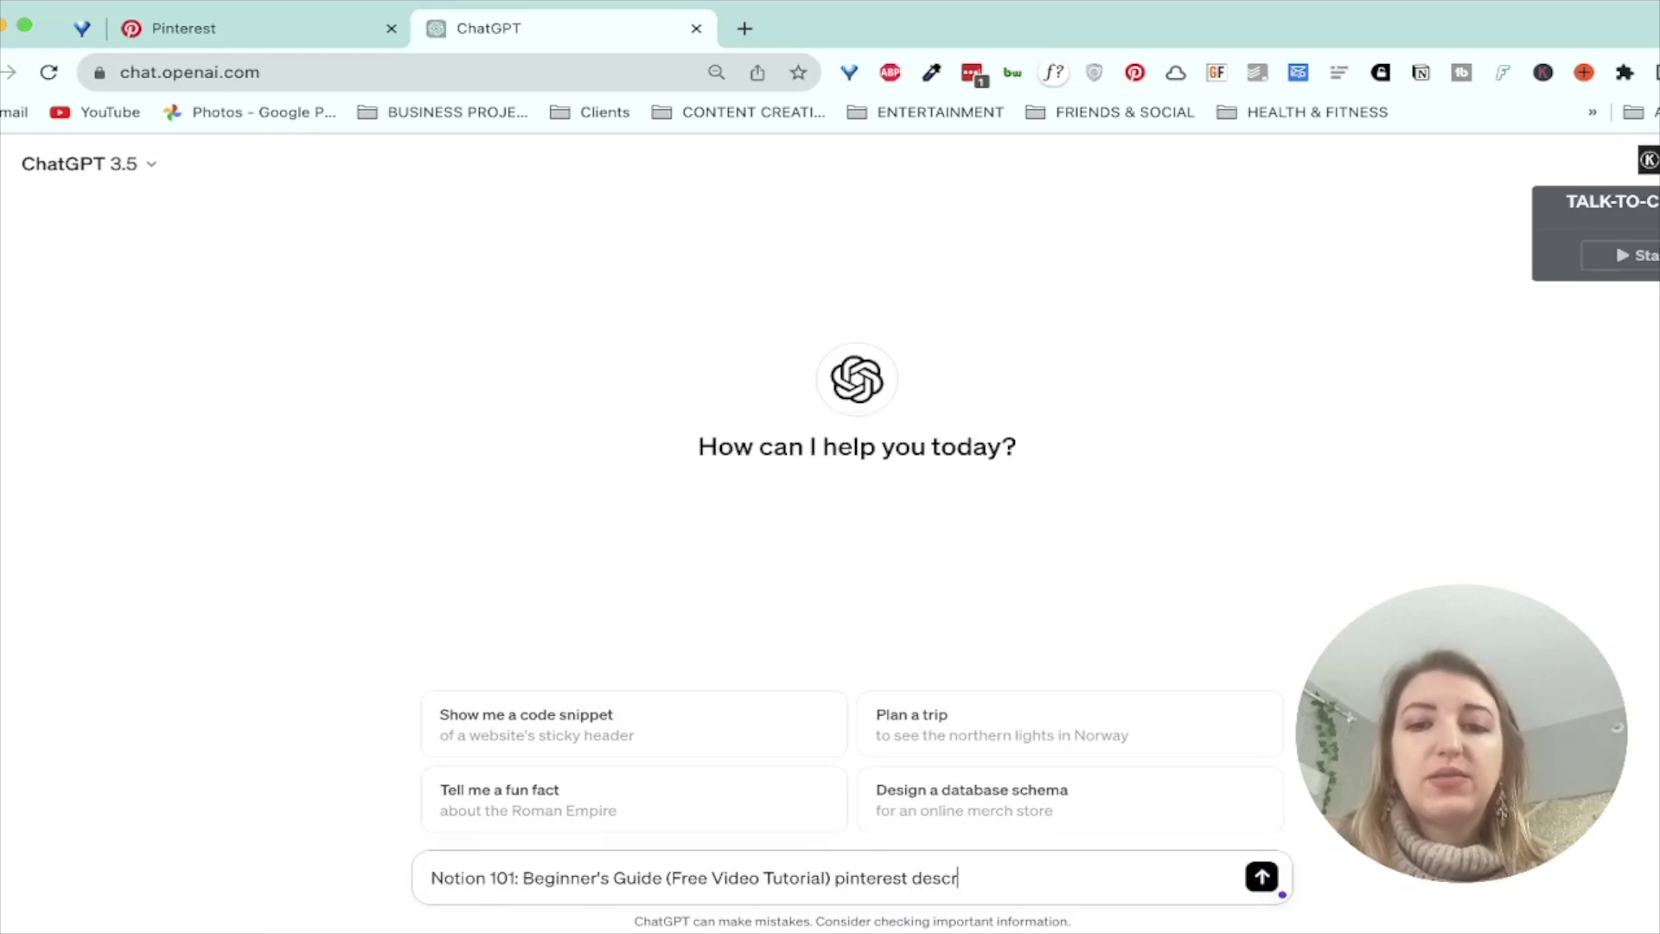
type("iption")
key("Return")
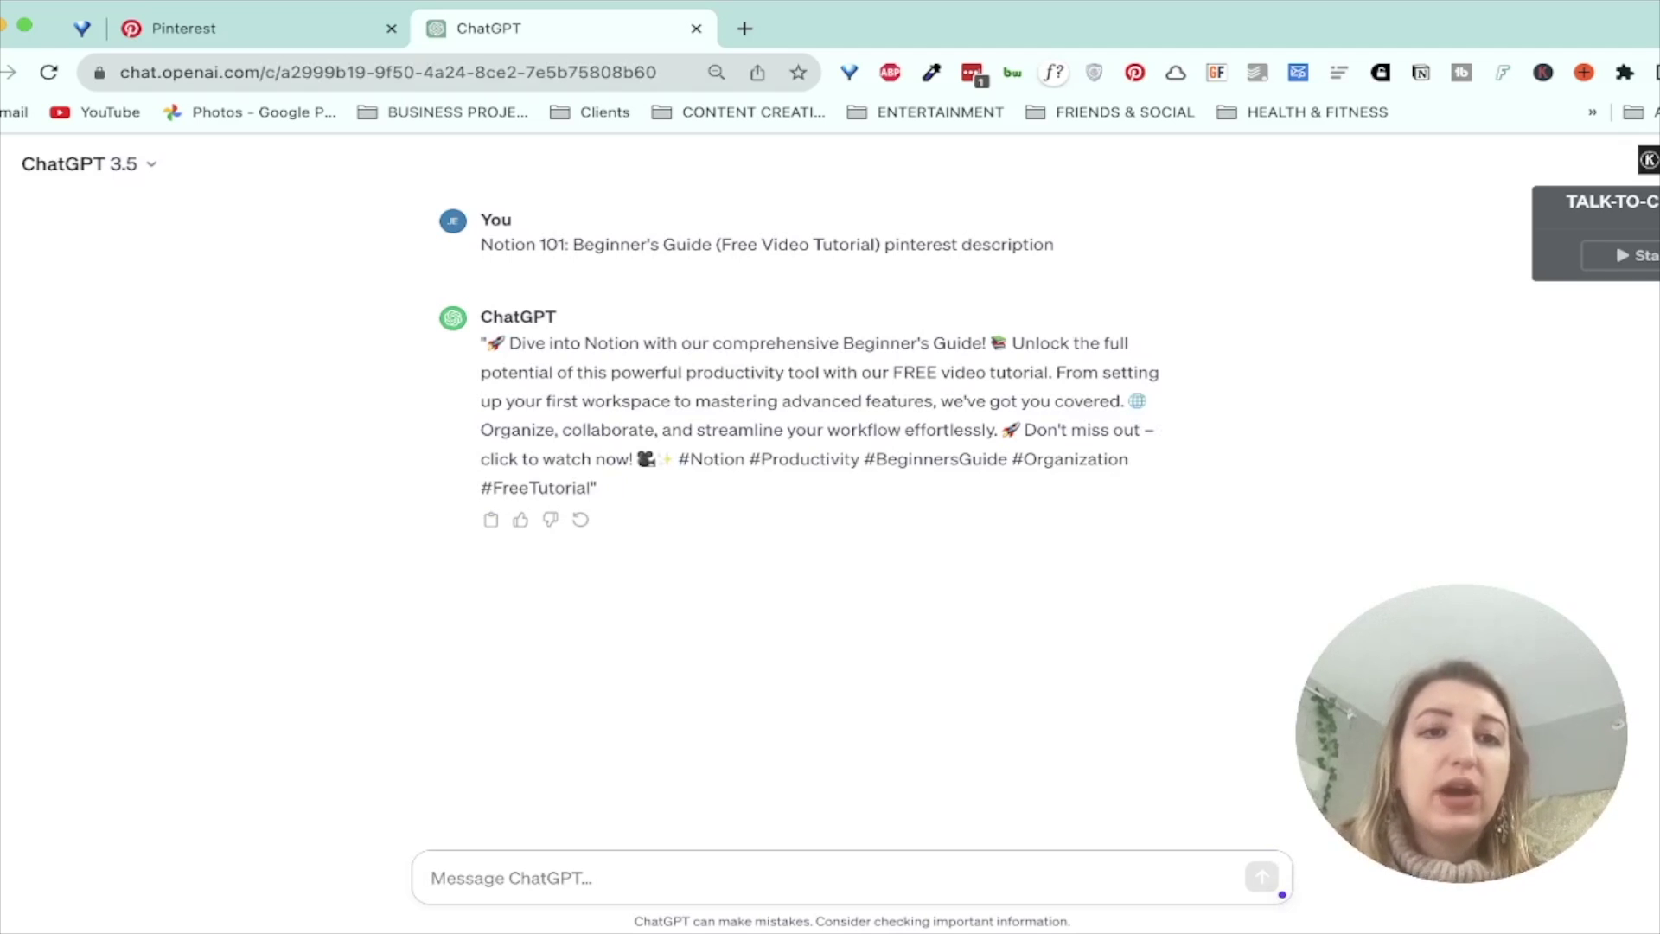
Select ChatGPT's generated description and return to the Pinterest pin form
left_click_drag(486, 344, 611, 427)
left_click_drag(486, 344, 591, 487)
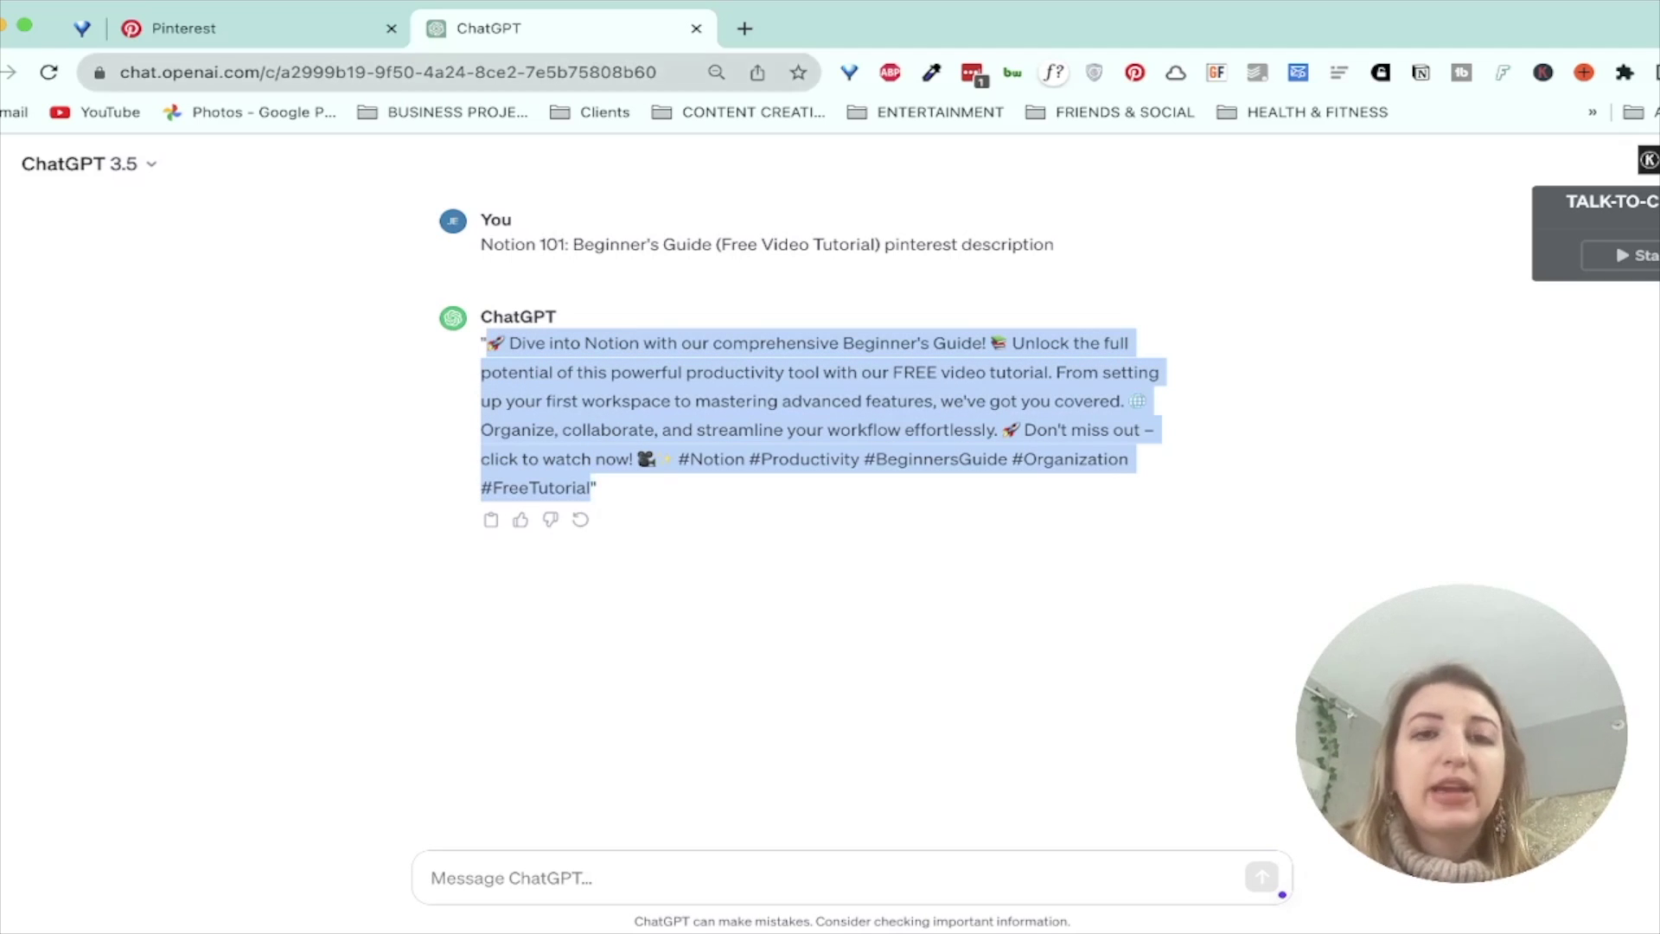
left_click(183, 28)
Paste ChatGPT's description into the pin, select the Link field, and switch to Notion
key("Tab")
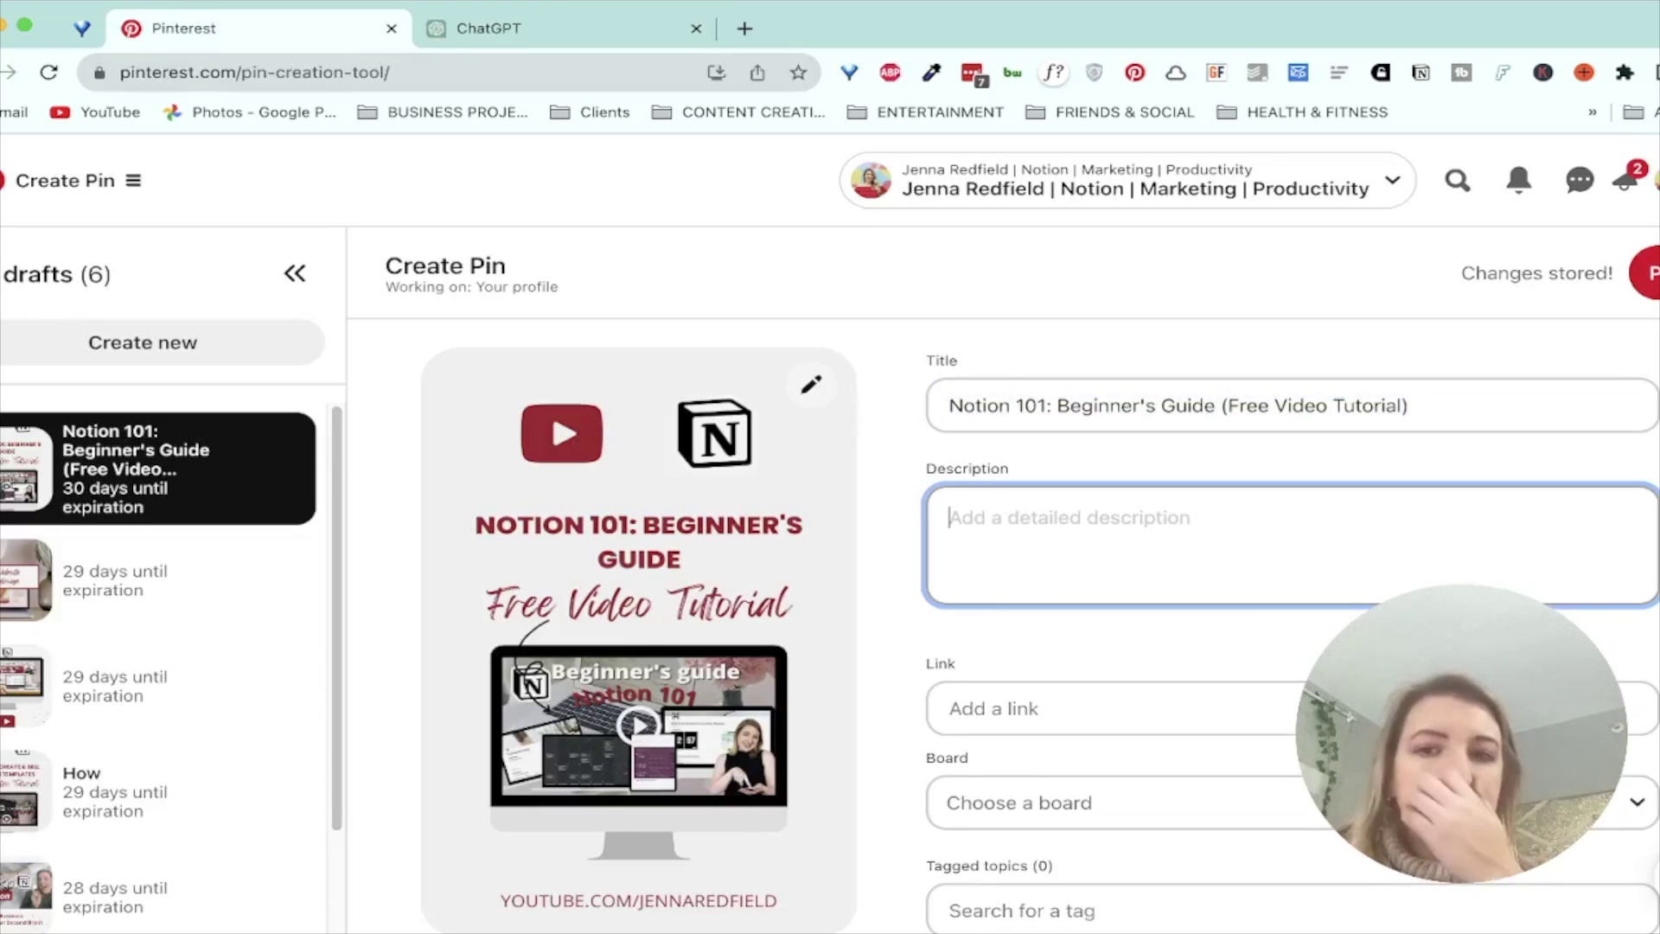
key("super+v")
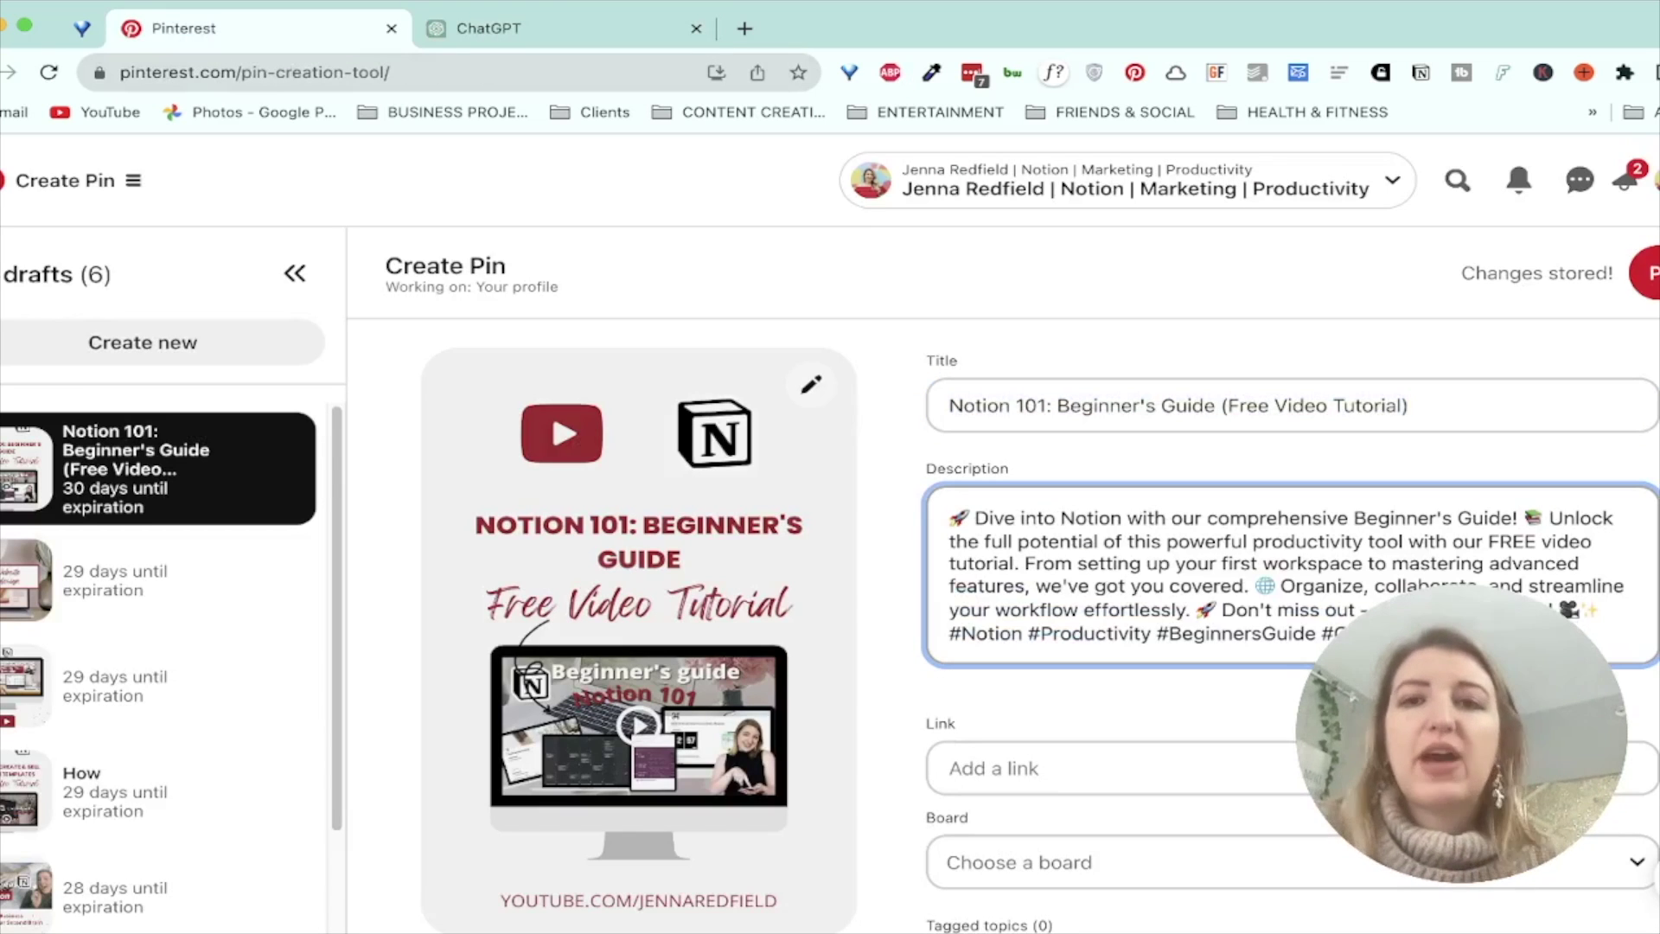
scroll(1037, 623, "down", 3)
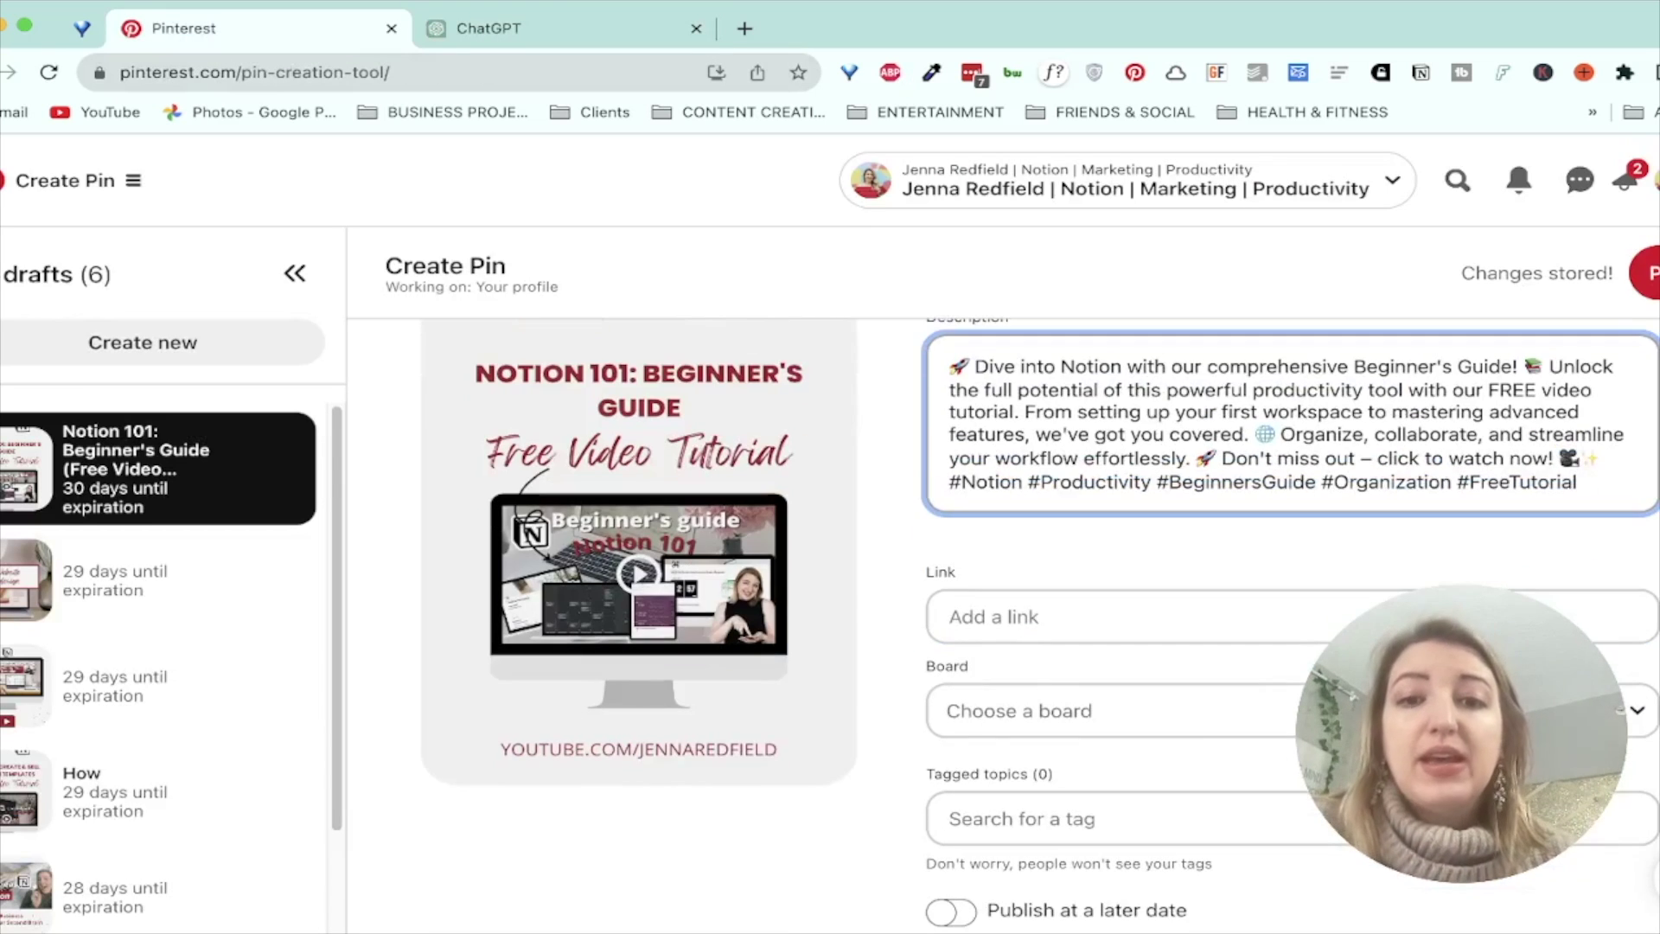
left_click(950, 616)
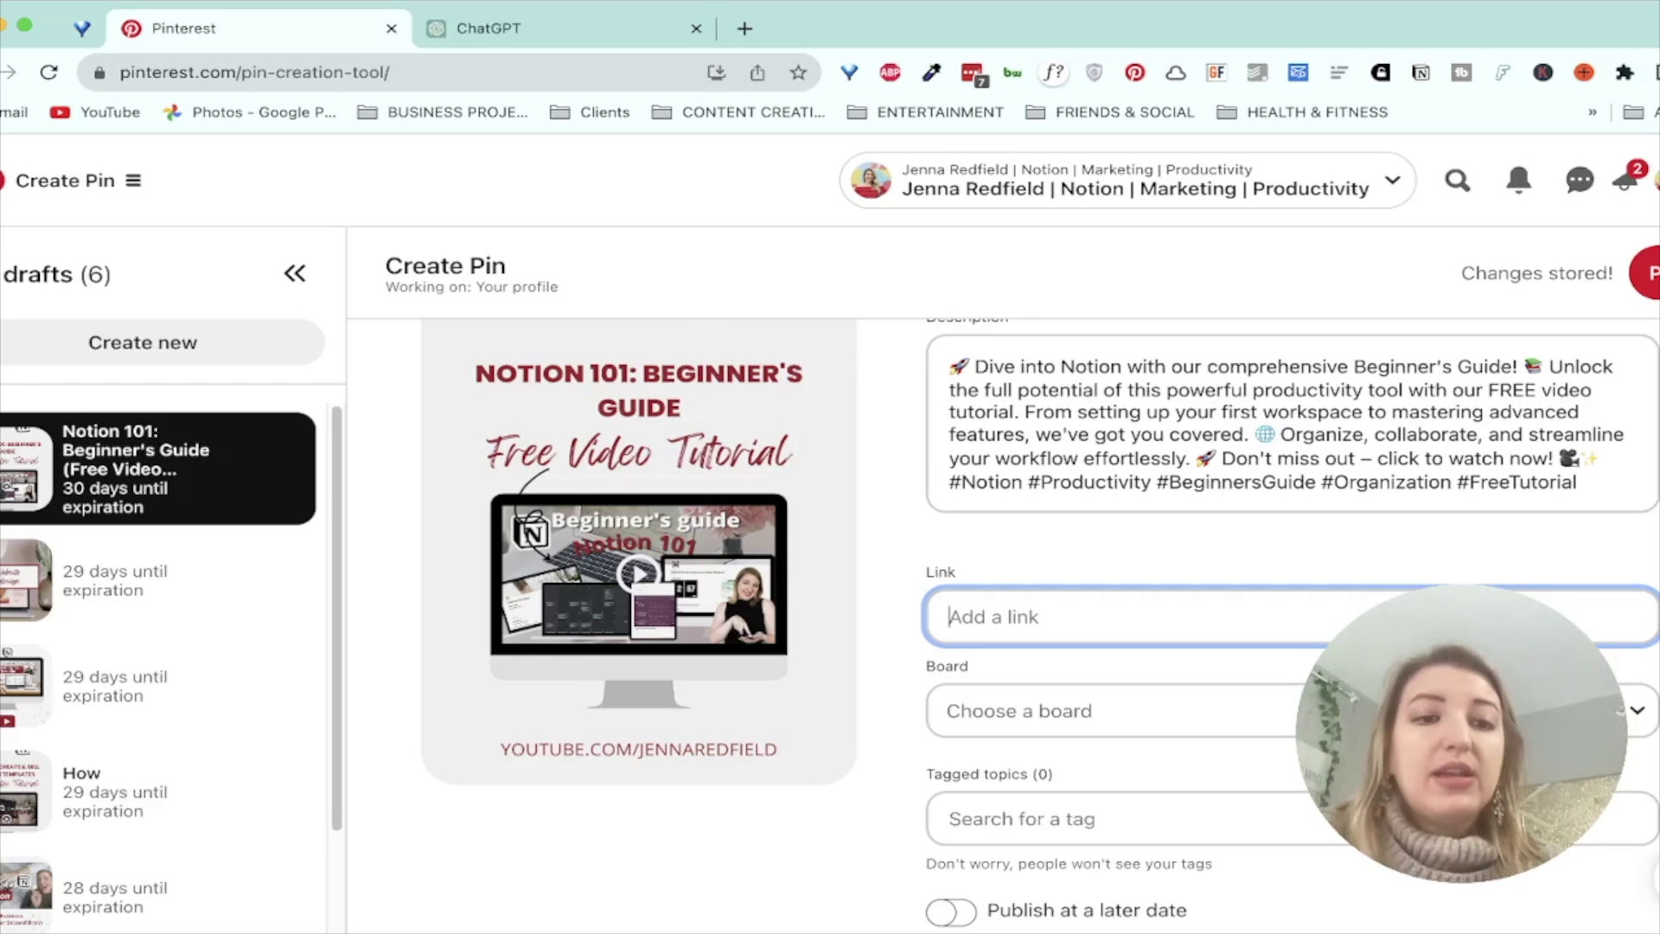
key("super+Tab")
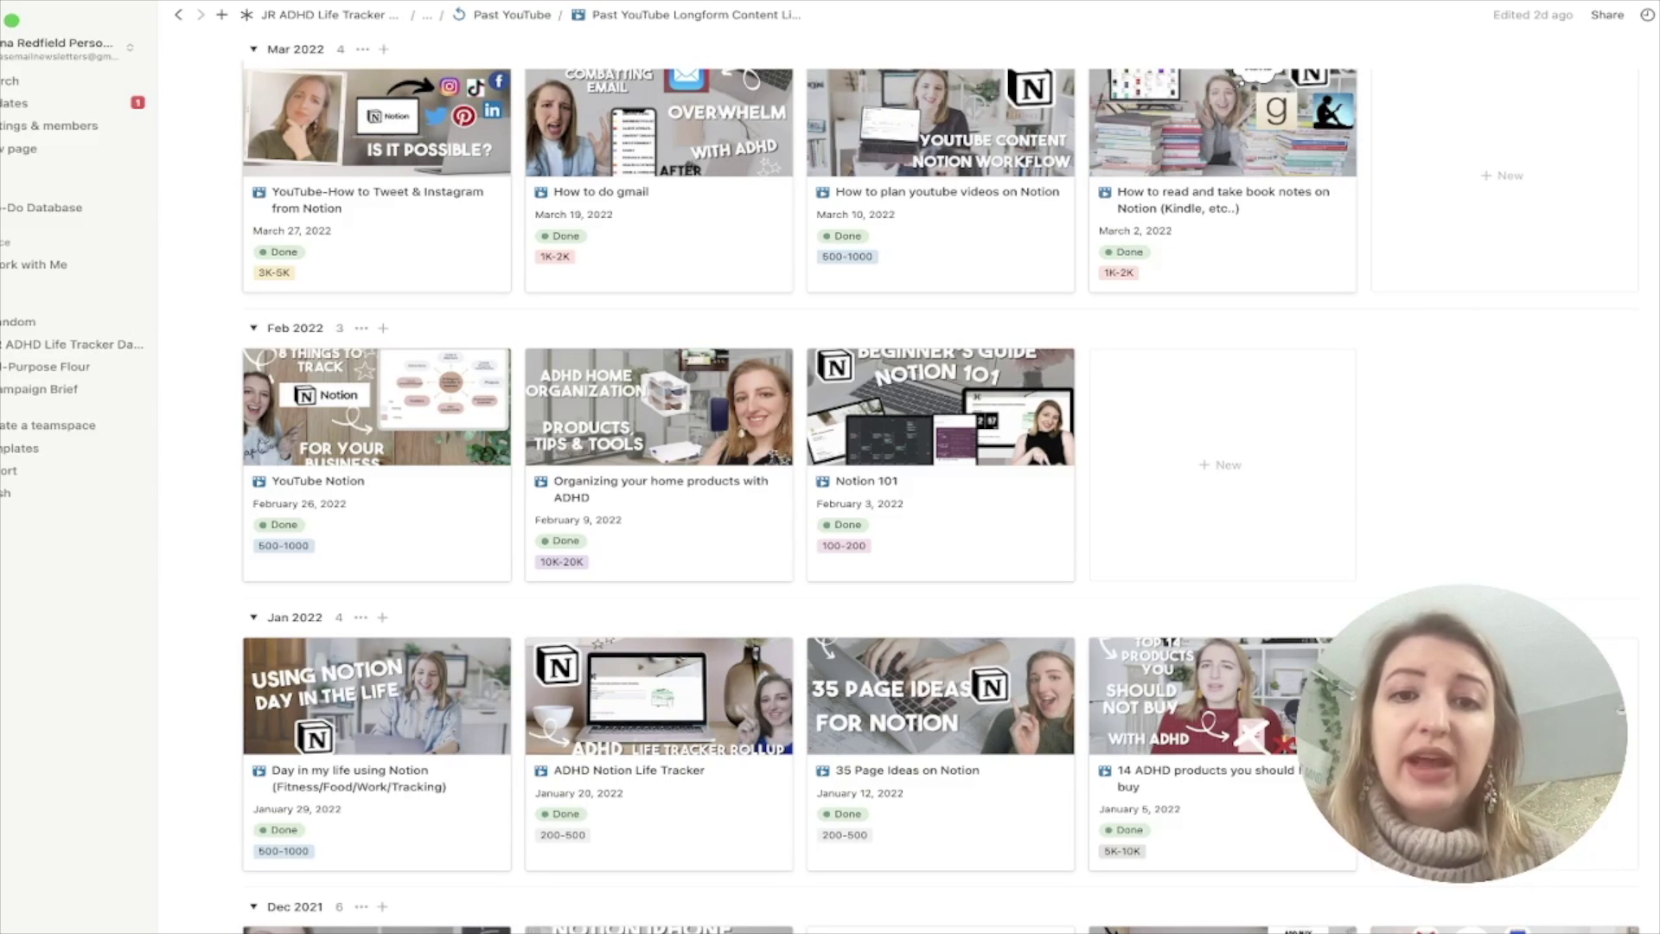
Open the Notion 101 video page and copy its Posted URL and Pinterest Description
left_click(940, 510)
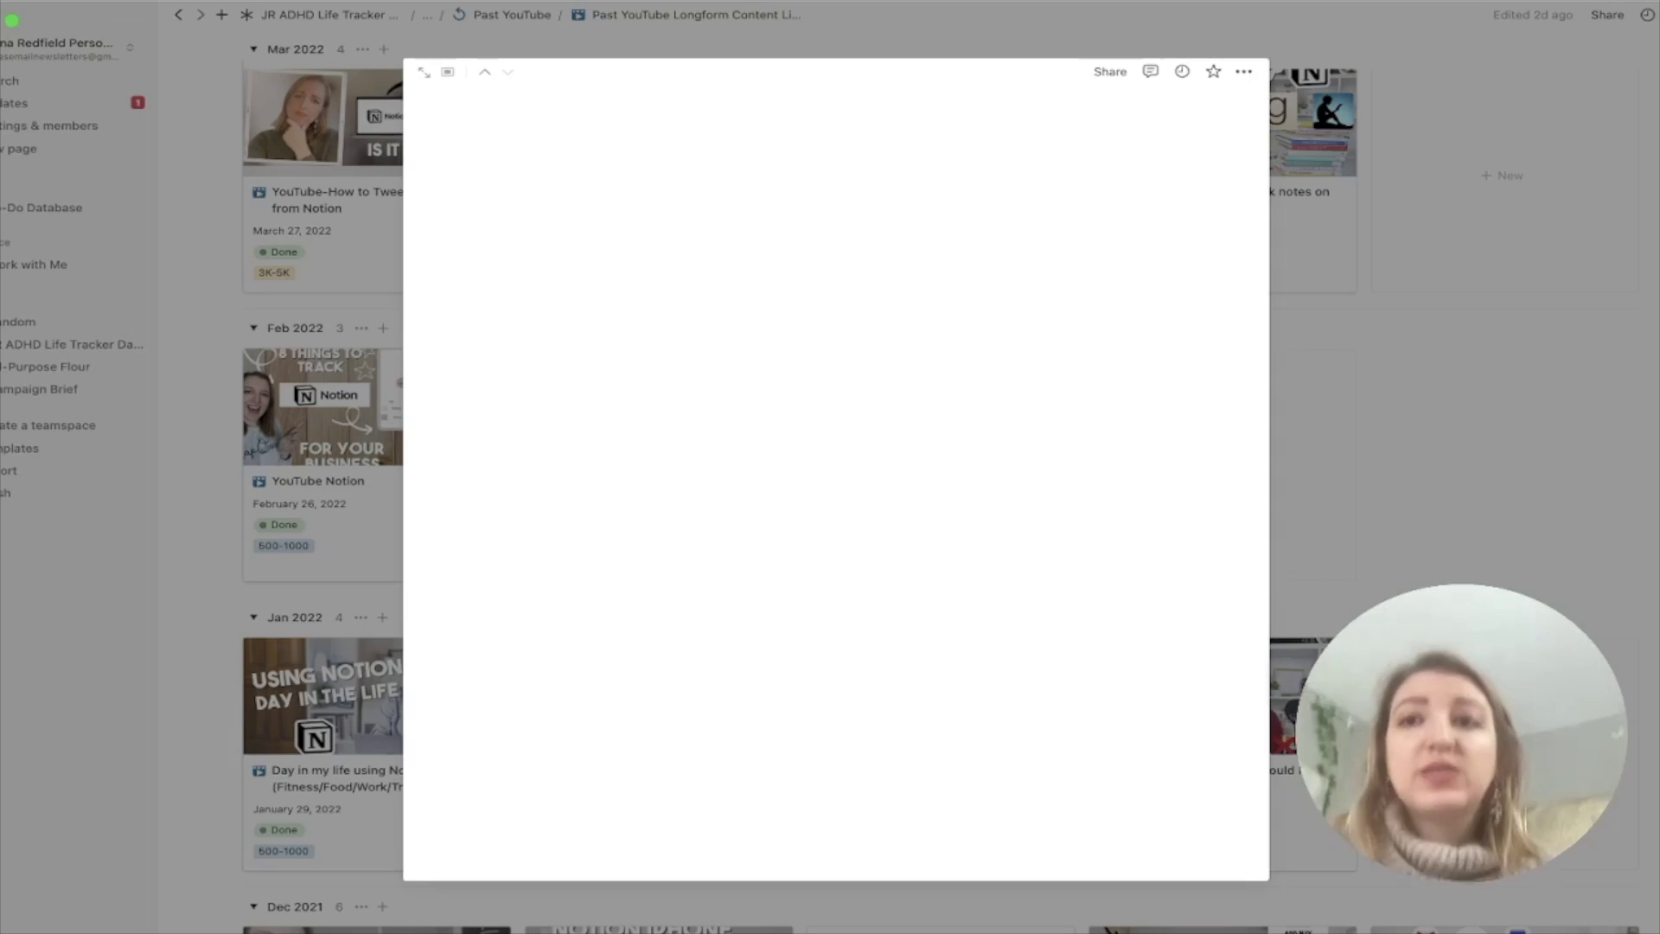
scroll(835, 484, "down", 5)
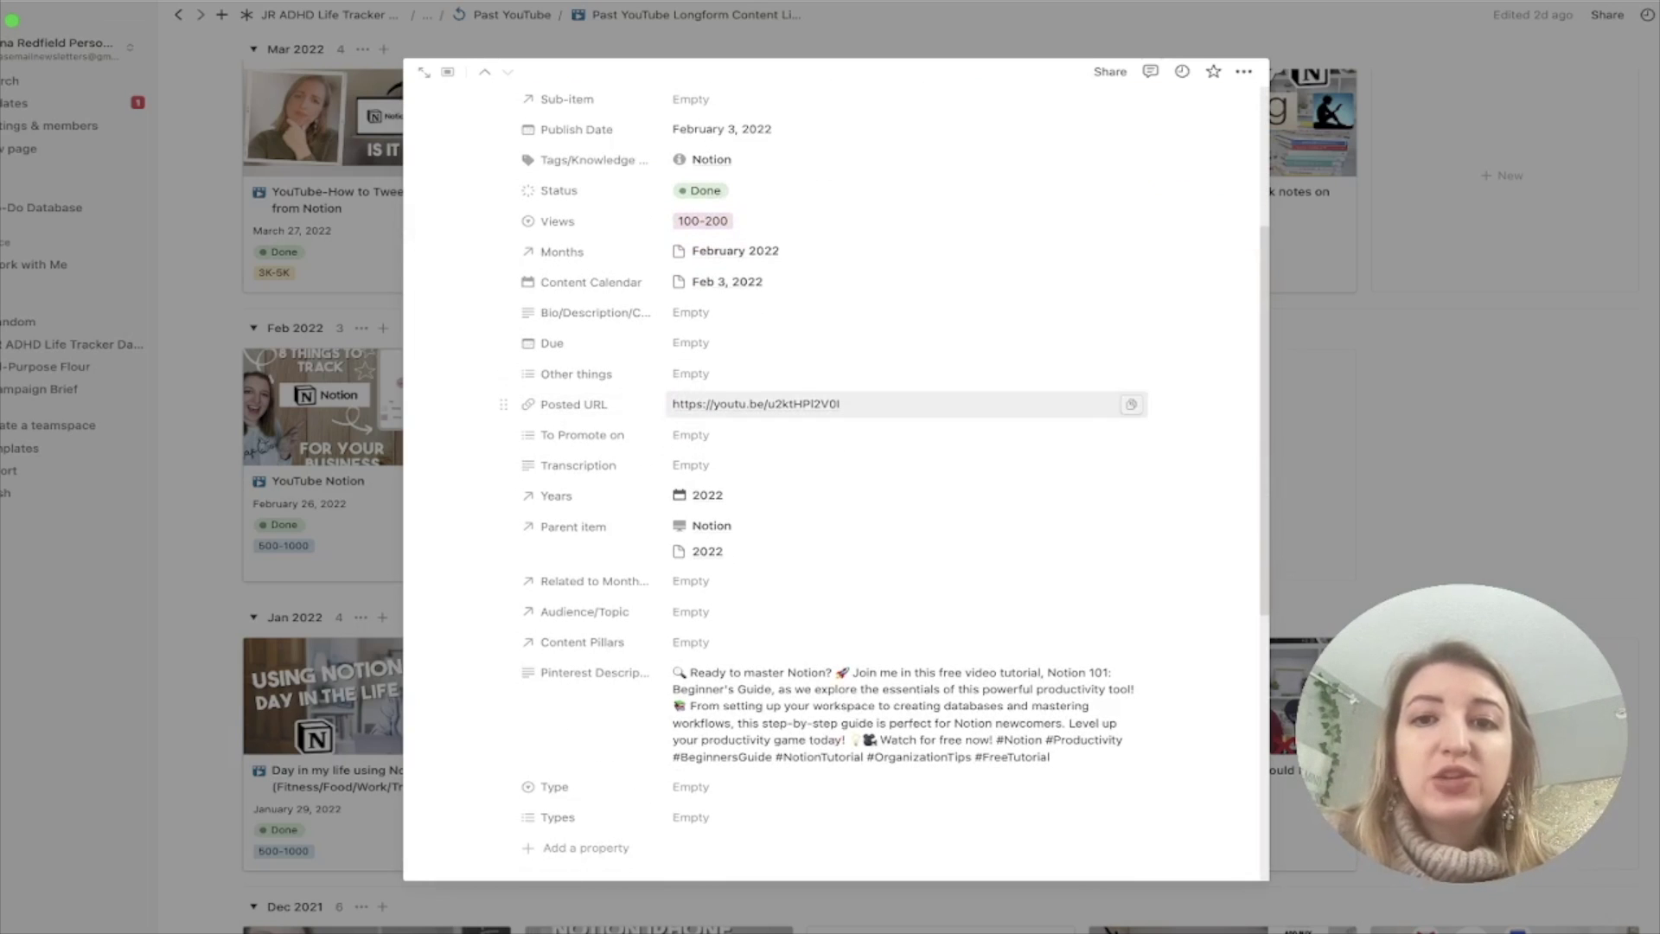
left_click(1131, 404)
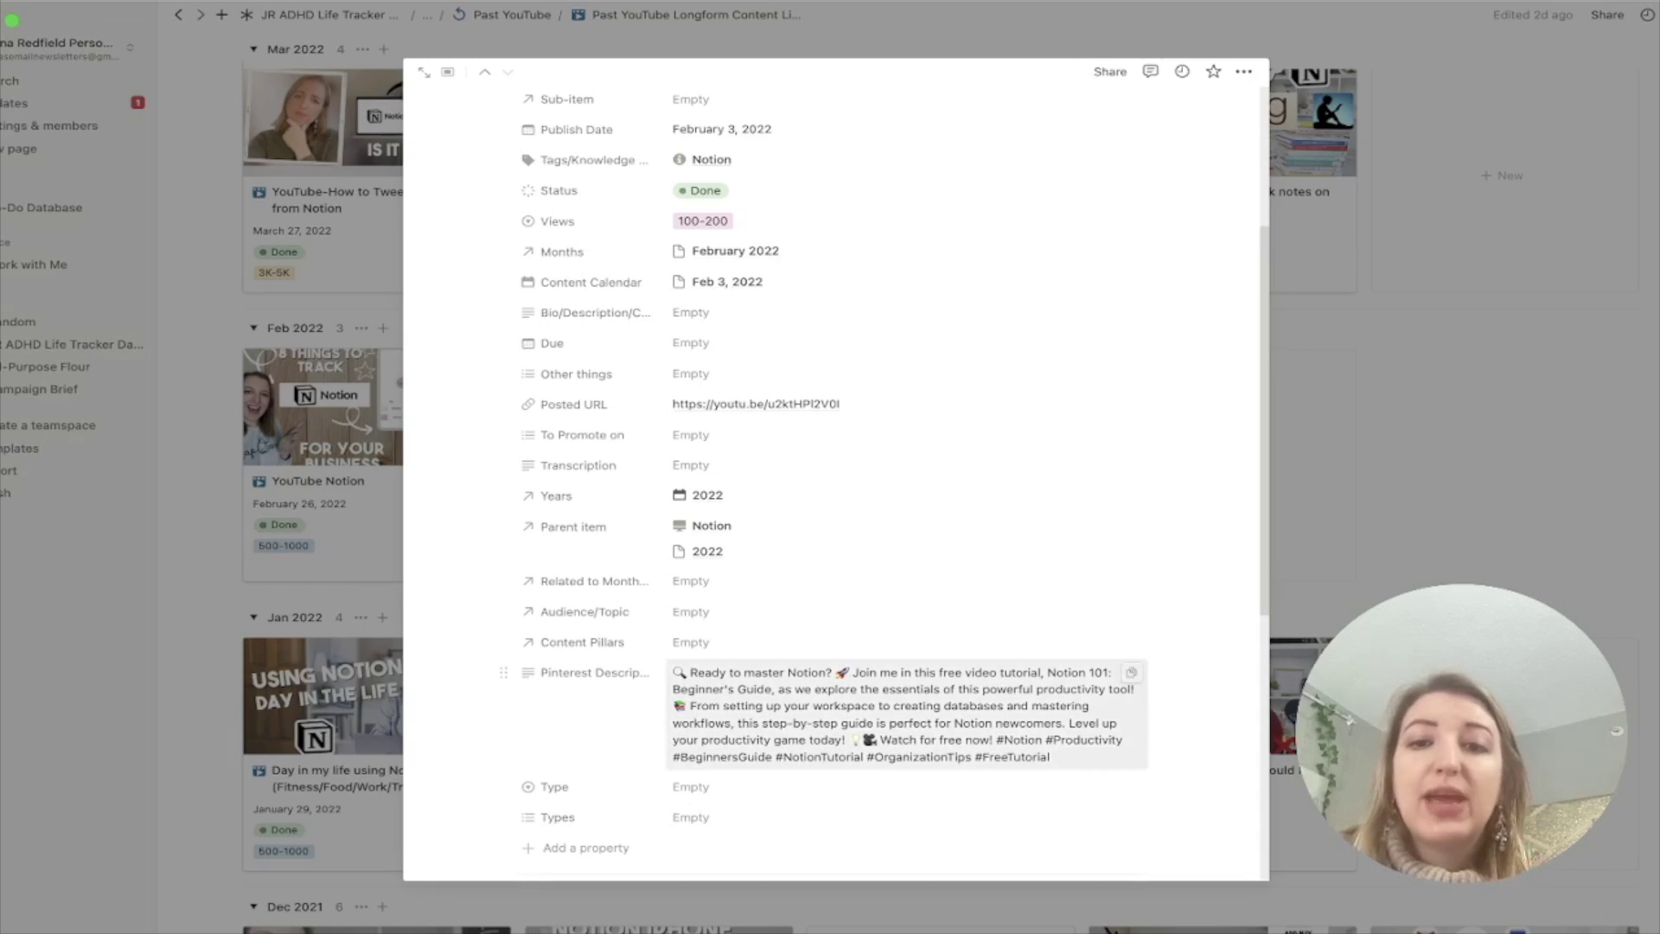
left_click(1131, 671)
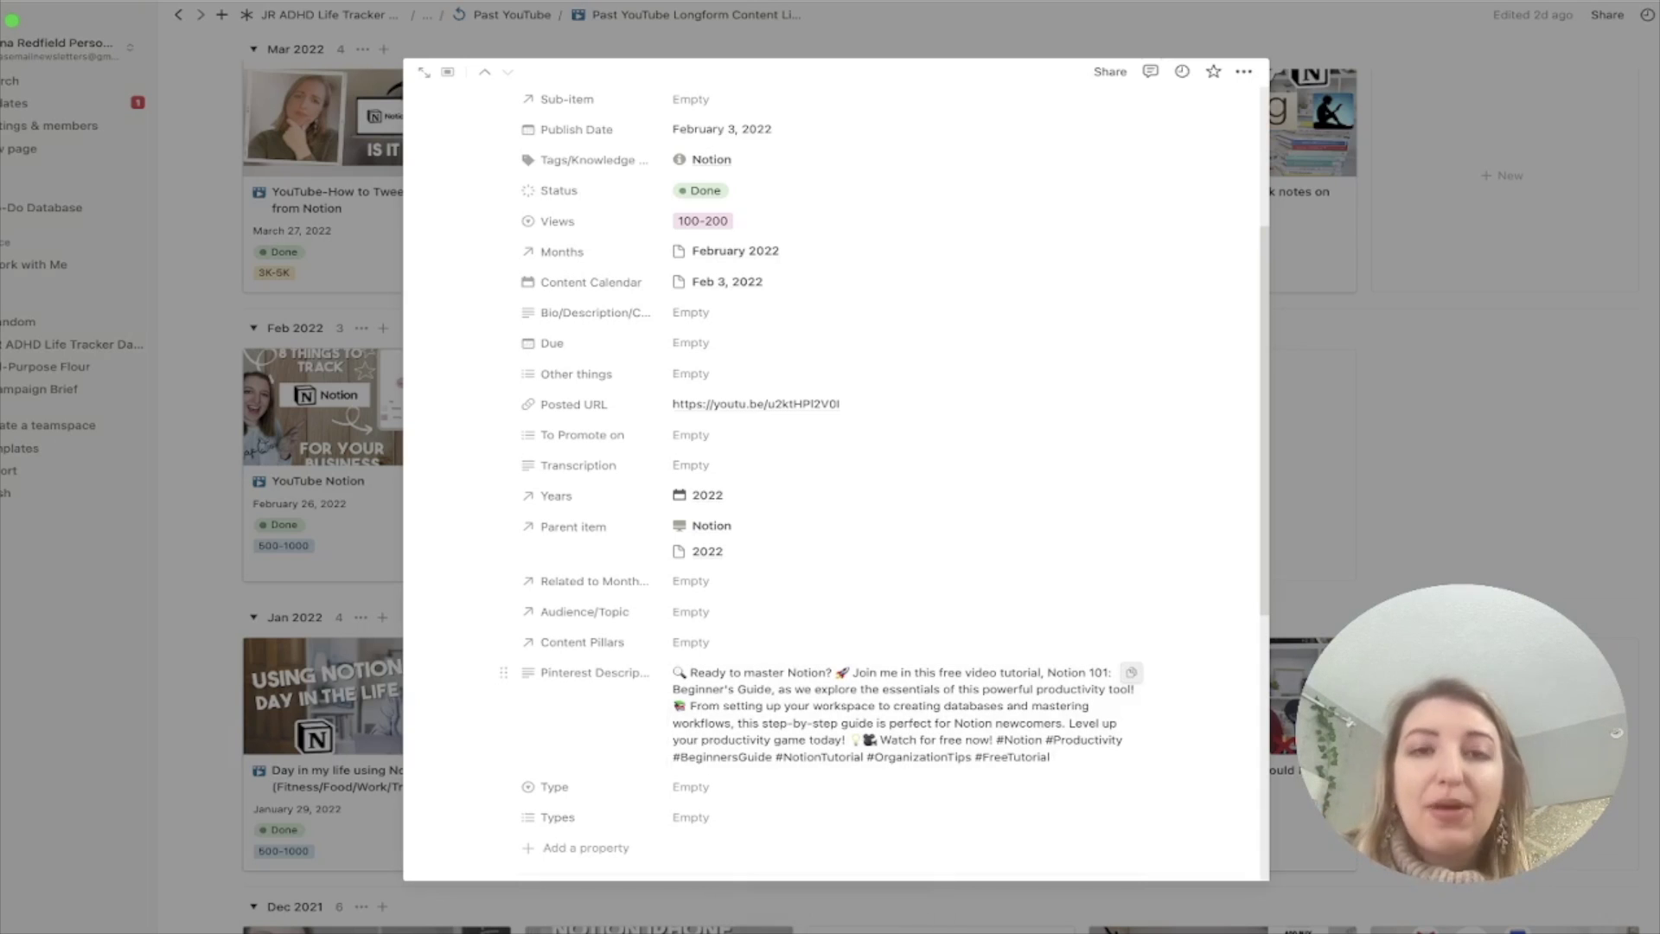
scroll(951, 496, "up", 4)
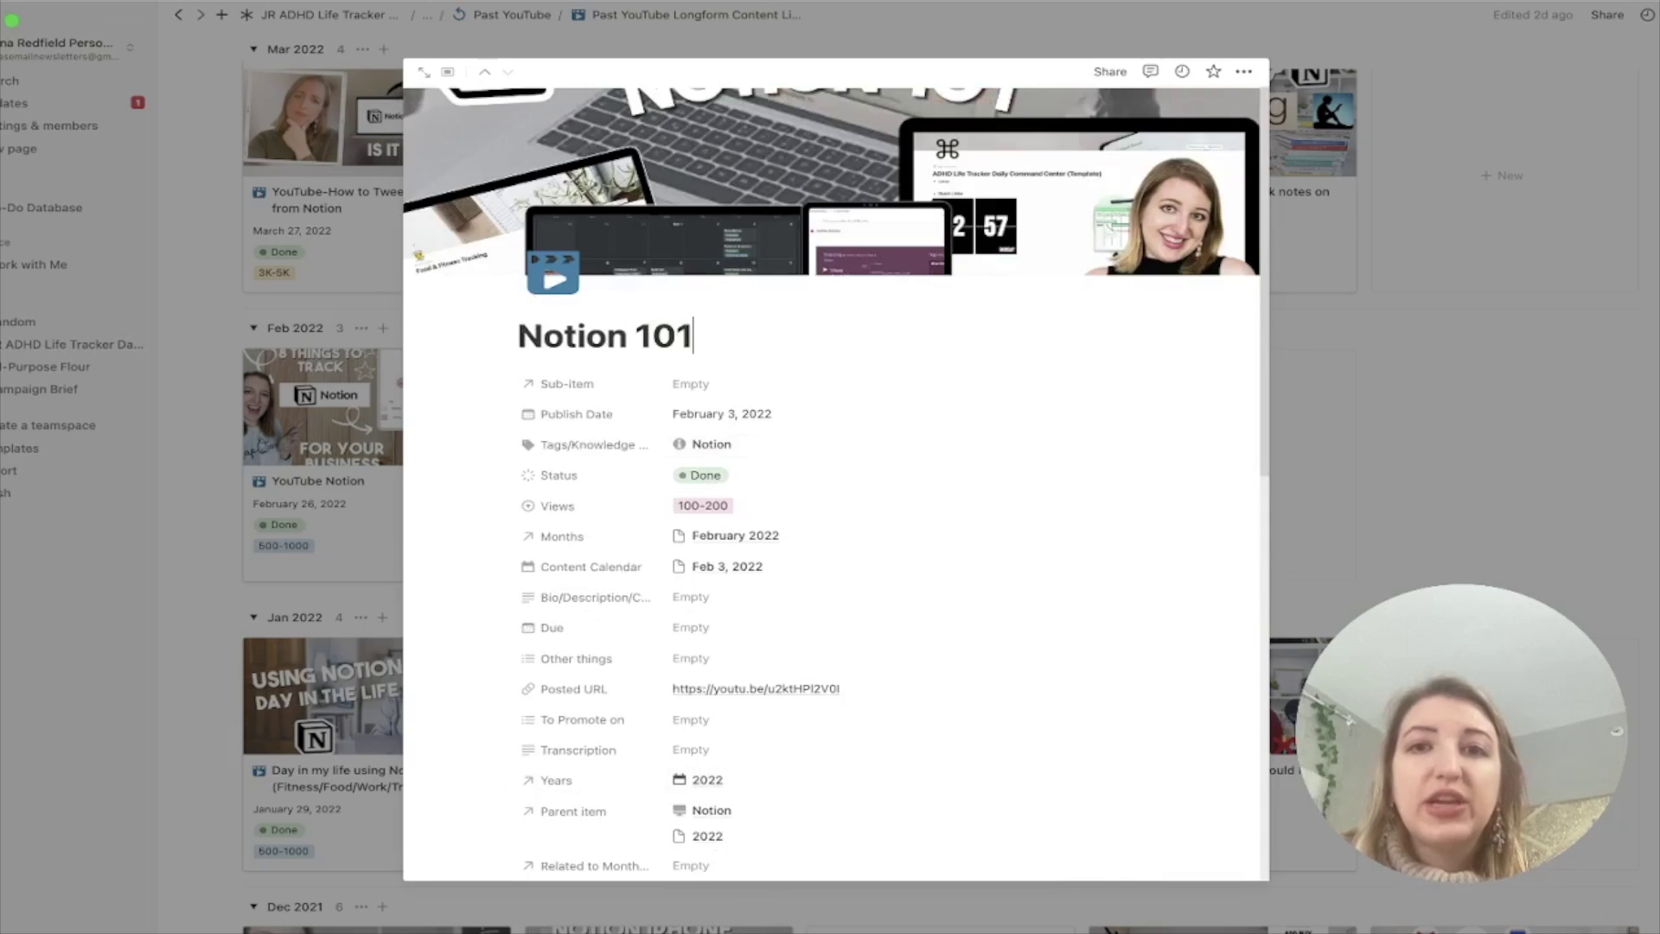
Scroll the Notion 101 page properties and copy the Posted URL again
scroll(951, 450, "down", 4)
scroll(864, 484, "down", 1)
scroll(864, 484, "up", 3)
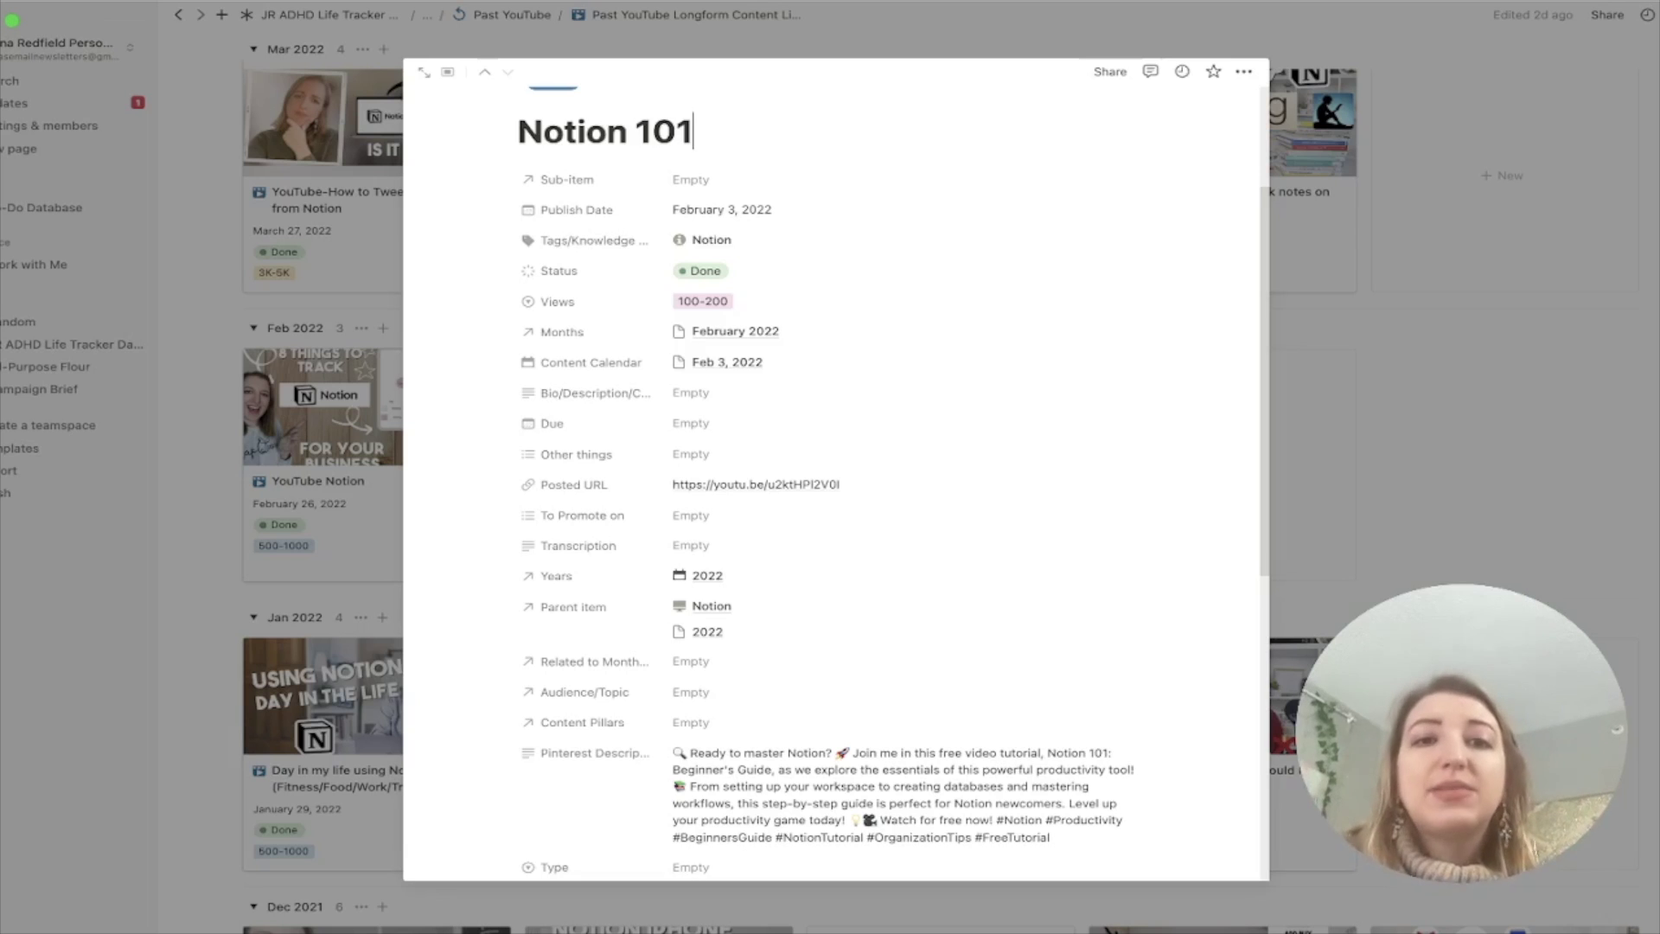
scroll(835, 485, "down", 3)
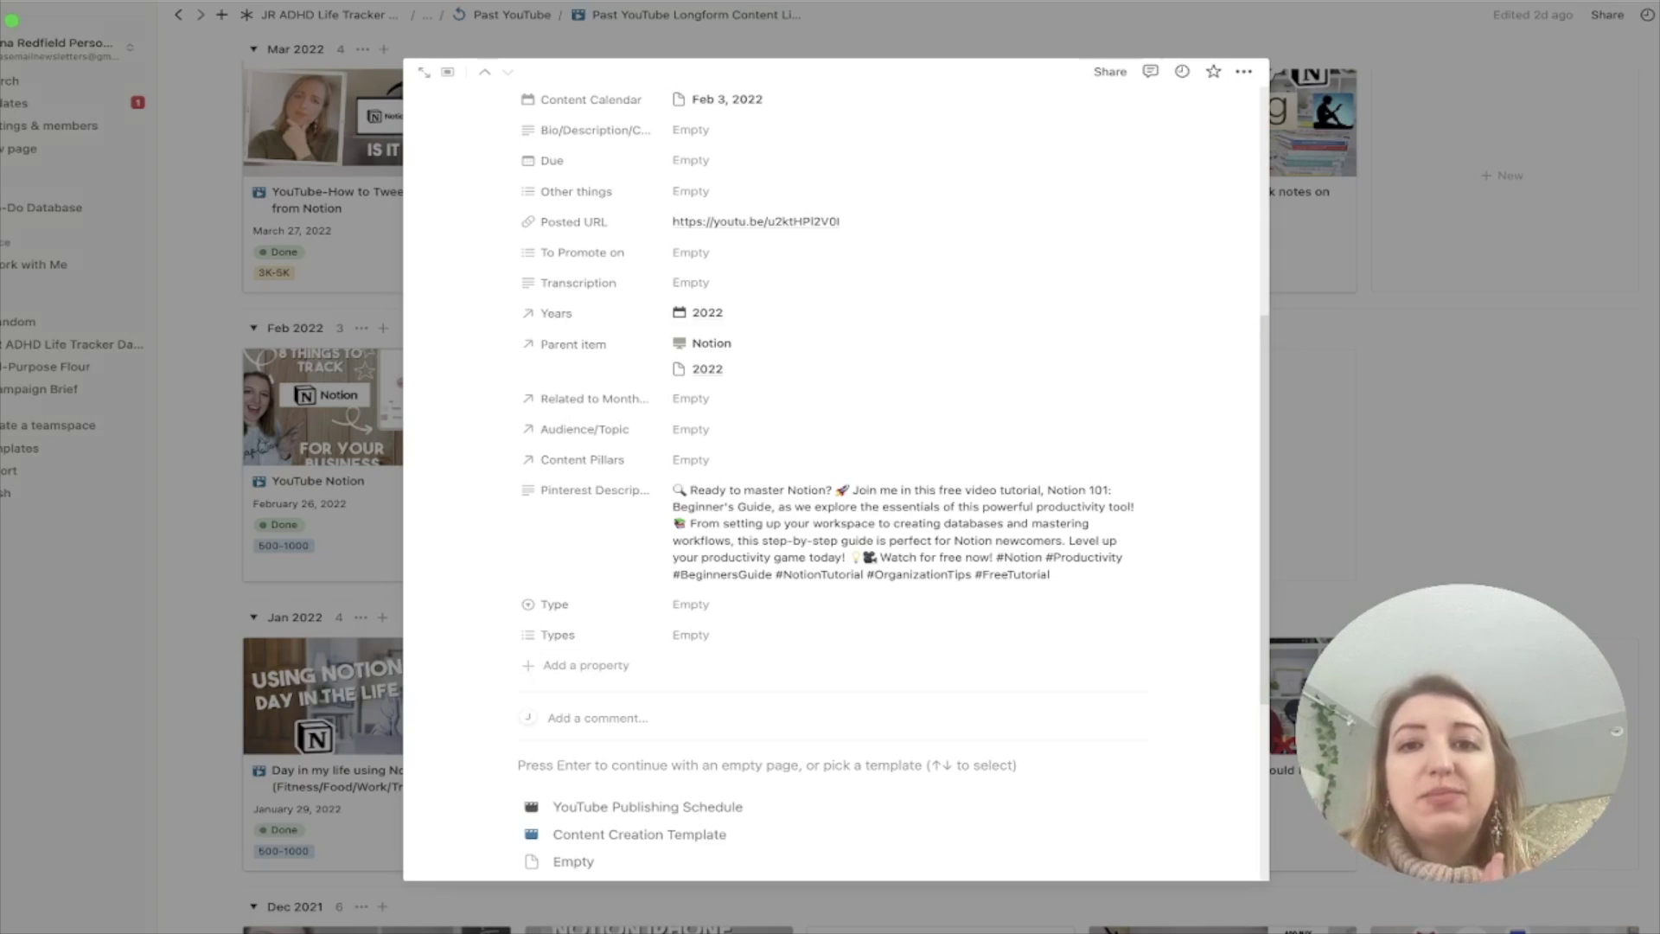
left_click(1131, 222)
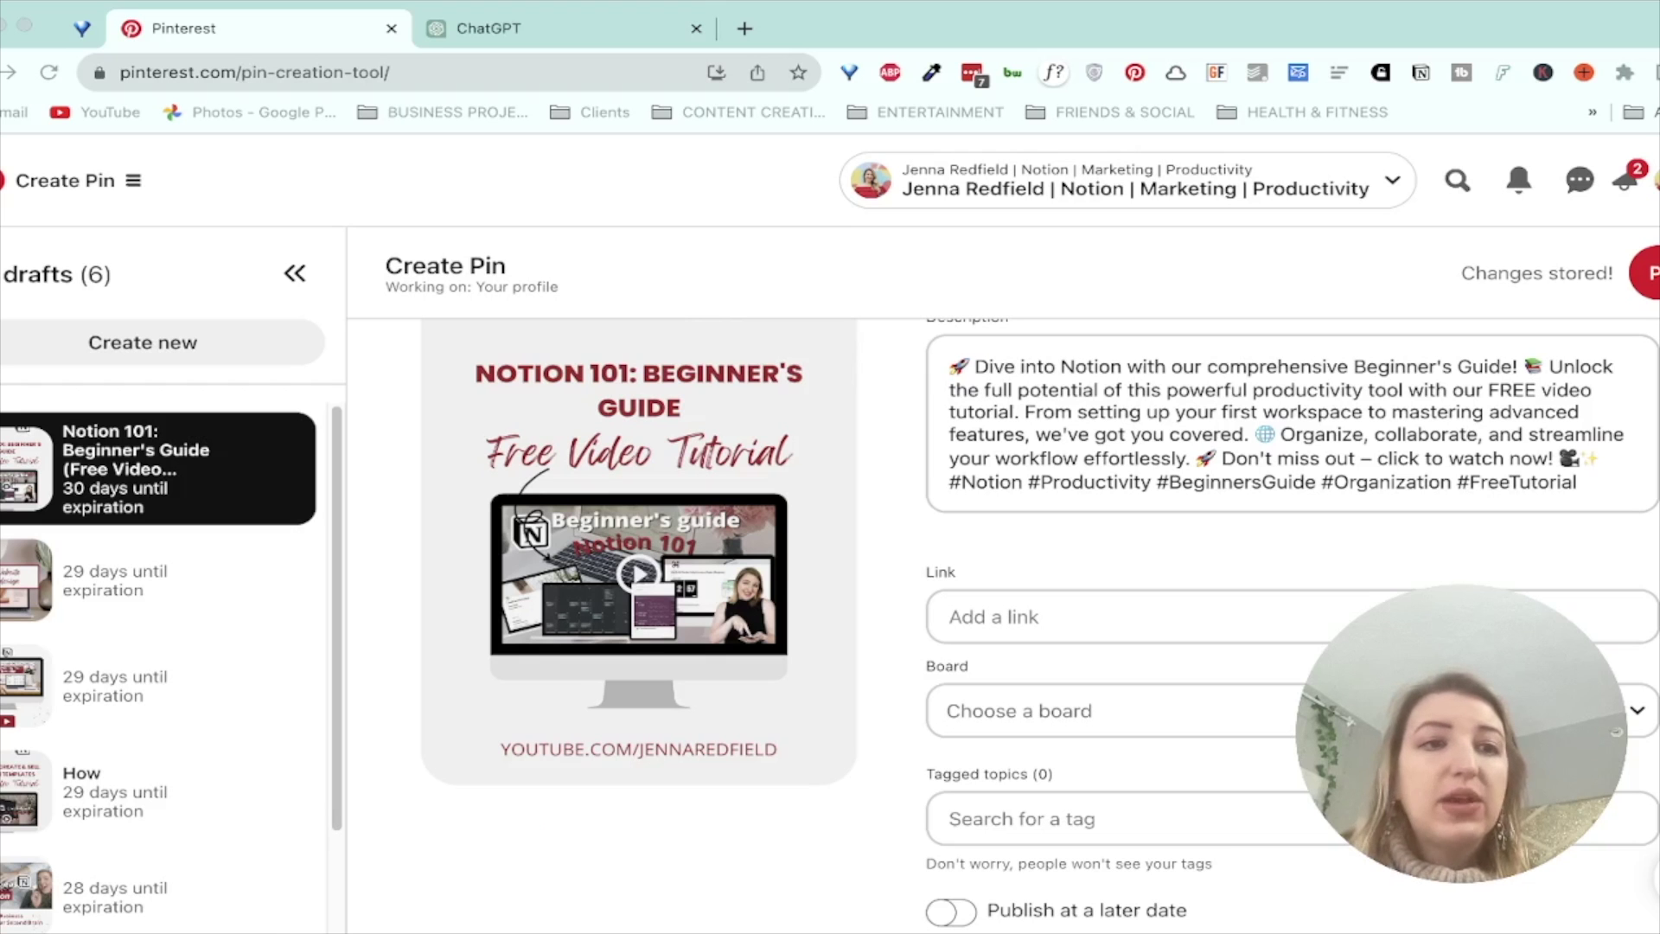
Paste the Notion 101 YouTube link into the pin's Link field
left_click(1081, 616)
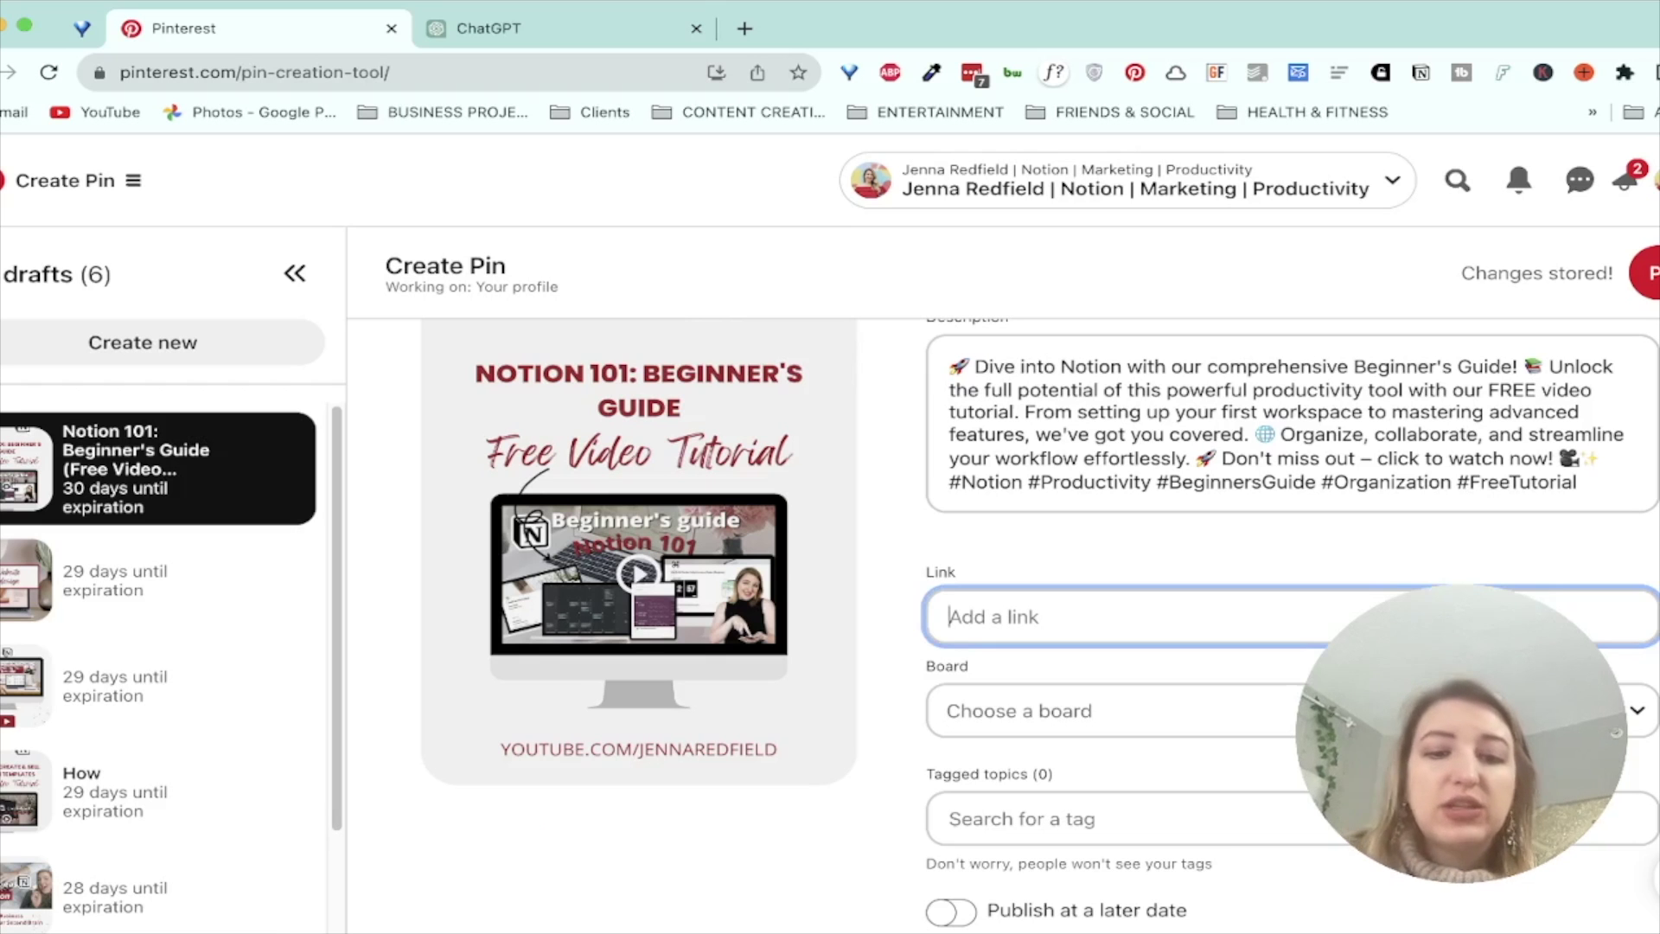
key("ctrl+v")
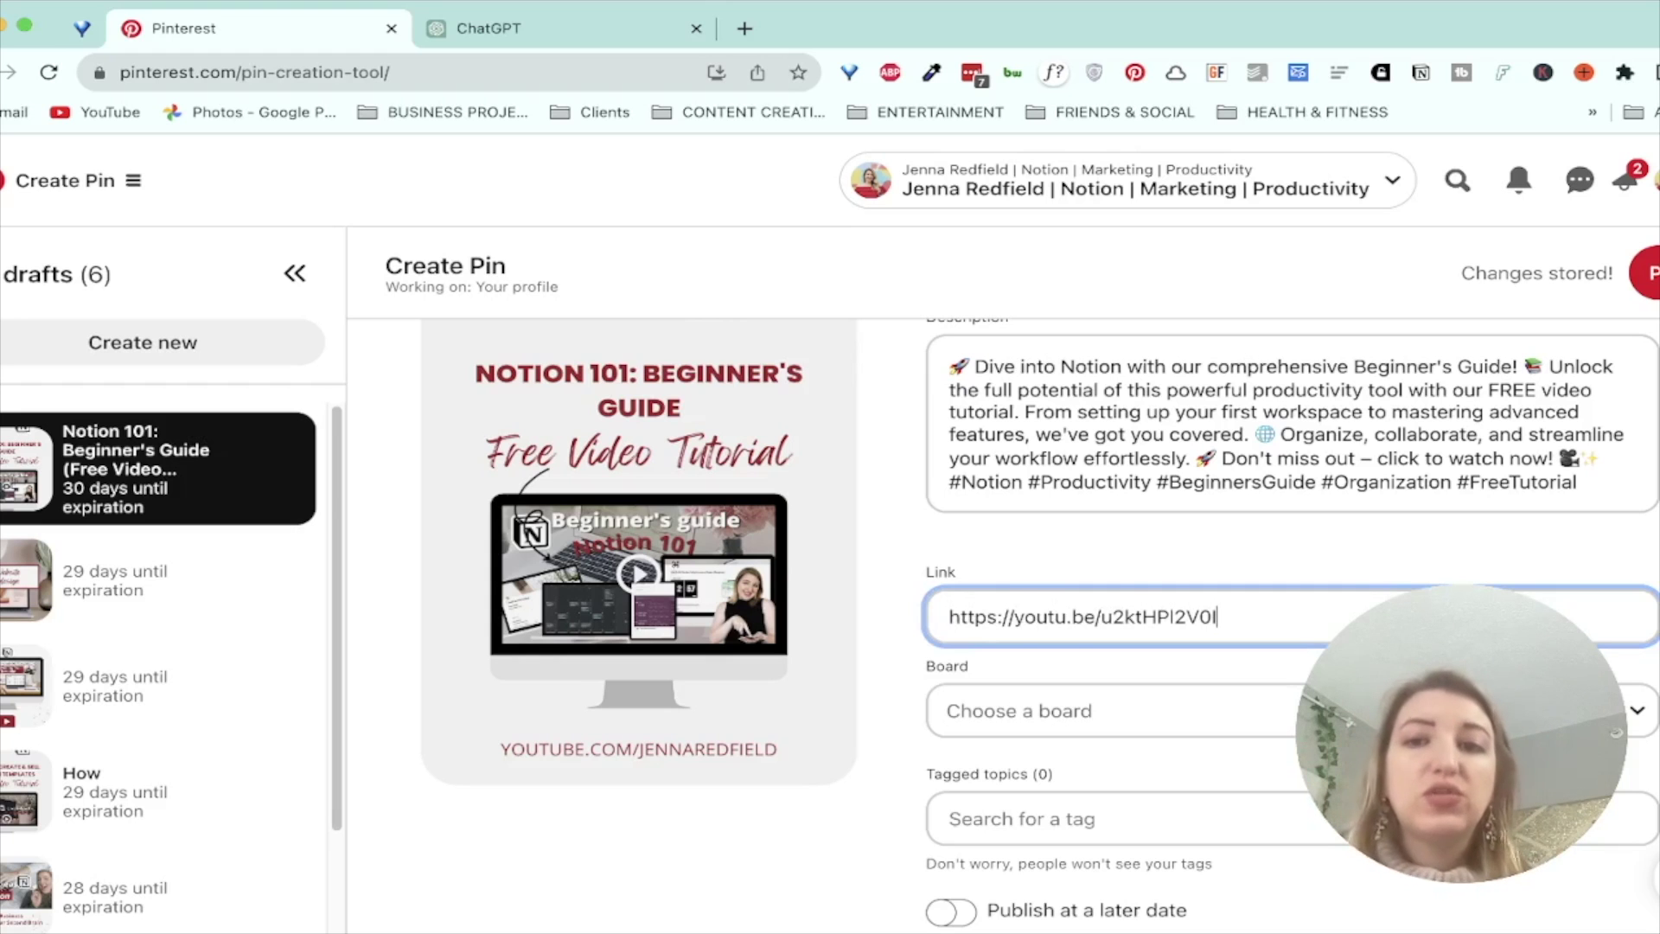
scroll(1039, 622, "down", 1)
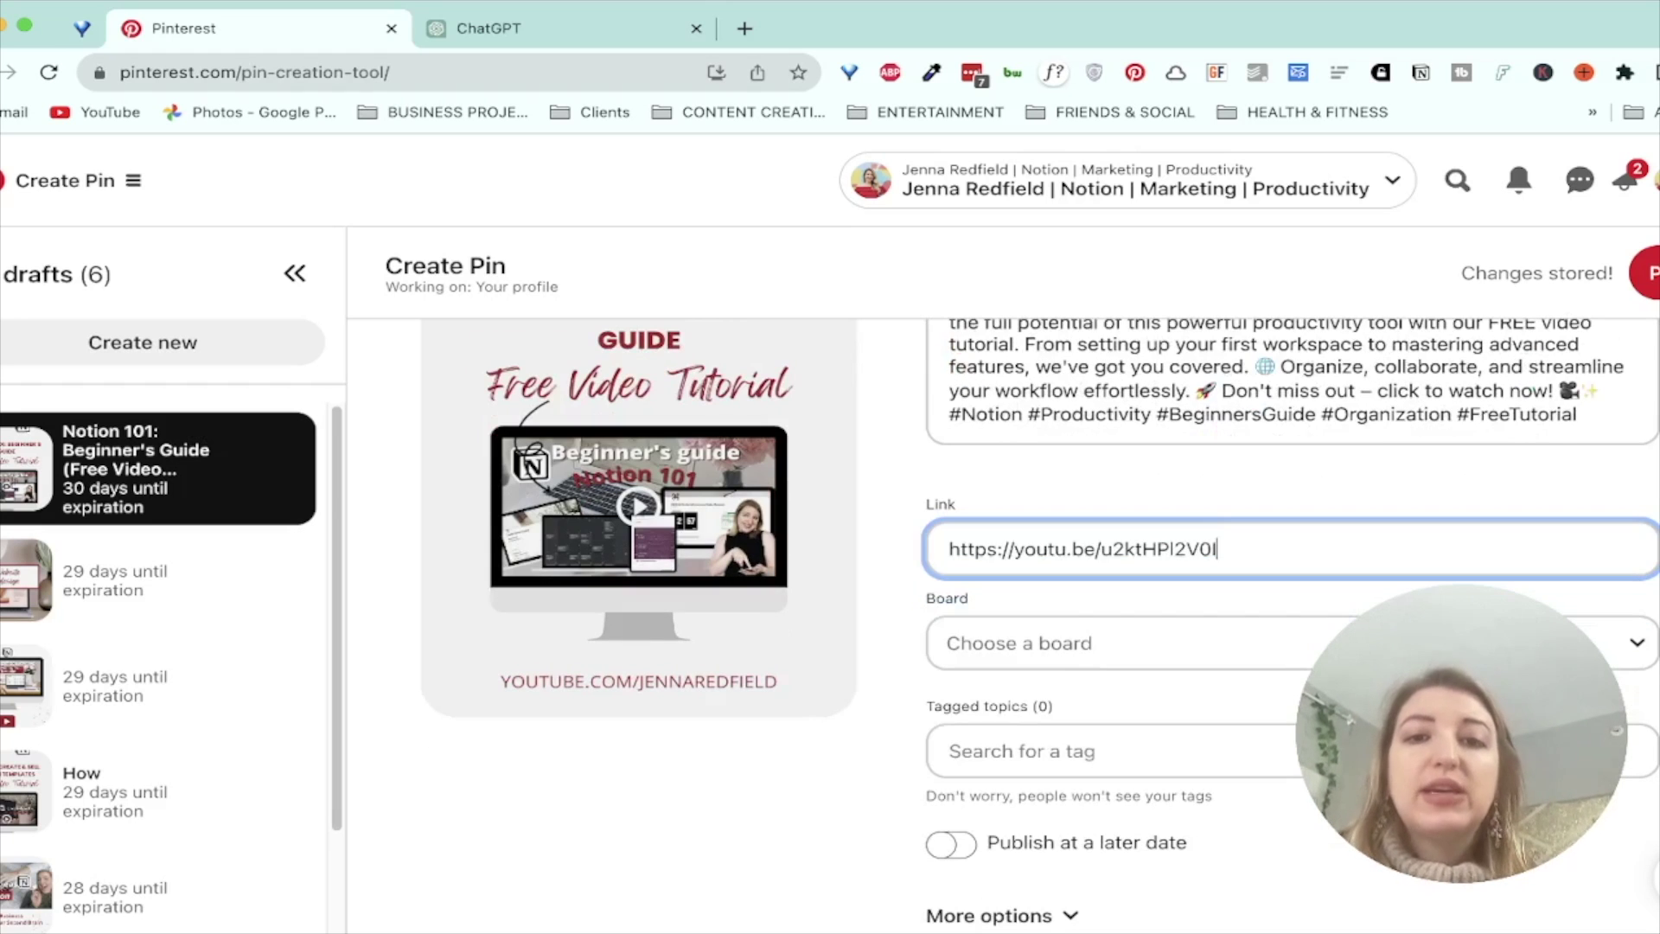
File the pin under the Notion Tips & Tutorials board
left_click(1348, 642)
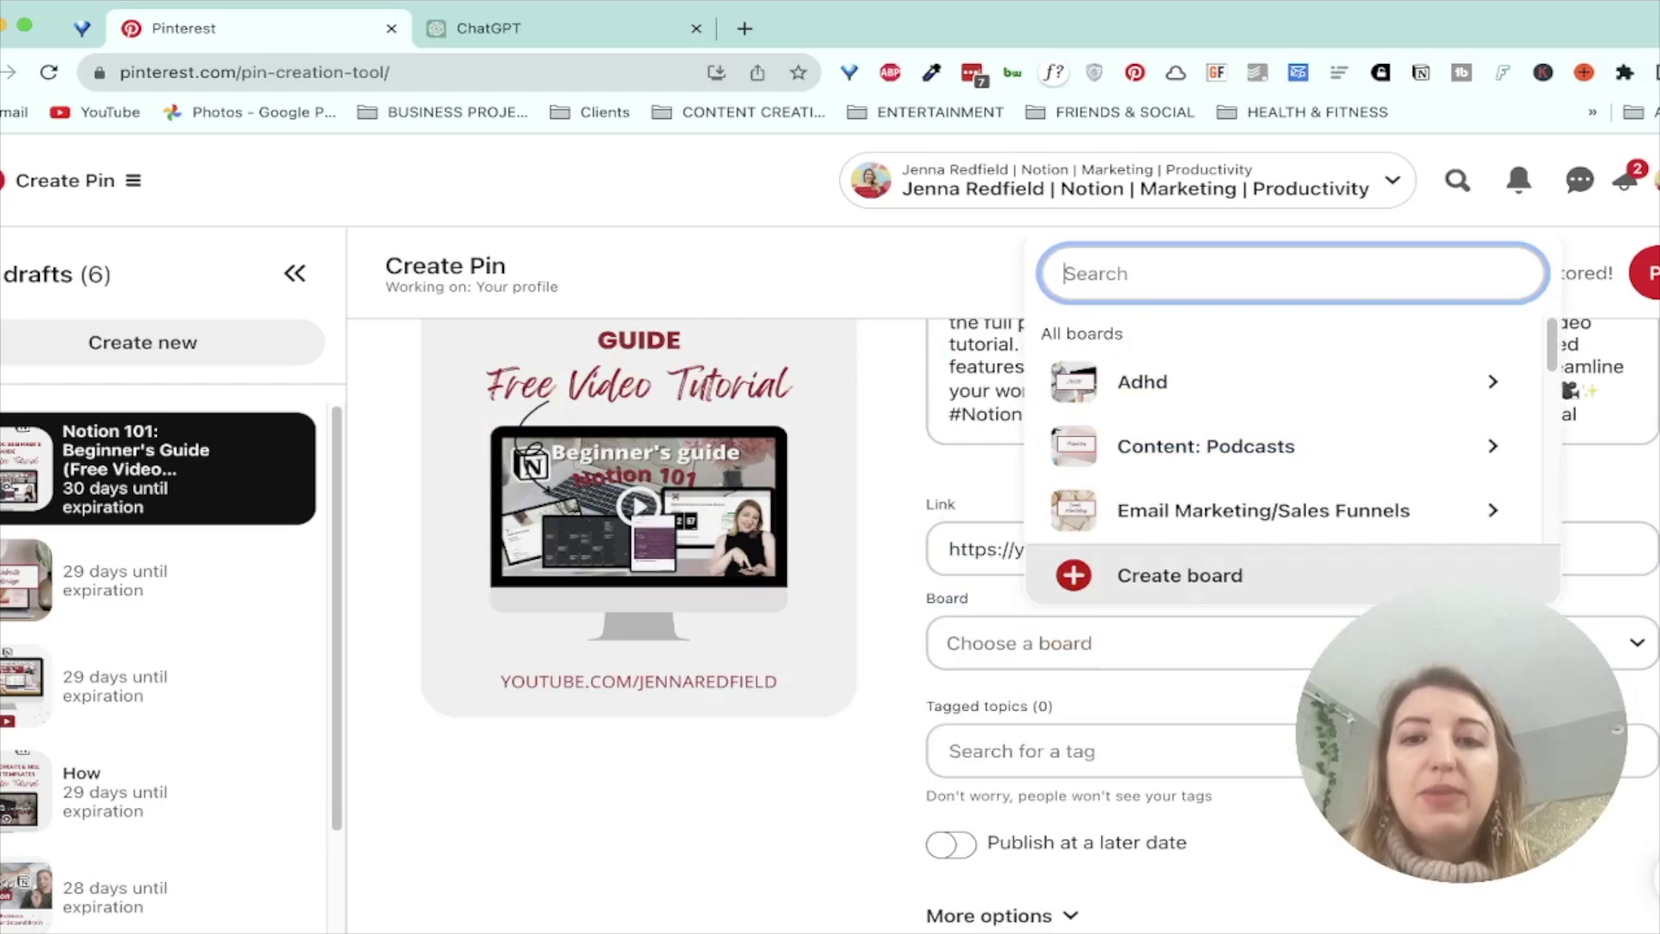
scroll(1280, 440, "down", 5)
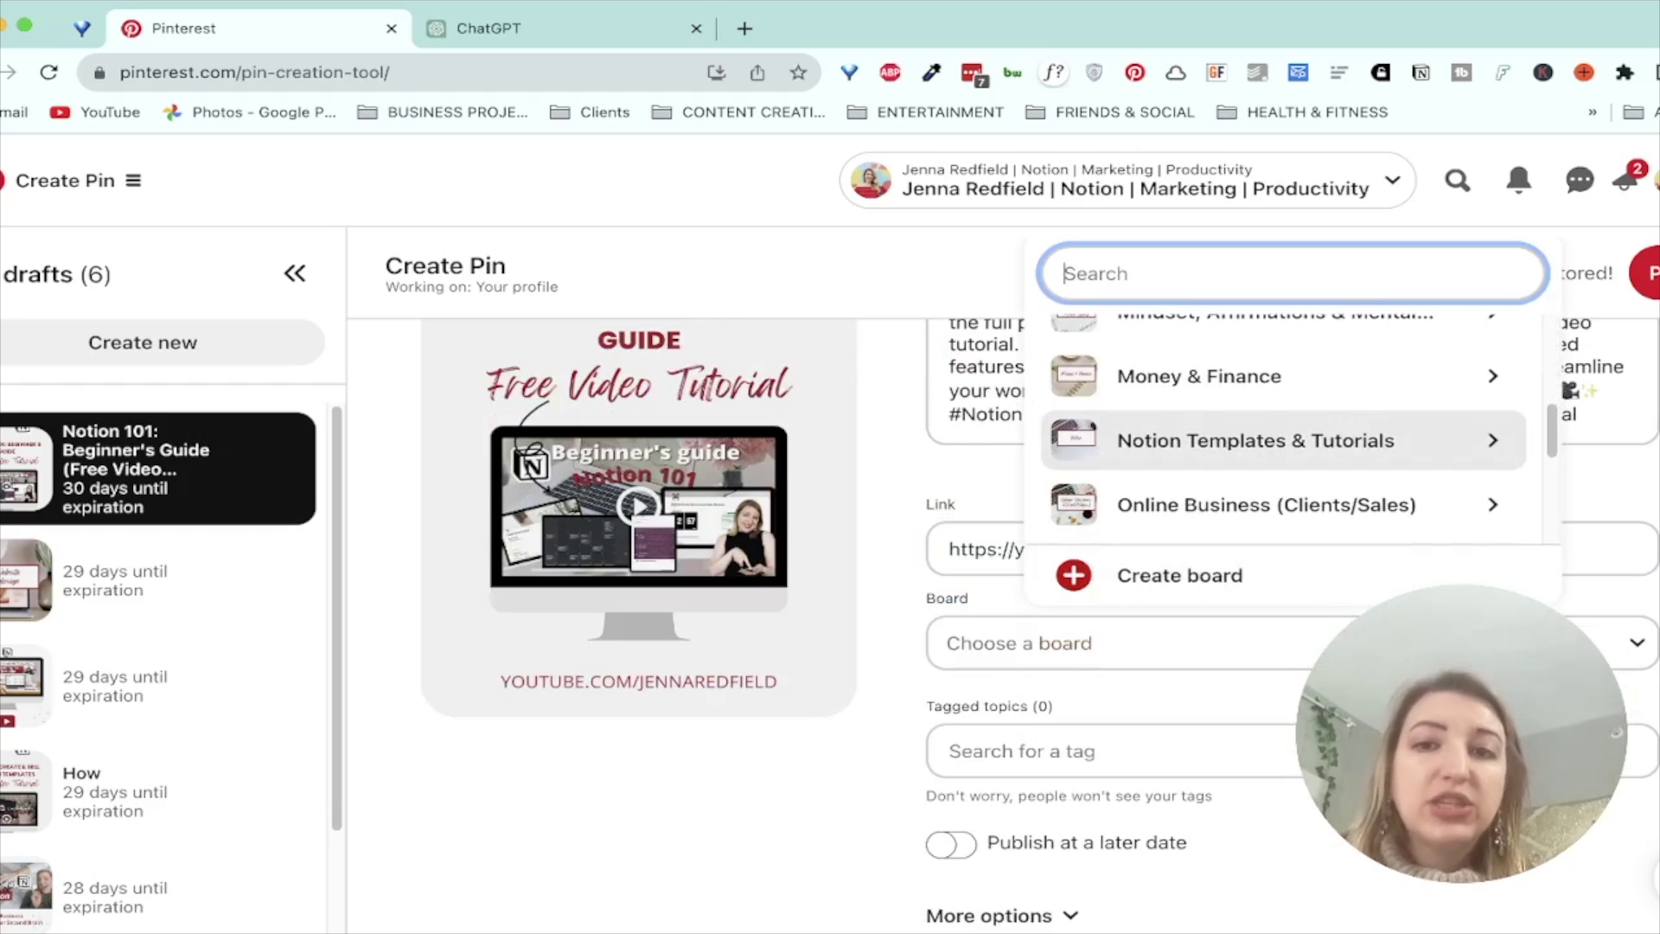
left_click(1280, 440)
scroll(1280, 432, "down", 3)
scroll(1280, 432, "down", 1)
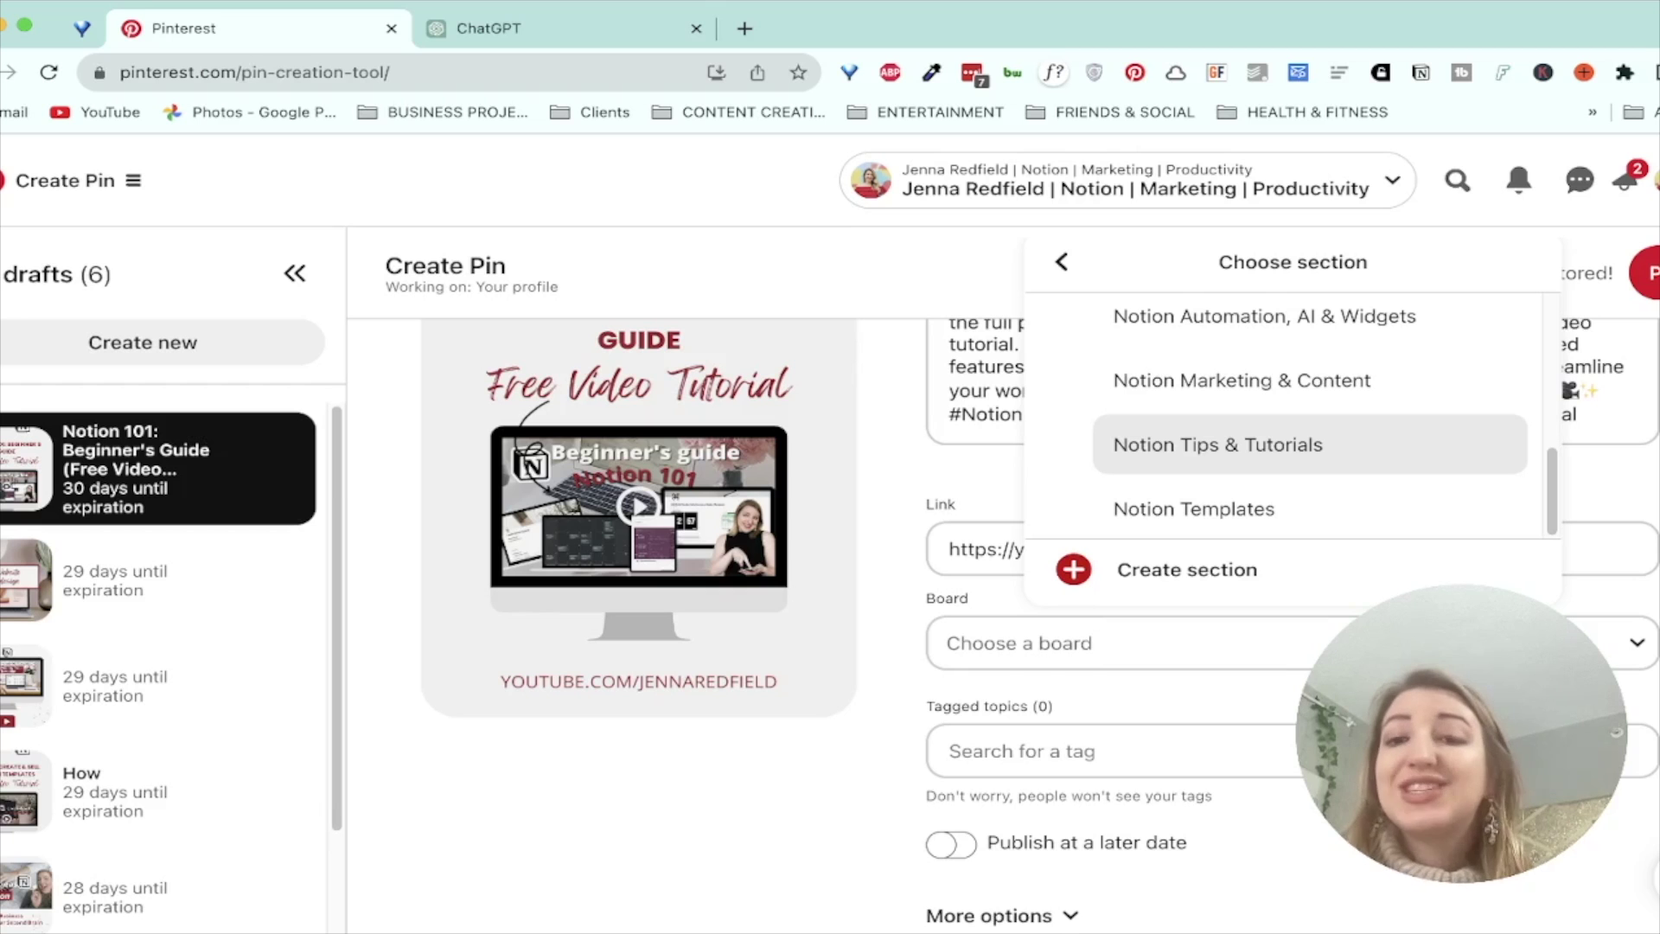
left_click(1280, 444)
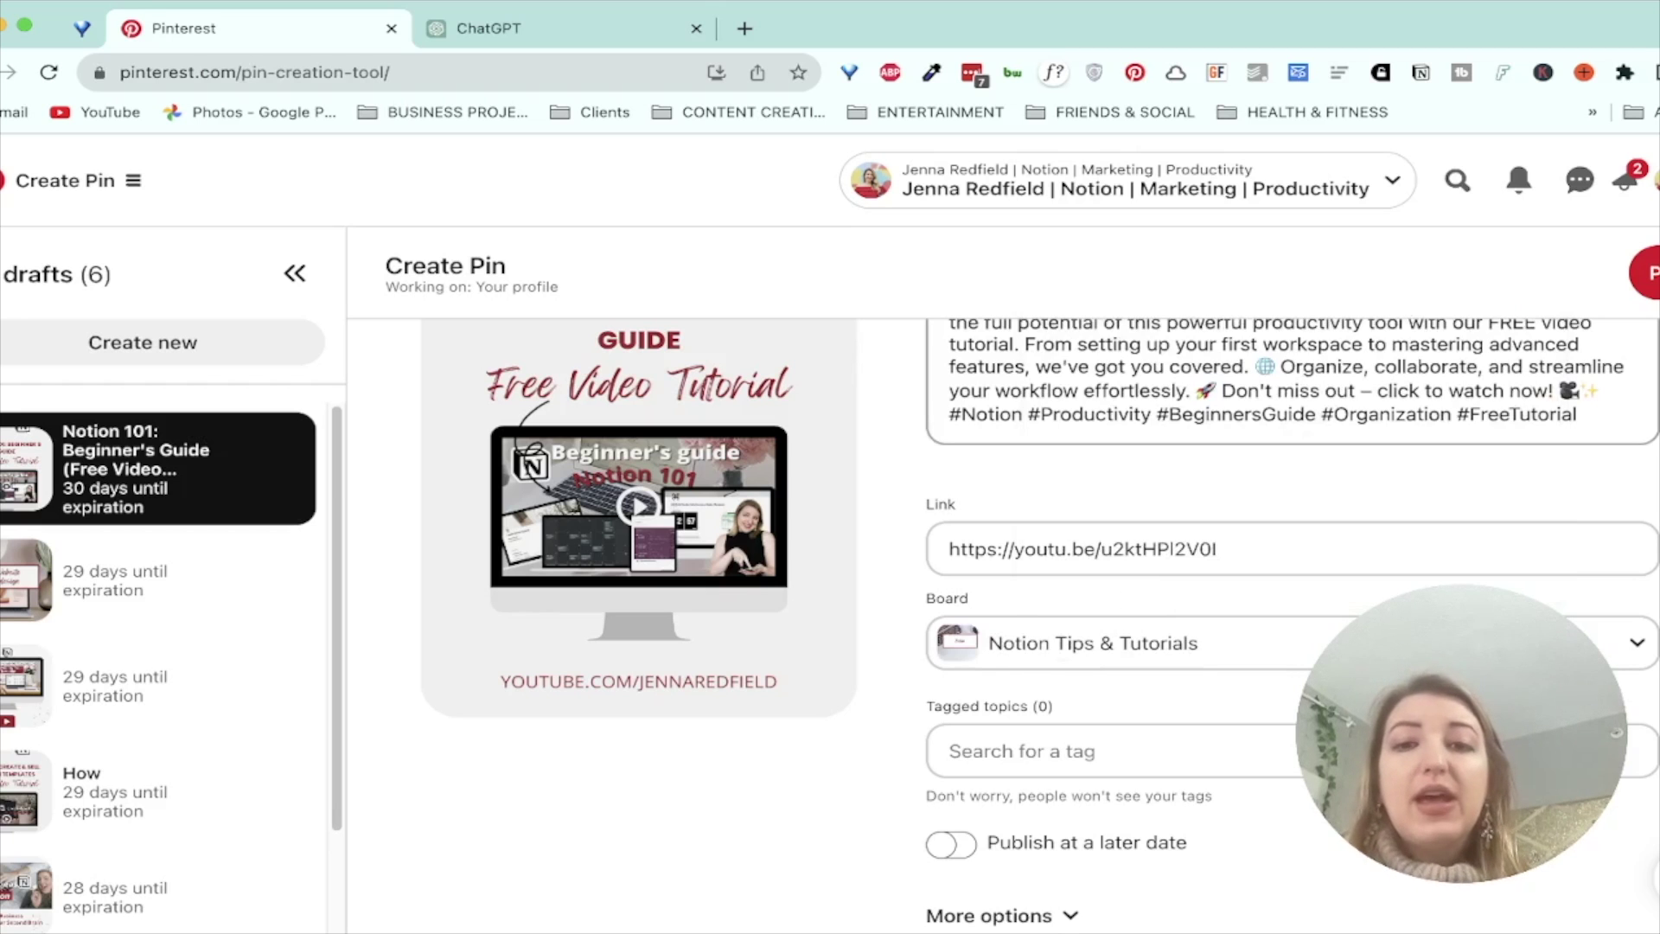
Search 'notion' in Tagged topics, then clear it so no topic tag is added
left_click(1020, 739)
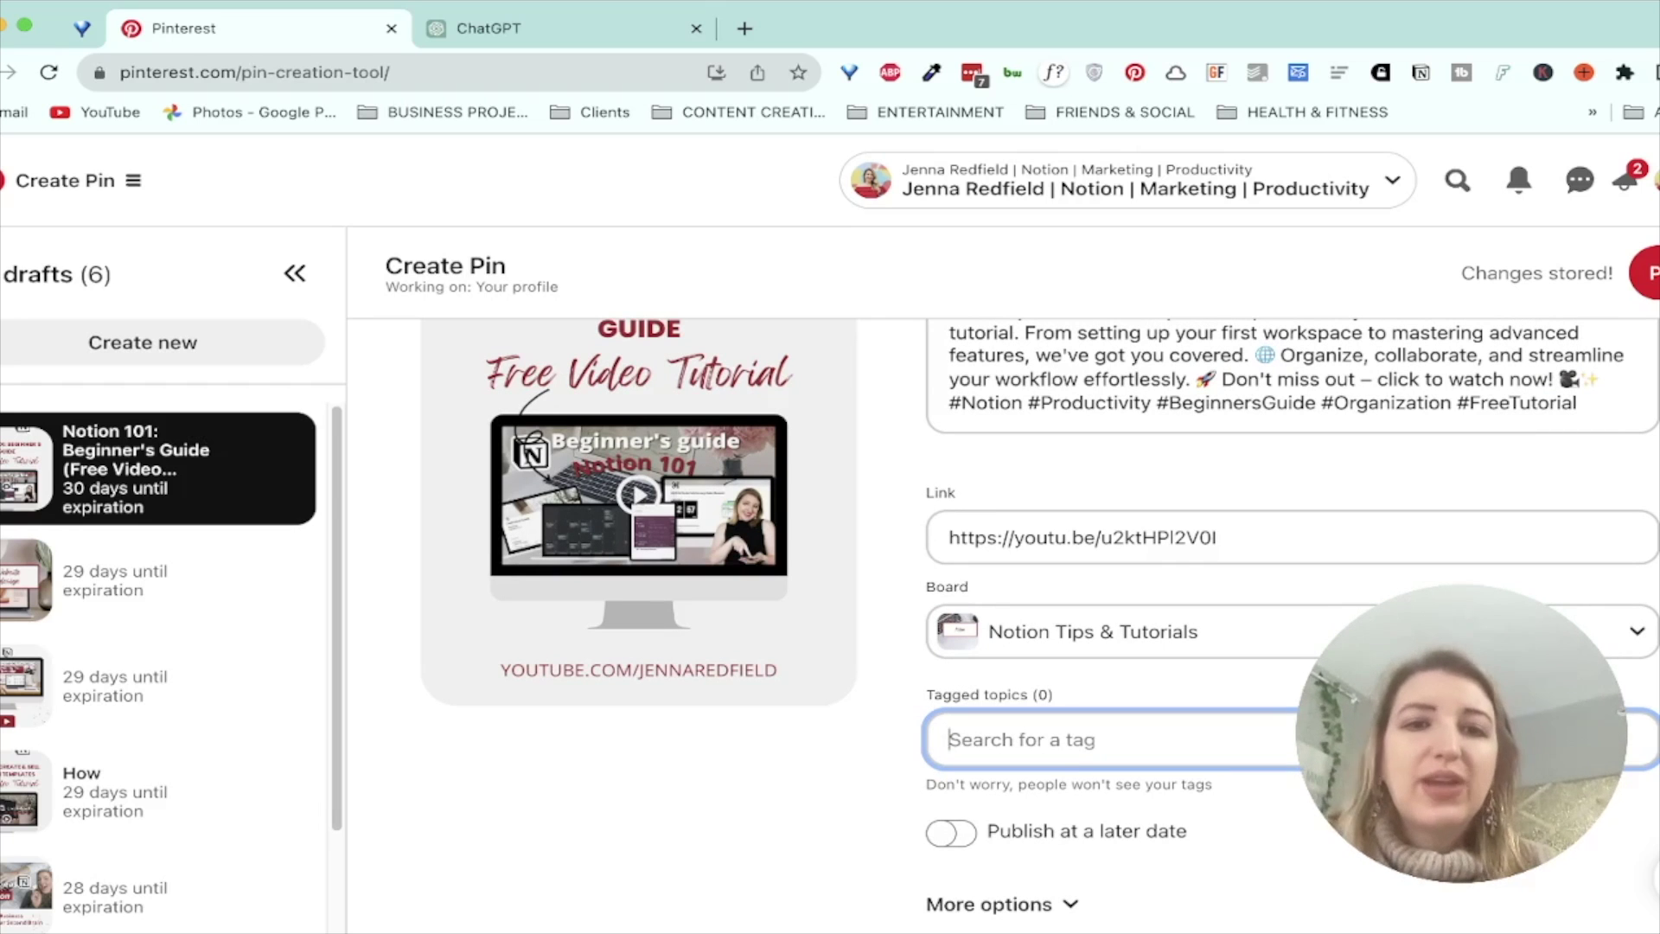
type("notion")
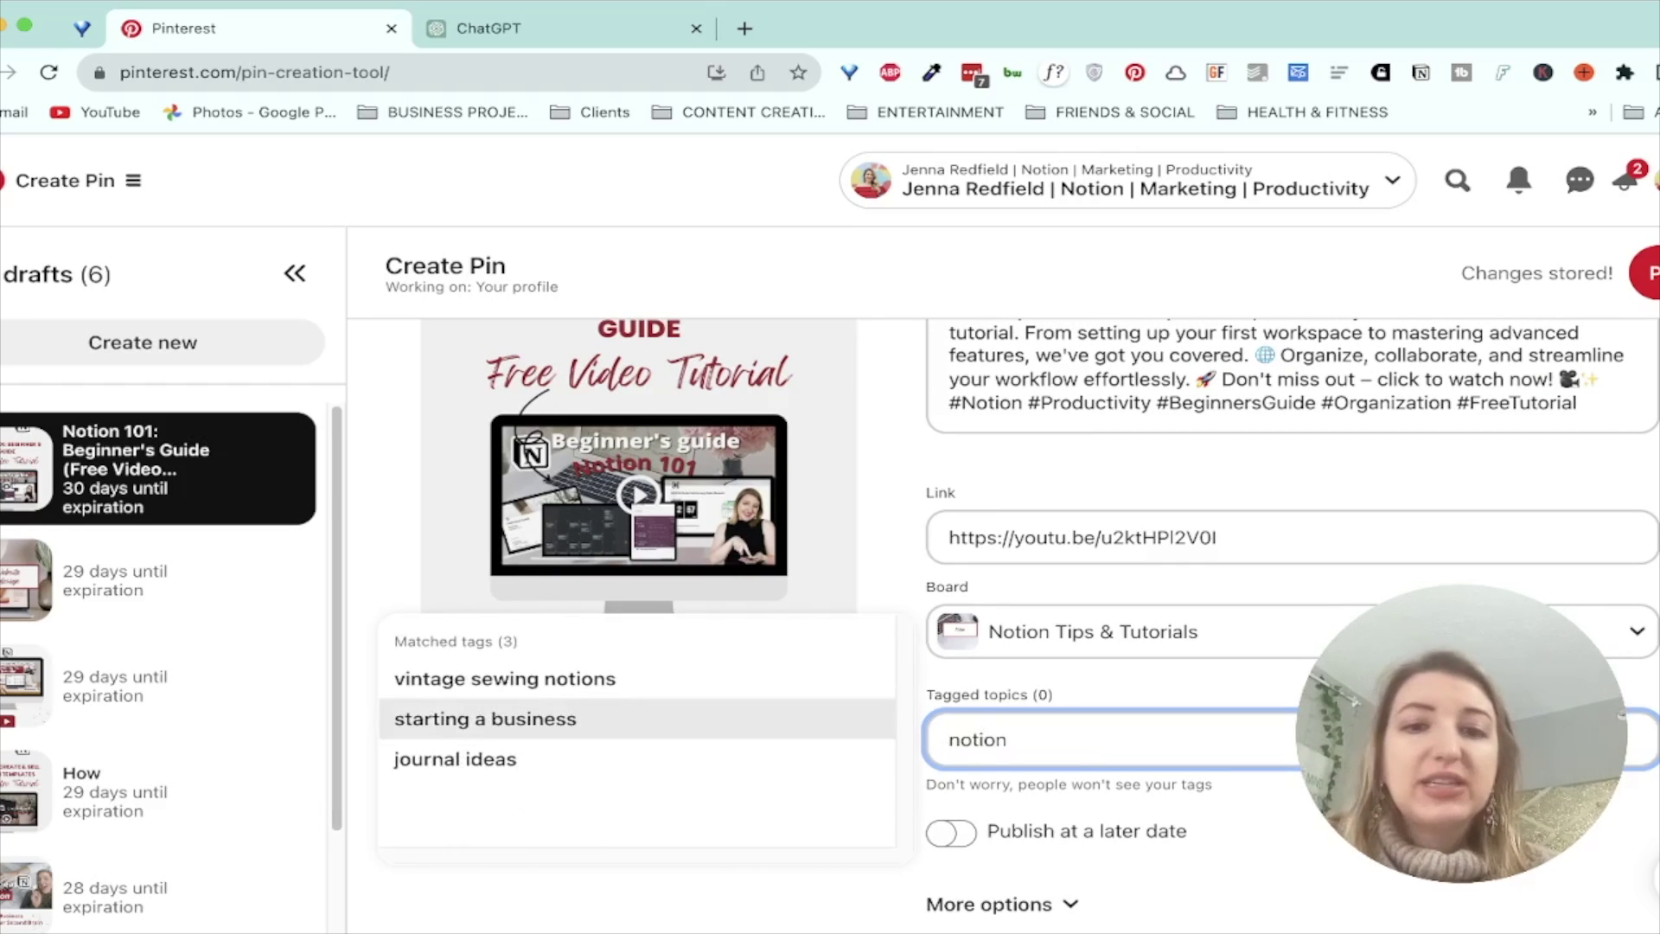
key("Escape")
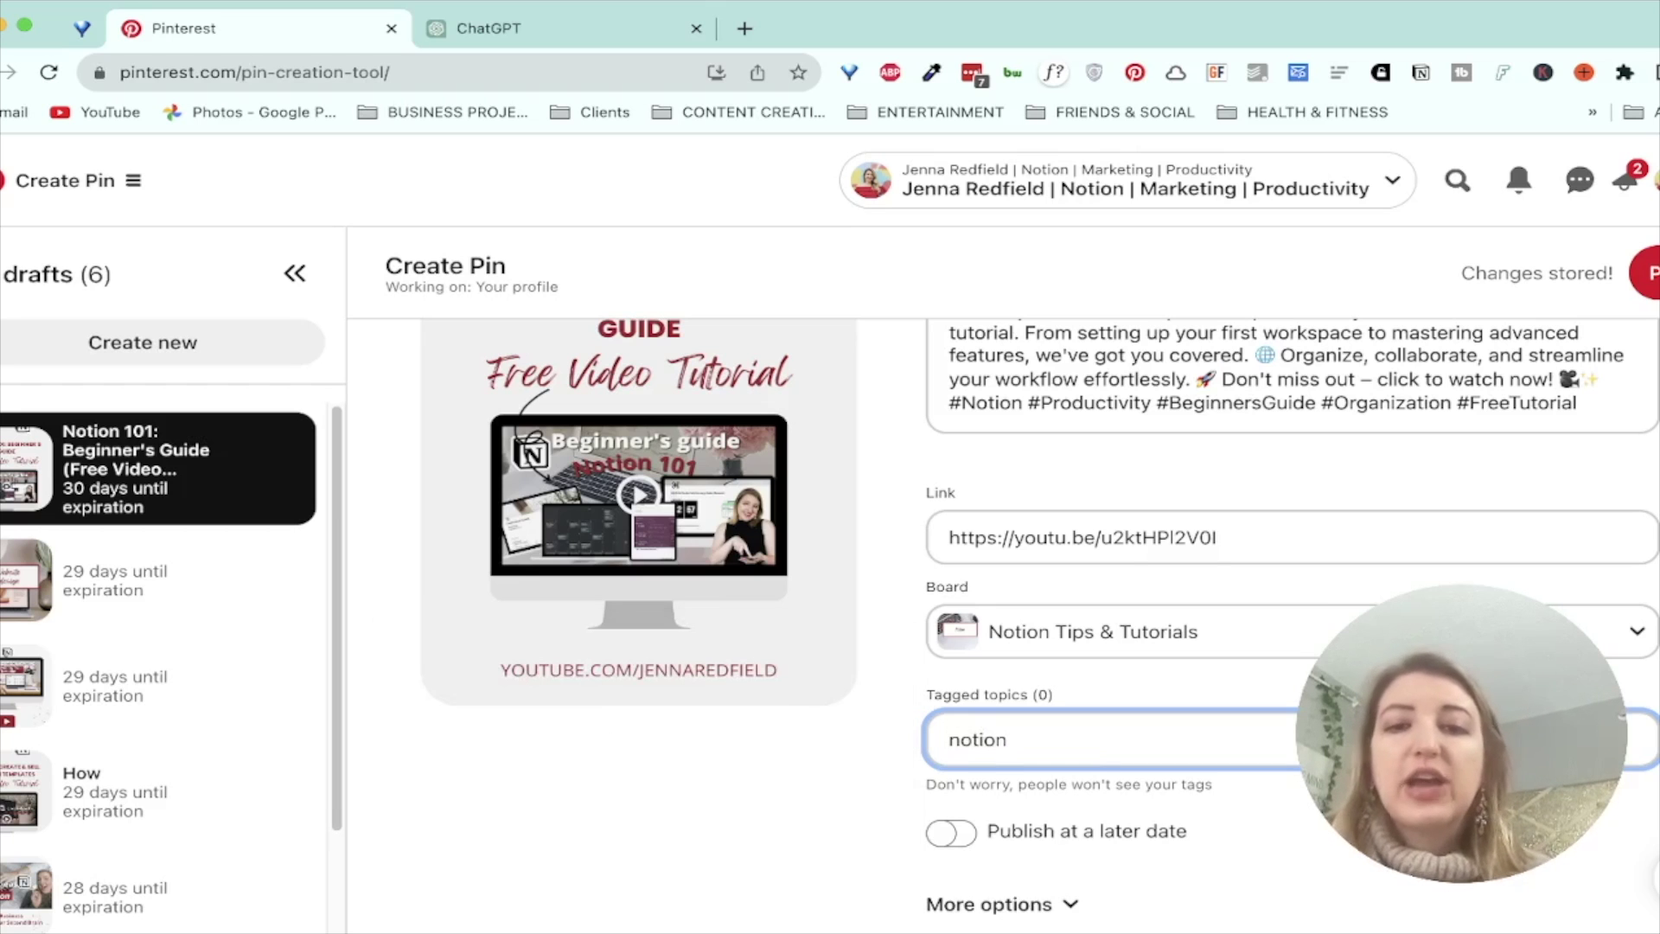
key("BackSpace")
key("BackSpace")
key("BackSpace")
key("BackSpace")
key("BackSpace")
key("BackSpace")
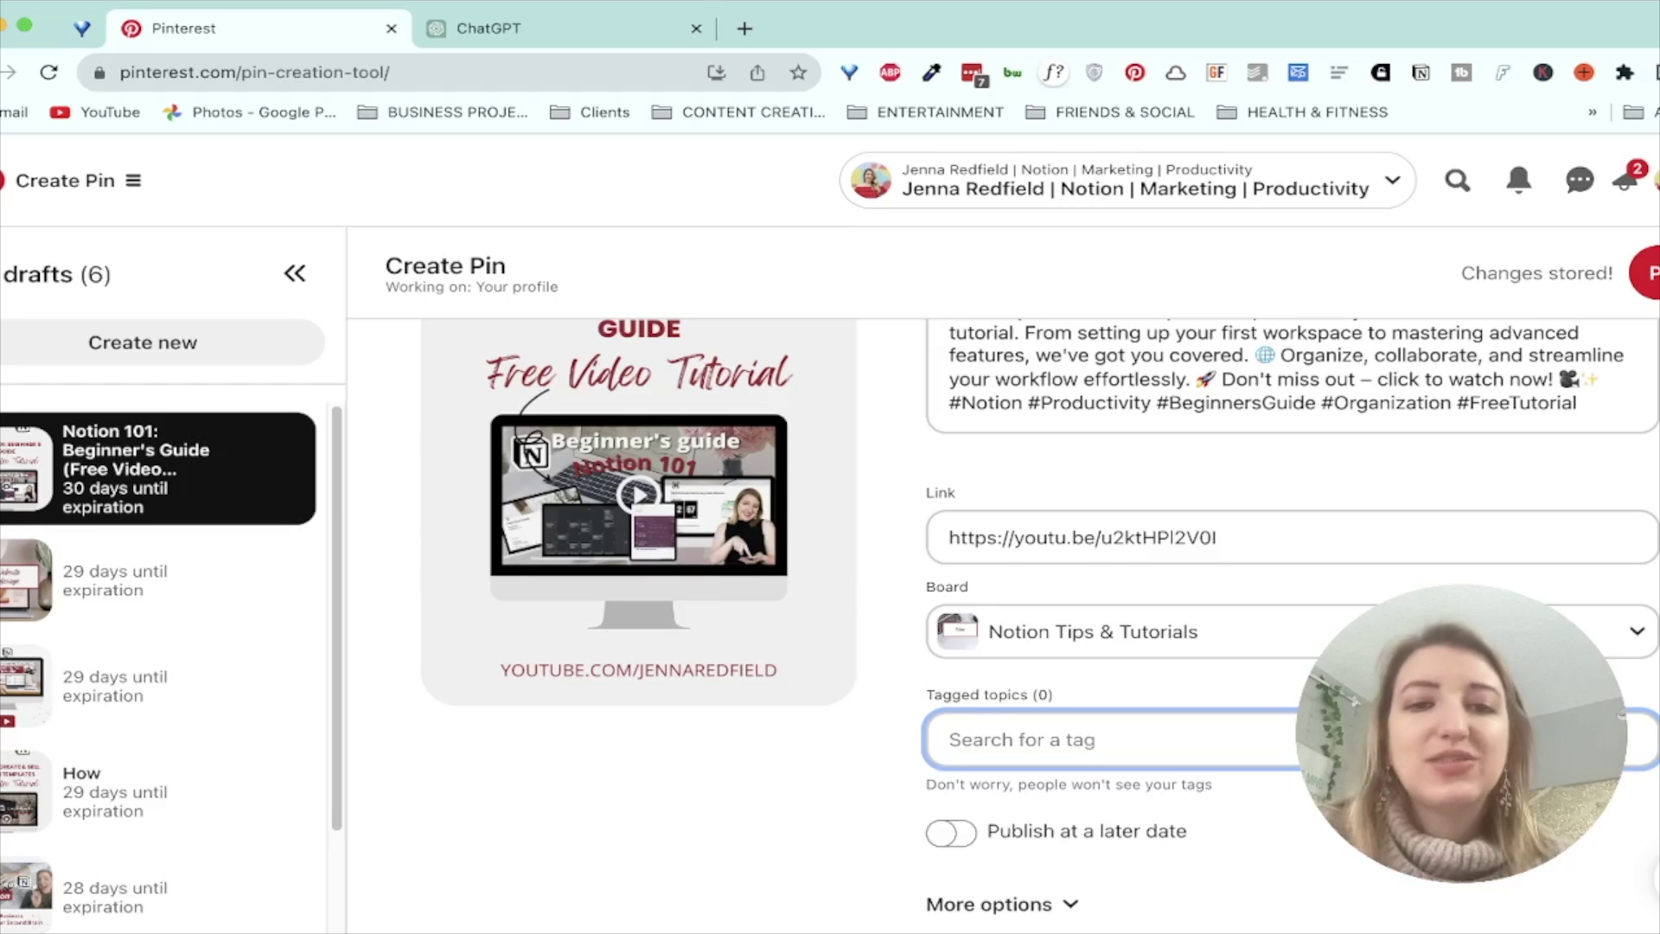
key("Escape")
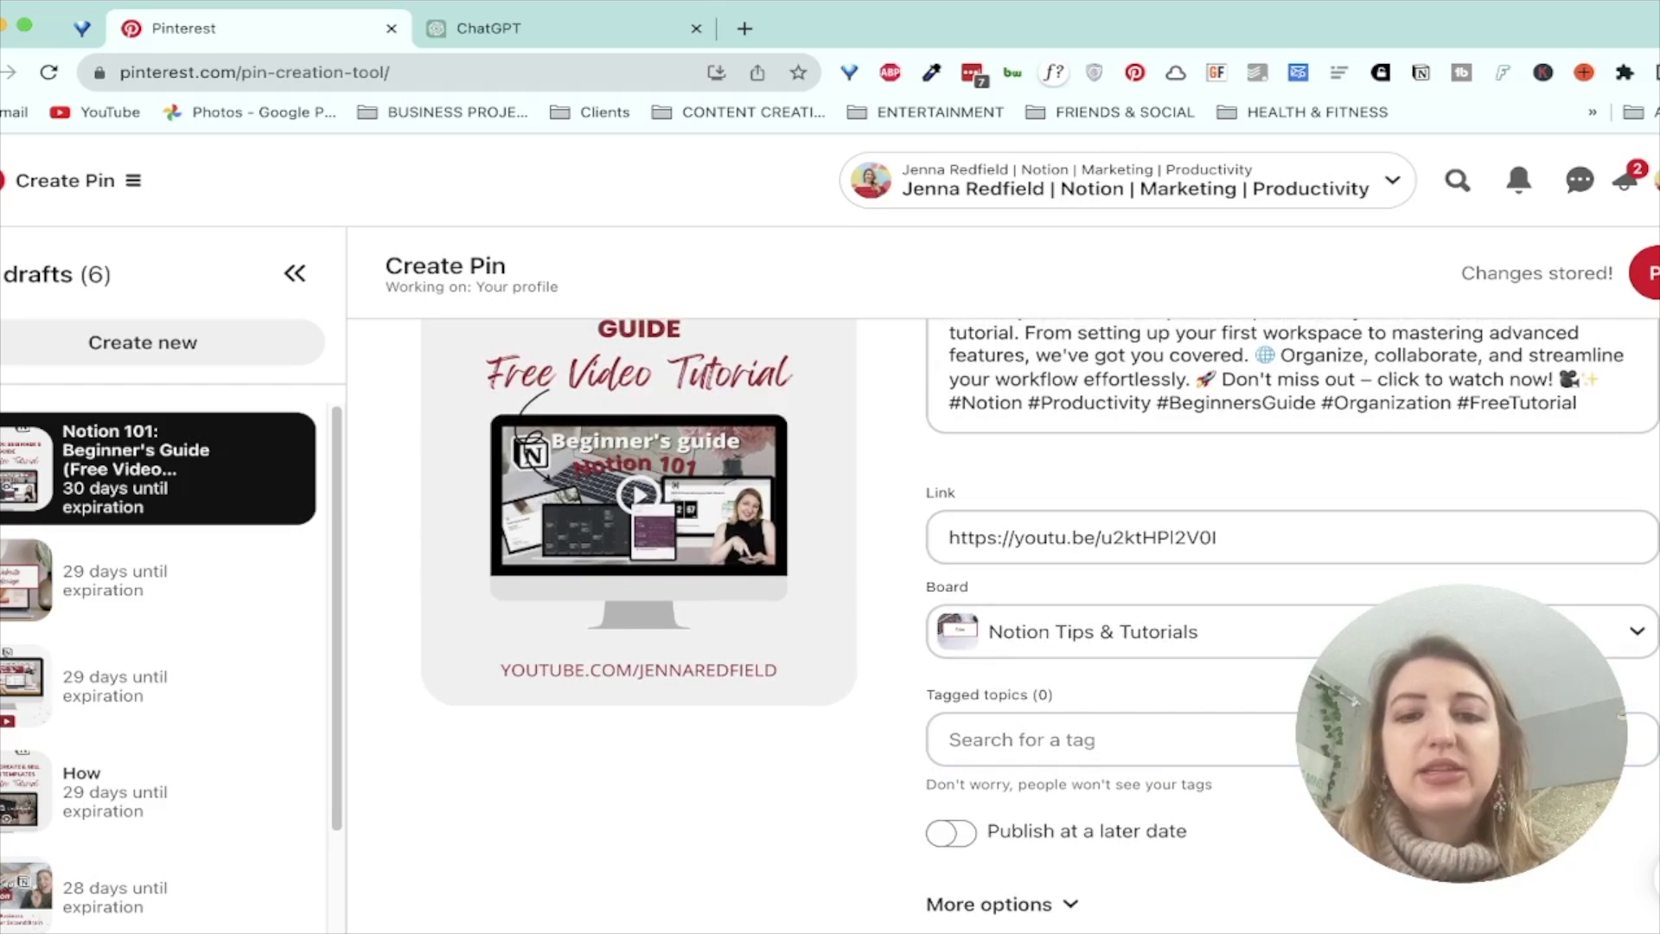
left_click(989, 903)
Enable Publish at a later date, pick December 13, and schedule the pin for 12:00 PM
scroll(989, 903, "down", 3)
scroll(989, 778, "up", 3)
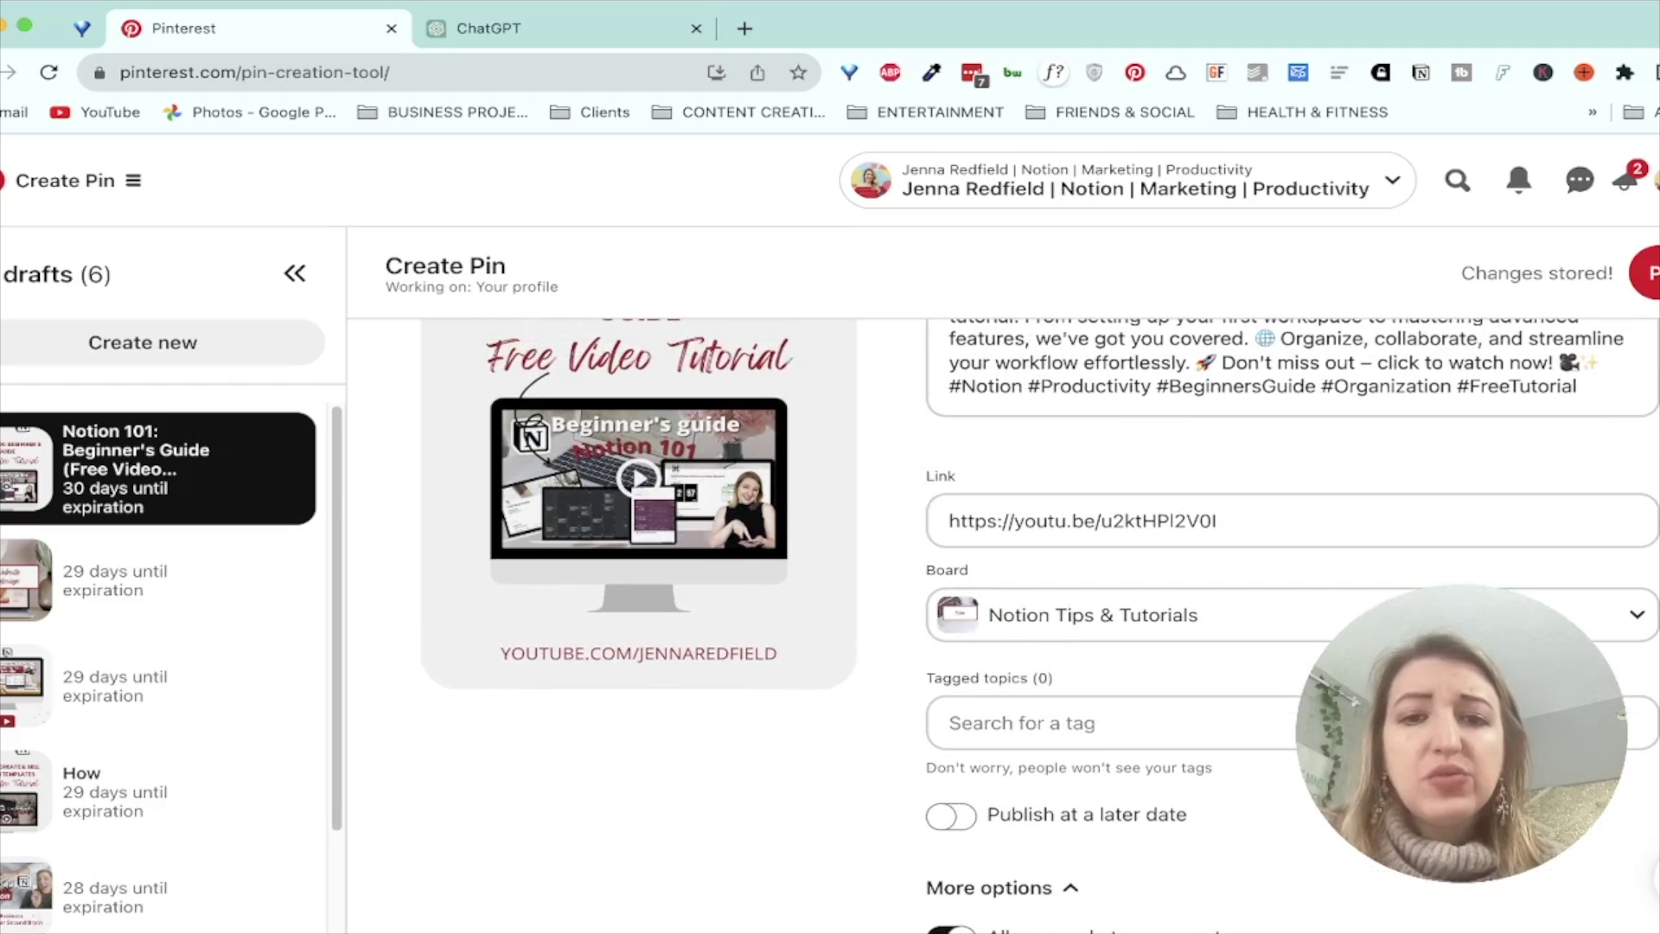
left_click(951, 816)
scroll(1106, 519, "down", 3)
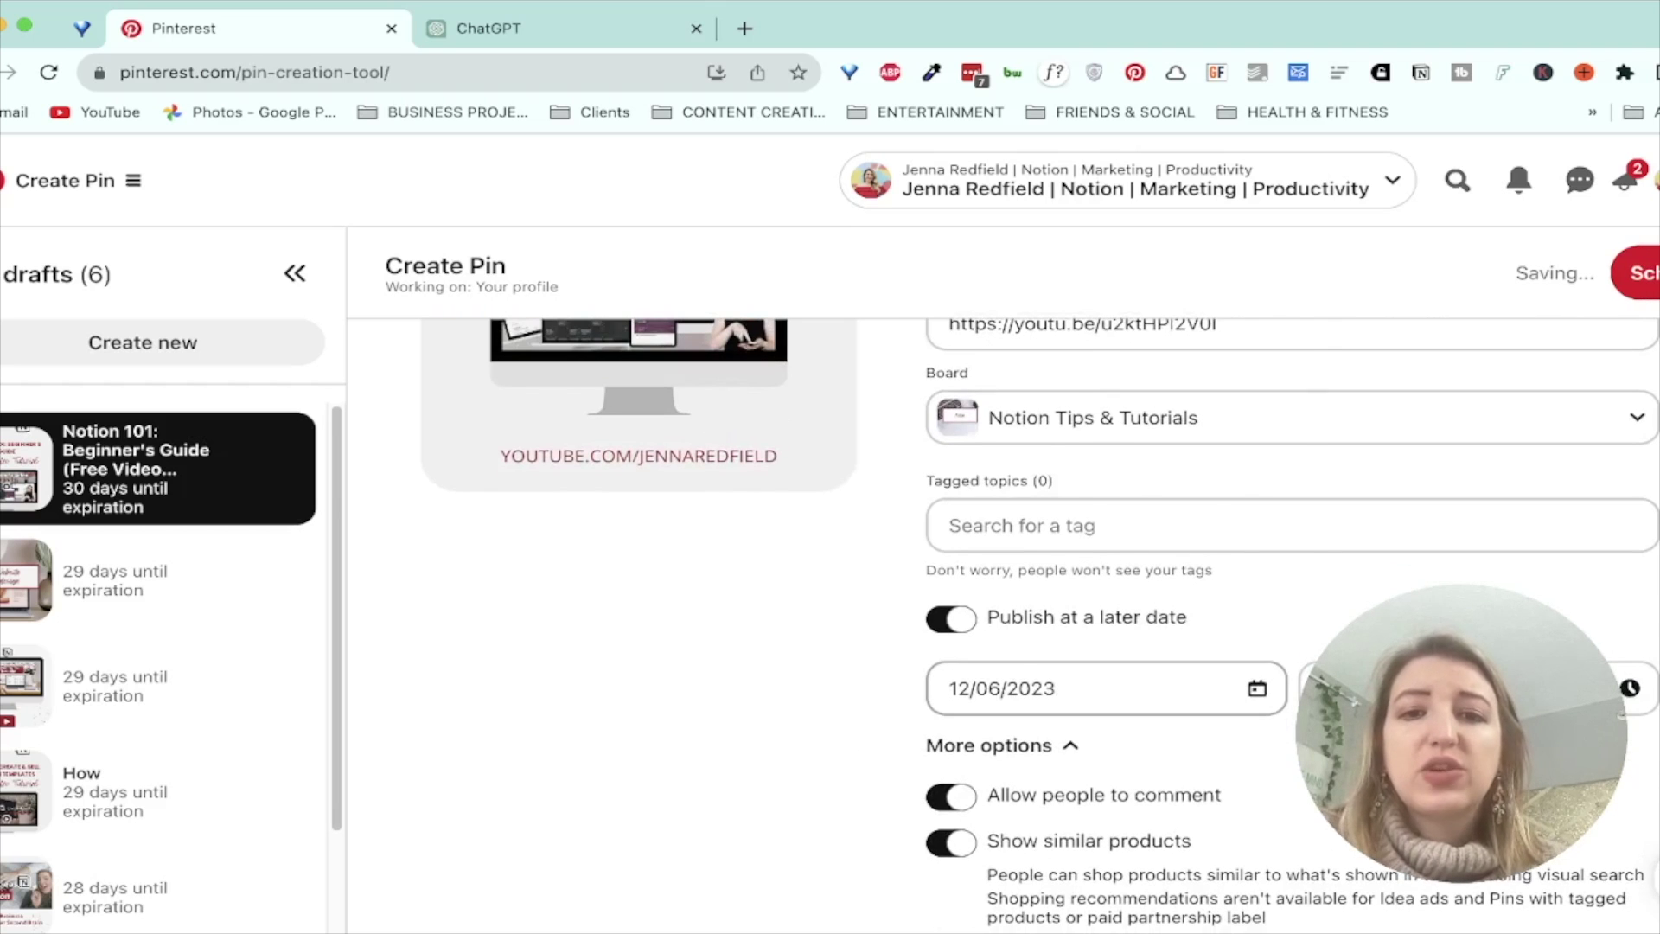
left_click(1055, 688)
left_click(1106, 455)
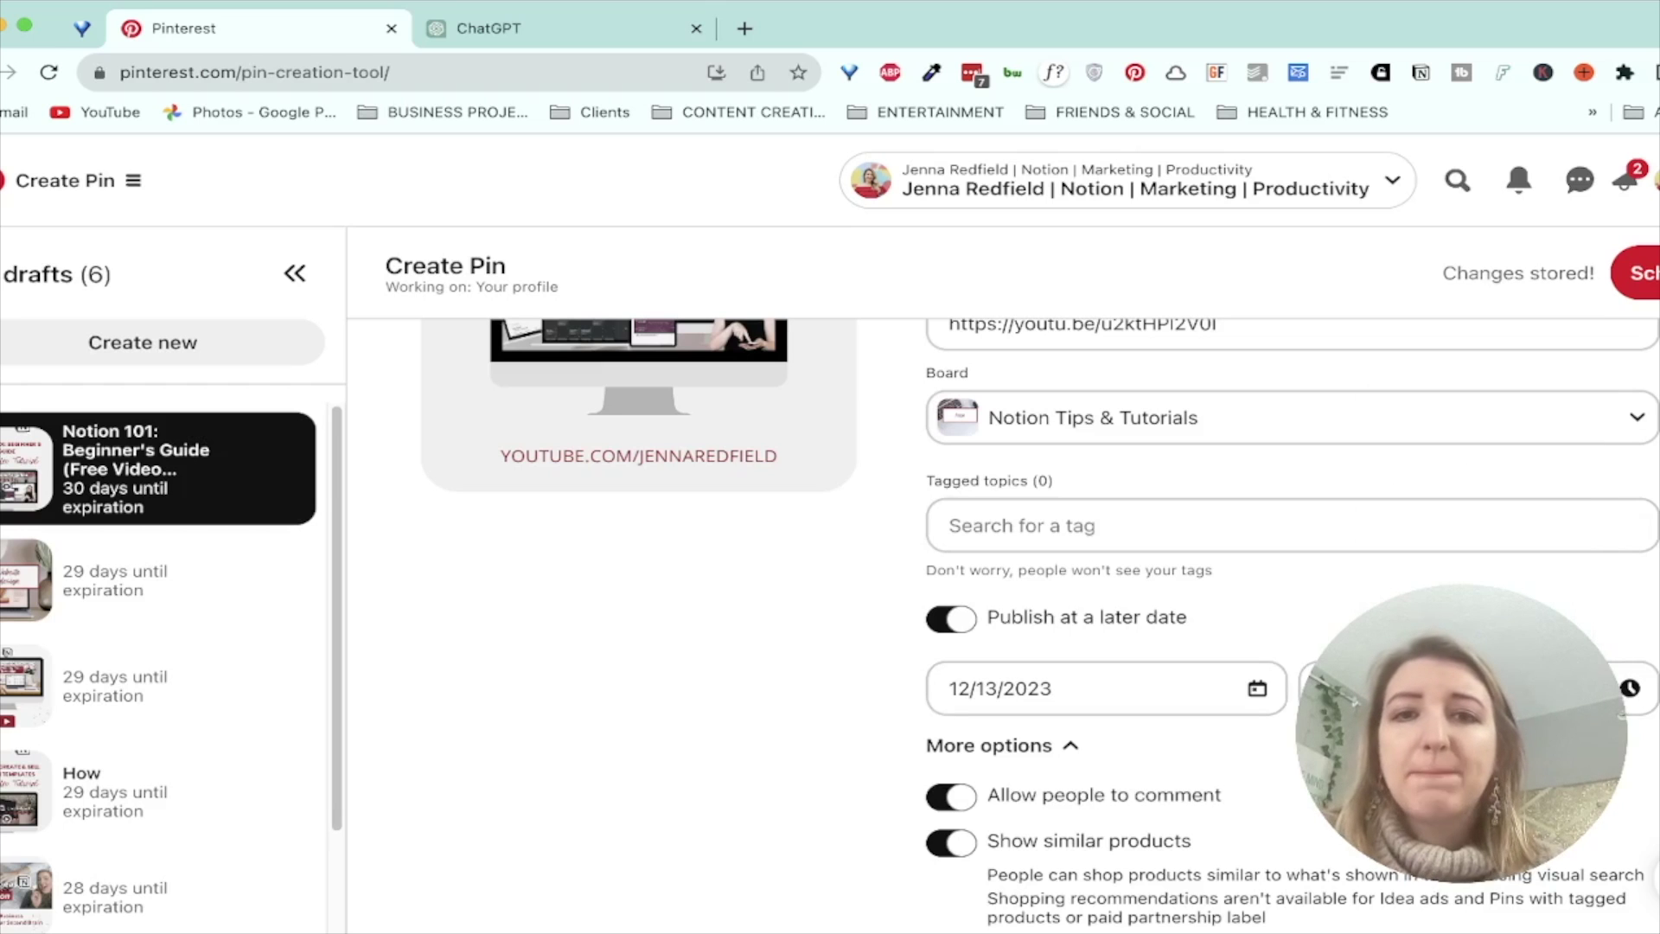
scroll(1003, 605, "up", 3)
left_click(1638, 273)
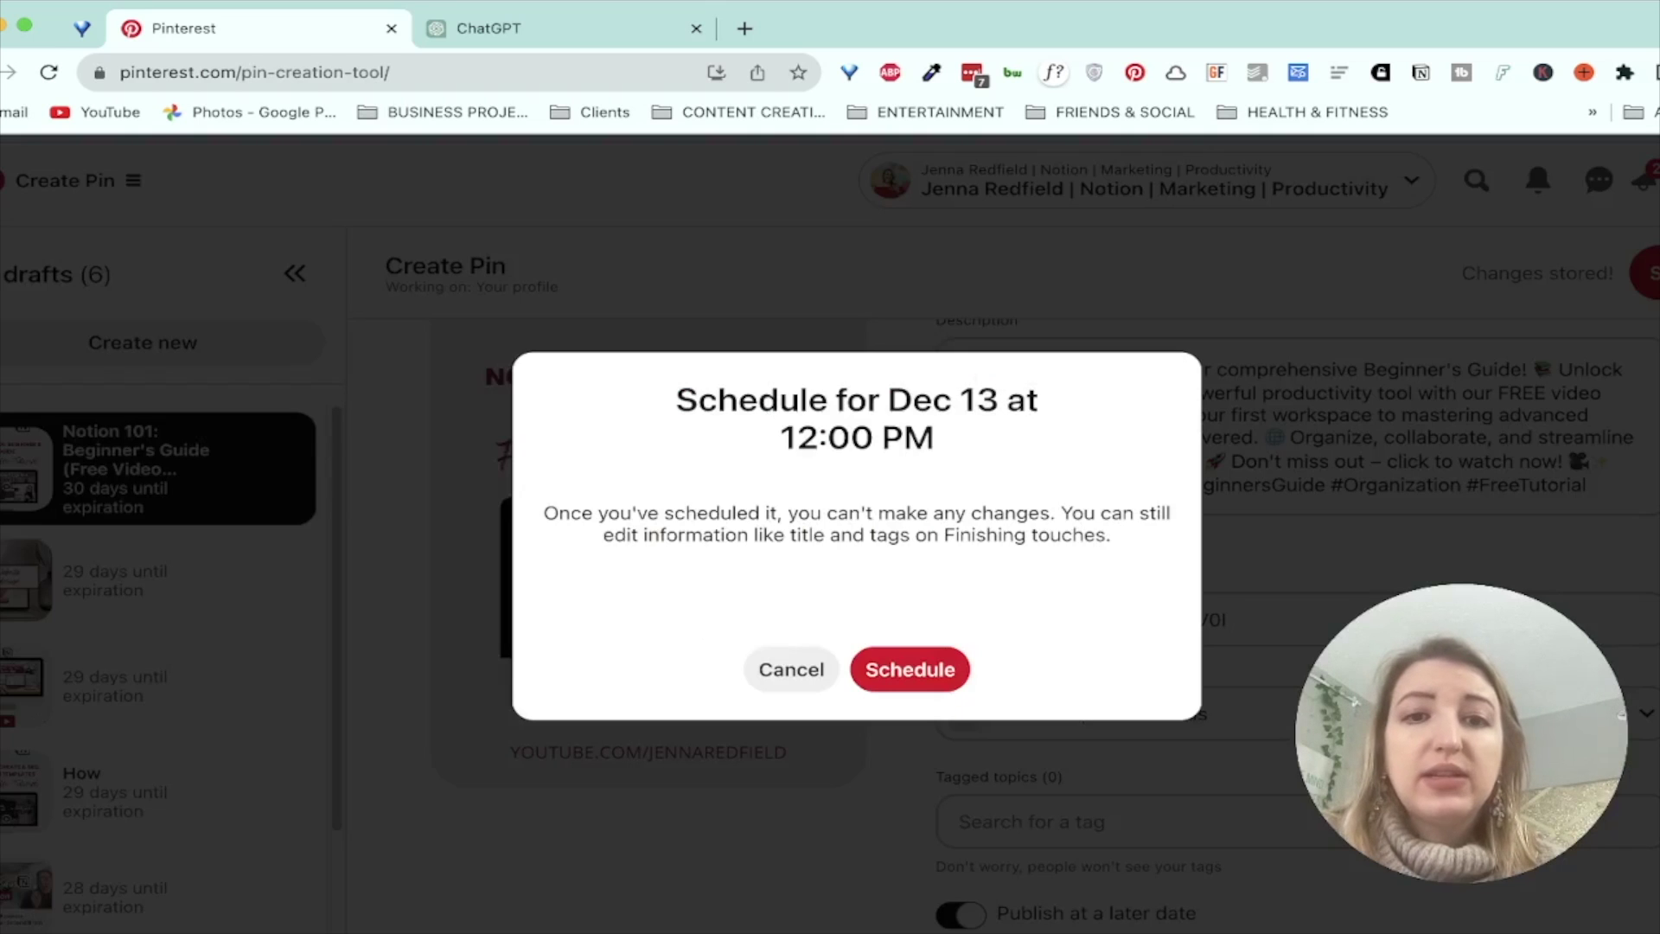
left_click(909, 669)
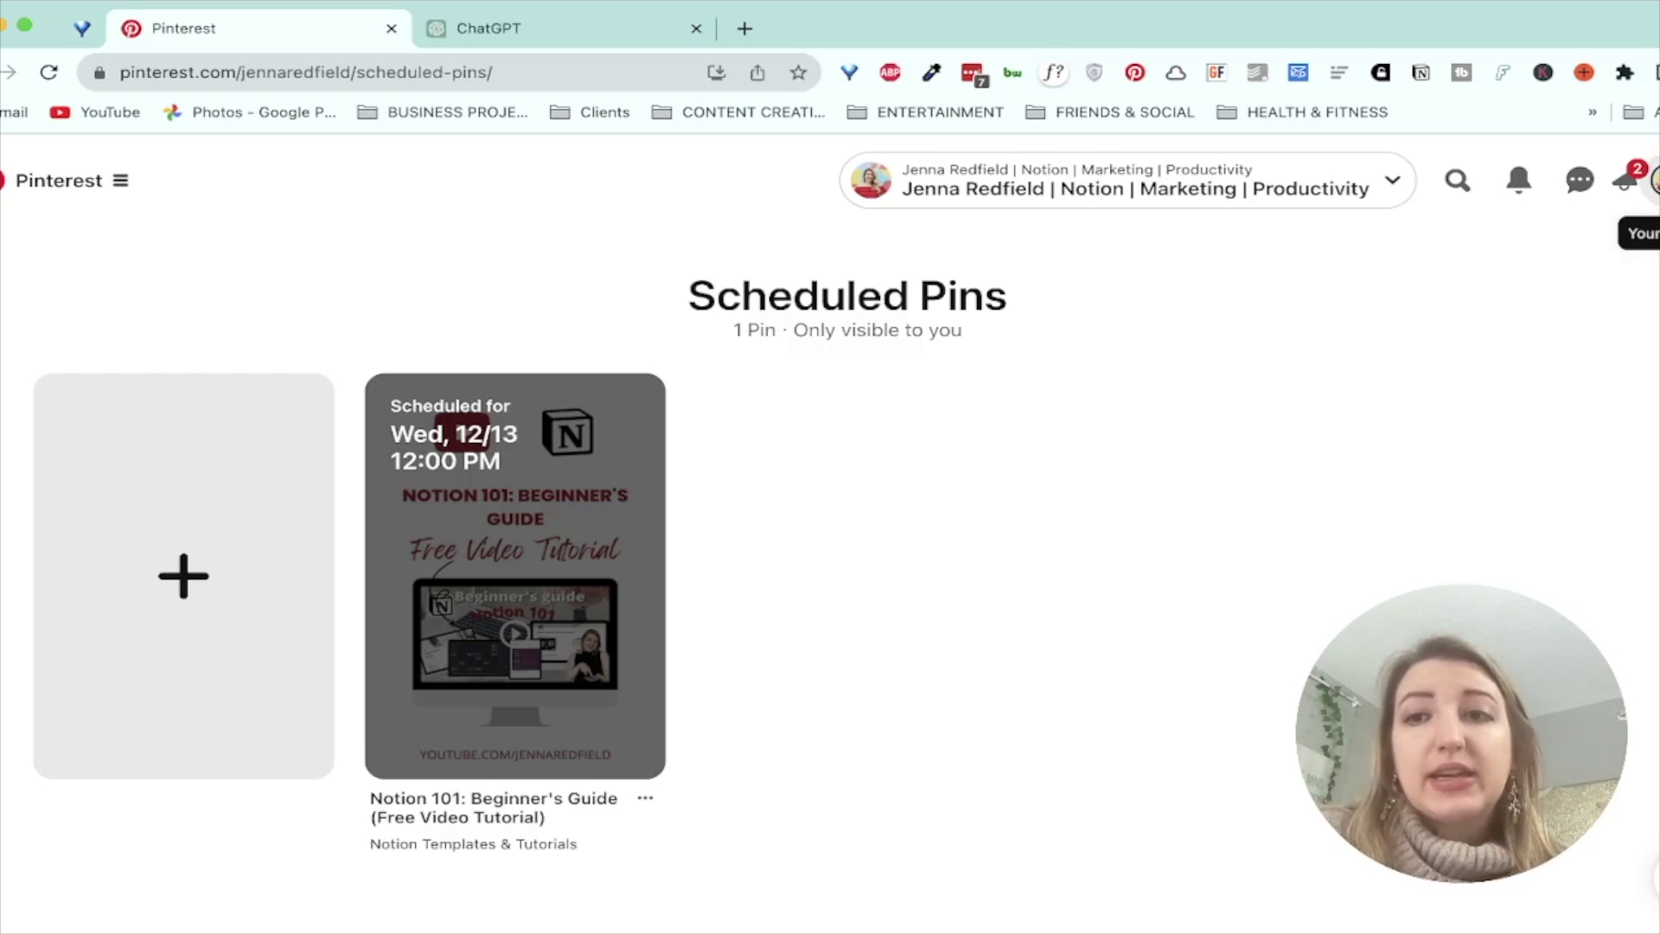
Go to Analytics > Overview and scroll through the last-30-days performance chart
left_click(69, 180)
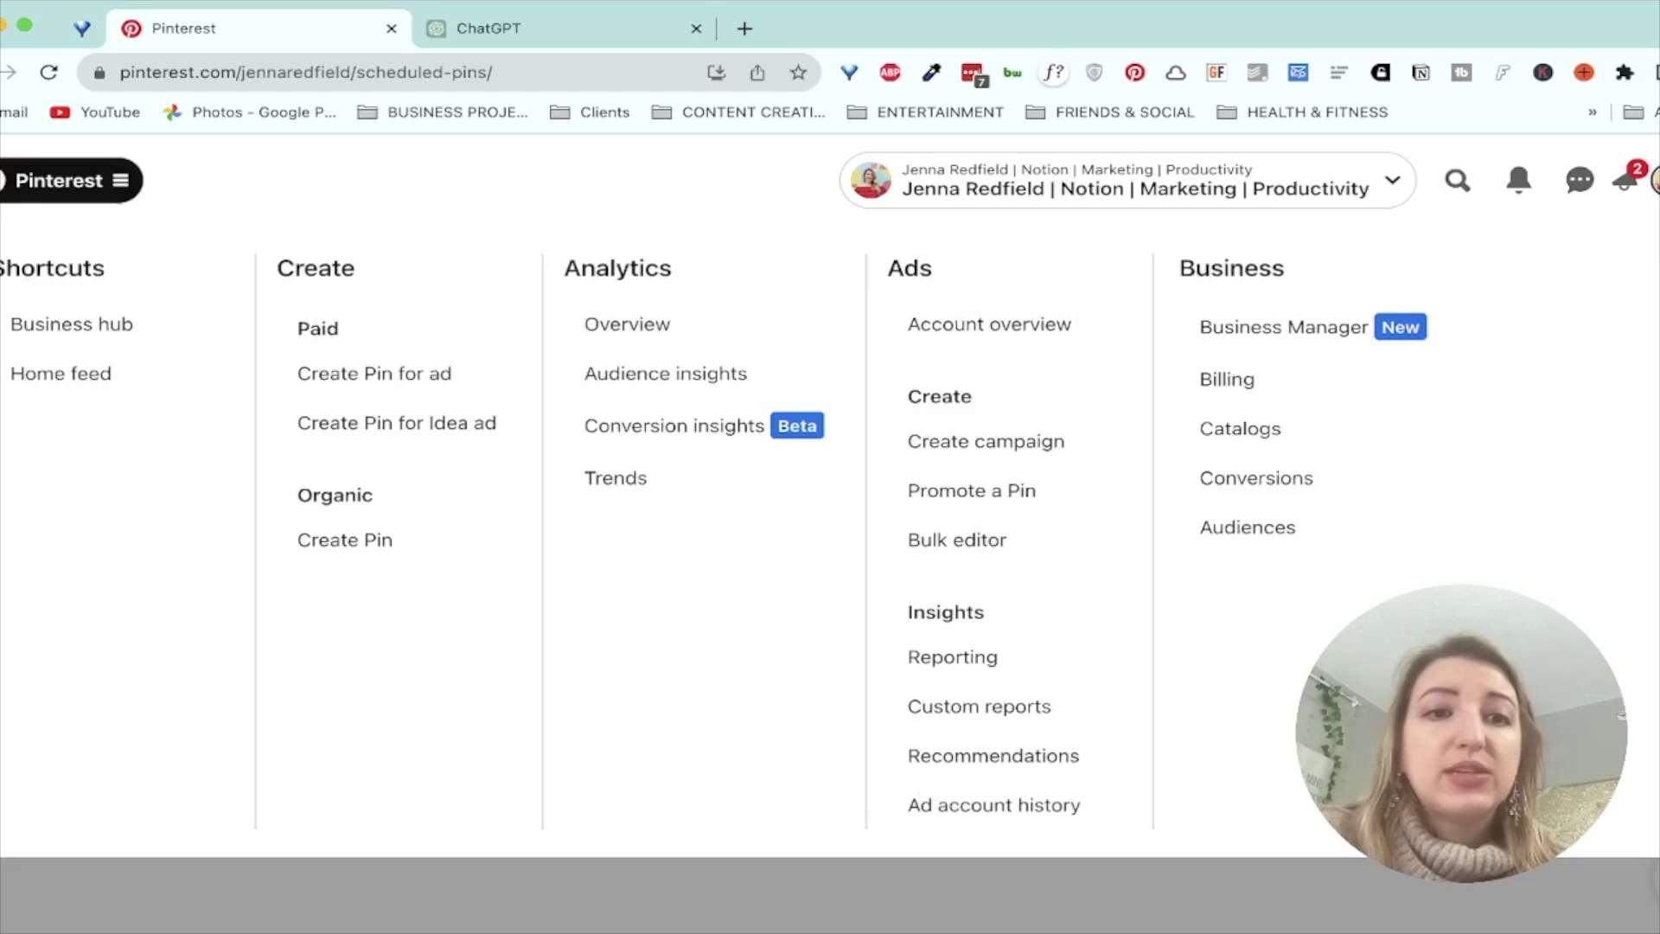
left_click(628, 324)
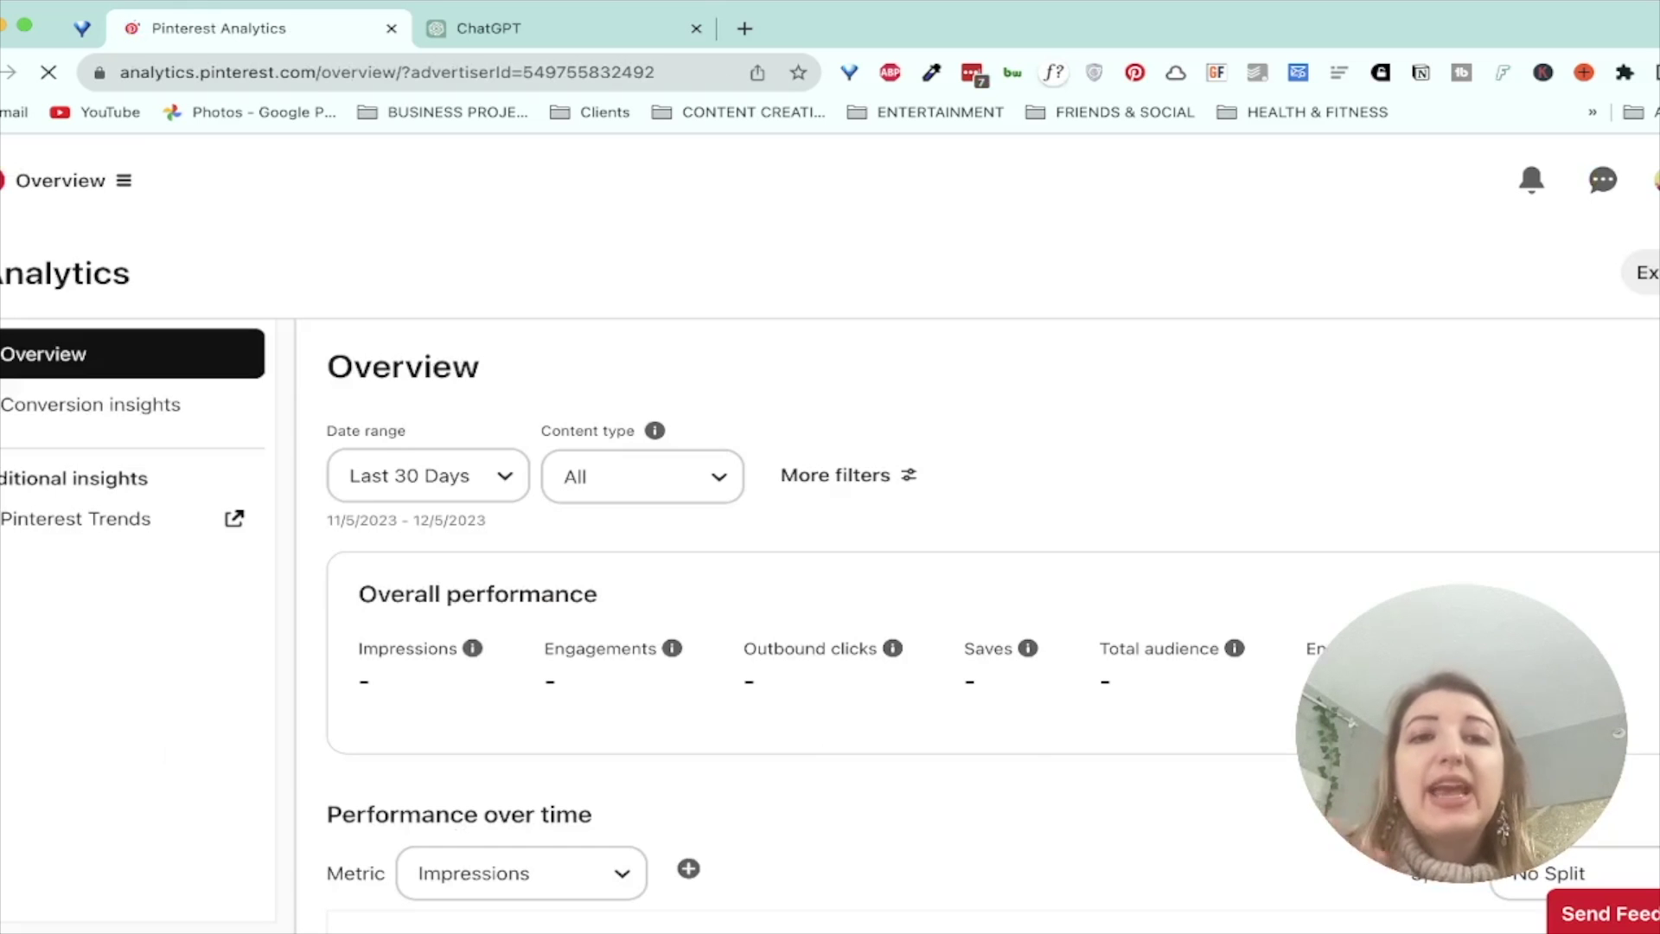
scroll(951, 605, "down", 3)
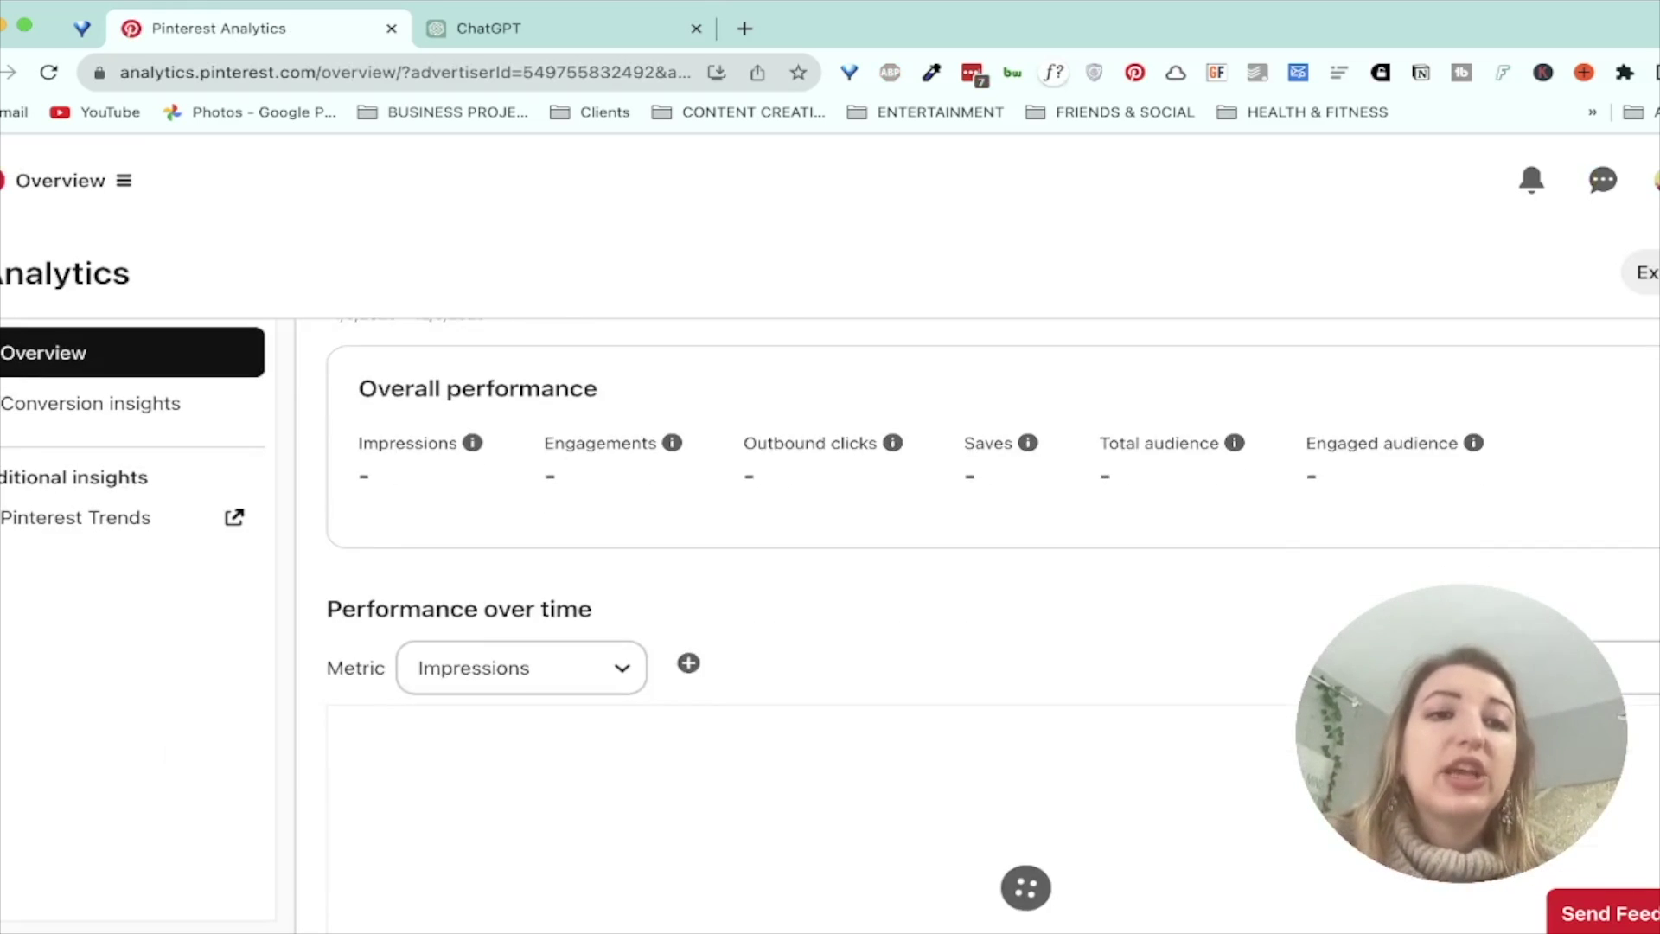
scroll(951, 605, "up", 2)
scroll(951, 605, "down", 8)
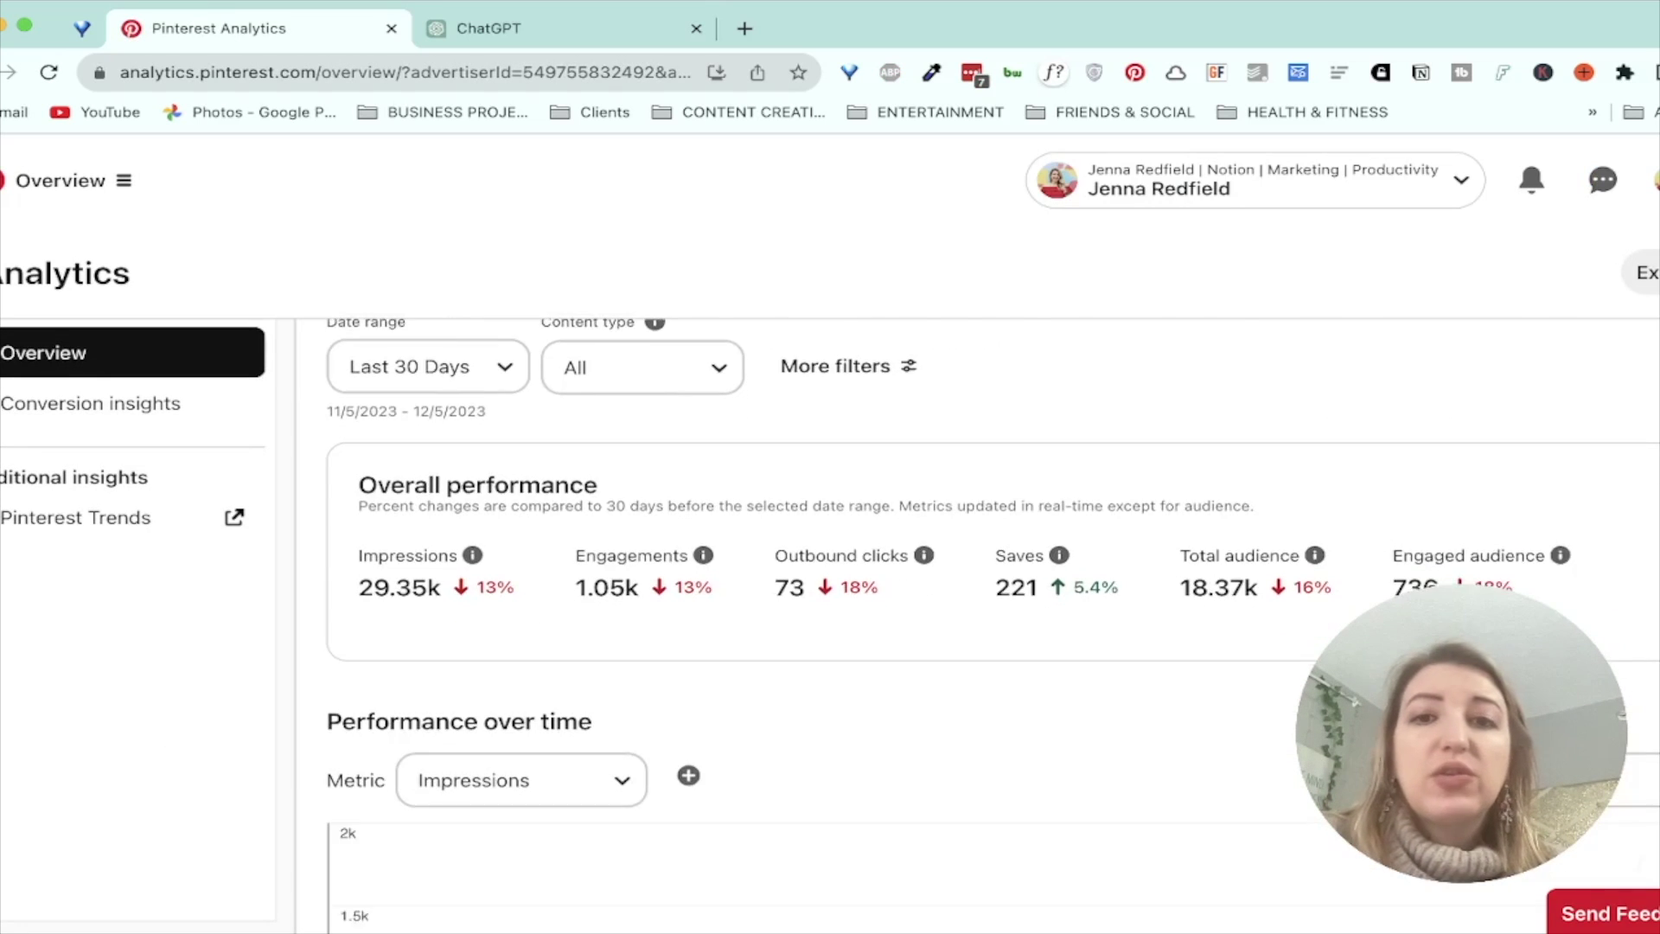
scroll(951, 605, "up", 1)
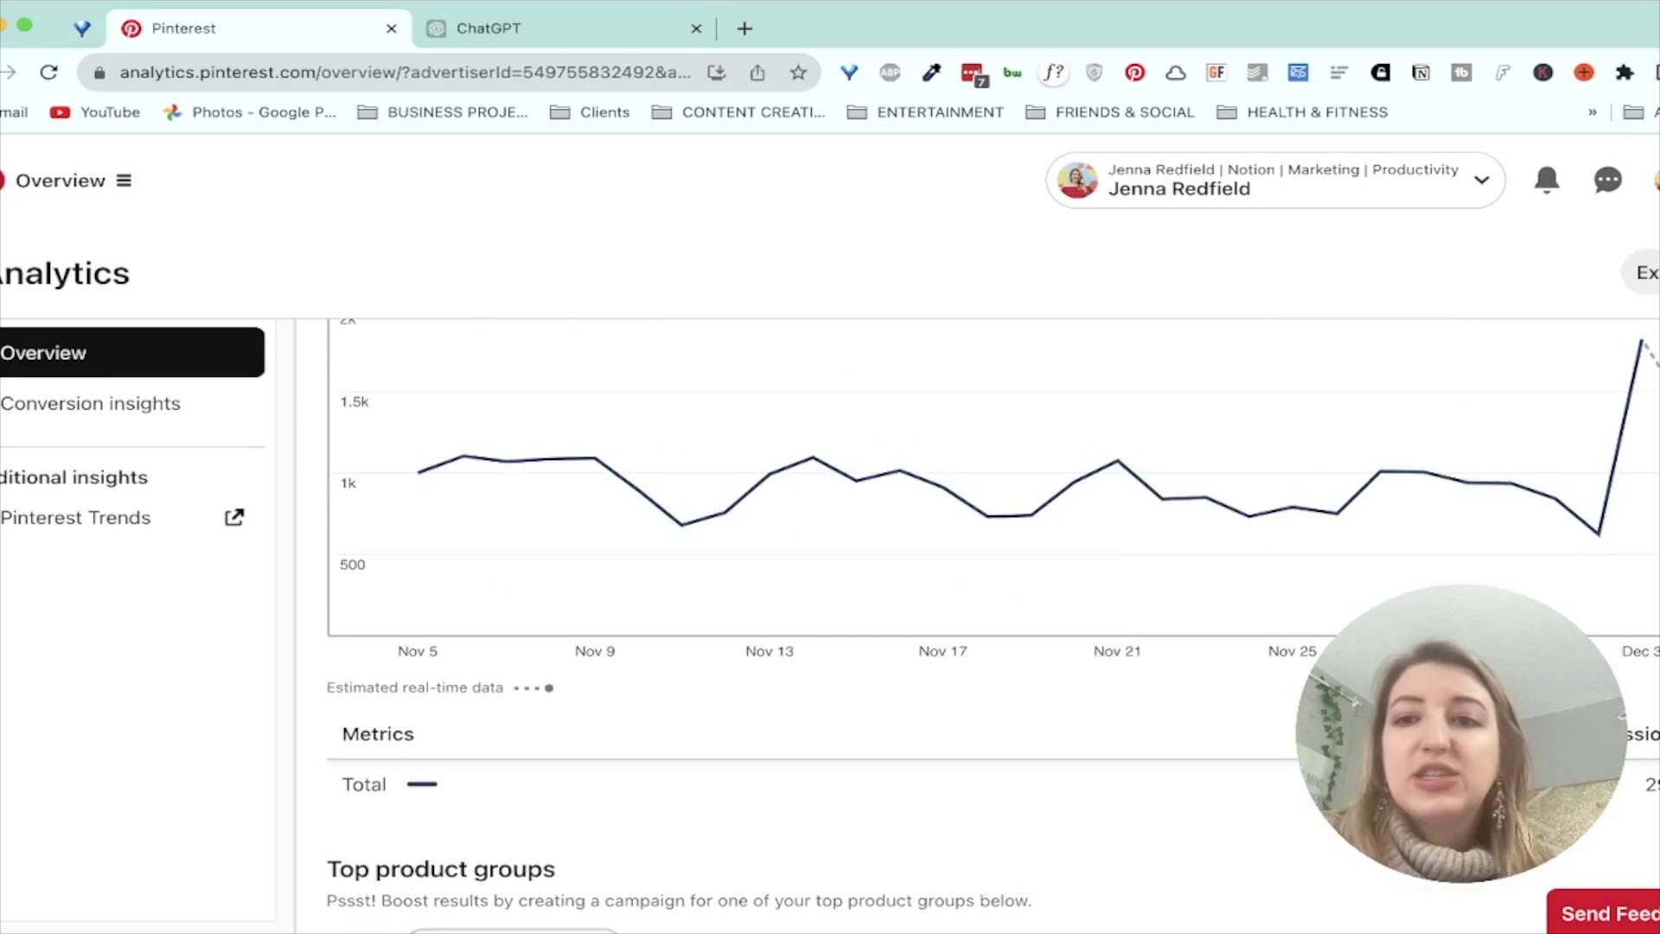
scroll(951, 605, "up", 1)
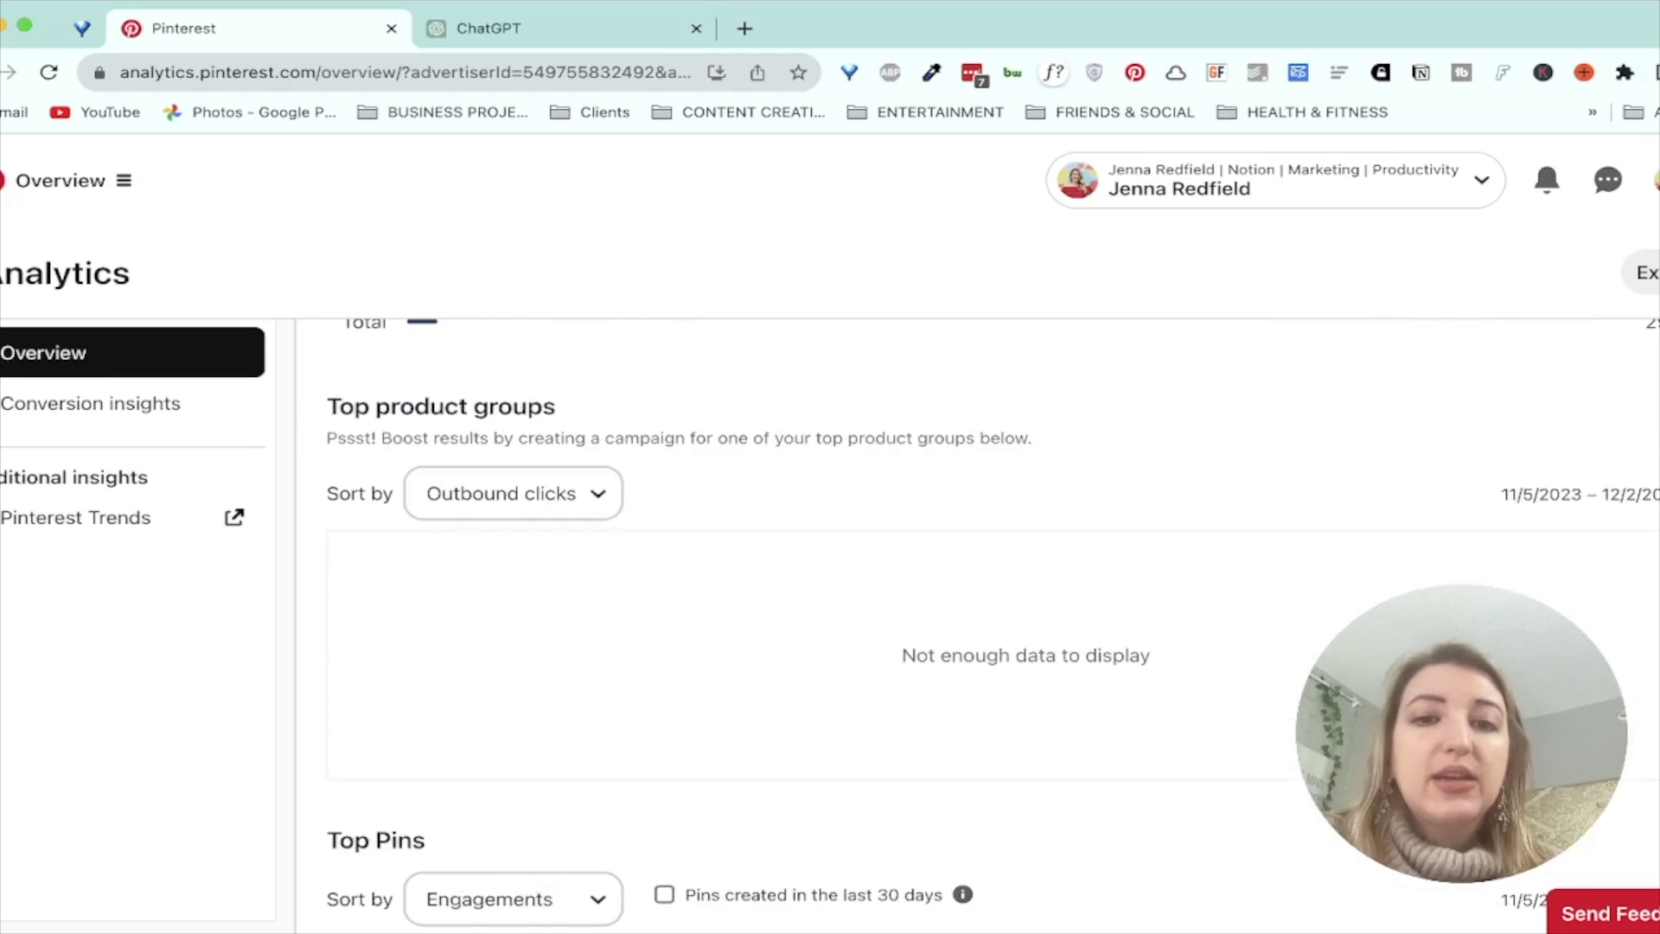
scroll(950, 605, "down", 6)
Change the Top Pins sort option from engagements to Impressions
scroll(951, 605, "down", 6)
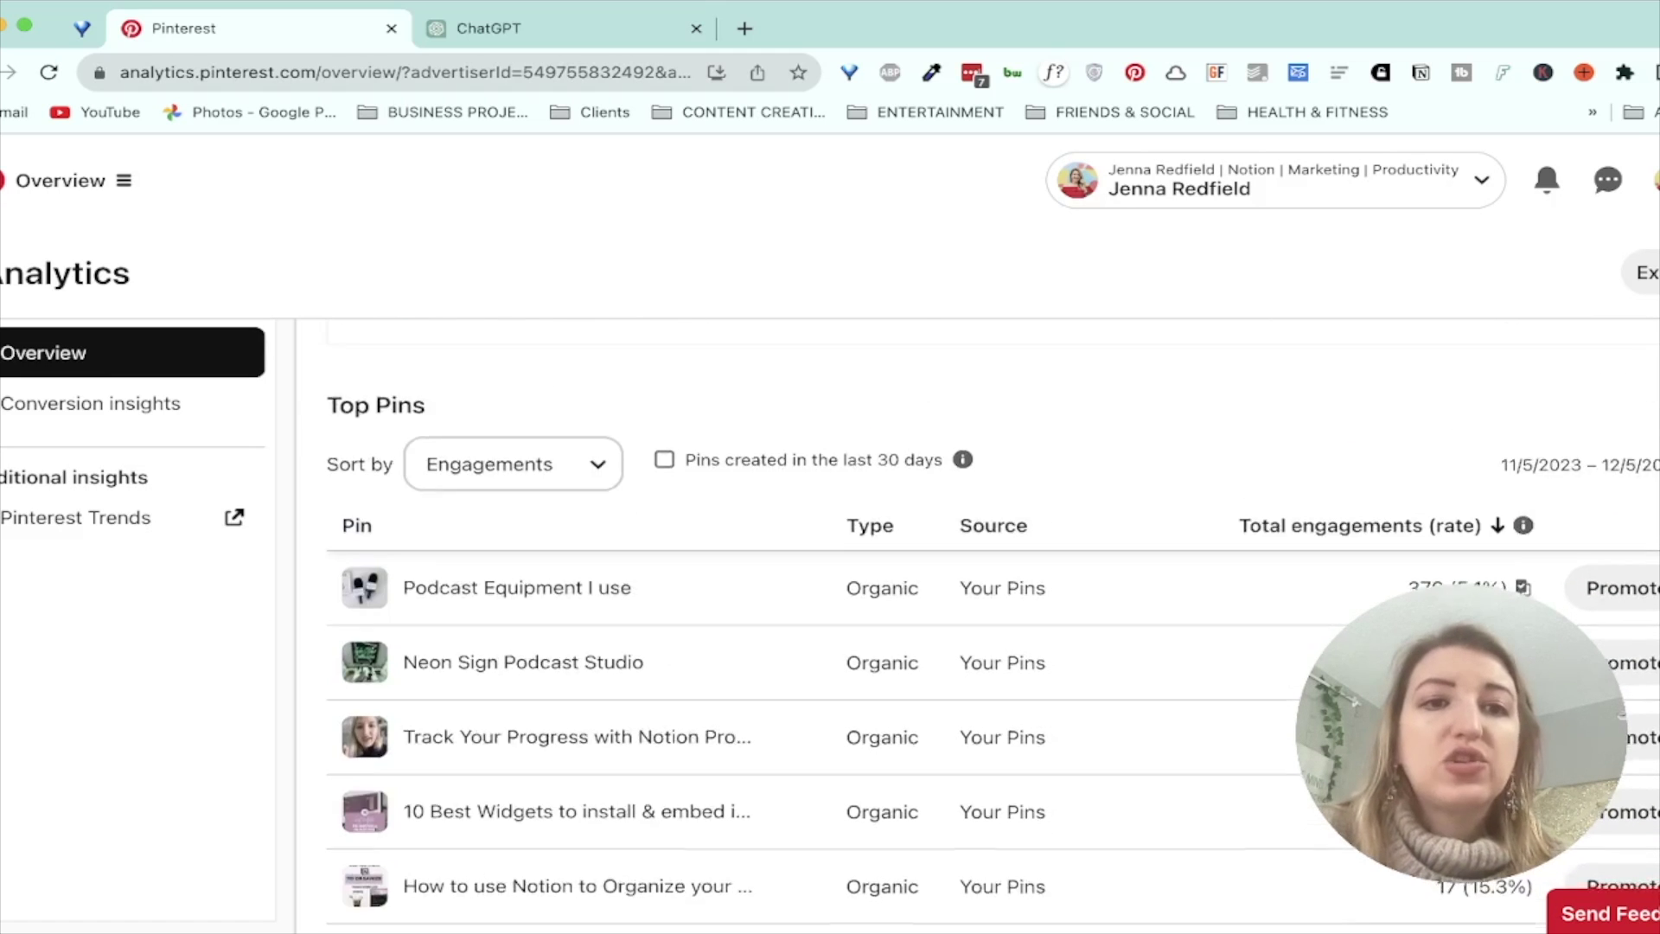
left_click(513, 470)
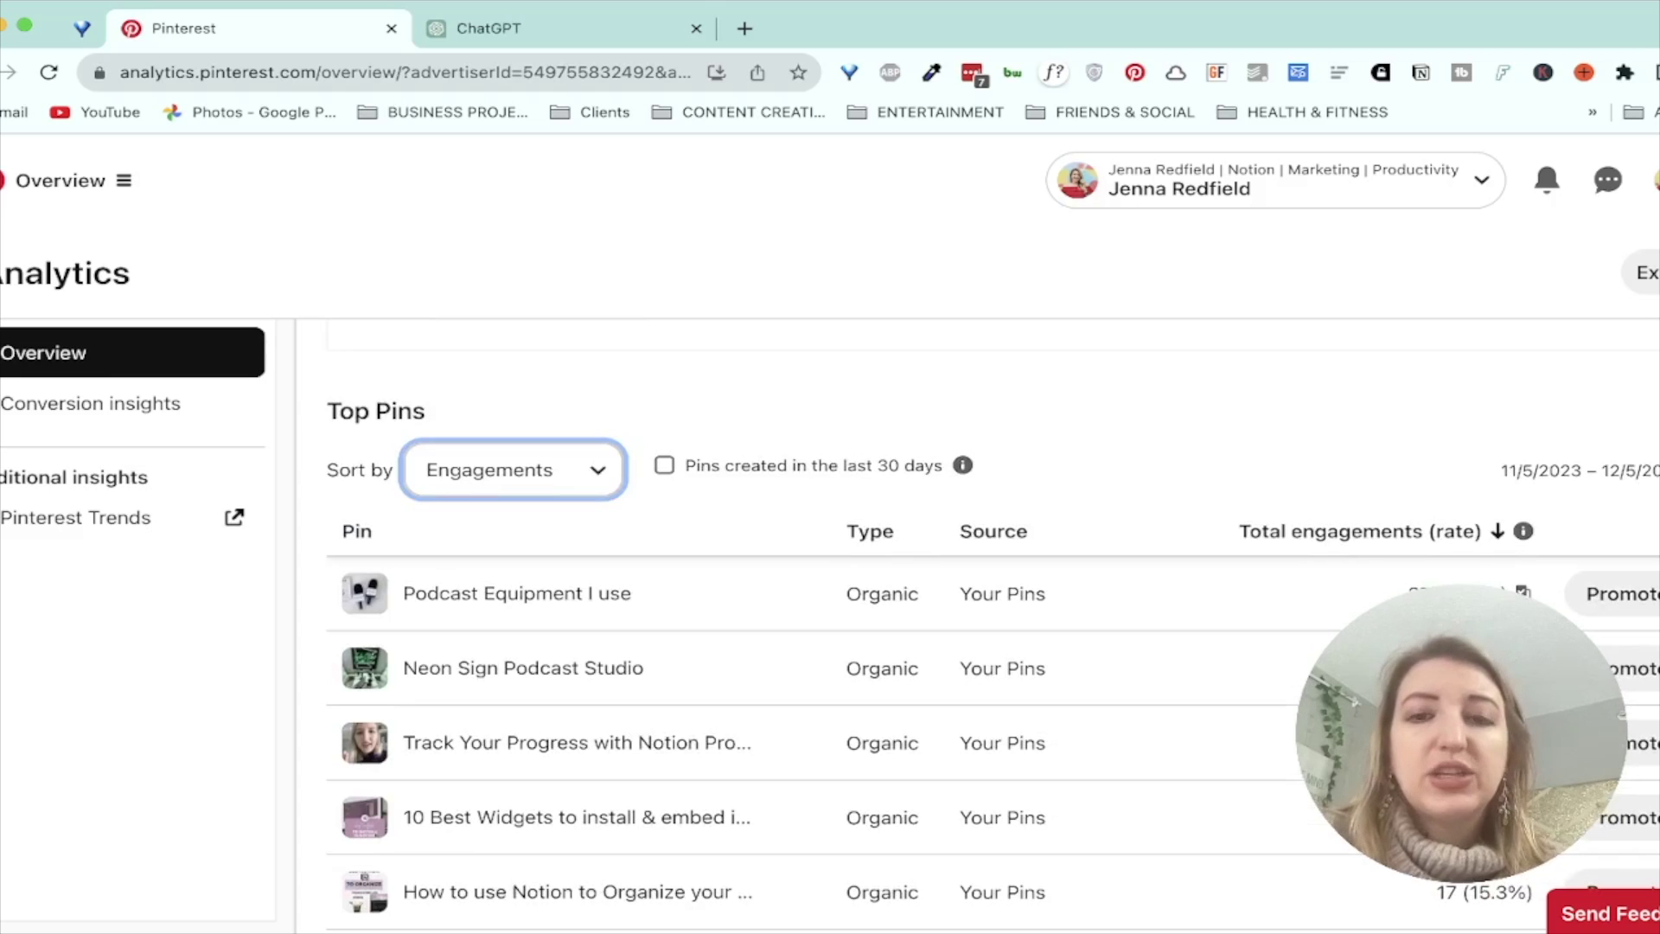
key("Up")
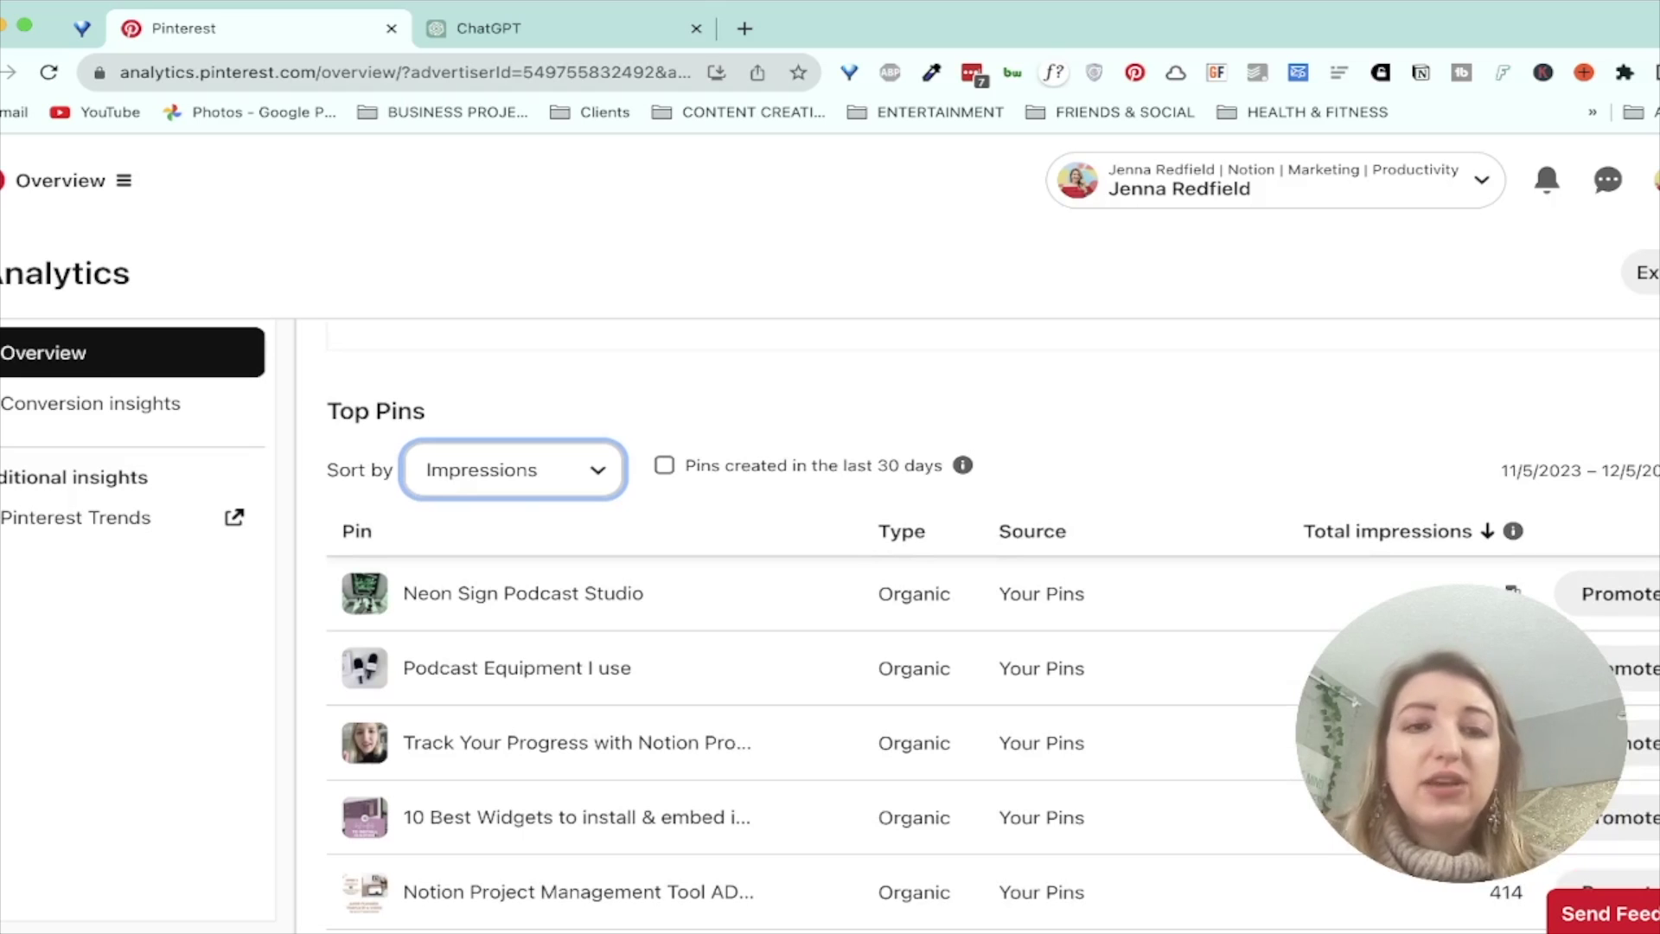
Review the 42 re-sorted organic pins, including the Notion 101: Beginner's Guide Video pin at 127
mouse_move(364, 667)
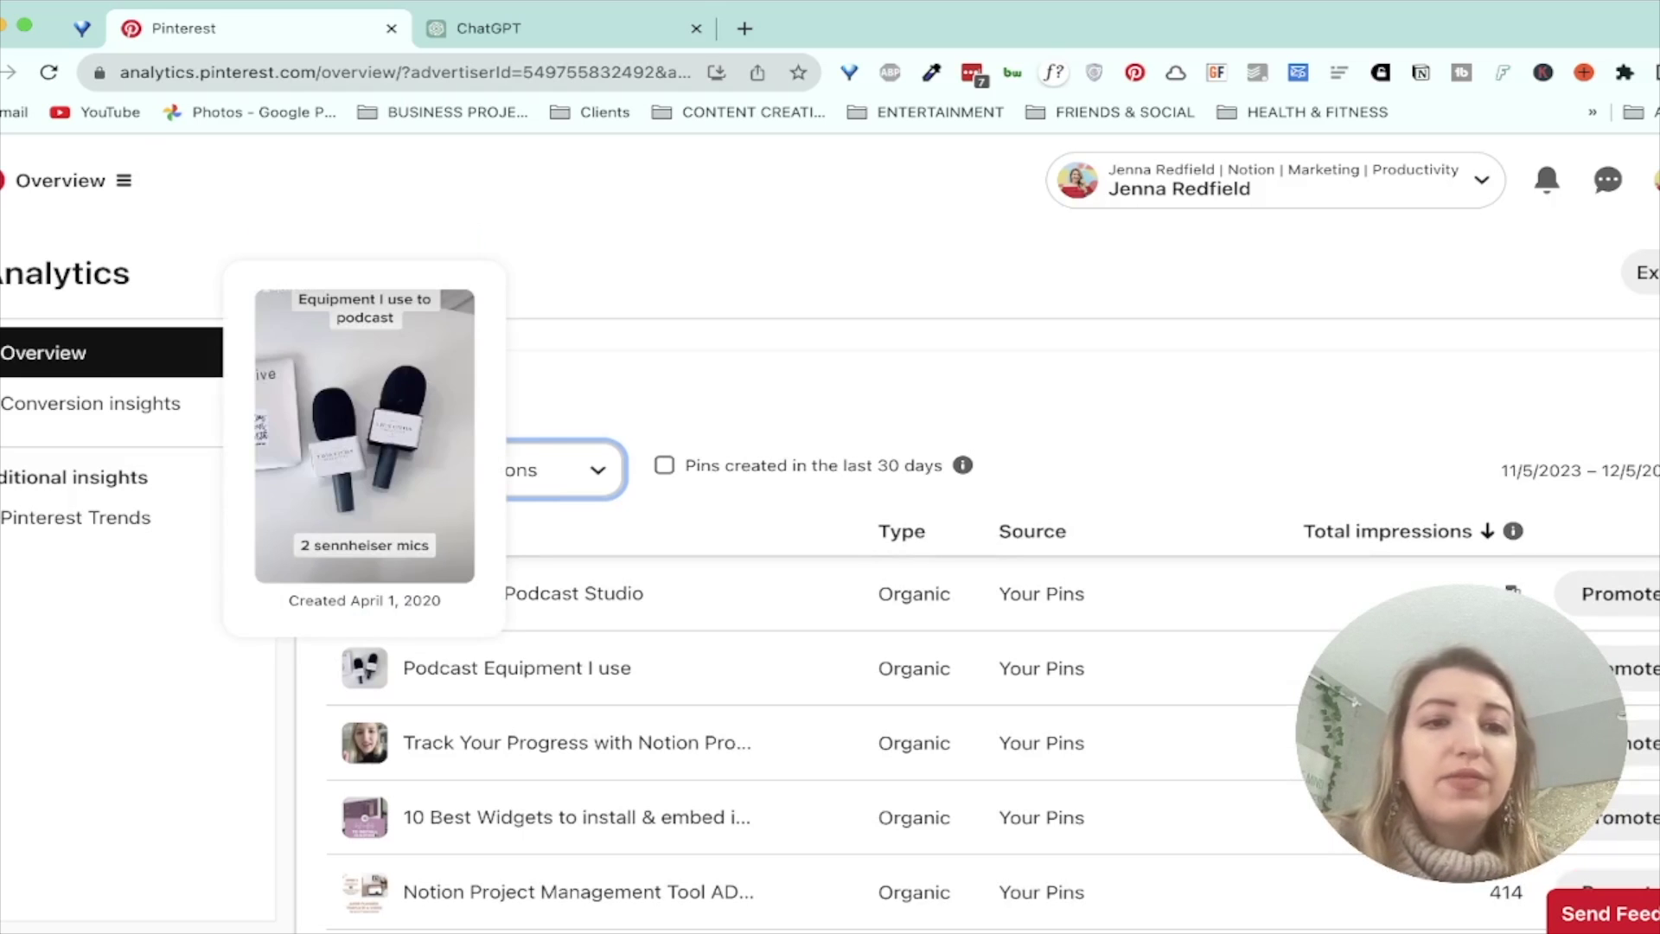
mouse_move(364, 593)
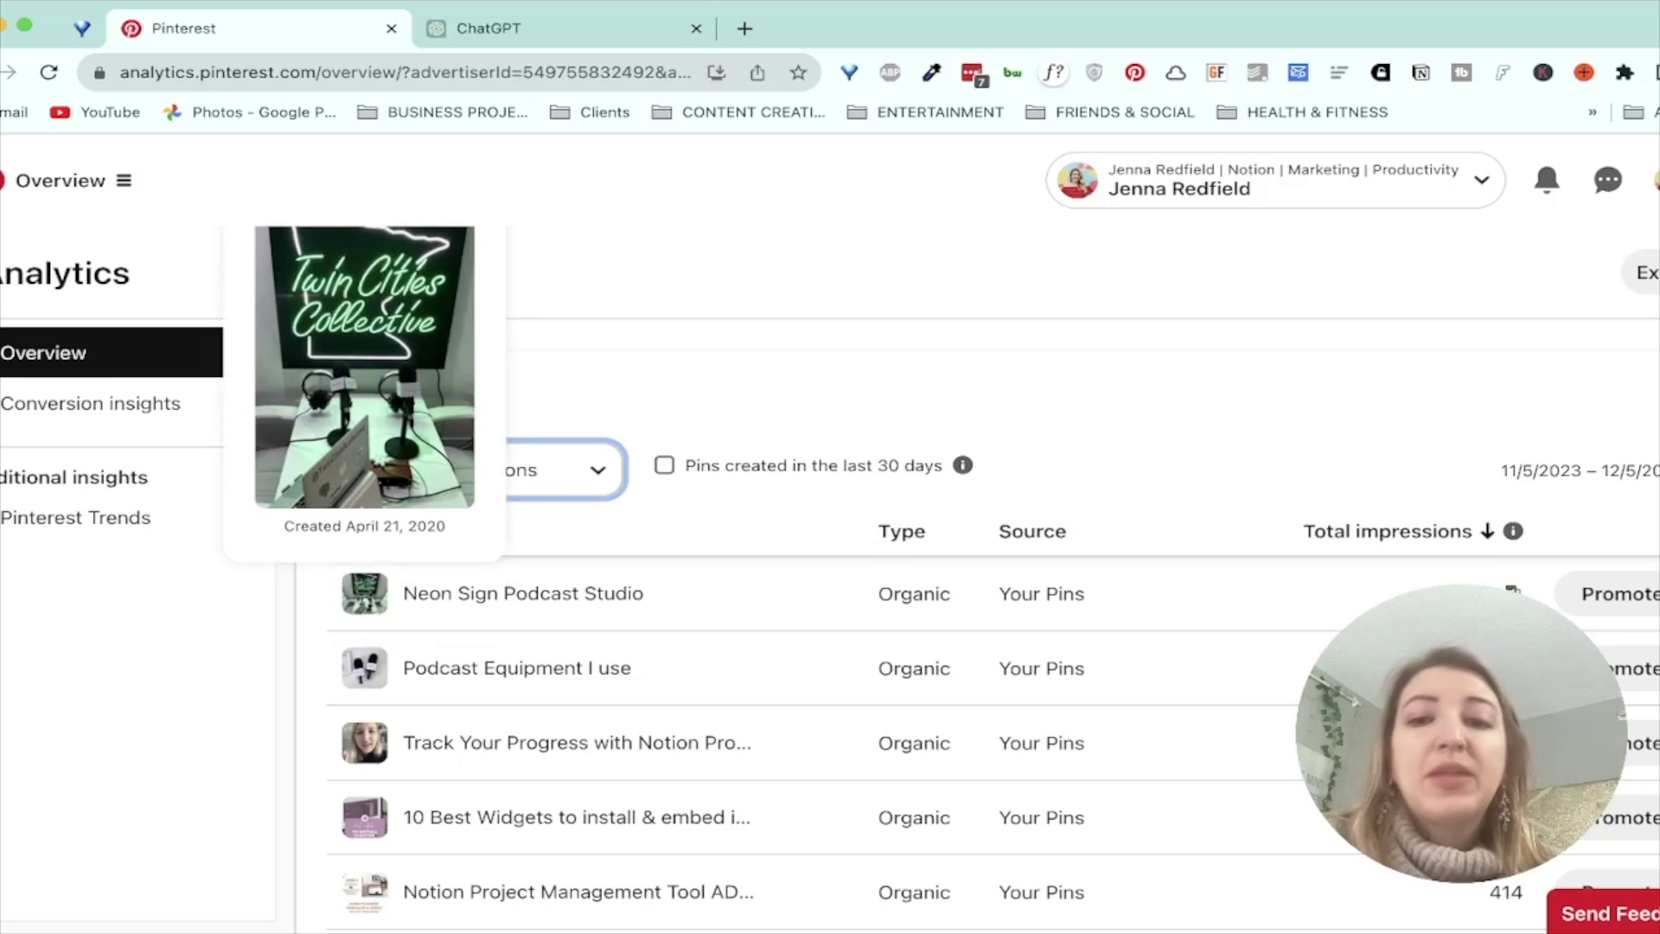
mouse_move(364, 742)
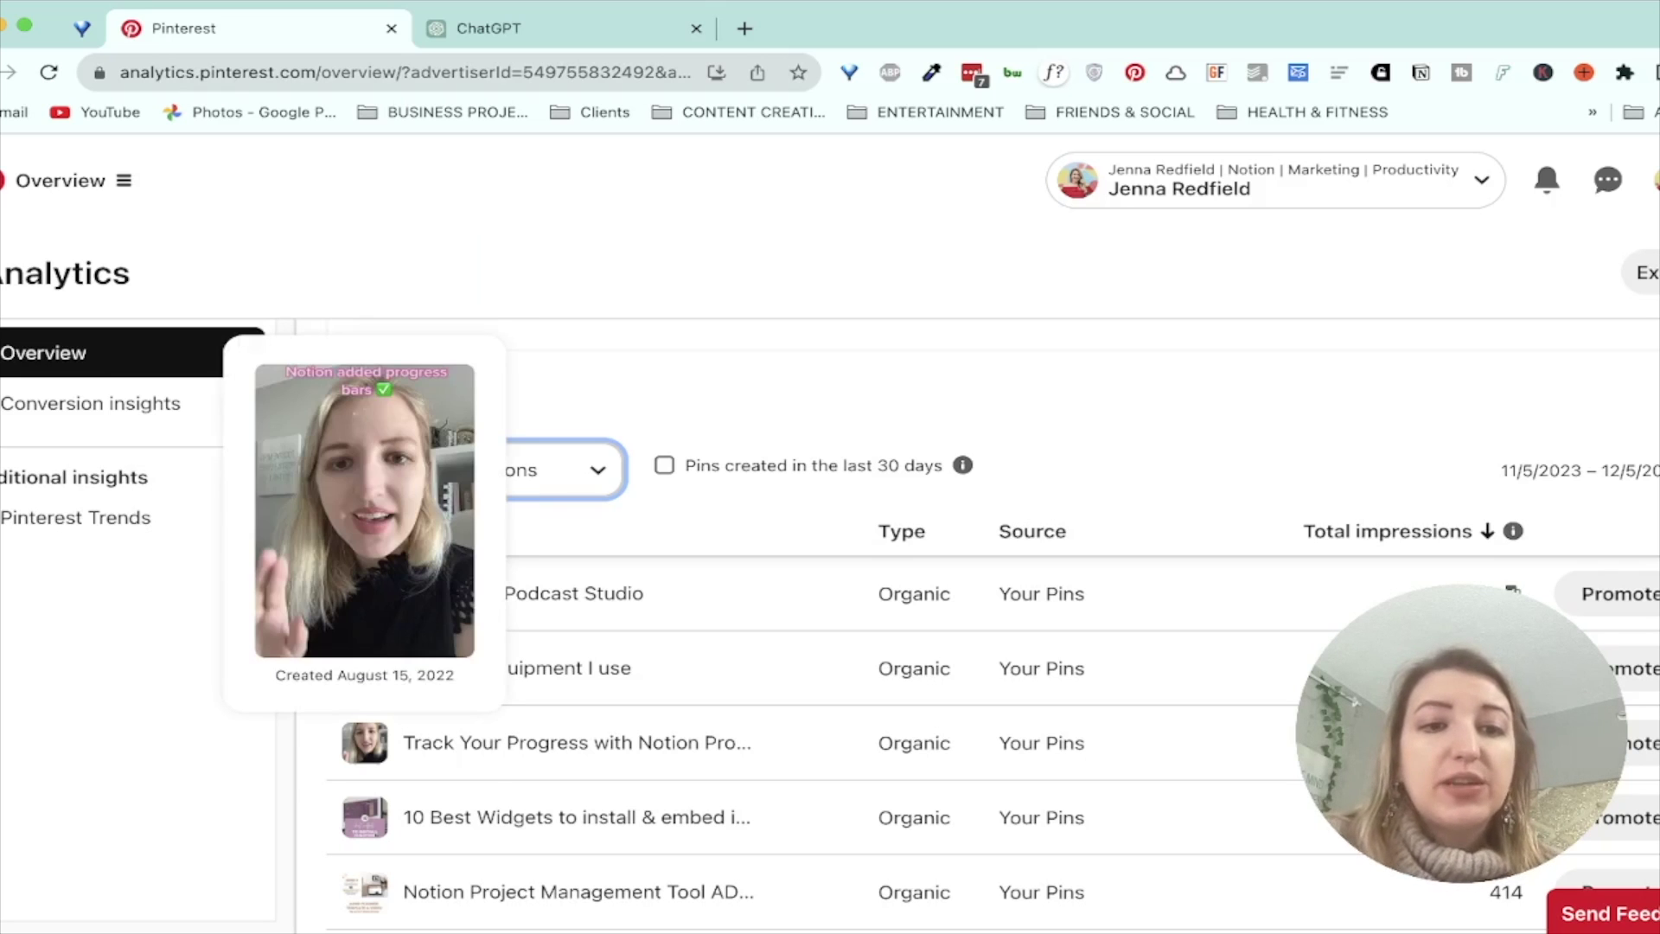
mouse_move(364, 816)
scroll(993, 600, "down", 3)
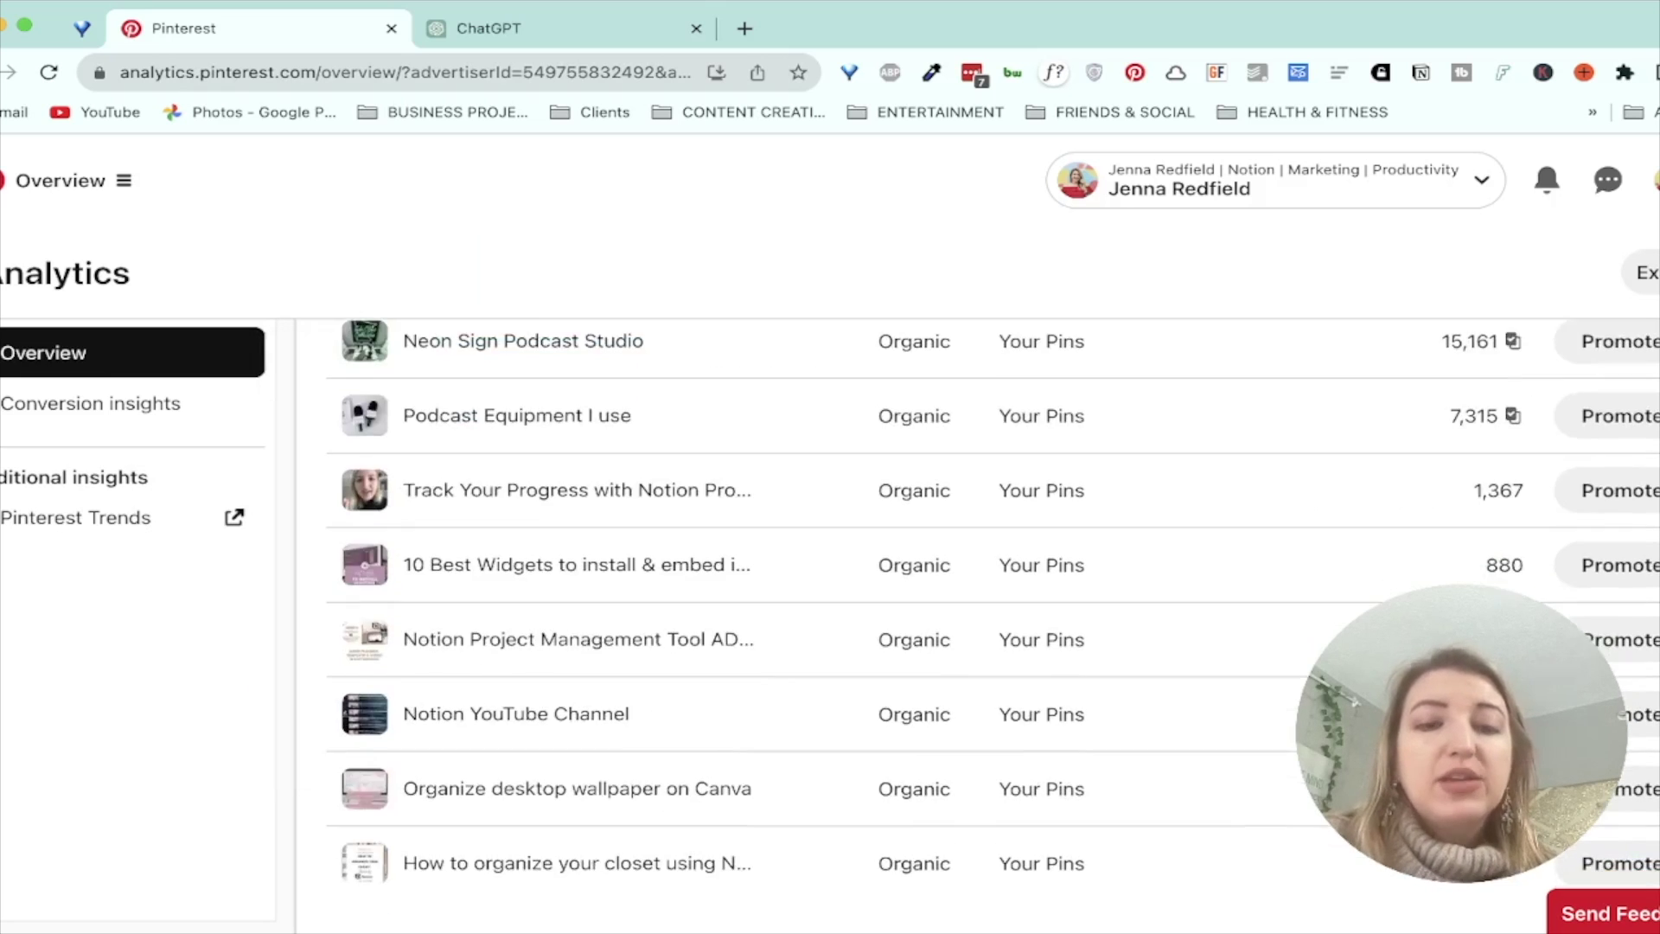
scroll(993, 599, "down", 1)
scroll(364, 680, "down", 5)
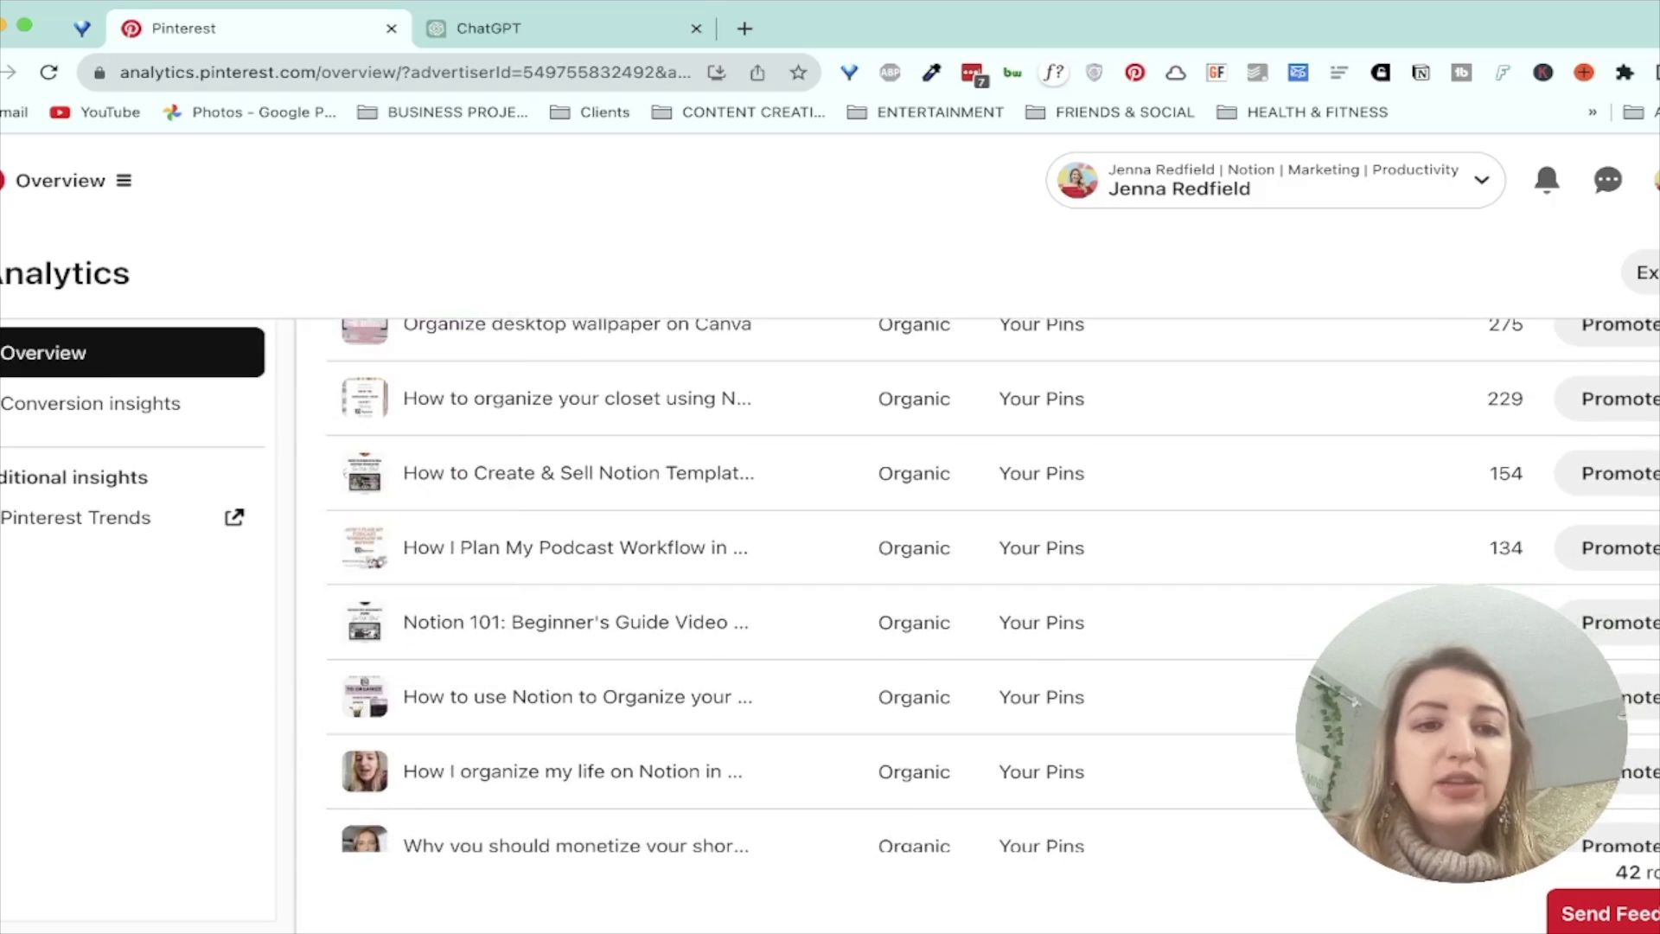
scroll(364, 453, "down", 4)
scroll(364, 453, "up", 4)
scroll(364, 453, "down", 3)
mouse_move(364, 453)
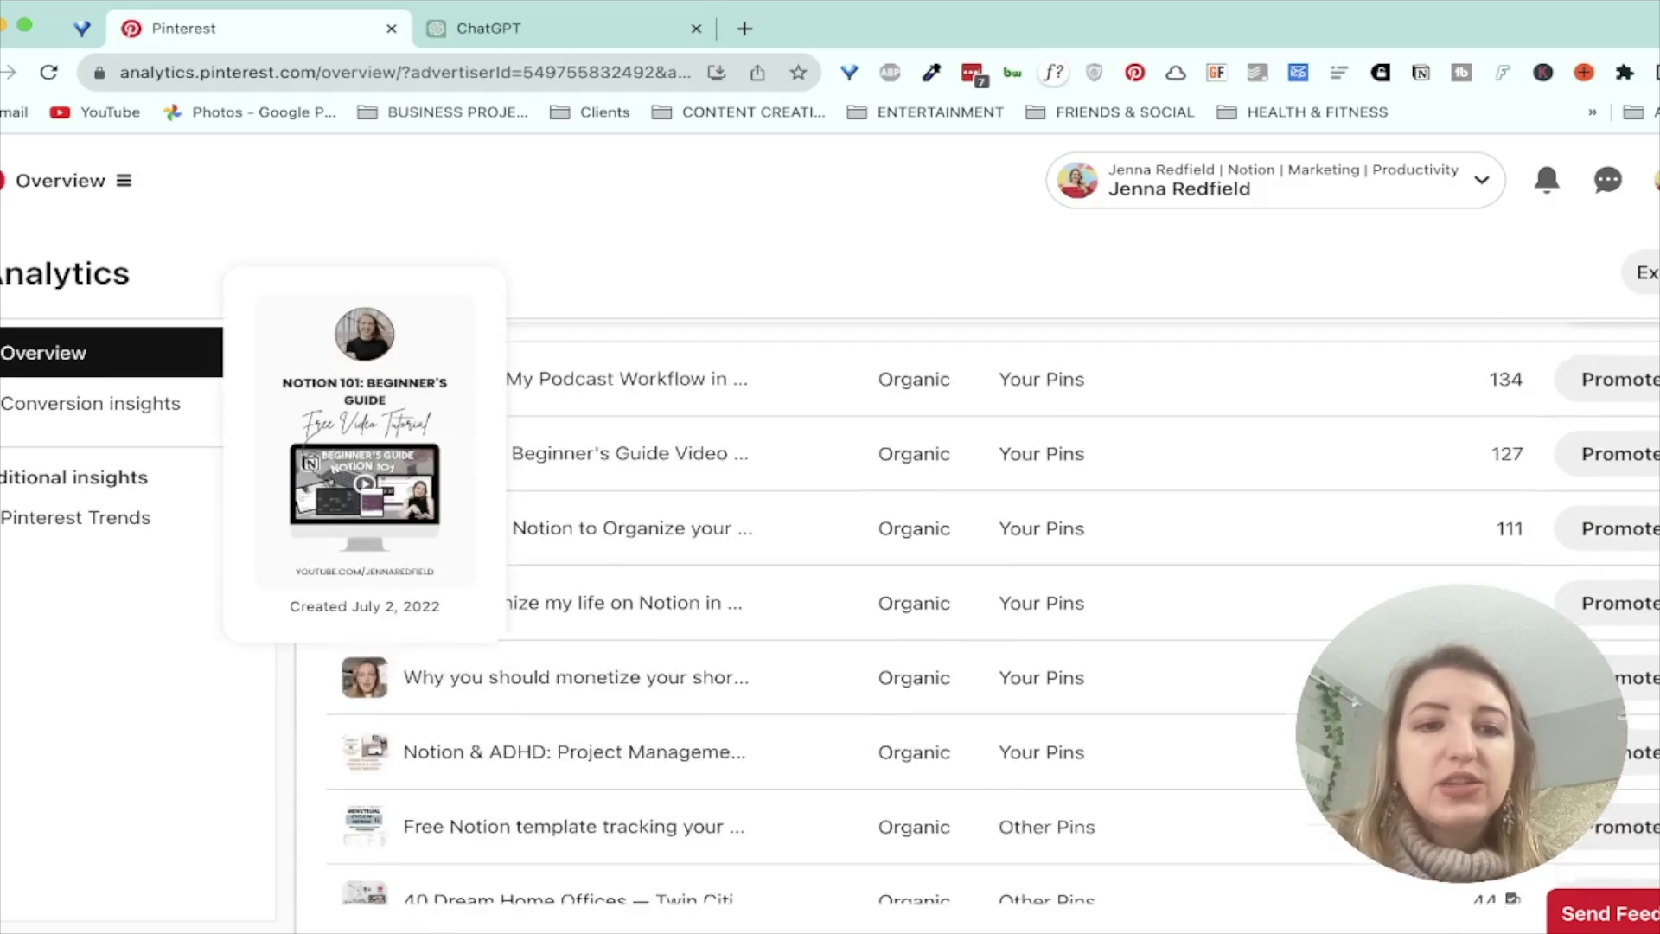
scroll(364, 453, "down", 8)
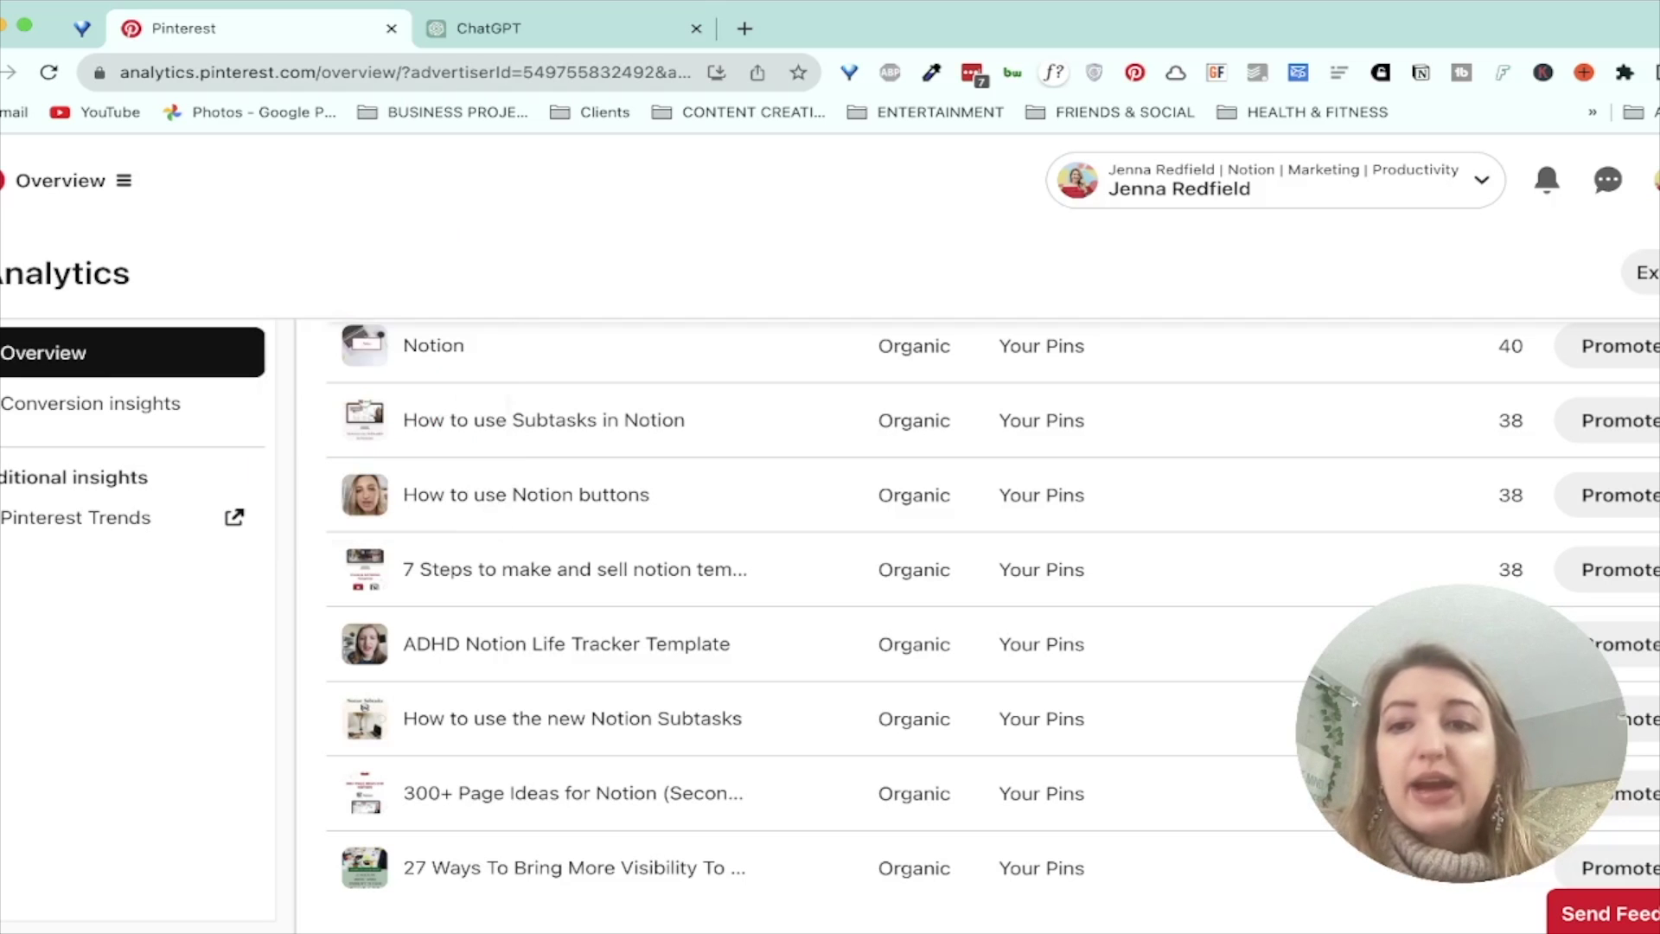
scroll(994, 613, "up", 15)
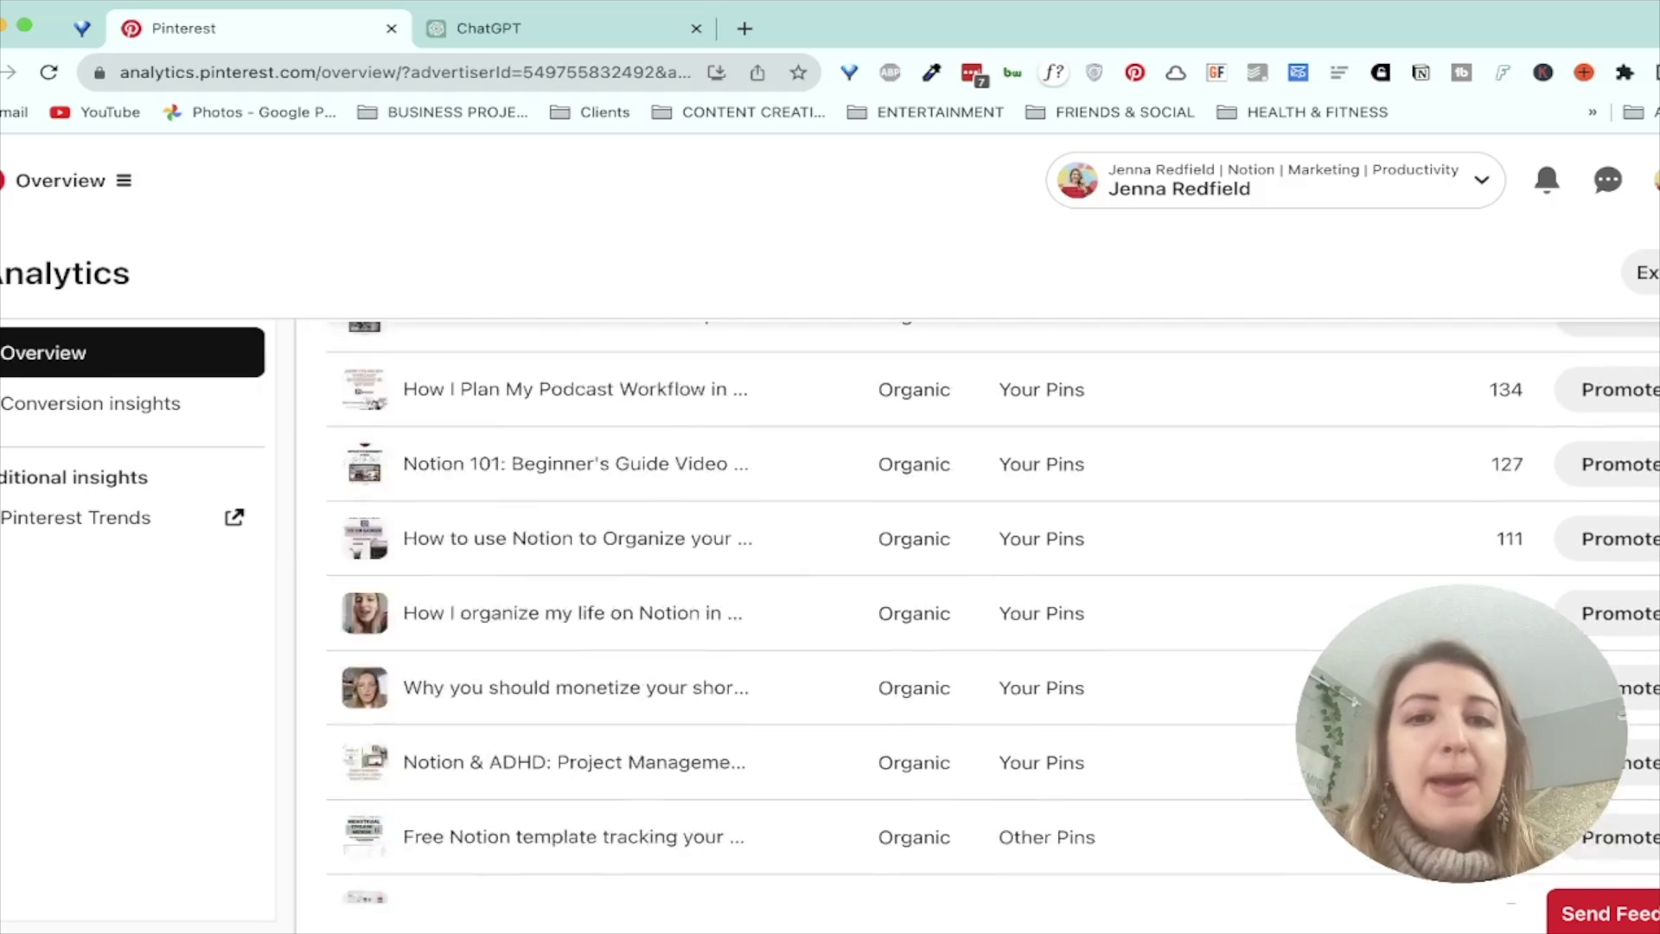
scroll(993, 614, "up", 2)
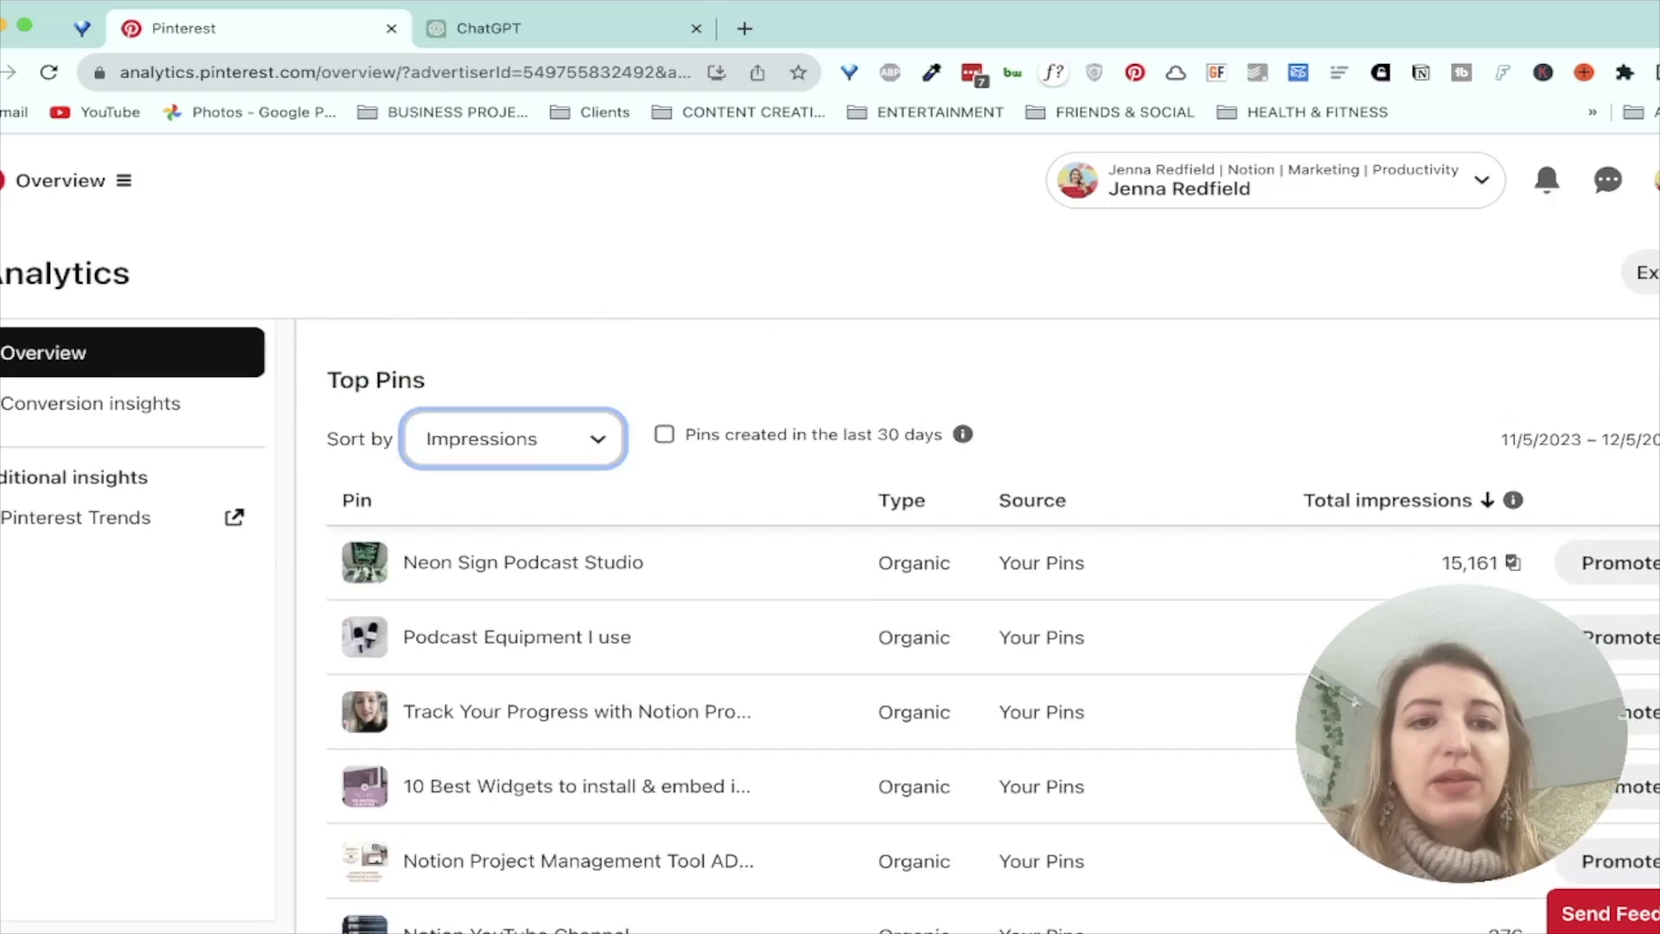